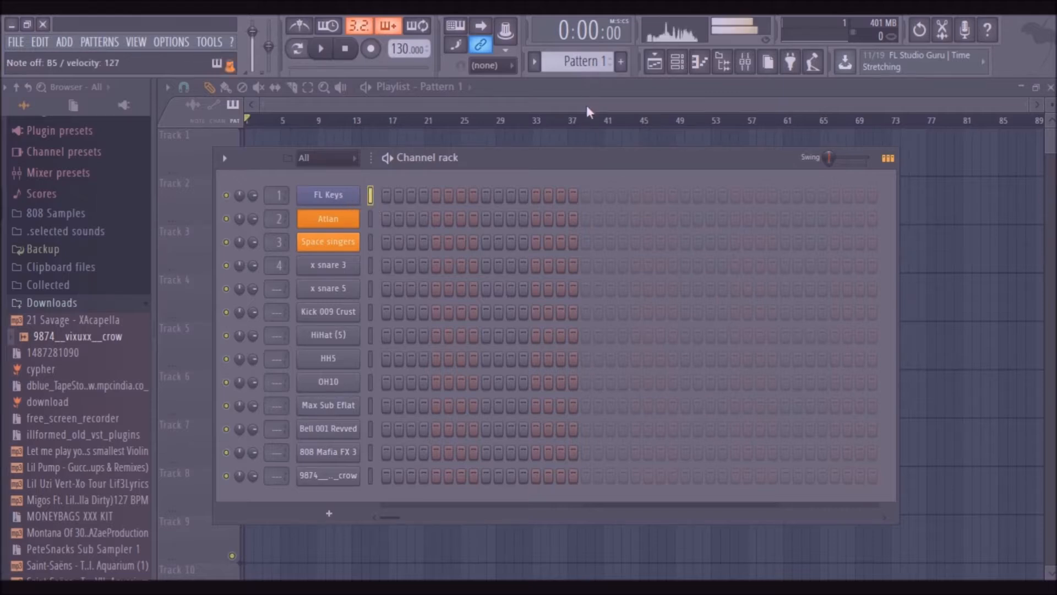
Step: Record a two-bar FL Keys part with the metronome on: C5, D#5 with G5, and D5 with F#5
{"action": "left_click", "coordinate": [699, 65]}
{"action": "left_click", "coordinate": [371, 48]}
{"action": "left_click", "coordinate": [308, 26]}
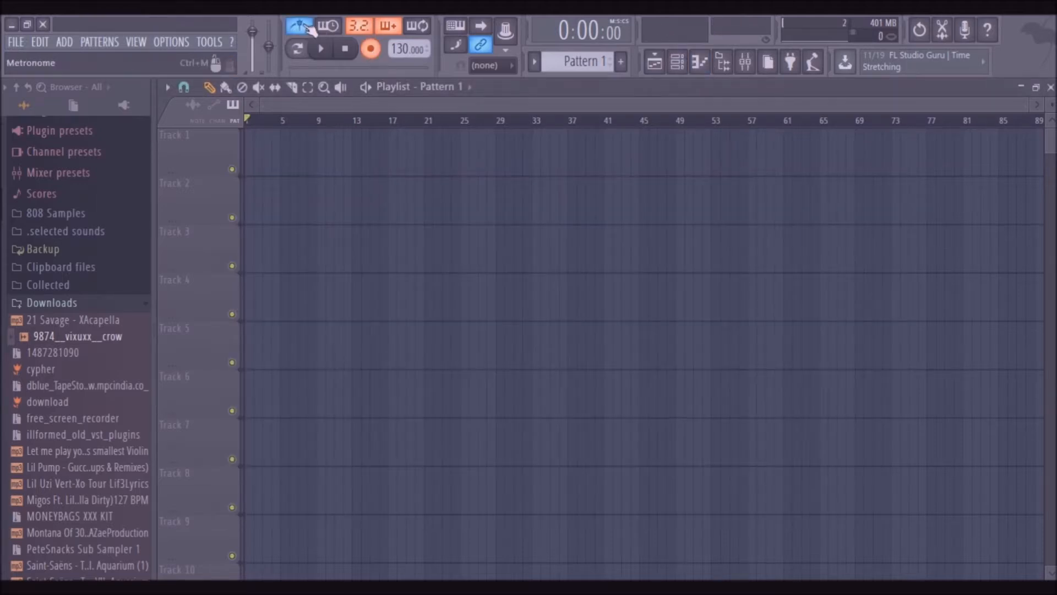
{"action": "key", "text": "space"}
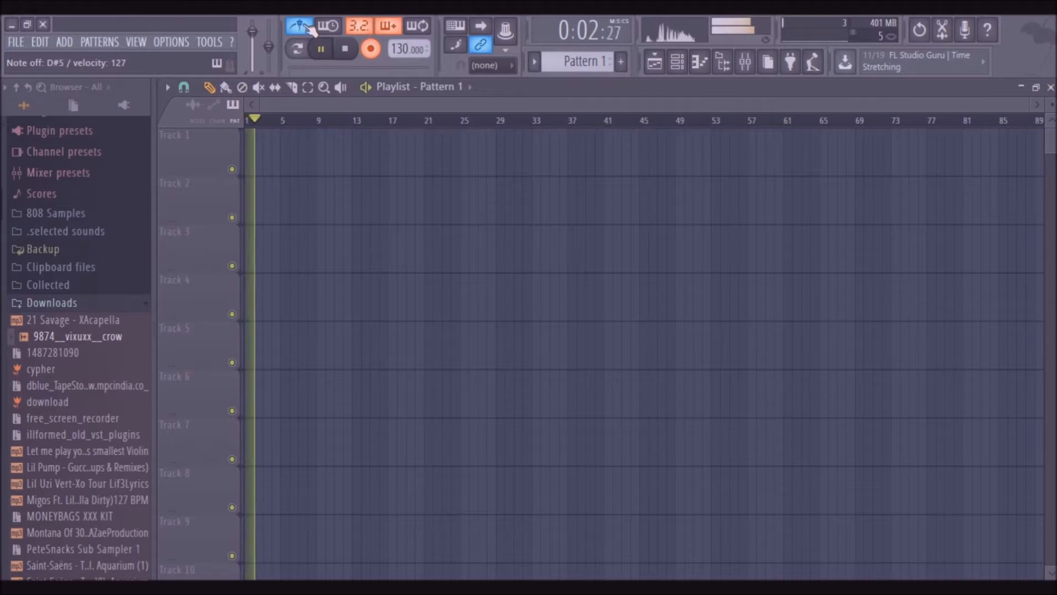
{"action": "key", "text": "space"}
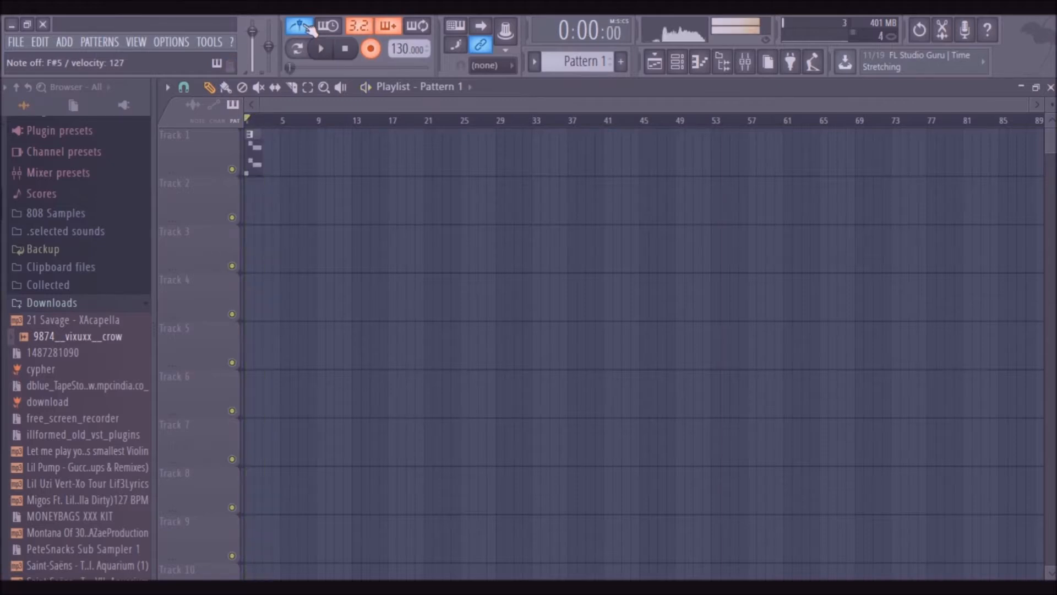
Step: Open the recorded clip in the piano roll, set the grid snap to Beat and quantize its notes
{"action": "double_click", "coordinate": [254, 172]}
{"action": "left_click", "coordinate": [357, 87]}
{"action": "left_click", "coordinate": [389, 177]}
{"action": "left_click", "coordinate": [241, 87]}
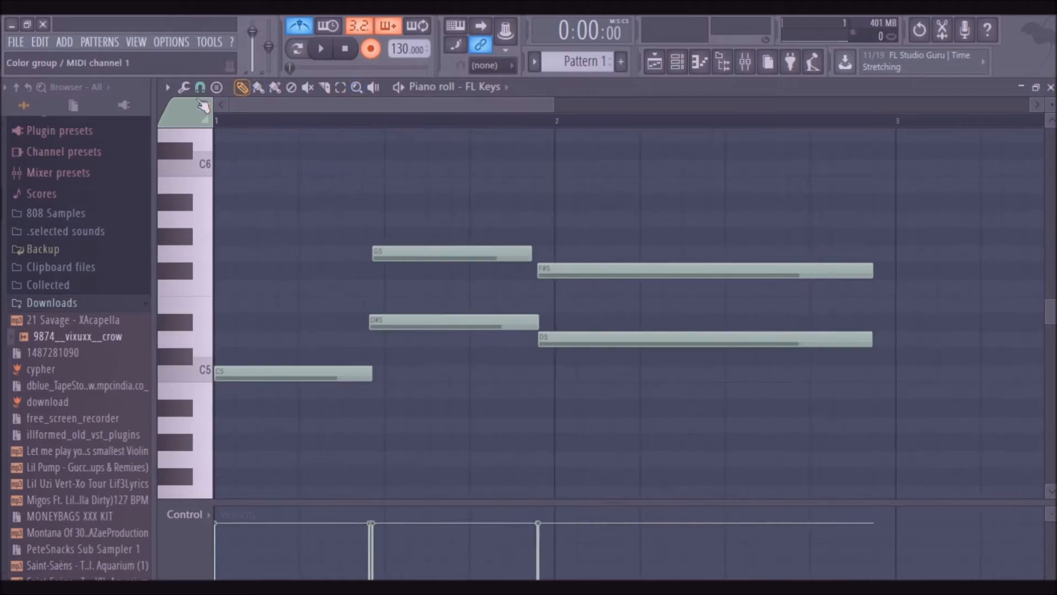
{"action": "left_click", "coordinate": [199, 87]}
{"action": "left_click", "coordinate": [217, 309]}
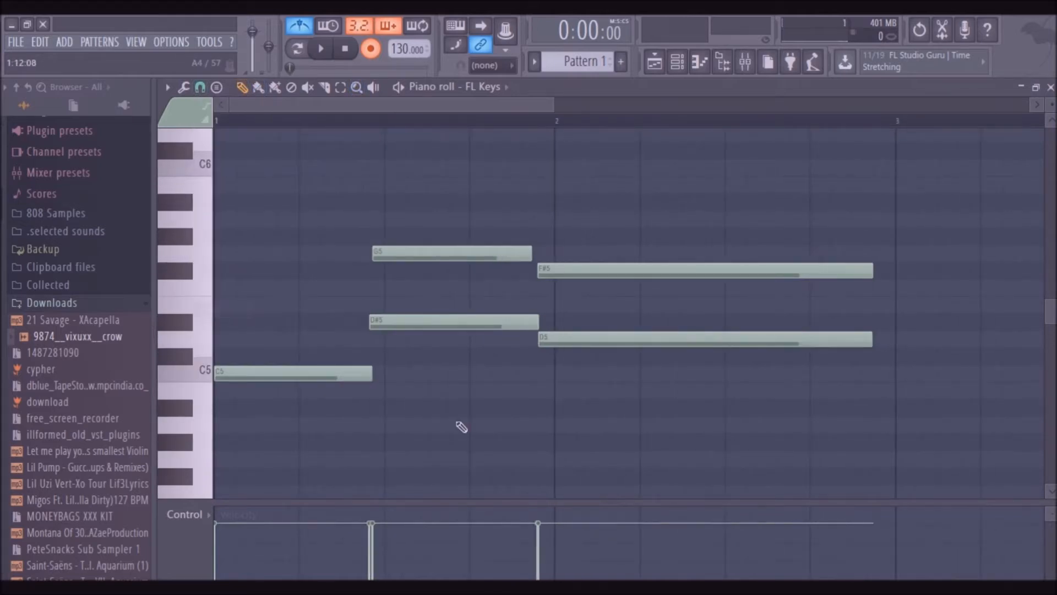
{"action": "key", "text": "ctrl+q"}
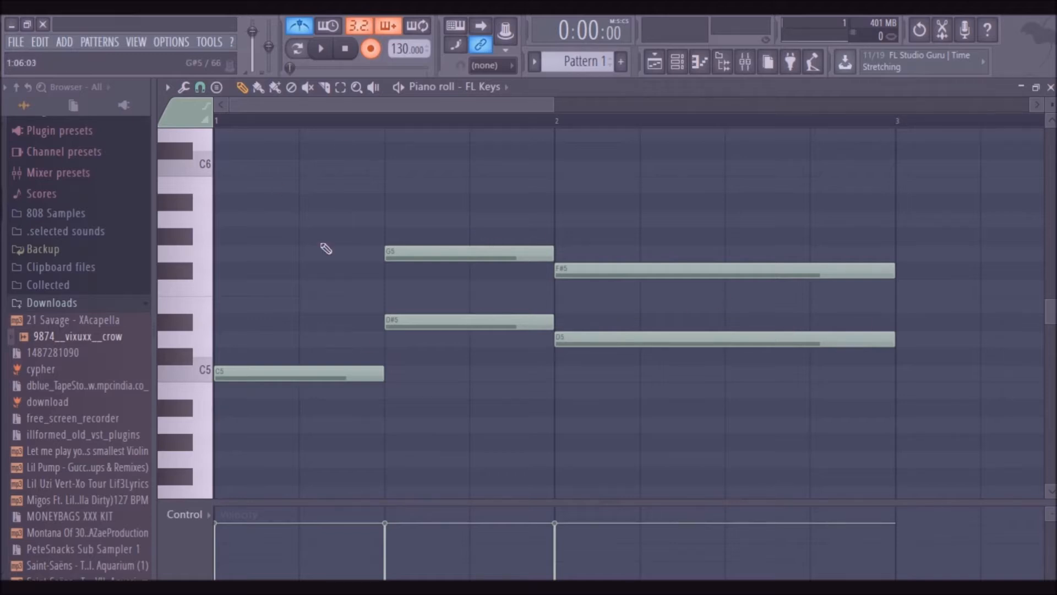
Step: Add a C3 bass note across bar 1 and a D3 bass note across bar 2, removing the stray D6 note
{"action": "left_click_drag", "start_coordinate": [272, 382], "coordinate": [165, 394]}
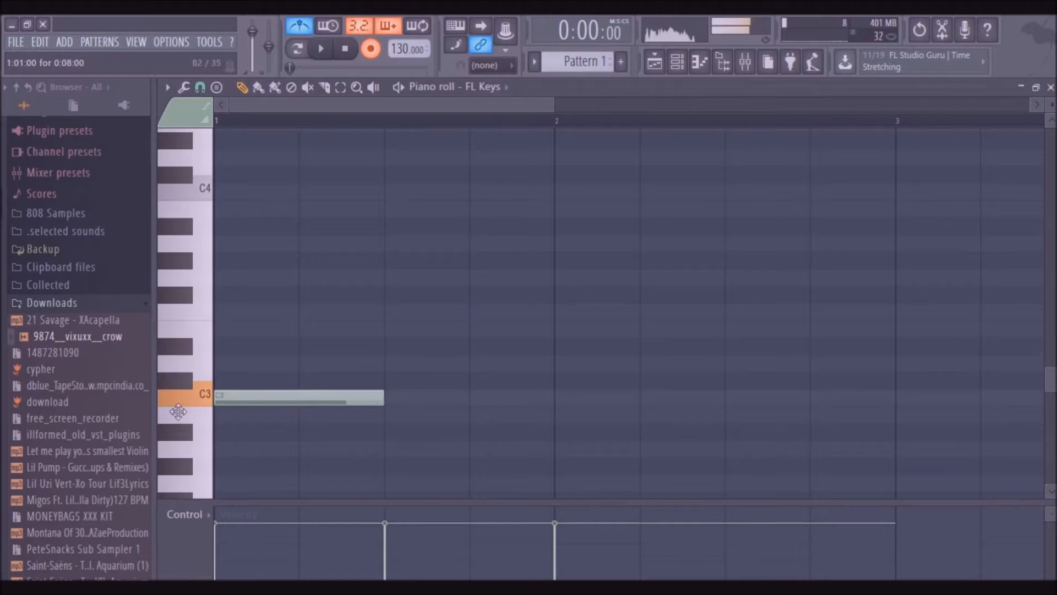
{"action": "left_click_drag", "start_coordinate": [361, 406], "coordinate": [446, 406]}
{"action": "left_click_drag", "start_coordinate": [328, 538], "coordinate": [313, 536]}
{"action": "left_click_drag", "start_coordinate": [331, 402], "coordinate": [246, 402]}
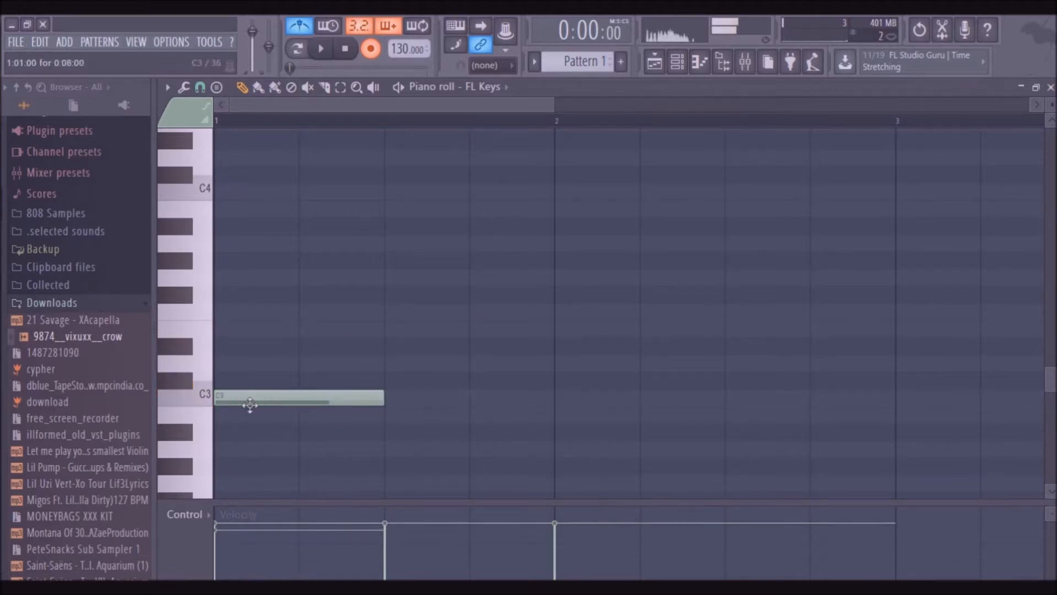
{"action": "left_click_drag", "start_coordinate": [383, 396], "coordinate": [559, 378]}
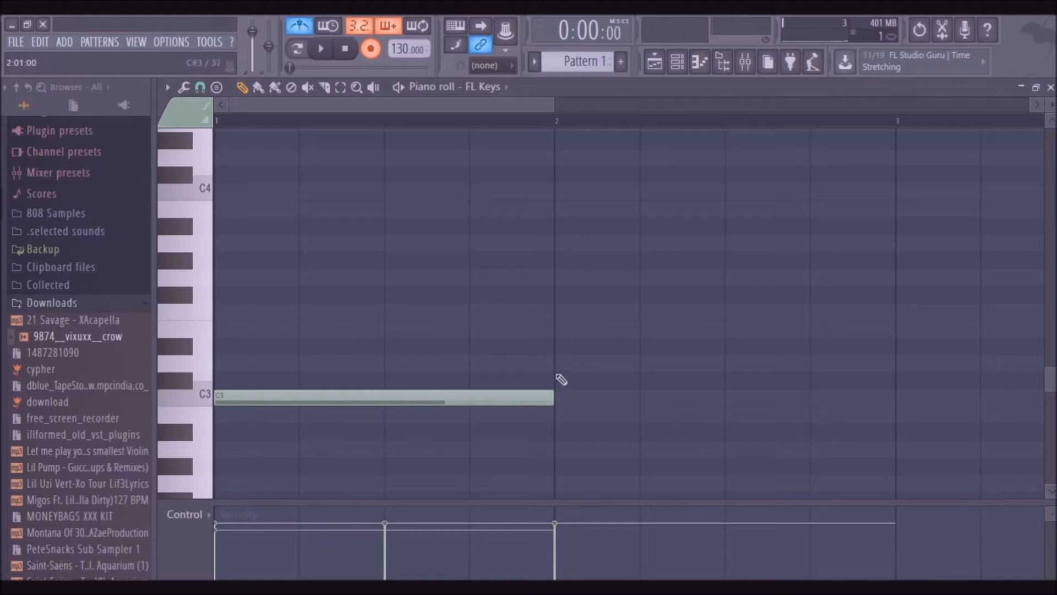
{"action": "left_click", "coordinate": [562, 363]}
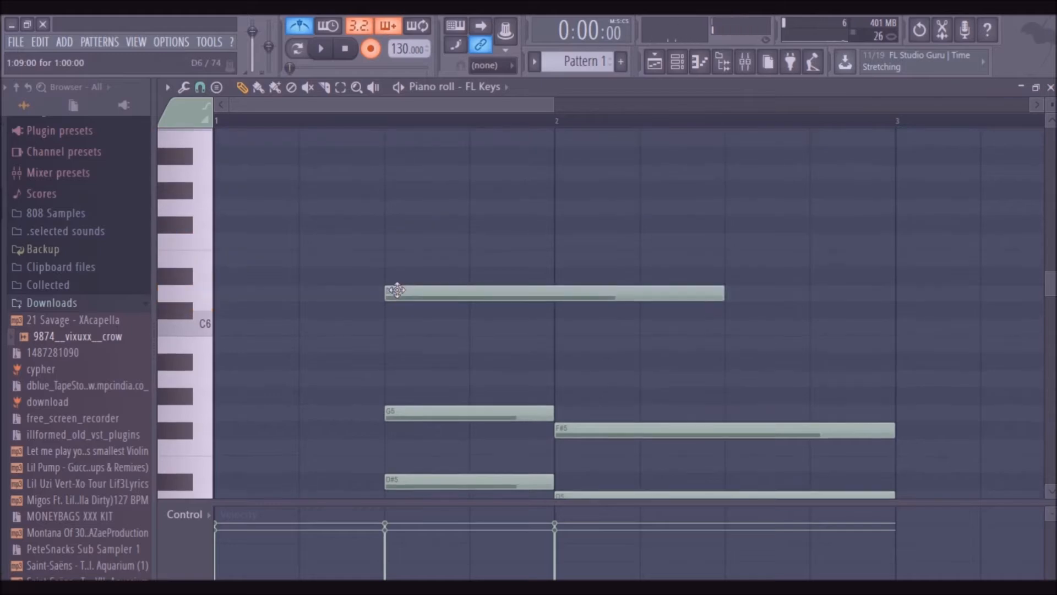
{"action": "right_click", "coordinate": [397, 290]}
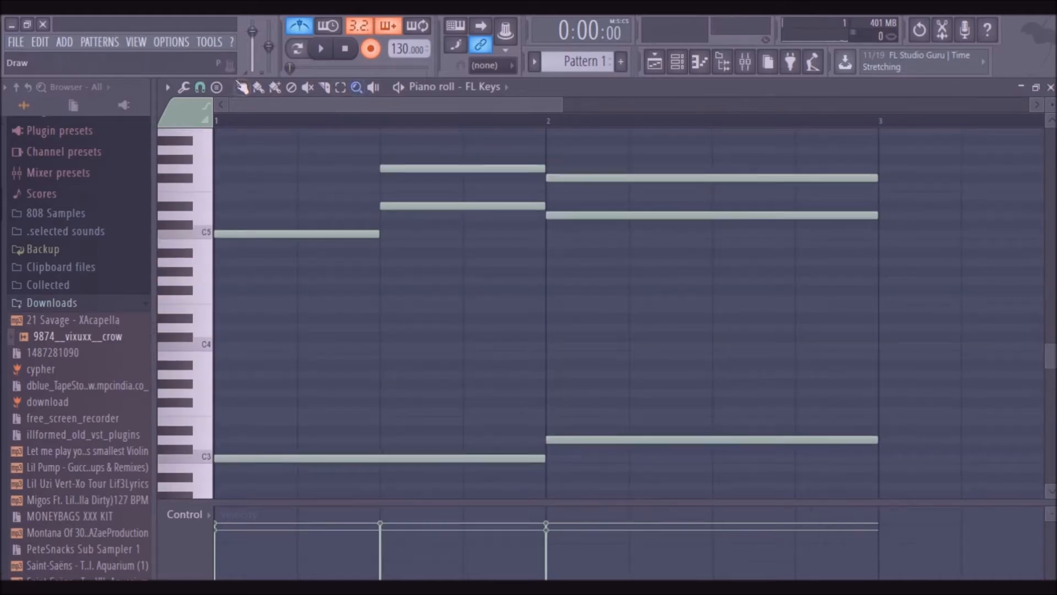
Step: Switch off score recording and the metronome and play back the pattern with its new bass notes
{"action": "left_click", "coordinate": [242, 87]}
{"action": "left_click", "coordinate": [370, 49]}
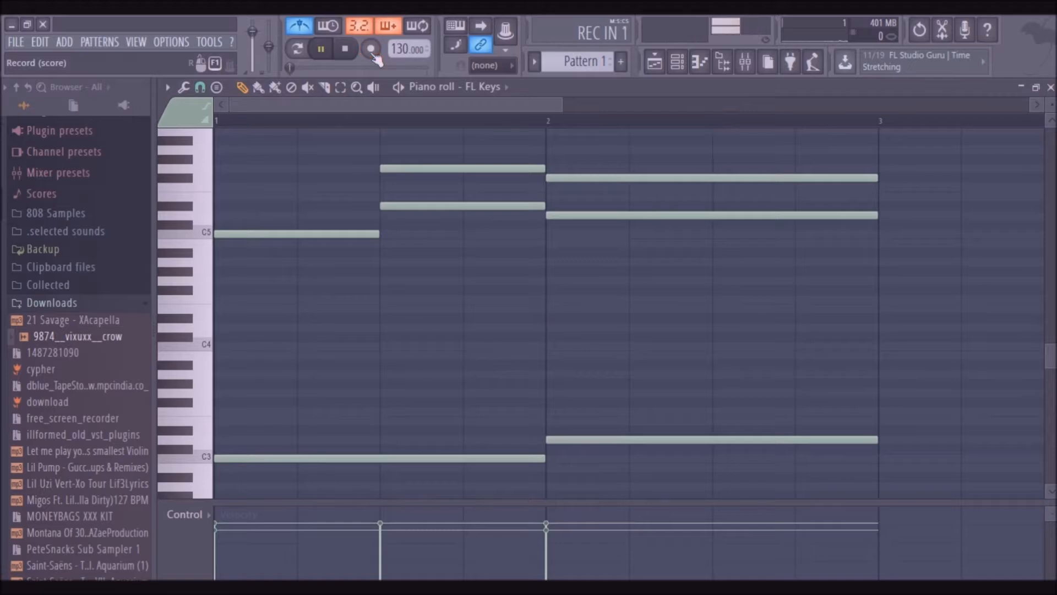
{"action": "key", "text": "space"}
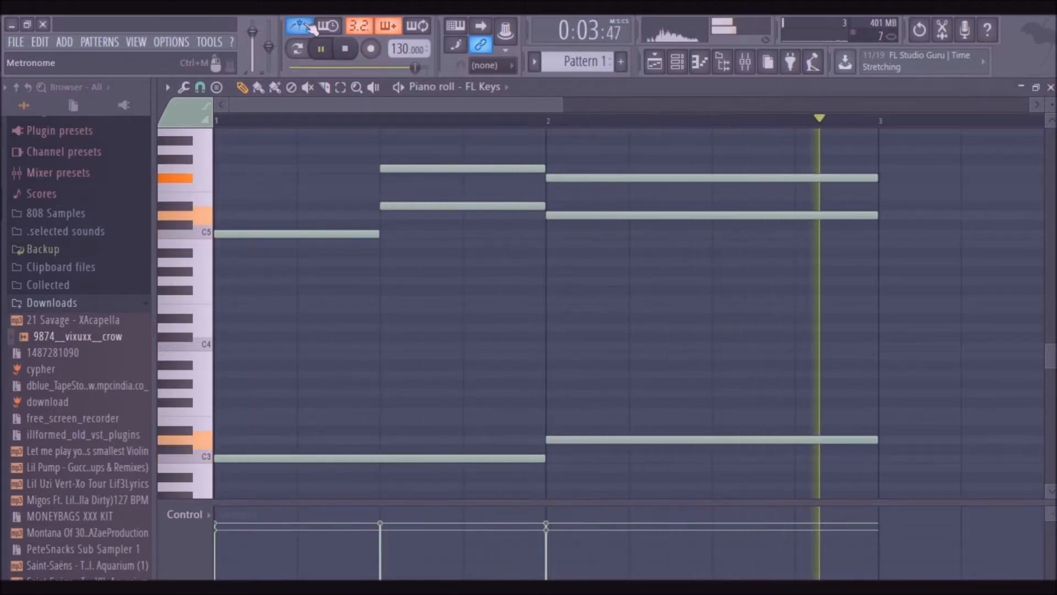
{"action": "key", "text": "space"}
Step: Add a D#6 note over the last two beats of bar 1 and a D6 note across bar 2
{"action": "scroll", "coordinate": [433, 155], "scroll_direction": "up", "scroll_amount": 8}
{"action": "mouse_move", "coordinate": [471, 202]}
{"action": "left_mouse_down"}
{"action": "mouse_move", "coordinate": [385, 203]}
{"action": "mouse_move", "coordinate": [352, 226]}
{"action": "mouse_move", "coordinate": [359, 318]}
{"action": "left_mouse_up"}
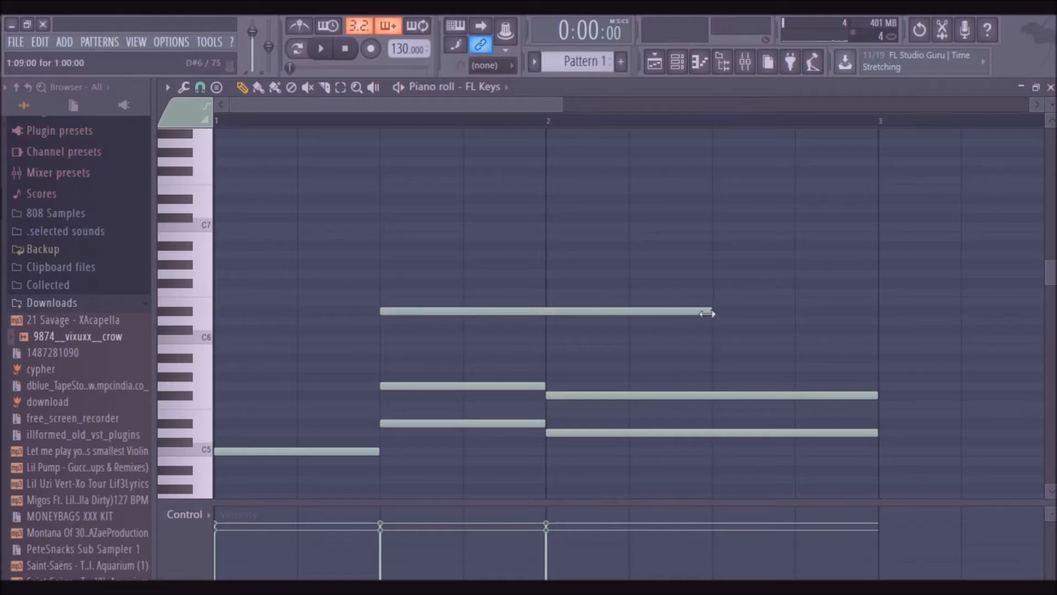
{"action": "left_click_drag", "start_coordinate": [707, 313], "coordinate": [577, 321]}
{"action": "left_click", "coordinate": [559, 322]}
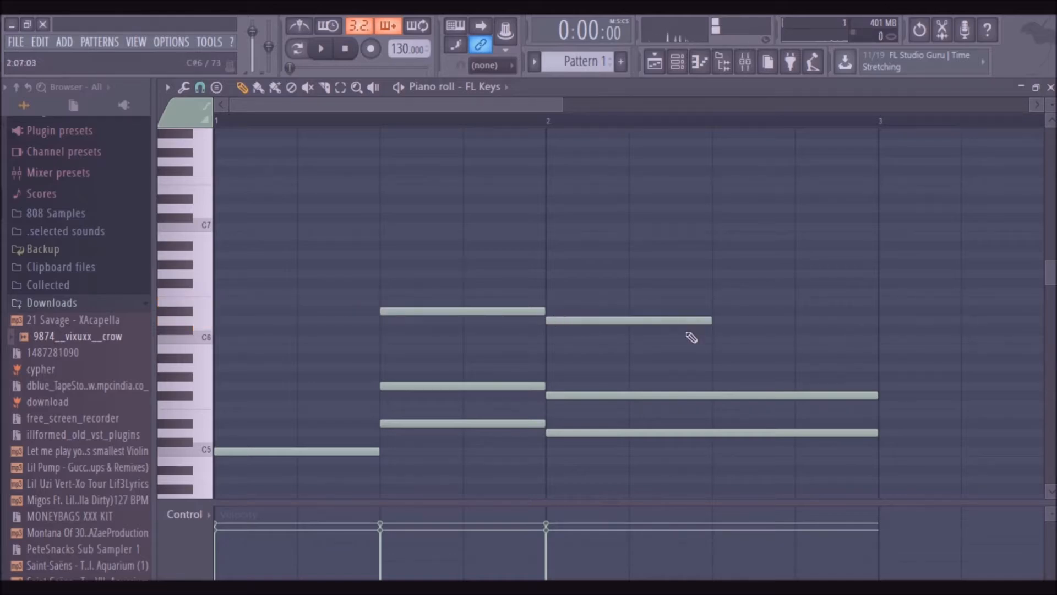
{"action": "left_click_drag", "start_coordinate": [705, 324], "coordinate": [861, 349]}
Step: Play back the pattern to hear the added top notes
{"action": "key", "text": "space"}
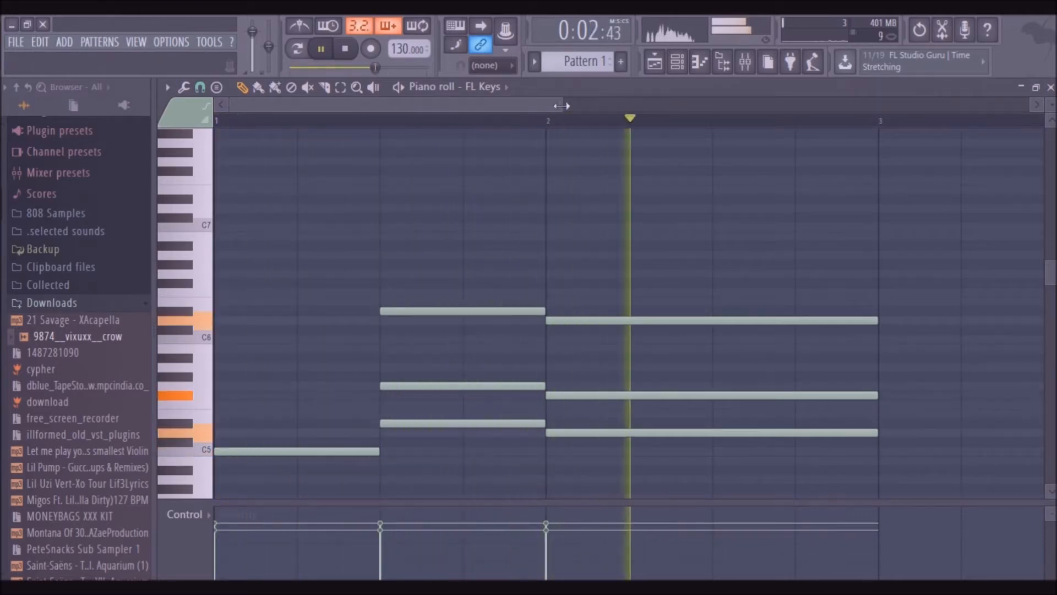
{"action": "left_click_drag", "start_coordinate": [561, 107], "coordinate": [613, 120]}
{"action": "key", "text": "space"}
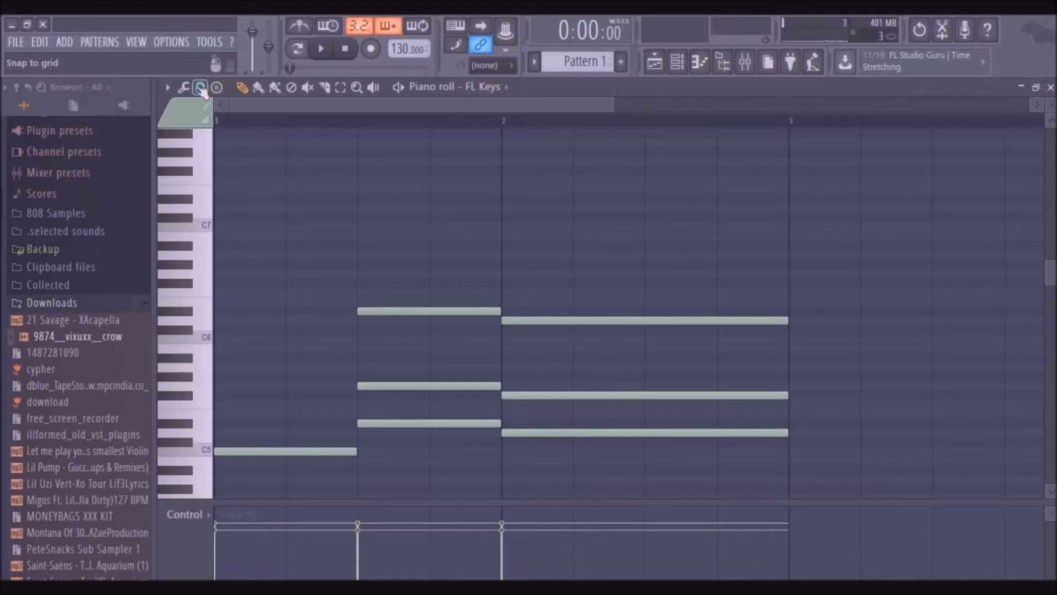
Step: Set the grid snap to (none), slightly delay the G5, D#6, F#5 and D6 notes for a strummed feel, and play the pattern
{"action": "left_click", "coordinate": [201, 90]}
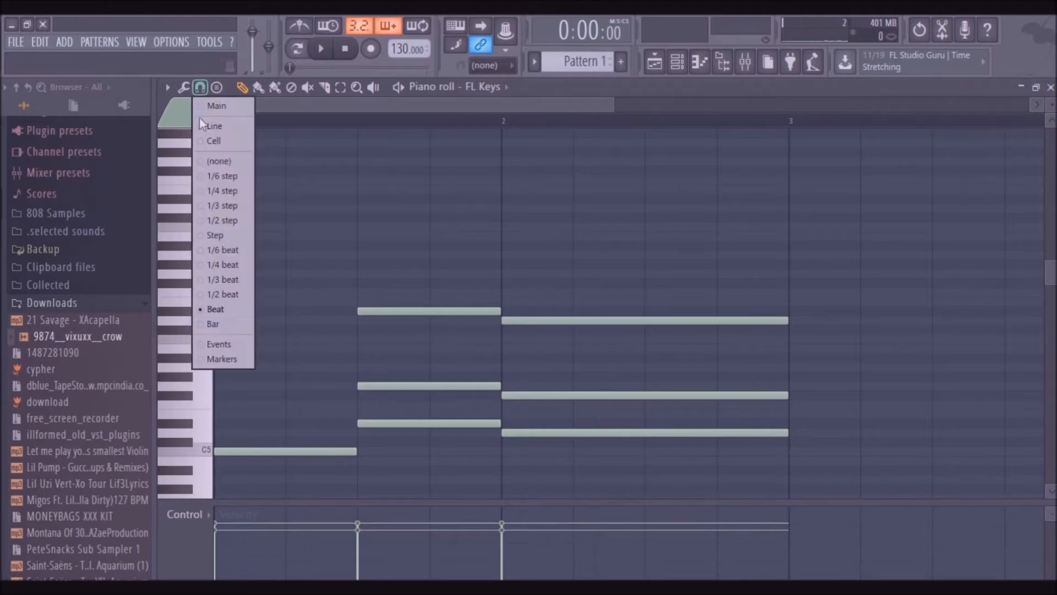
{"action": "left_click", "coordinate": [213, 160]}
{"action": "left_click_drag", "start_coordinate": [378, 384], "coordinate": [382, 384]}
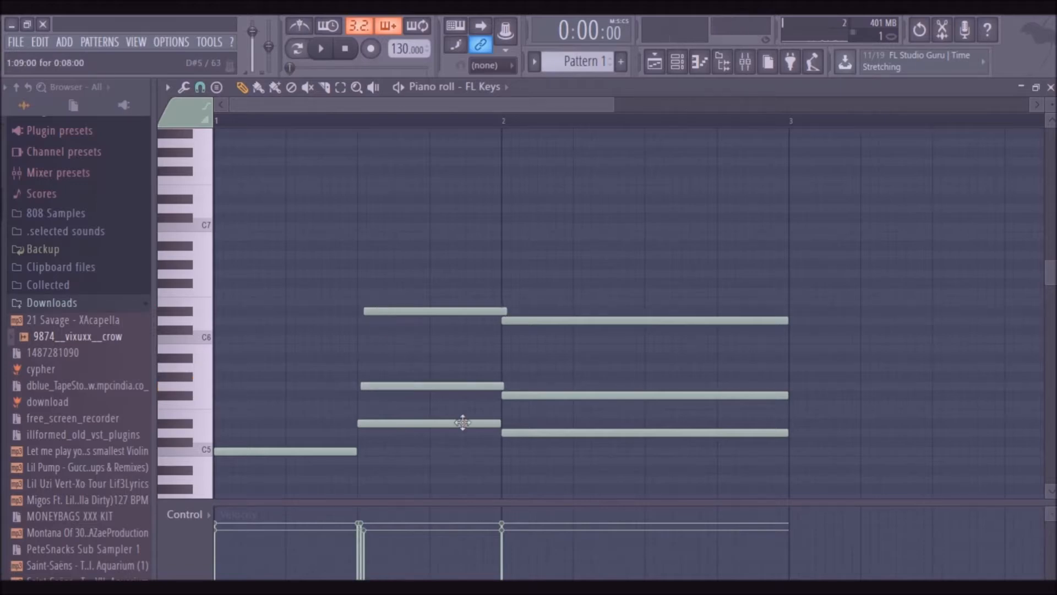
{"action": "left_click_drag", "start_coordinate": [503, 399], "coordinate": [507, 399]}
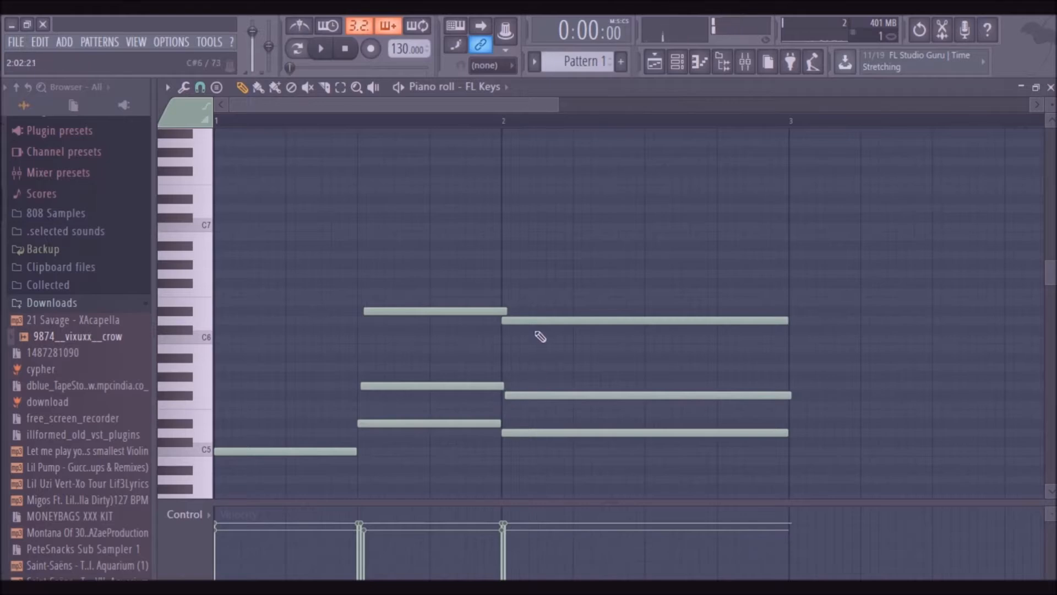
{"action": "left_click_drag", "start_coordinate": [529, 321], "coordinate": [540, 329]}
{"action": "key", "text": "space"}
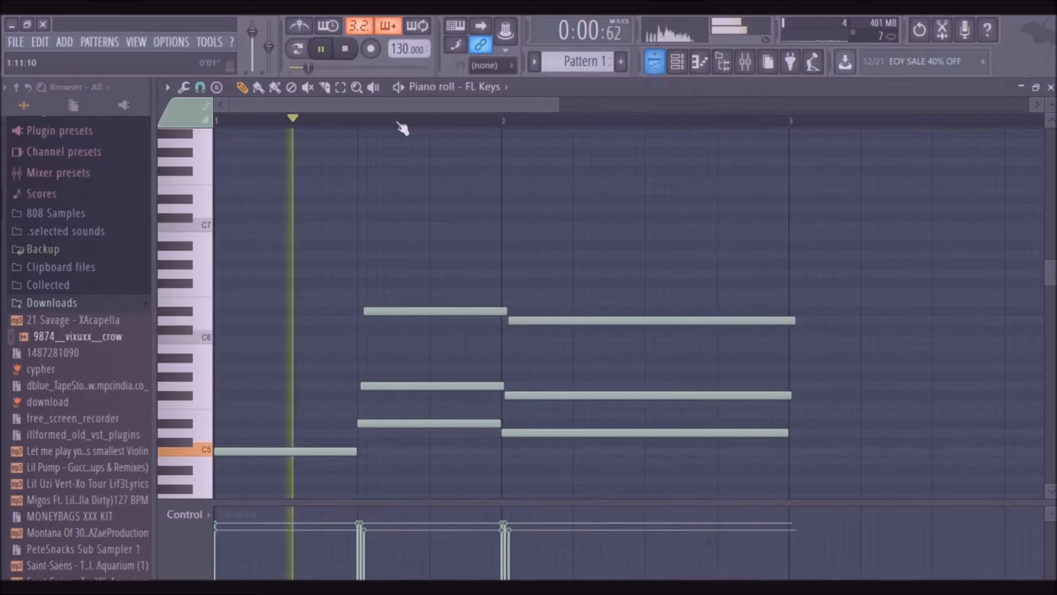
{"action": "scroll", "coordinate": [628, 309], "scroll_direction": "down", "scroll_amount": 4}
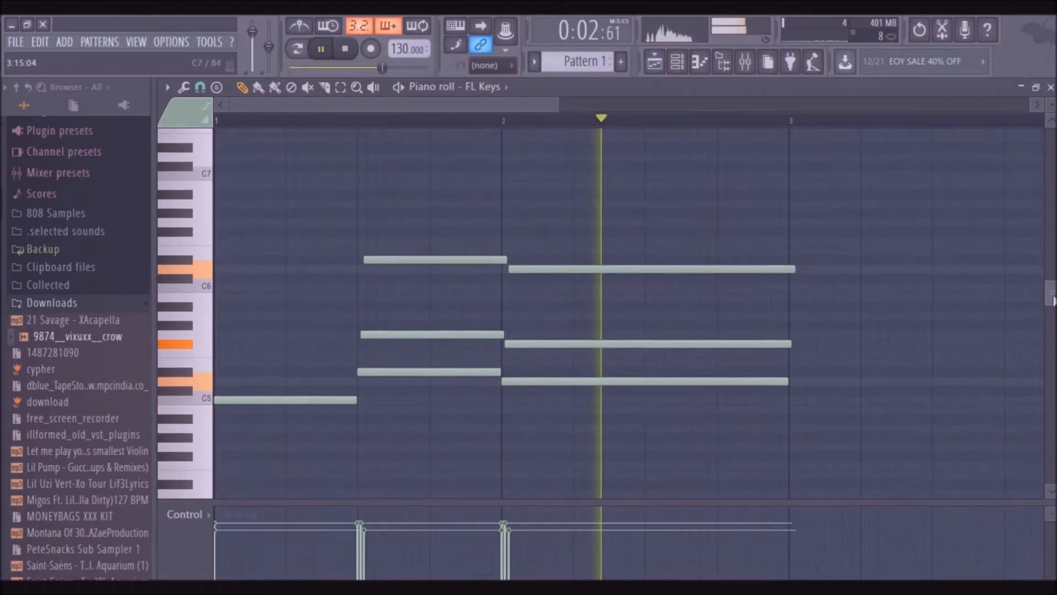
Step: Set the grid snap to 1/4 beat and add a one-beat D4 on beat 3 and D#4 on beat 4 of bar 2
{"action": "left_click", "coordinate": [201, 87]}
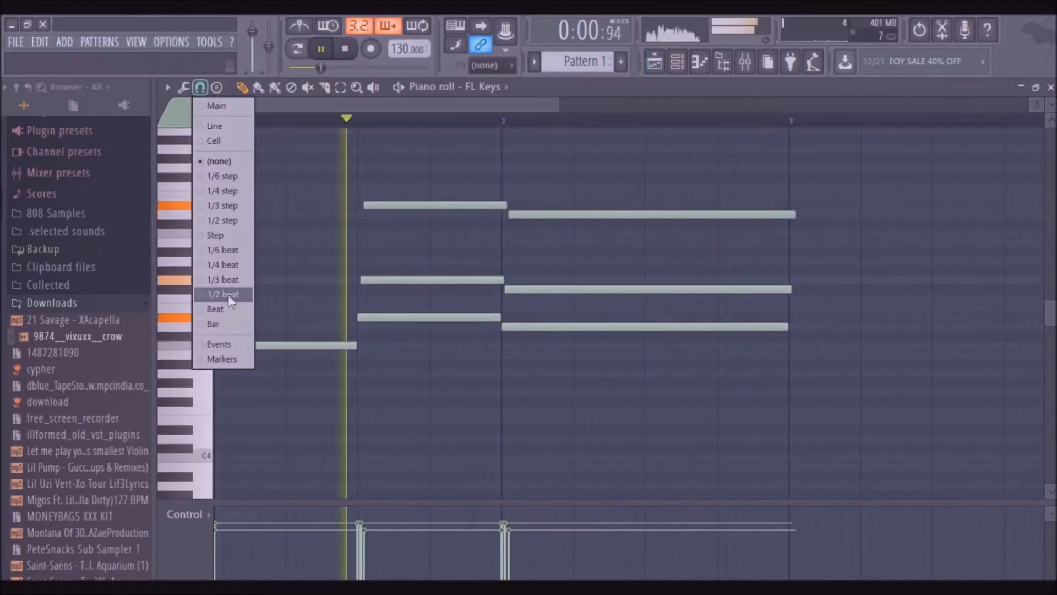
{"action": "left_click", "coordinate": [224, 264]}
{"action": "key", "text": "space"}
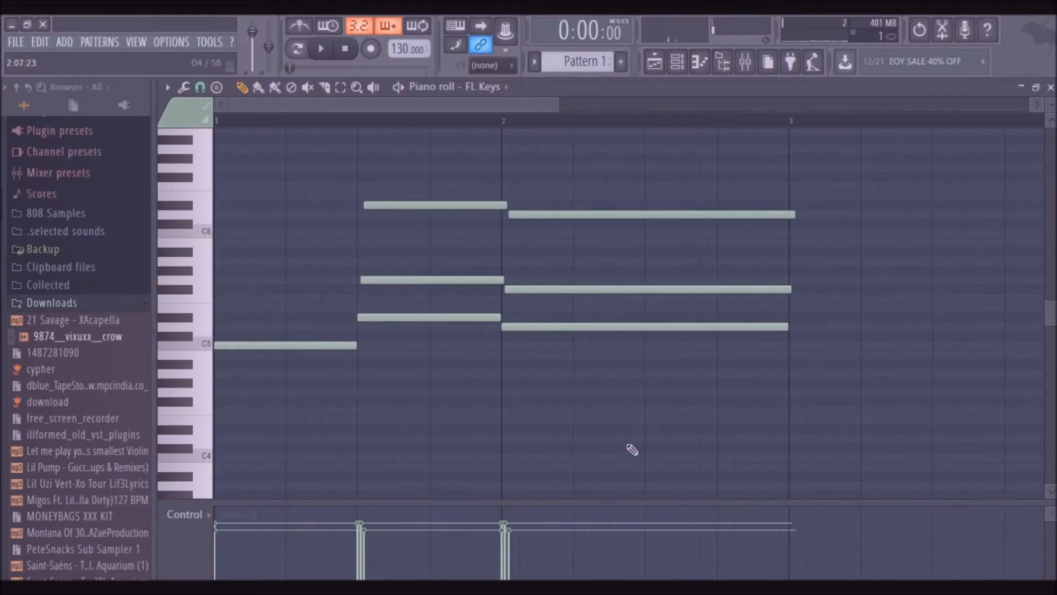
{"action": "left_click", "coordinate": [640, 430]}
{"action": "left_click_drag", "start_coordinate": [639, 432], "coordinate": [634, 441]}
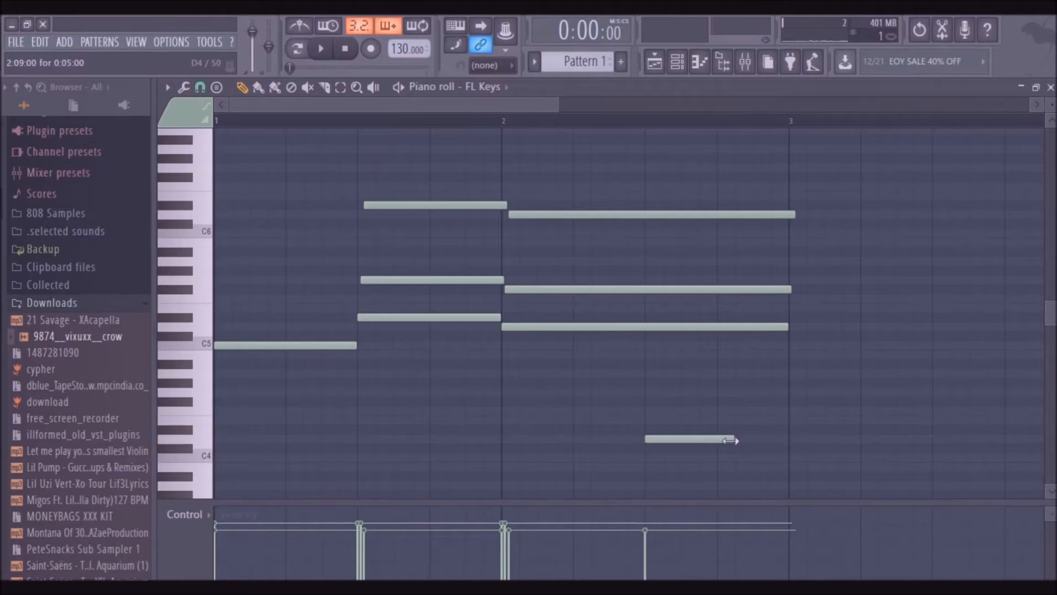
{"action": "left_click", "coordinate": [720, 429]}
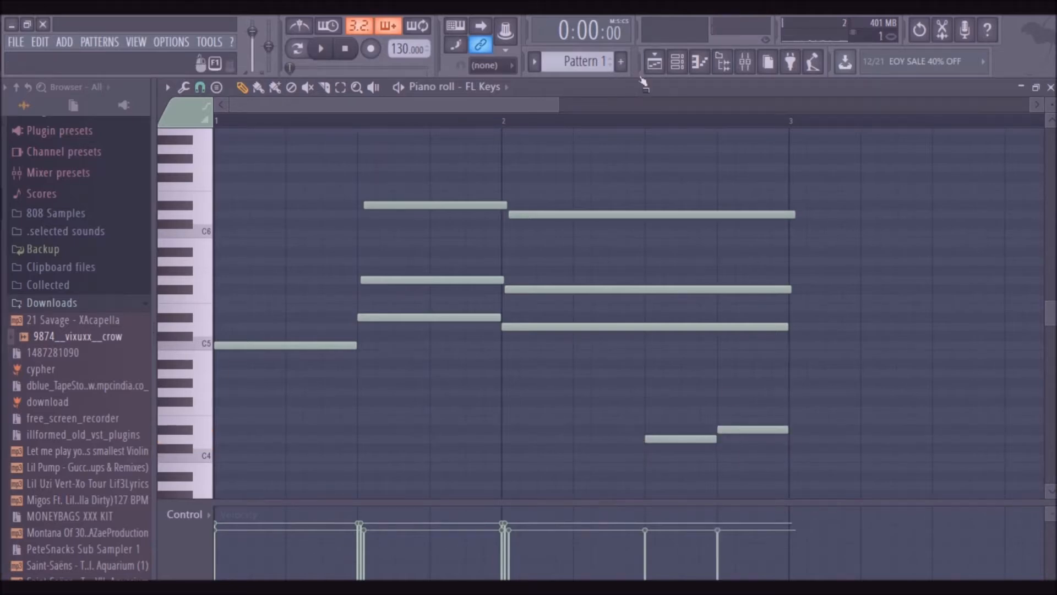
Step: Return to the playlist, rename the pattern as piano and make a clone of it
{"action": "left_click", "coordinate": [654, 61]}
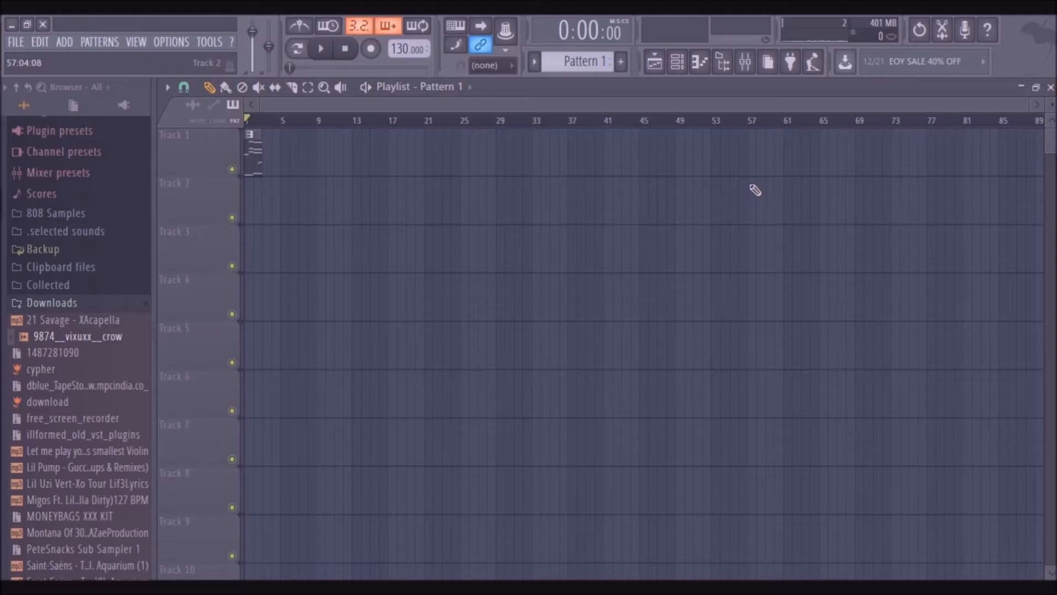
{"action": "key", "text": "F2"}
{"action": "type", "text": "piano"}
{"action": "key", "text": "Return"}
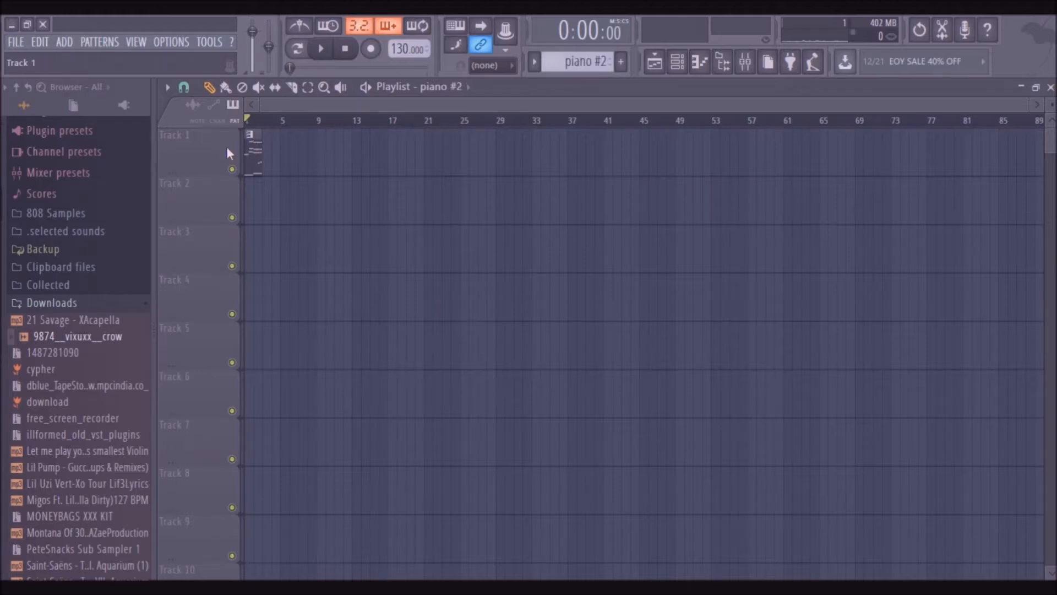
Step: Place the piano #2 pattern on Track 1 at bar 3, directly after the piano clip
{"action": "left_click", "coordinate": [324, 88]}
{"action": "left_click_drag", "start_coordinate": [263, 168], "coordinate": [245, 131]}
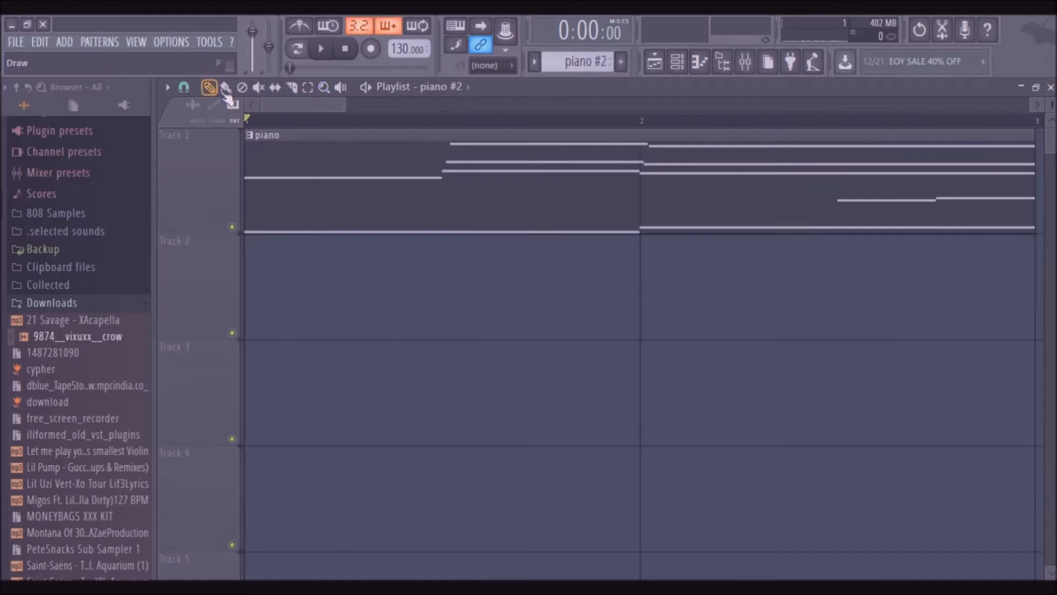
{"action": "left_click_drag", "start_coordinate": [344, 105], "coordinate": [594, 107]}
{"action": "left_click", "coordinate": [423, 176]}
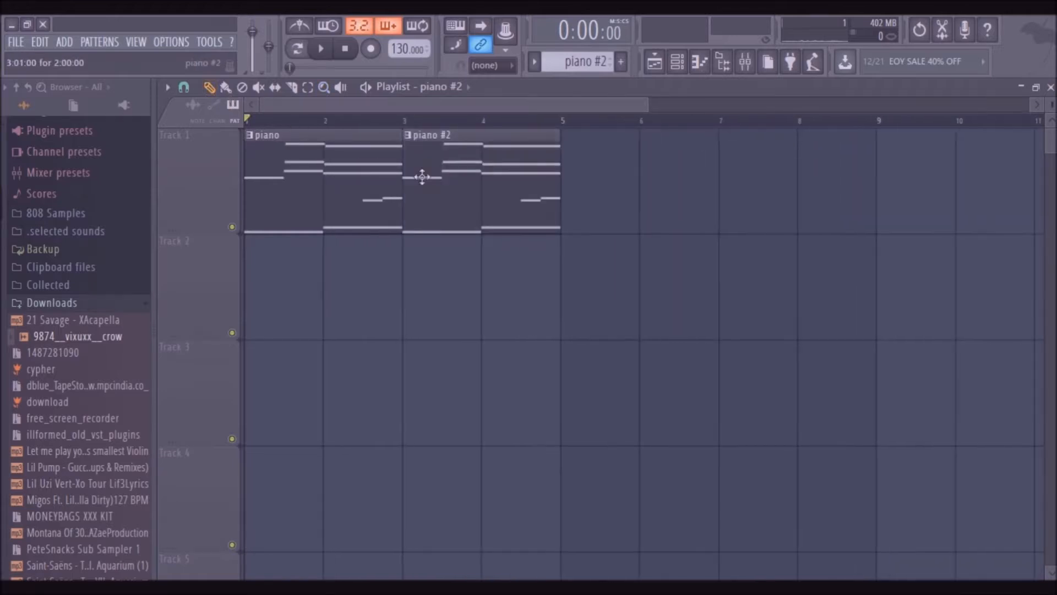
Step: In the piano #2 clip, move bar 2's beat-3 note to D#4 and beat-4 note to D4, and add a C4 on beat 2 of bar 1
{"action": "double_click", "coordinate": [510, 177]}
{"action": "left_click", "coordinate": [356, 90]}
{"action": "right_click", "coordinate": [381, 165]}
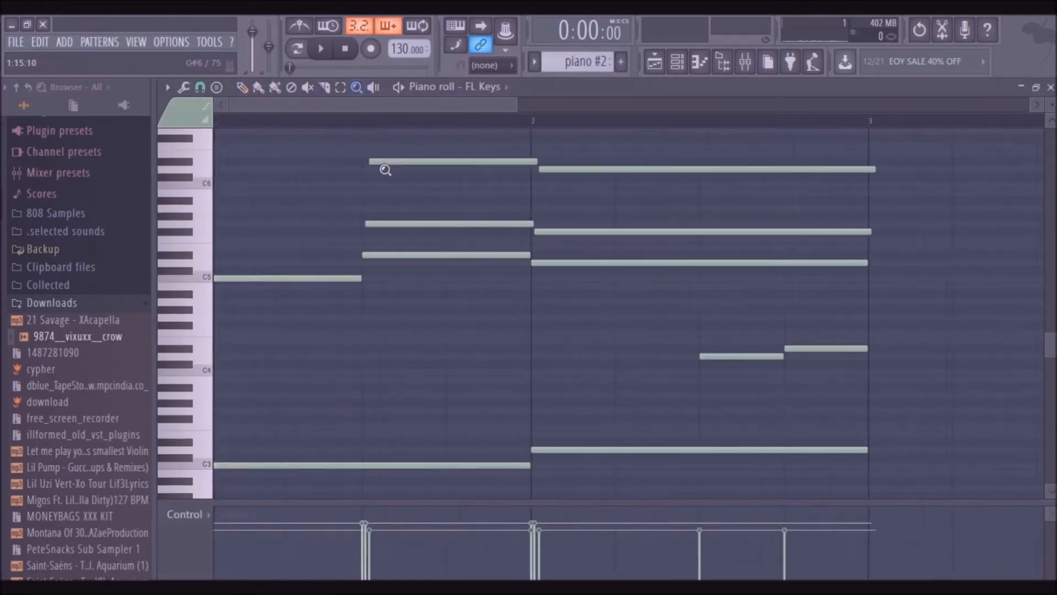
{"action": "left_click", "coordinate": [242, 88]}
{"action": "left_click_drag", "start_coordinate": [721, 356], "coordinate": [721, 348]}
{"action": "left_click_drag", "start_coordinate": [812, 348], "coordinate": [813, 356]}
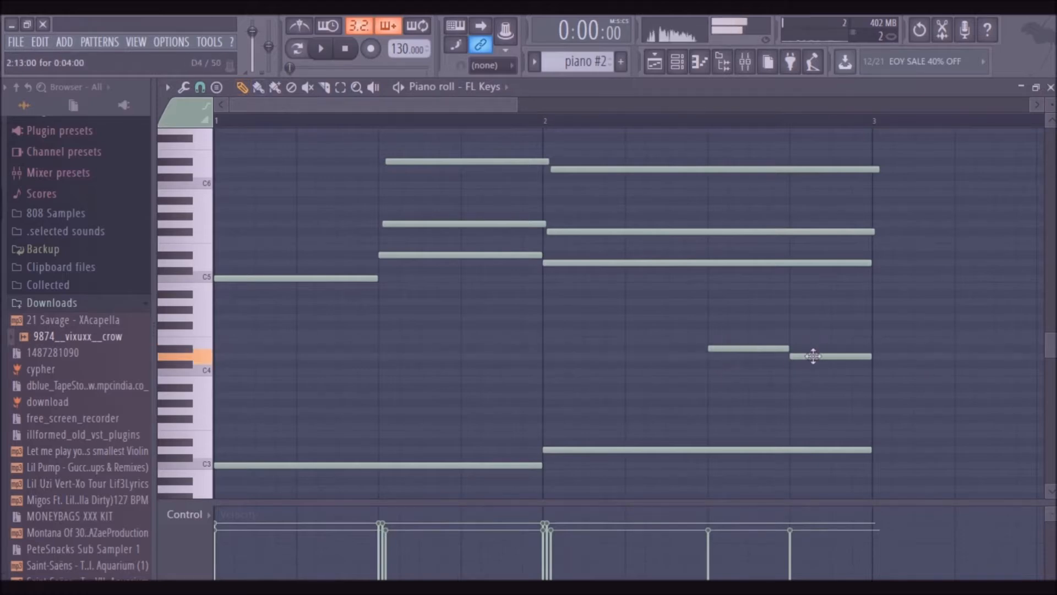
{"action": "left_click", "coordinate": [300, 372]}
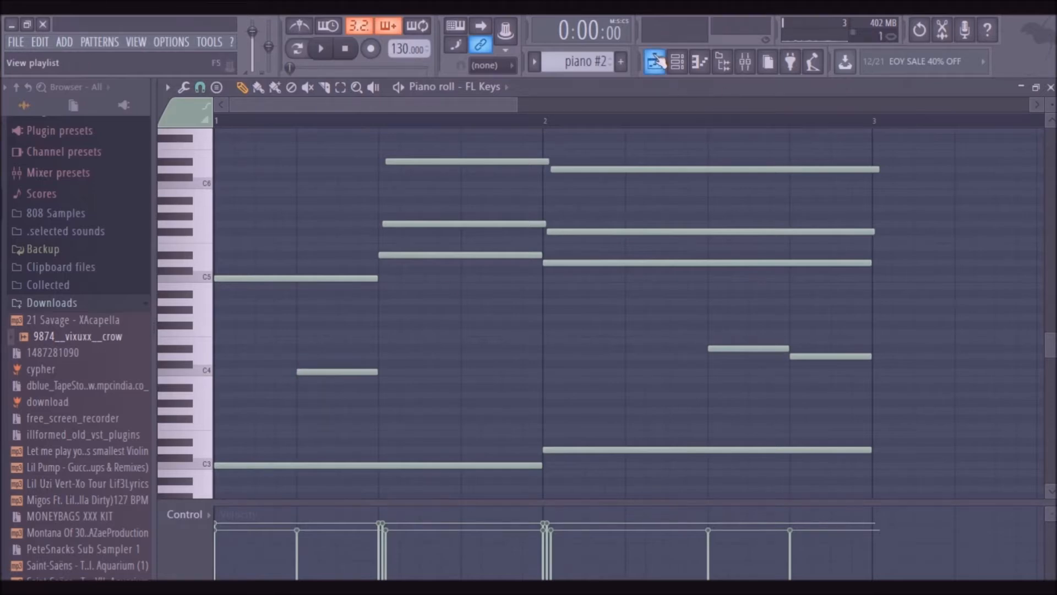
Step: Play both piano clips in the playlist and reopen the piano #2 clip's notes
{"action": "left_click", "coordinate": [654, 61]}
{"action": "key", "text": "space"}
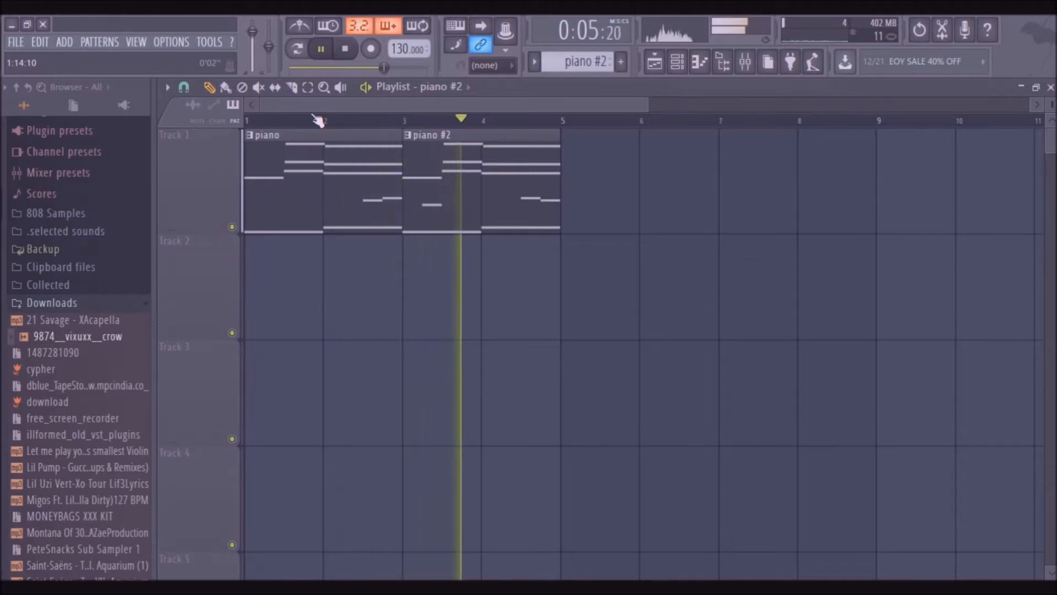
{"action": "double_click", "coordinate": [449, 182]}
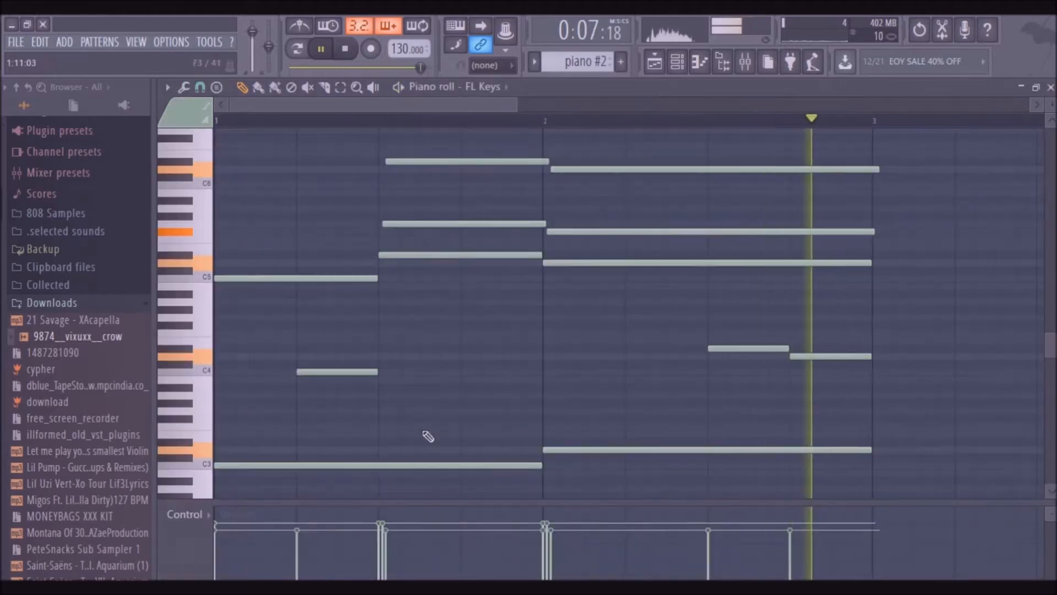
Step: Extend the C4 note in bar 1 of piano #2 to the start of bar 2, and stop playback in the playlist
{"action": "left_click_drag", "start_coordinate": [376, 375], "coordinate": [542, 374]}
{"action": "left_click", "coordinate": [655, 64]}
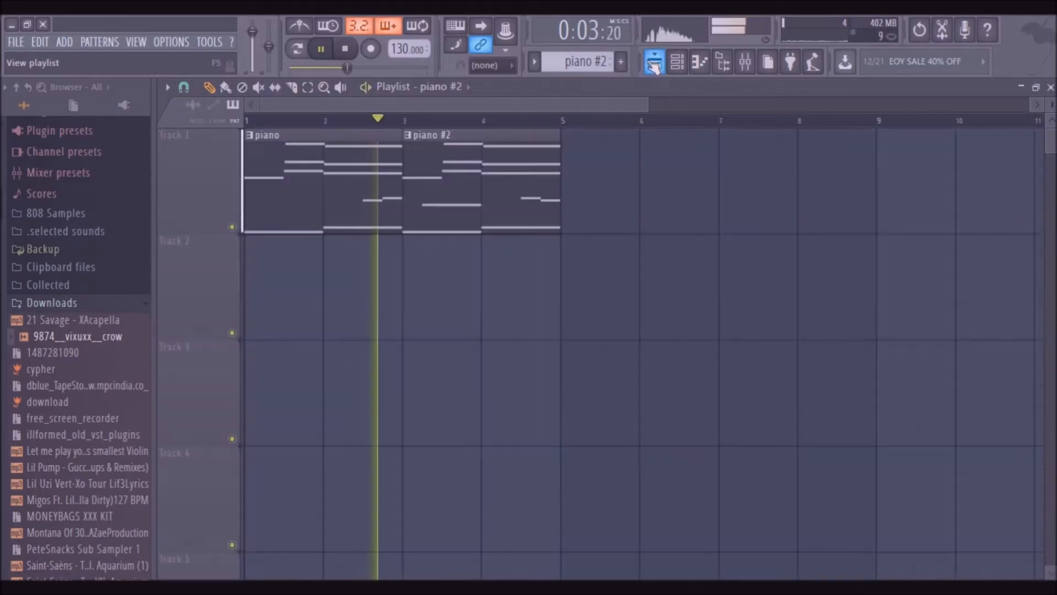
{"action": "key", "text": "space"}
Step: Create a new pattern named pad and select the Atlan channel for recording
{"action": "left_click", "coordinate": [621, 61]}
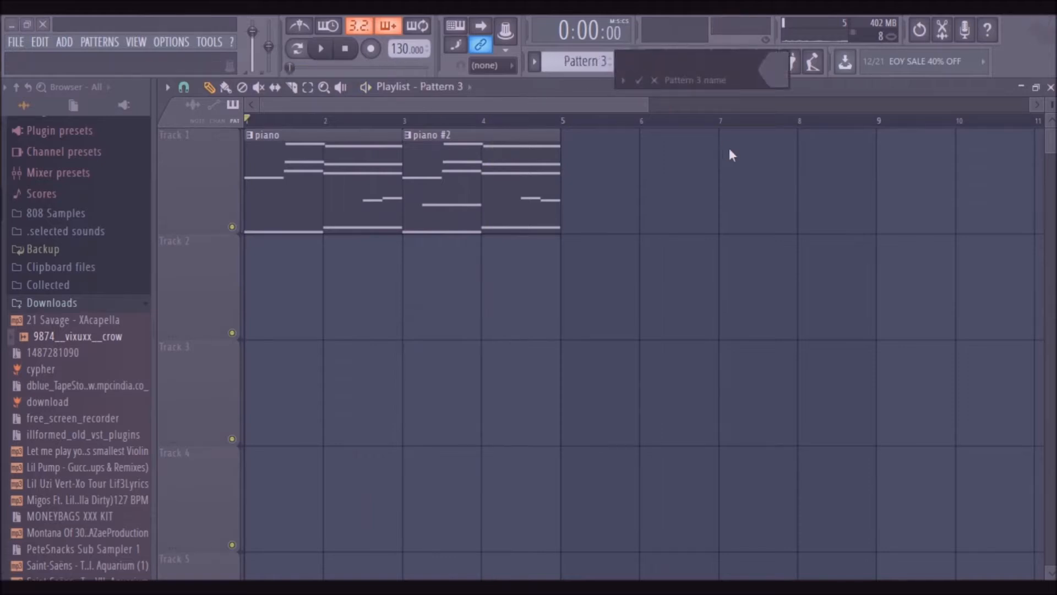
{"action": "type", "text": "pad"}
{"action": "key", "text": "Return"}
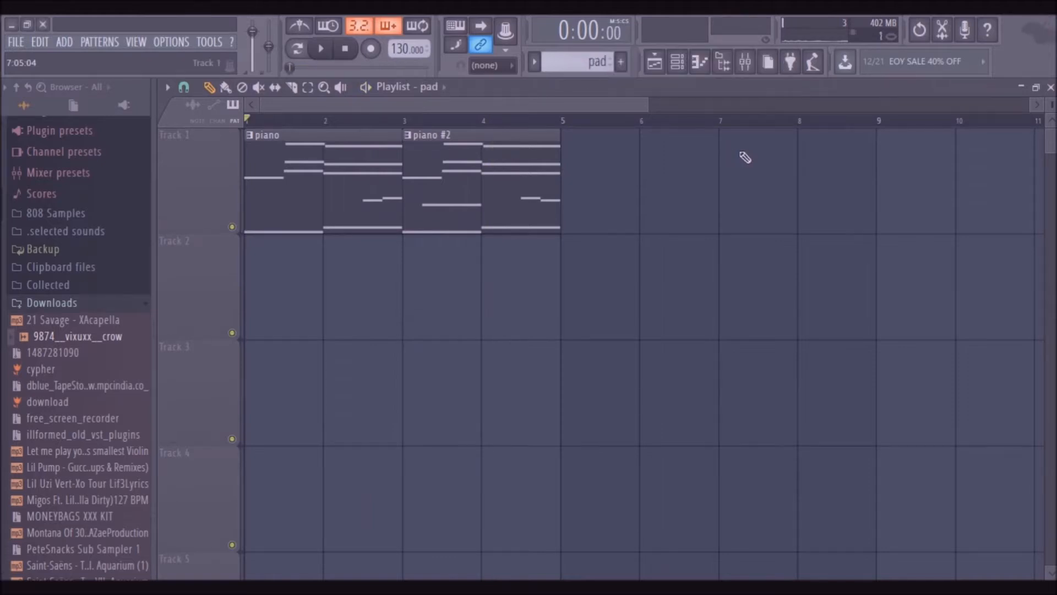
{"action": "left_click", "coordinate": [677, 62]}
{"action": "left_click", "coordinate": [371, 219]}
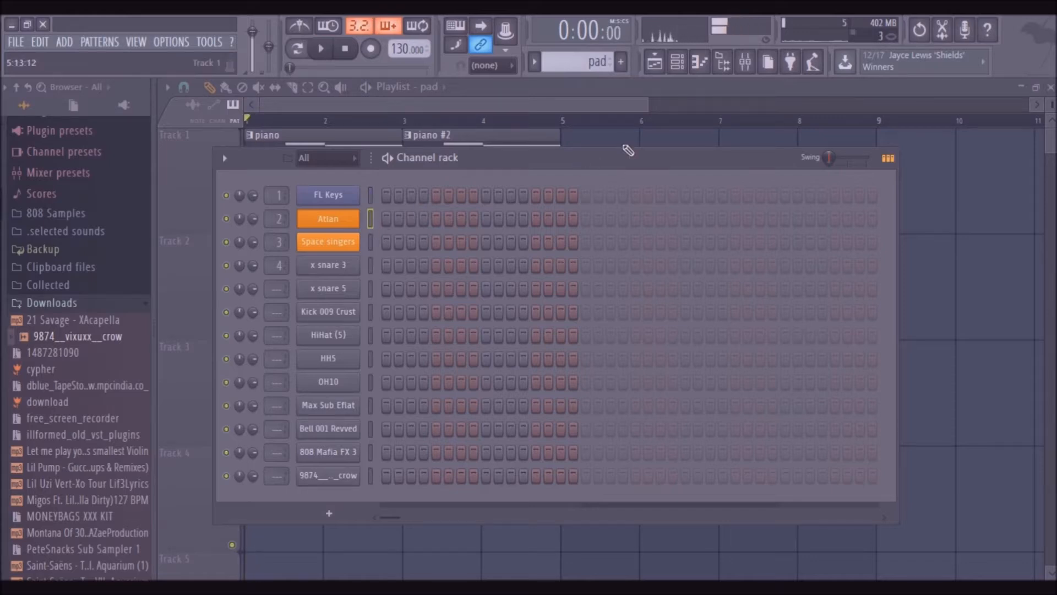
Step: Record Atlan holding C4 in bar 1 and D4 in bar 2, and place a second pad clip on Track 2 at bar 3
{"action": "key", "text": "F6"}
{"action": "key", "text": "space"}
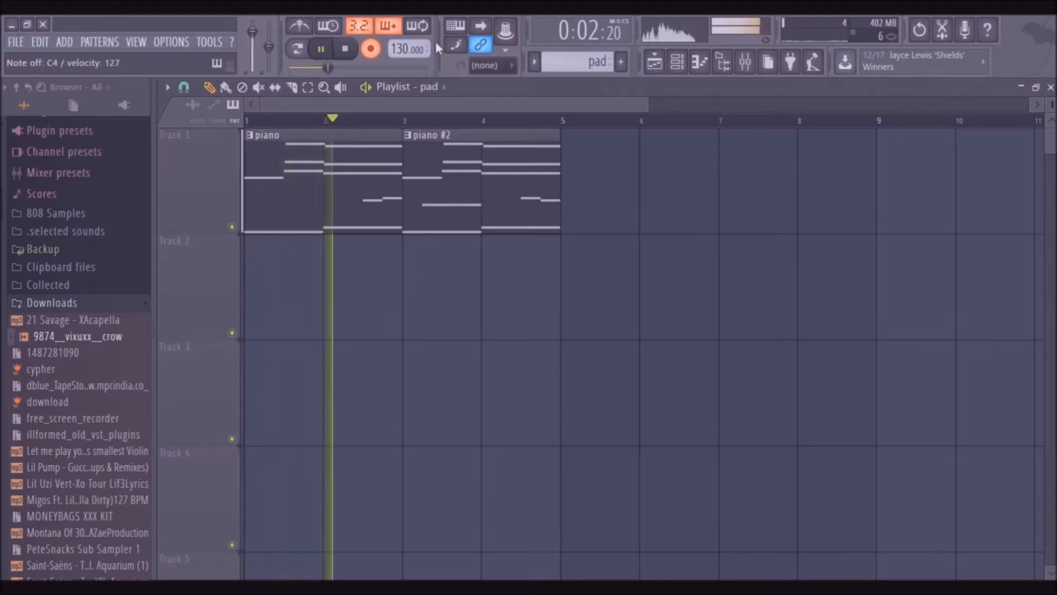
{"action": "key", "text": "space"}
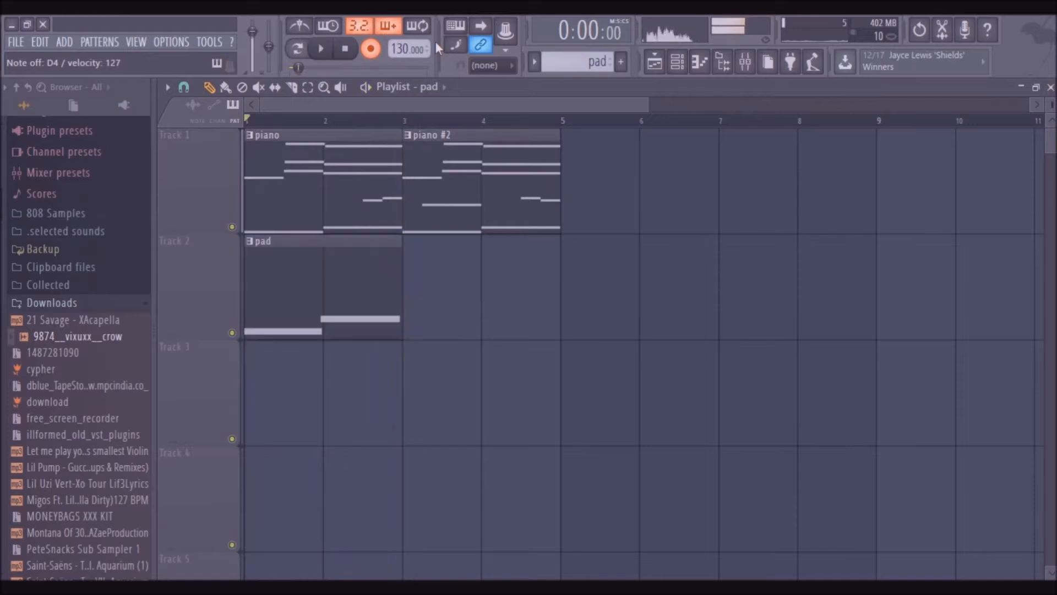
{"action": "left_click", "coordinate": [420, 281]}
Step: Quantize the pad clip's C4 and D4 notes so each fills a full bar, and return to the playlist
{"action": "double_click", "coordinate": [369, 273]}
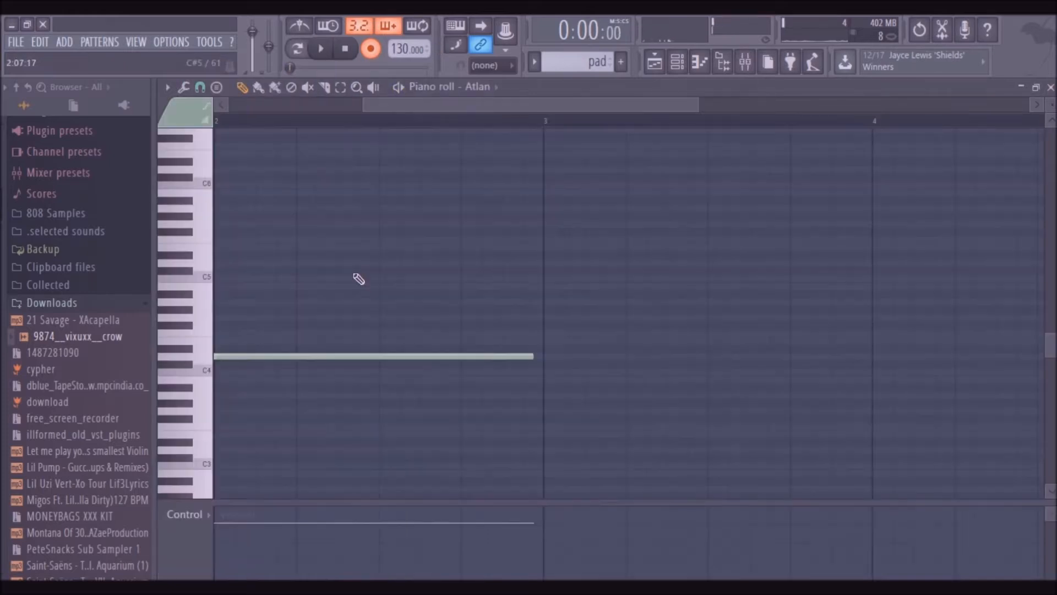
{"action": "left_click", "coordinate": [200, 87]}
{"action": "left_click", "coordinate": [240, 309]}
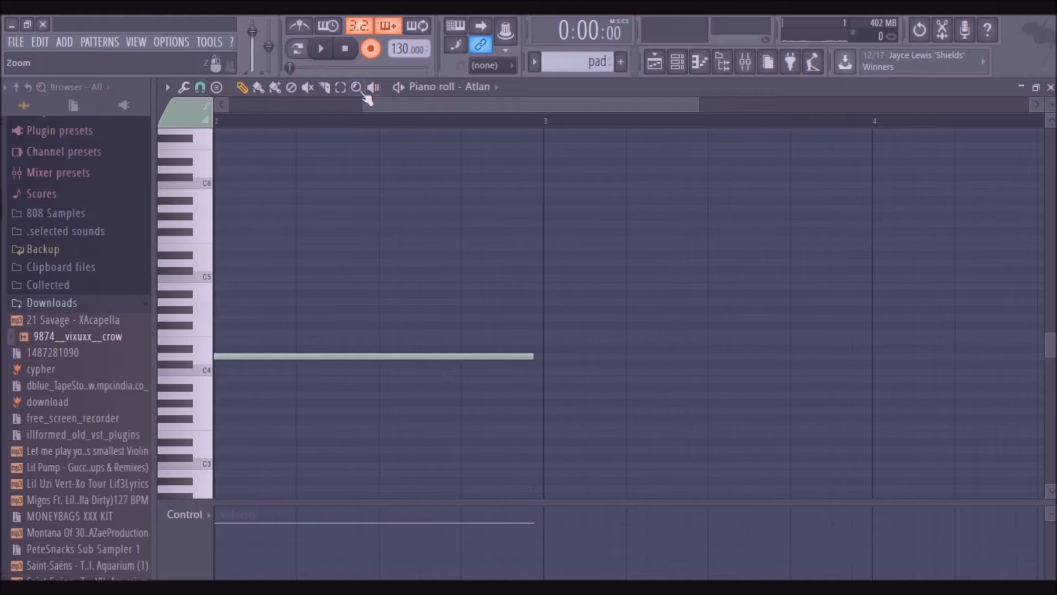
{"action": "left_click", "coordinate": [359, 88]}
{"action": "left_click", "coordinate": [381, 147]}
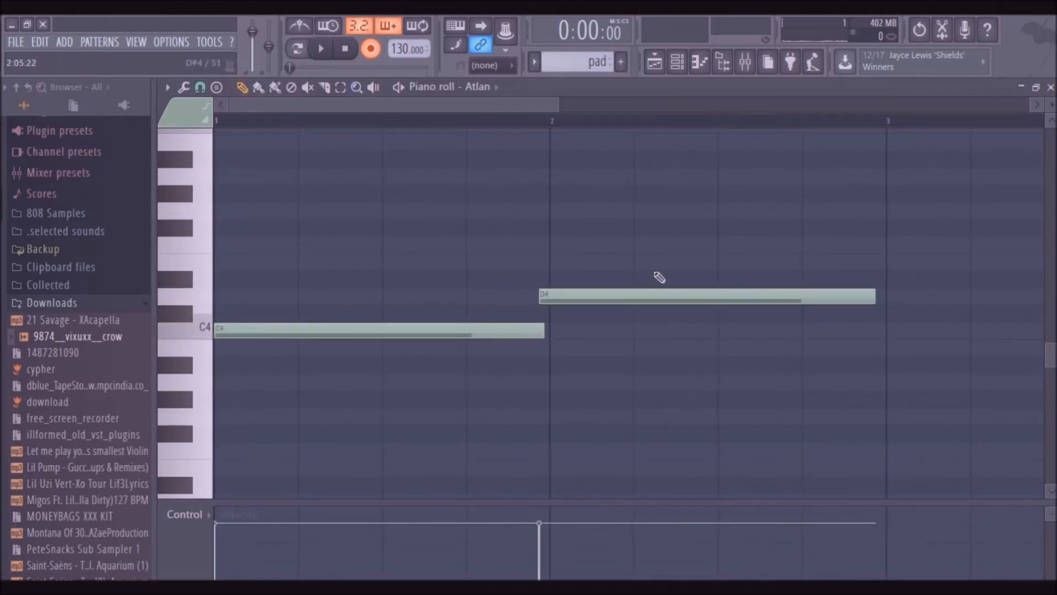
{"action": "key", "text": "ctrl+q"}
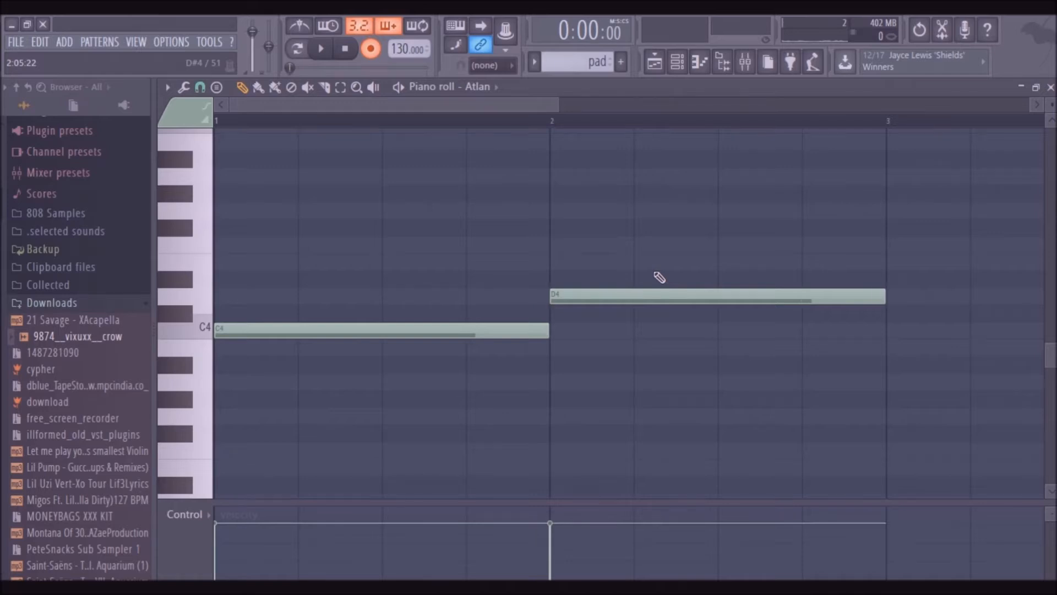
{"action": "left_click", "coordinate": [654, 62]}
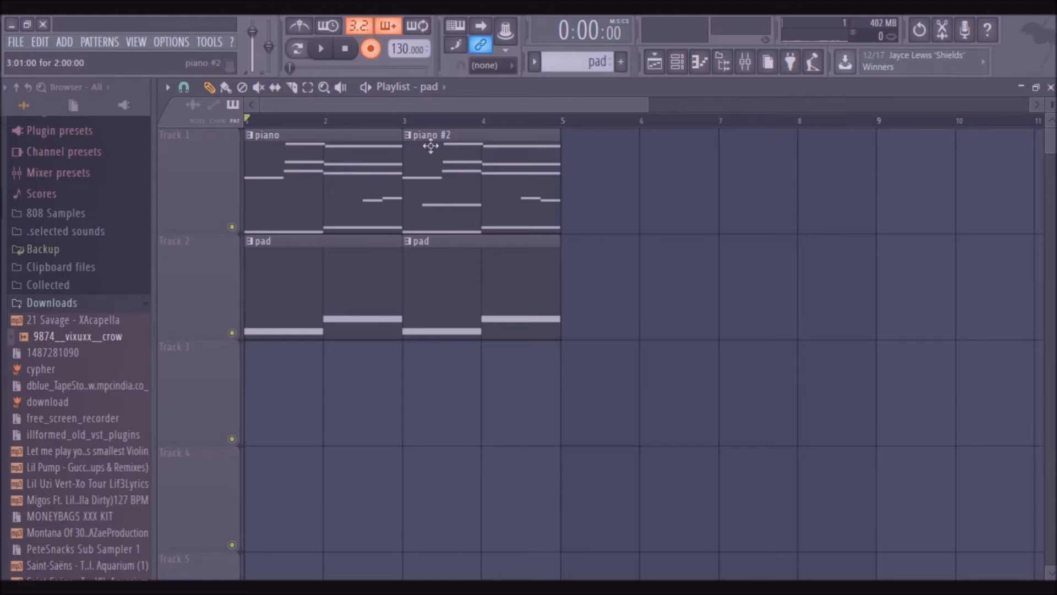
Step: Create a new pattern named high chords and select the Space singers channel for recording
{"action": "left_click", "coordinate": [621, 61]}
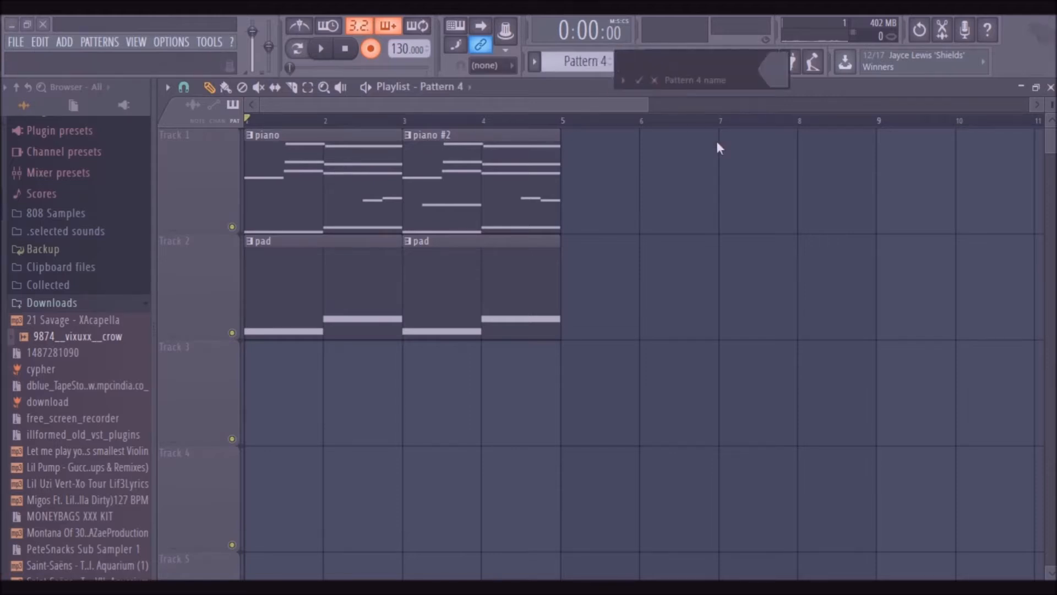
{"action": "type", "text": "high chords"}
{"action": "key", "text": "Return"}
{"action": "left_click", "coordinate": [678, 62]}
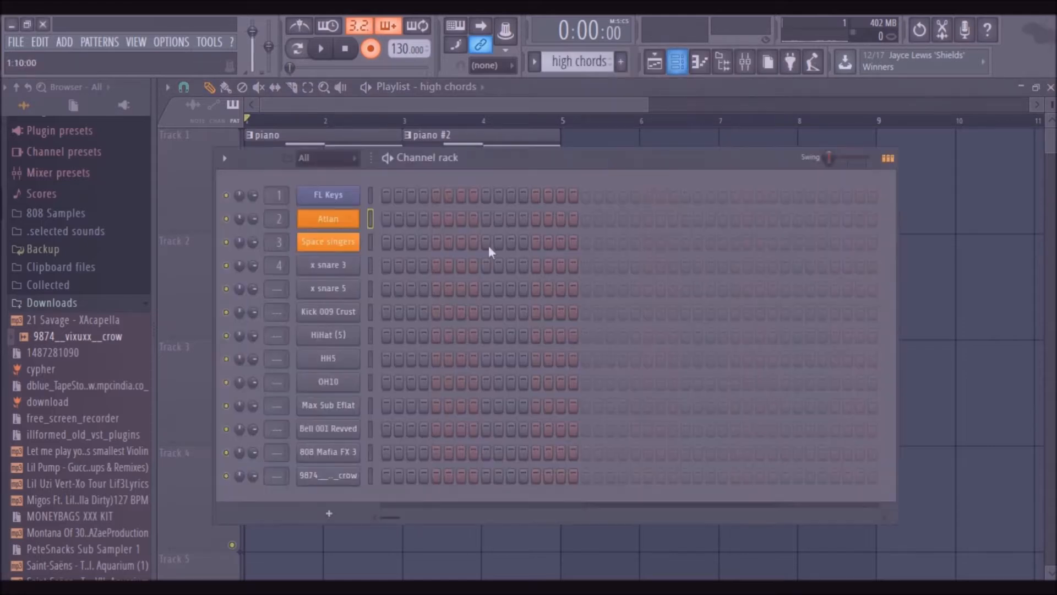
{"action": "left_click", "coordinate": [369, 246]}
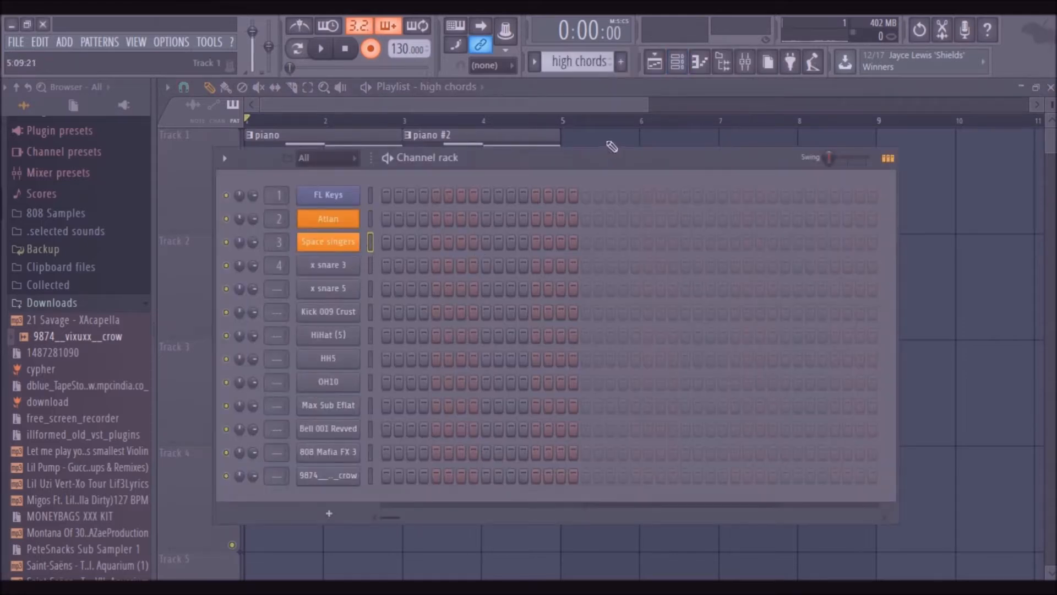
{"action": "right_click", "coordinate": [608, 143]}
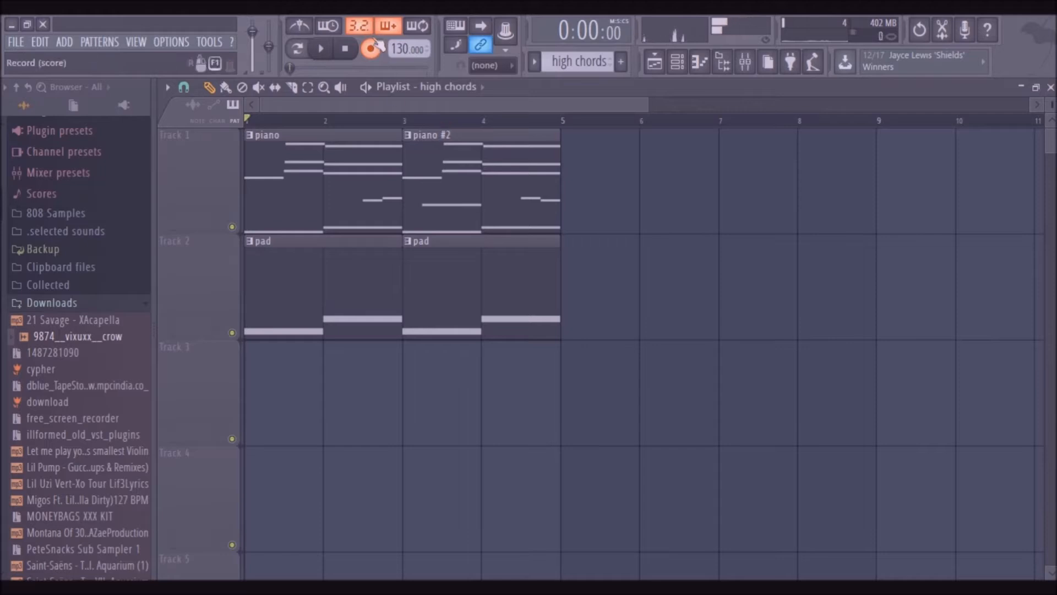
Step: Record Space singers playing C5/C6, G5/D#6 and B5/D6 over two bars, and place a second high chords clip on Track 3 at bar 3
{"action": "key", "text": "space"}
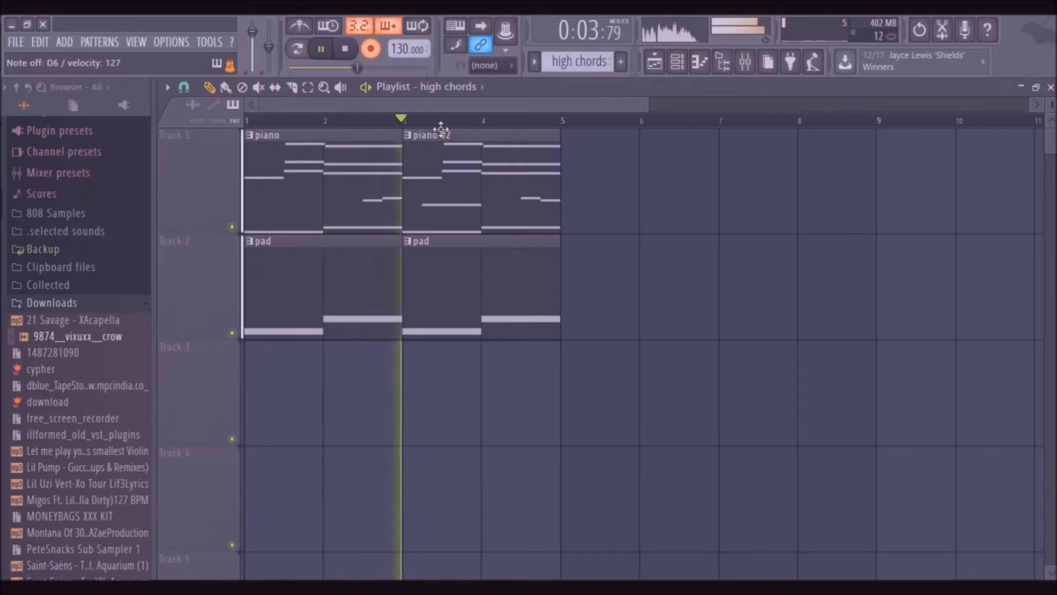
{"action": "key", "text": "space"}
{"action": "left_click", "coordinate": [424, 385]}
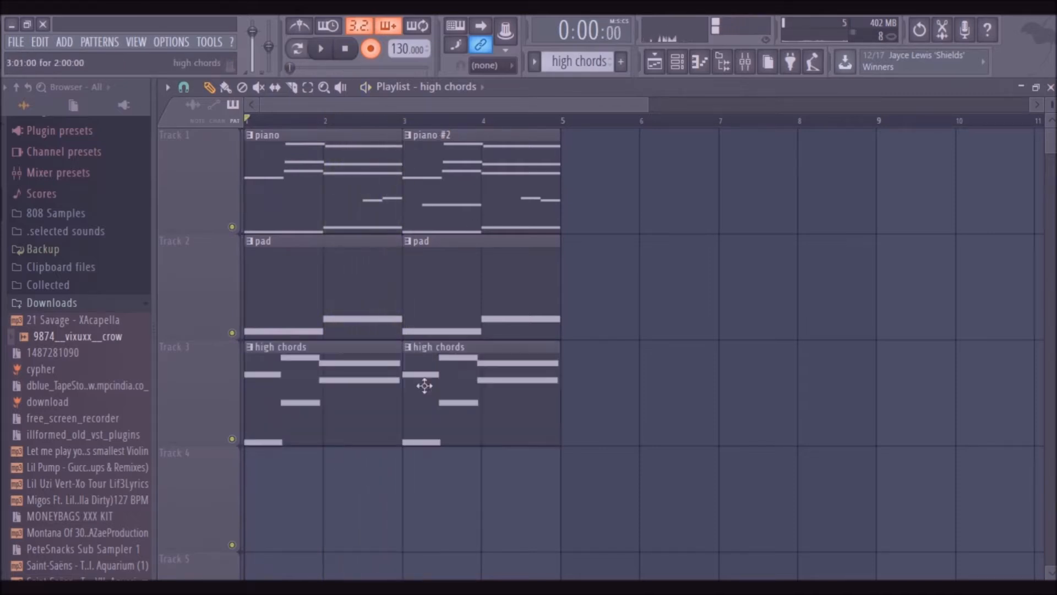
Step: Quantize the high chords notes to the grid and return to the playlist
{"action": "double_click", "coordinate": [347, 377]}
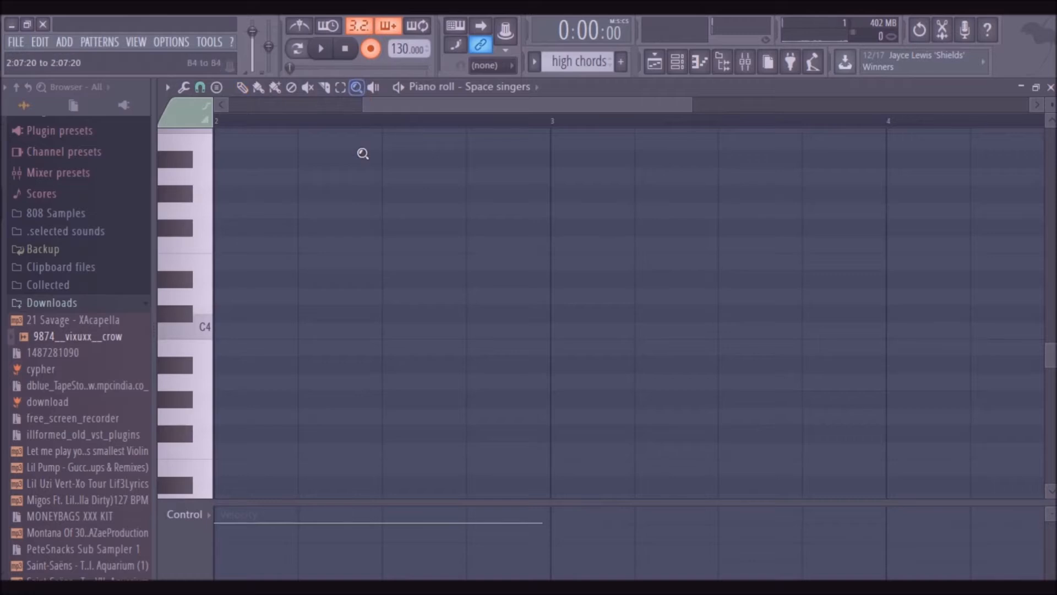
{"action": "key", "text": "ctrl+q"}
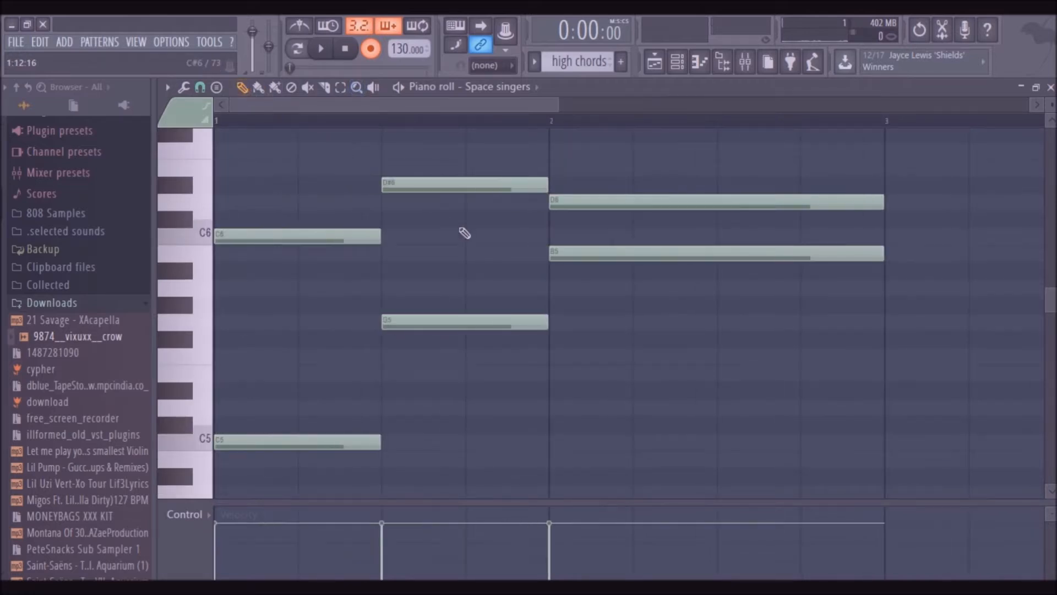
{"action": "left_click", "coordinate": [655, 63]}
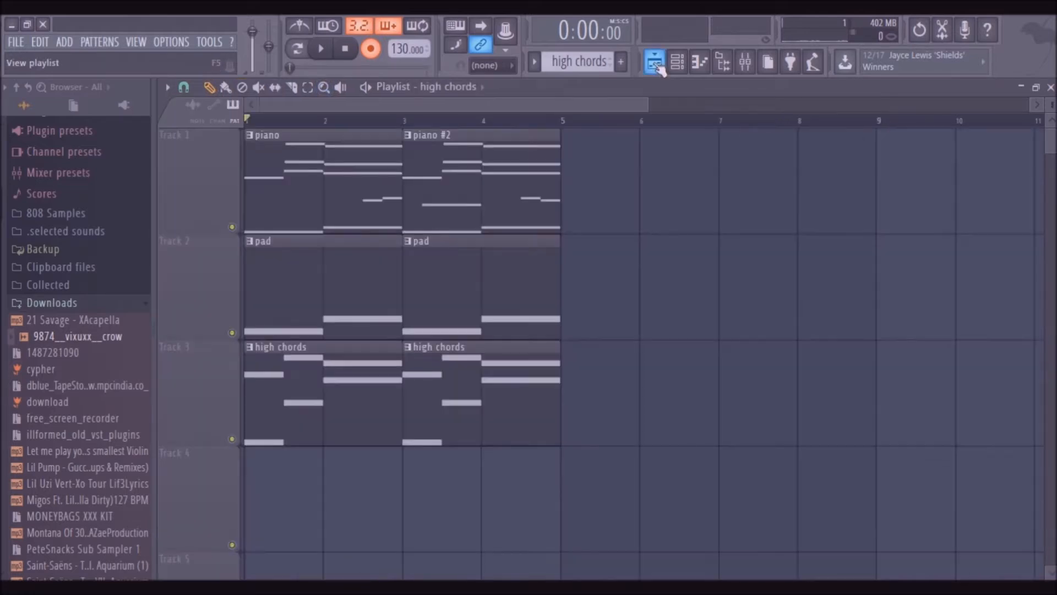
Step: Route the selected FL Keys, Atlan and Space singers channels to consecutive mixer tracks starting from Insert 1
{"action": "left_click", "coordinate": [677, 62]}
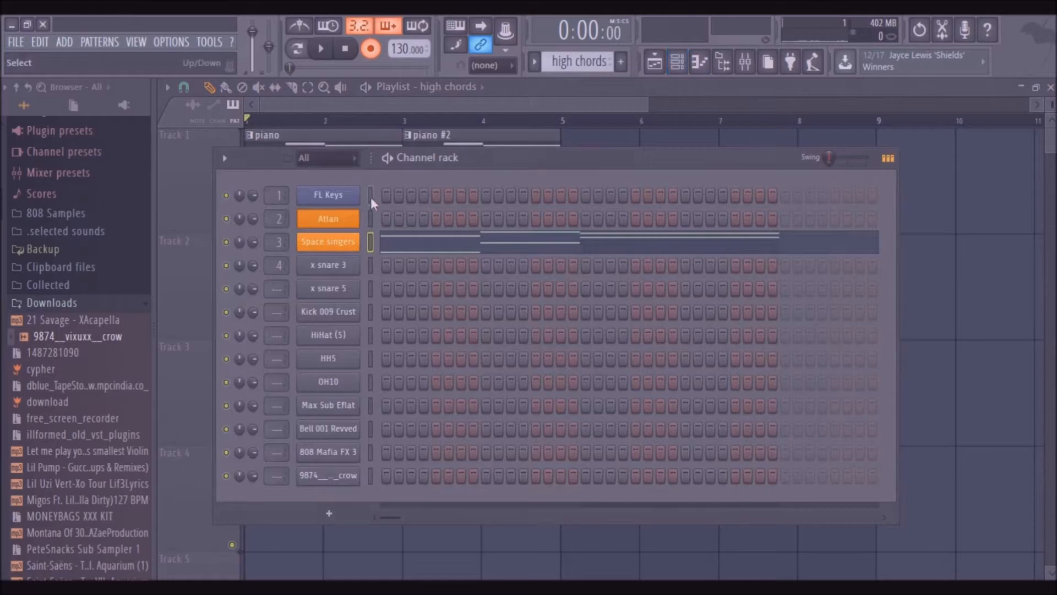
{"action": "left_click", "coordinate": [747, 64]}
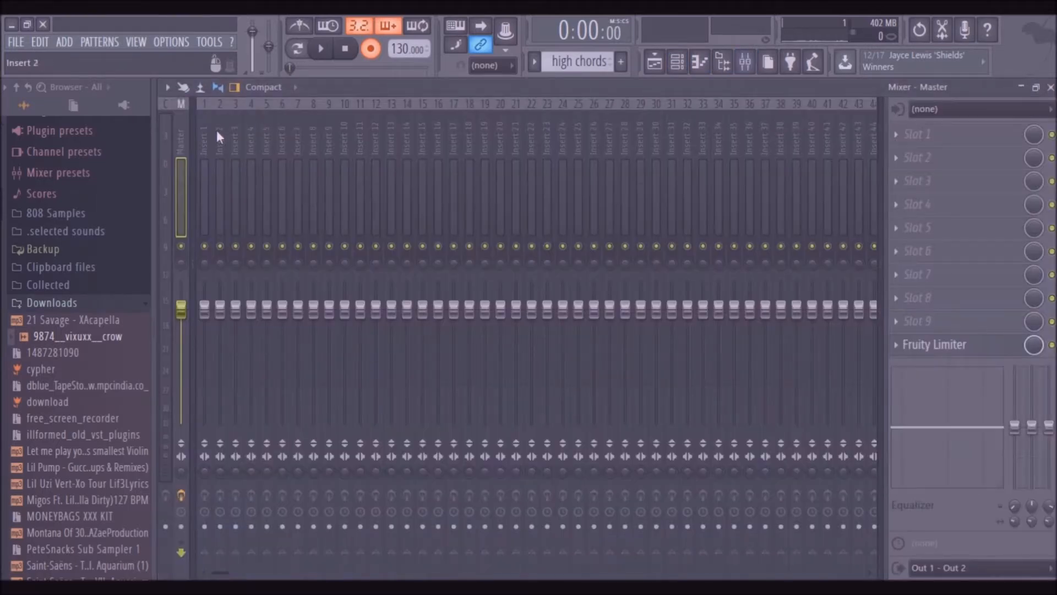
{"action": "right_click", "coordinate": [214, 100]}
{"action": "mouse_move", "coordinate": [298, 225]}
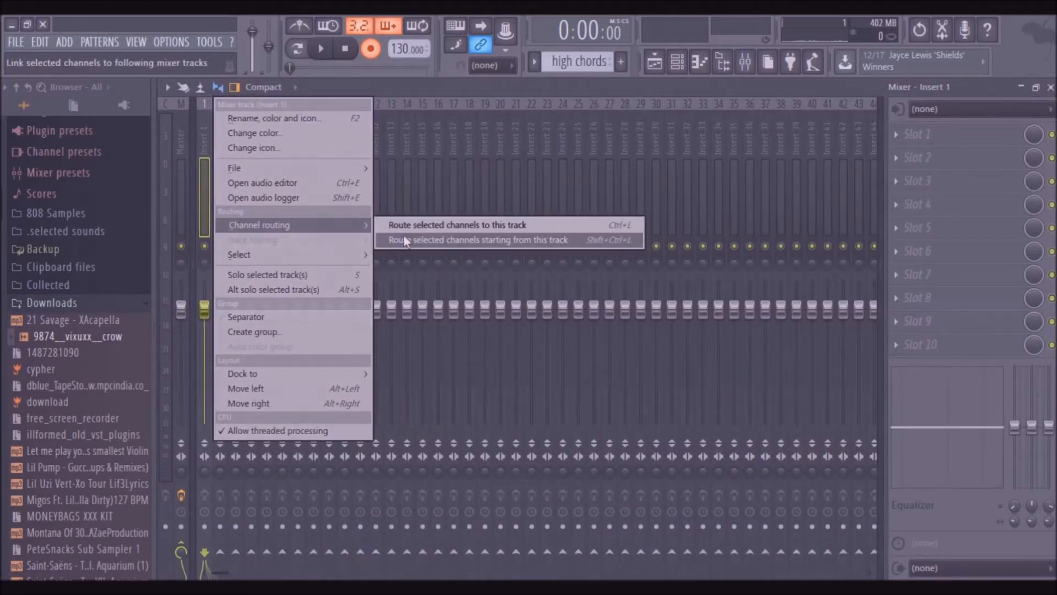
{"action": "left_click", "coordinate": [579, 240]}
Step: Load Fruity Reeverb 2 into effect slot 1 of the FL Keys mixer track
{"action": "left_click", "coordinate": [938, 141]}
{"action": "left_click", "coordinate": [892, 203]}
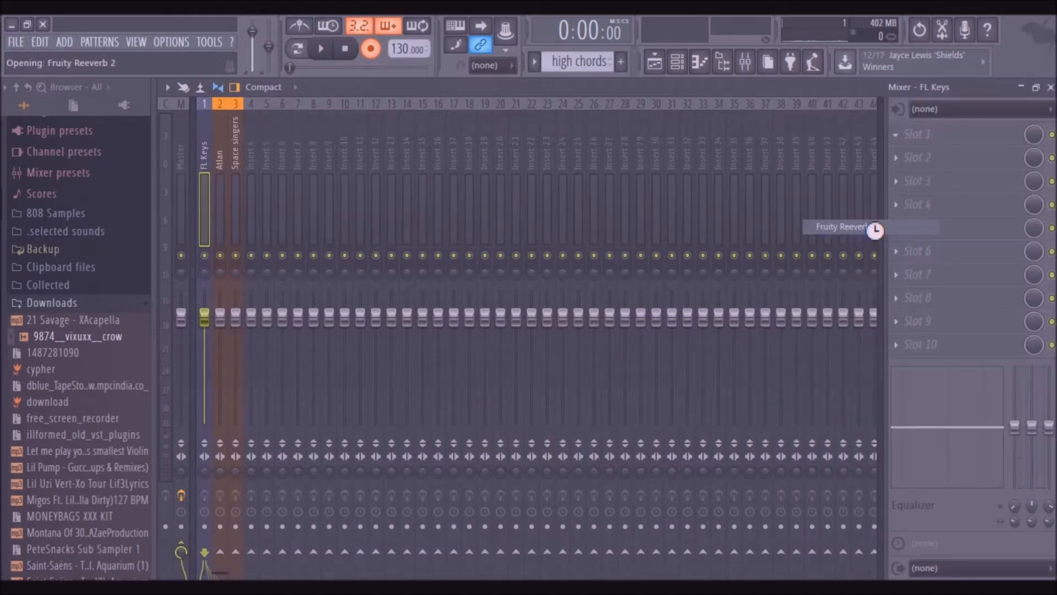
{"action": "left_click_drag", "start_coordinate": [556, 272], "coordinate": [605, 288]}
Step: Solo the FL Keys mixer track, disarm recording and play the arrangement
{"action": "right_click", "coordinate": [205, 256]}
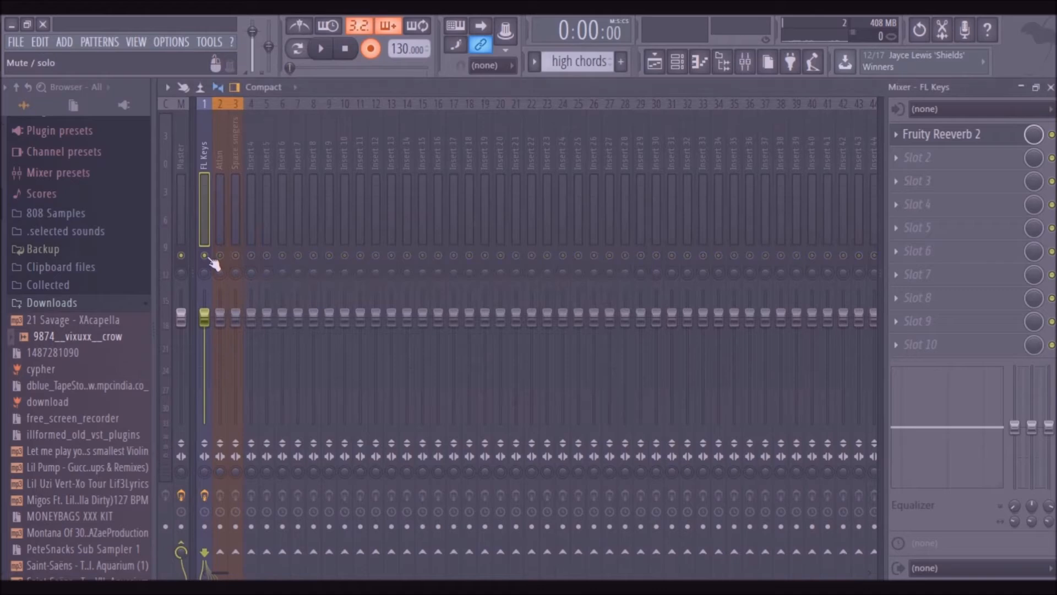
{"action": "left_click", "coordinate": [370, 49]}
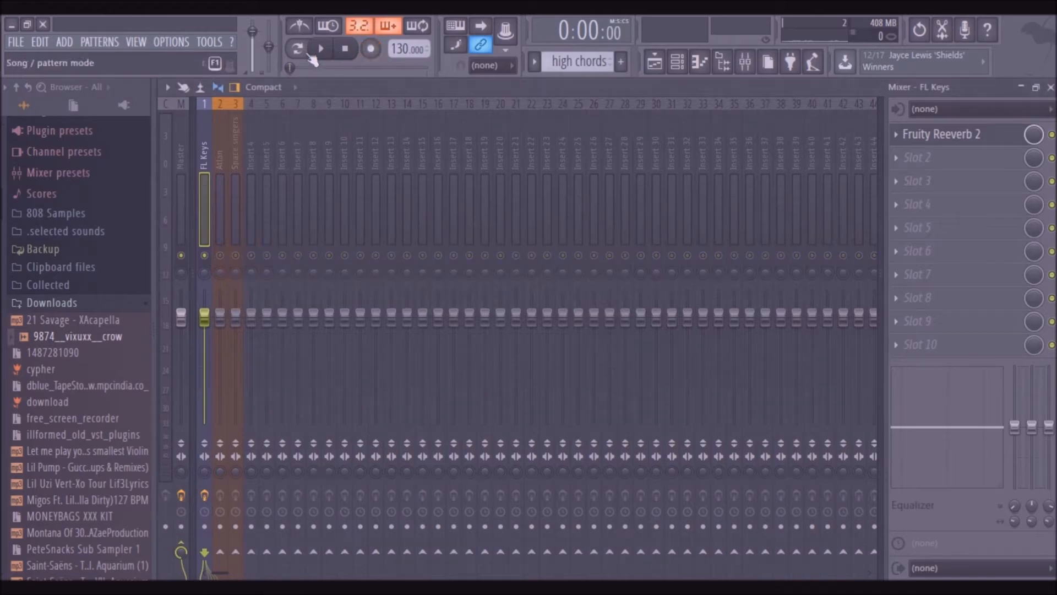
{"action": "left_click", "coordinate": [321, 49]}
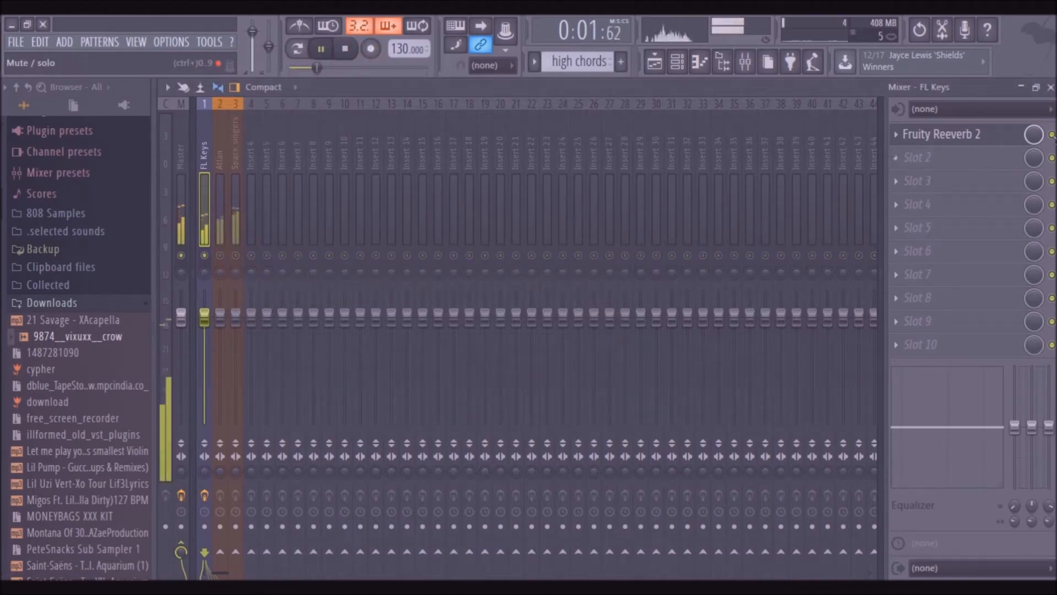
Step: Load Fruity Parametric EQ 2 into FL Keys' slot 2, boosting bands 1, 2, 6 and 7 and cutting bands 4 and 5
{"action": "left_click", "coordinate": [981, 159]}
{"action": "left_click", "coordinate": [875, 515]}
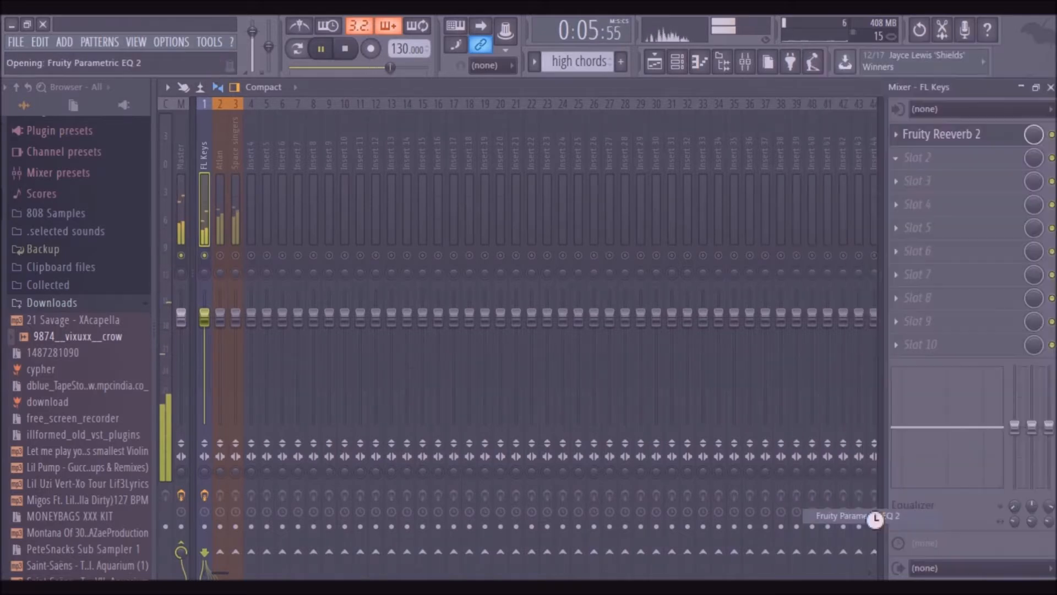
{"action": "left_click_drag", "start_coordinate": [338, 392], "coordinate": [347, 337]}
{"action": "left_click_drag", "start_coordinate": [374, 387], "coordinate": [434, 419]}
{"action": "left_click_drag", "start_coordinate": [544, 390], "coordinate": [515, 370]}
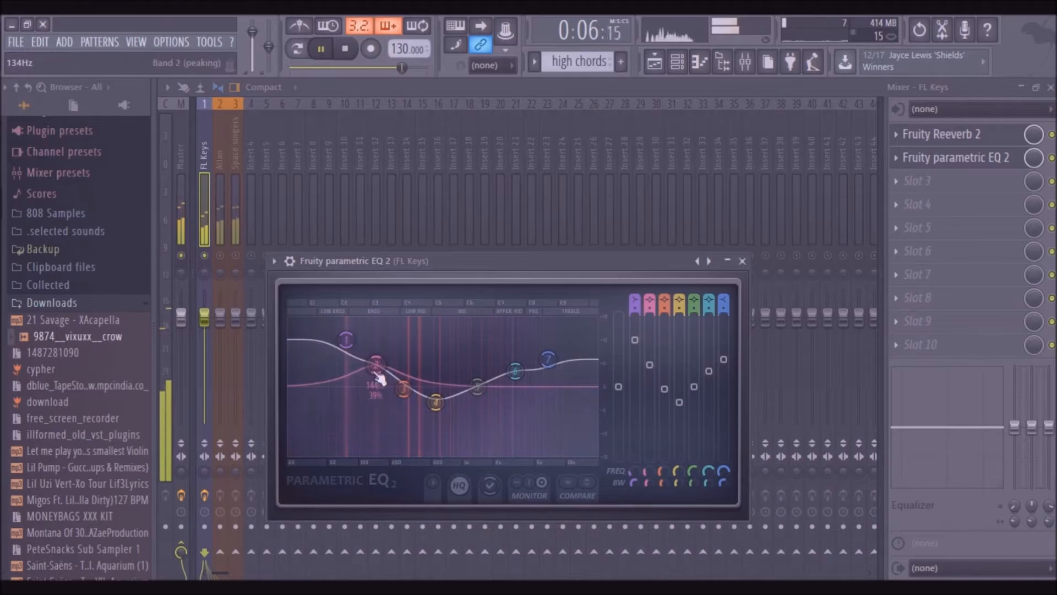
{"action": "left_click_drag", "start_coordinate": [477, 387], "coordinate": [481, 395]}
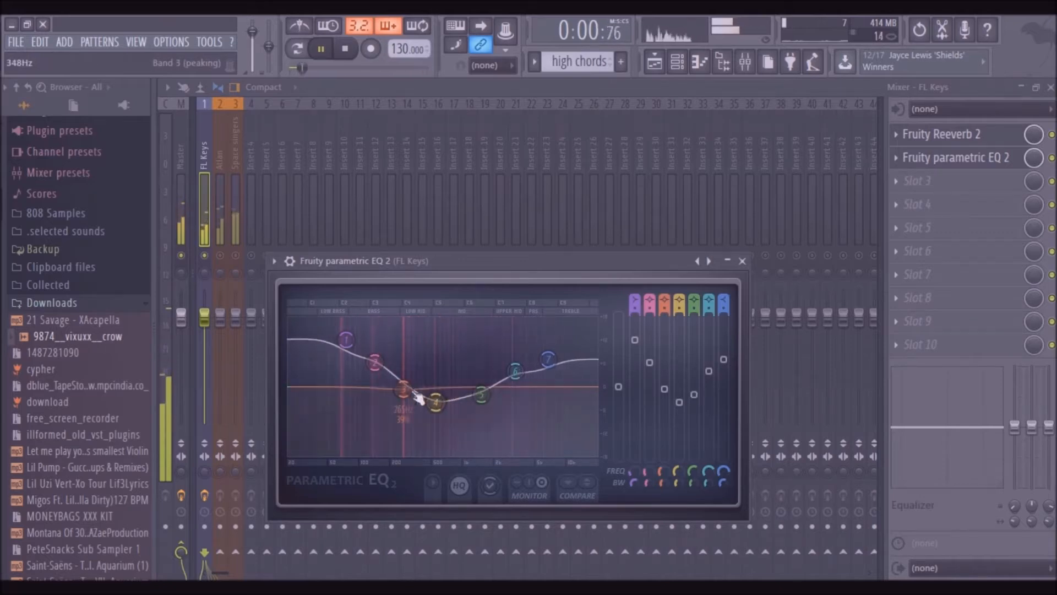
Step: Load Fruity Chorus into FL Keys' slot 3 and lower its mix level to about 44%
{"action": "left_click", "coordinate": [943, 181]}
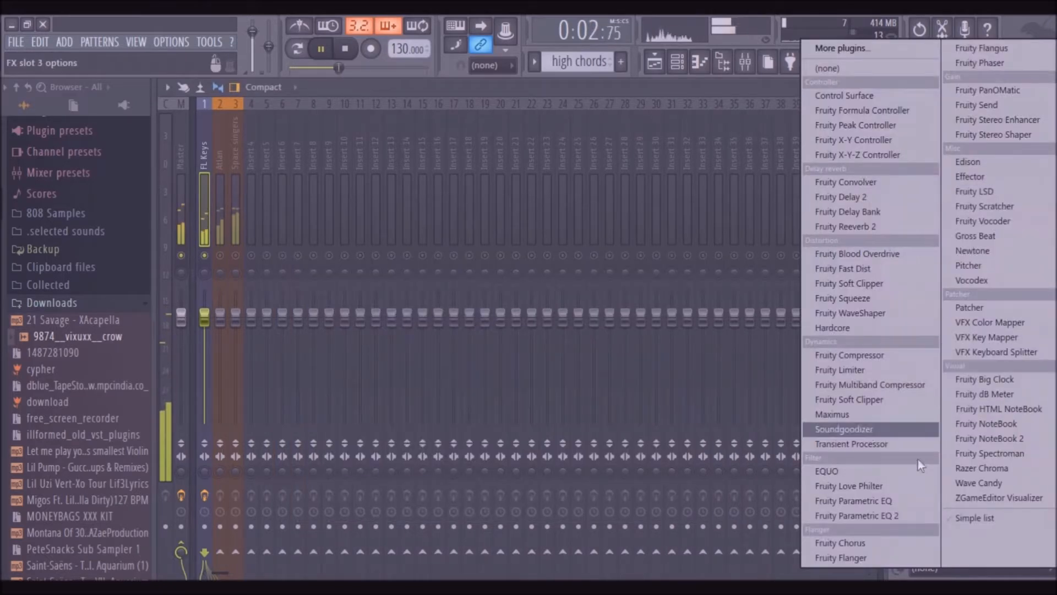
{"action": "left_click", "coordinate": [857, 543]}
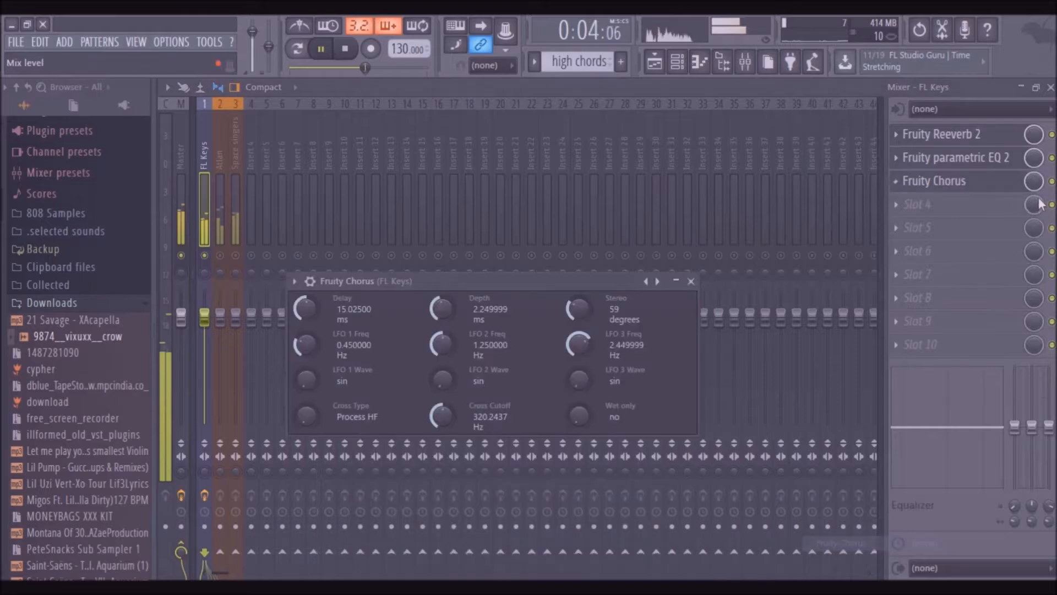
{"action": "left_click", "coordinate": [1034, 182]}
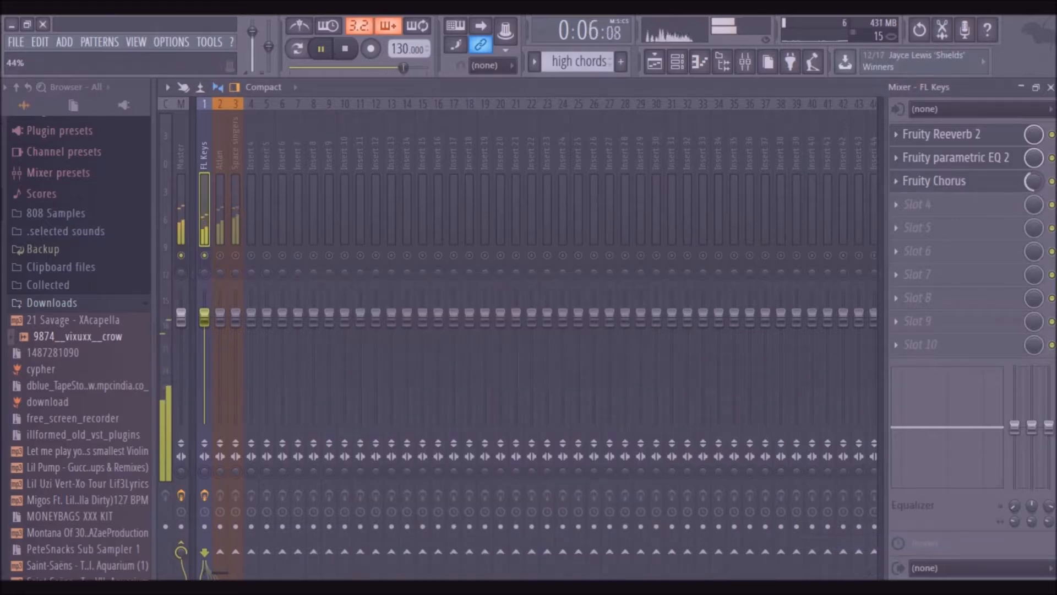
Step: Solo the Atlan mixer track and load Fruity Reeverb 2 into its effect slot 1
{"action": "right_click", "coordinate": [220, 255]}
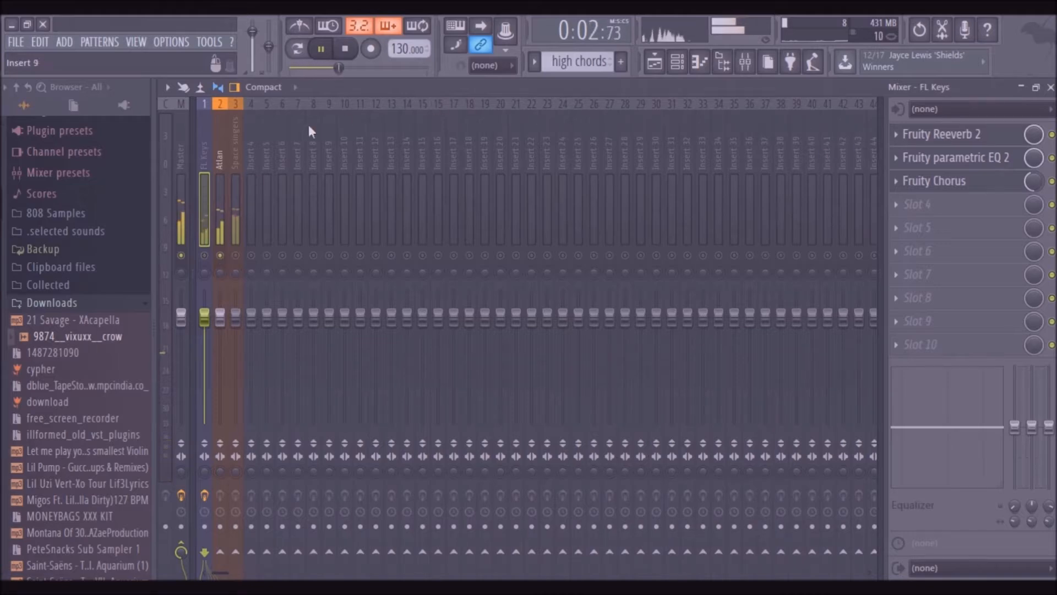
{"action": "left_click", "coordinate": [218, 141]}
{"action": "left_click", "coordinate": [985, 133]}
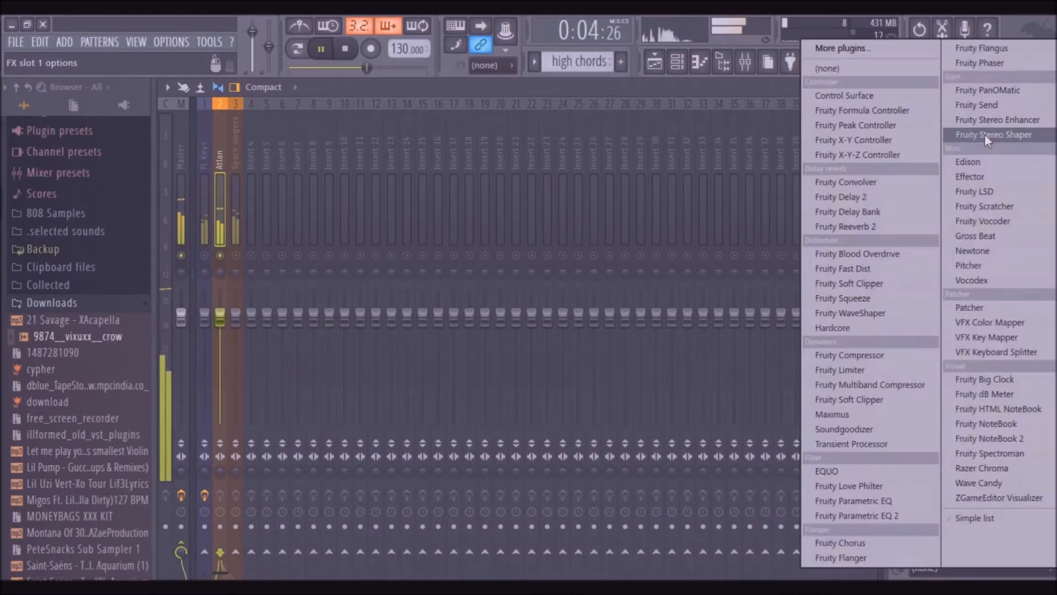
{"action": "left_click", "coordinate": [848, 227]}
{"action": "left_click_drag", "start_coordinate": [597, 313], "coordinate": [597, 324]}
Step: Solo the Space singers mixer track, load Fruity Reeverb 2 into its effect slot 1 and stop playback
{"action": "left_click", "coordinate": [237, 149]}
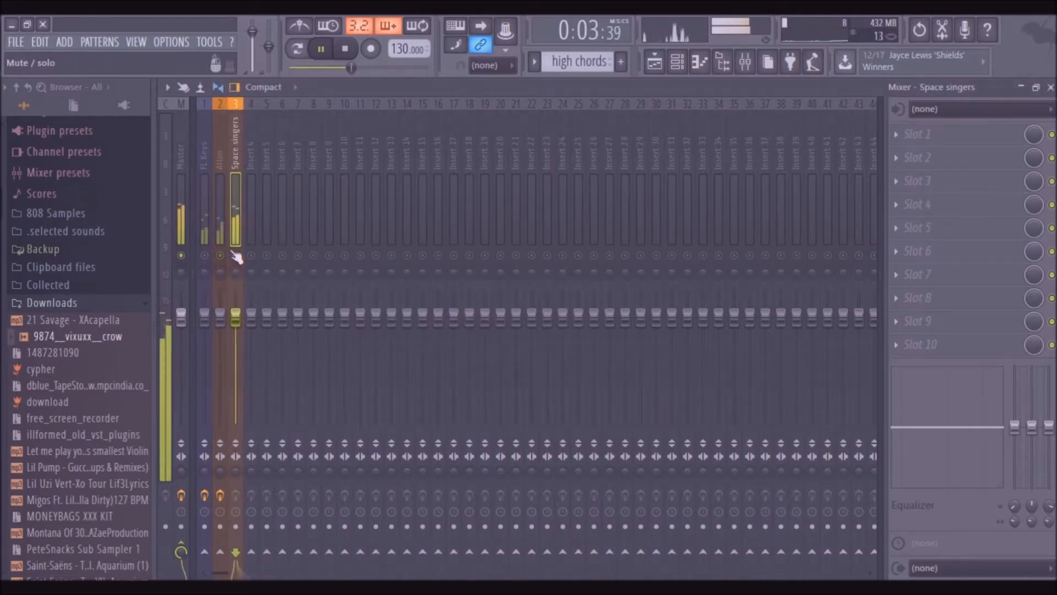
{"action": "left_click", "coordinate": [925, 134]}
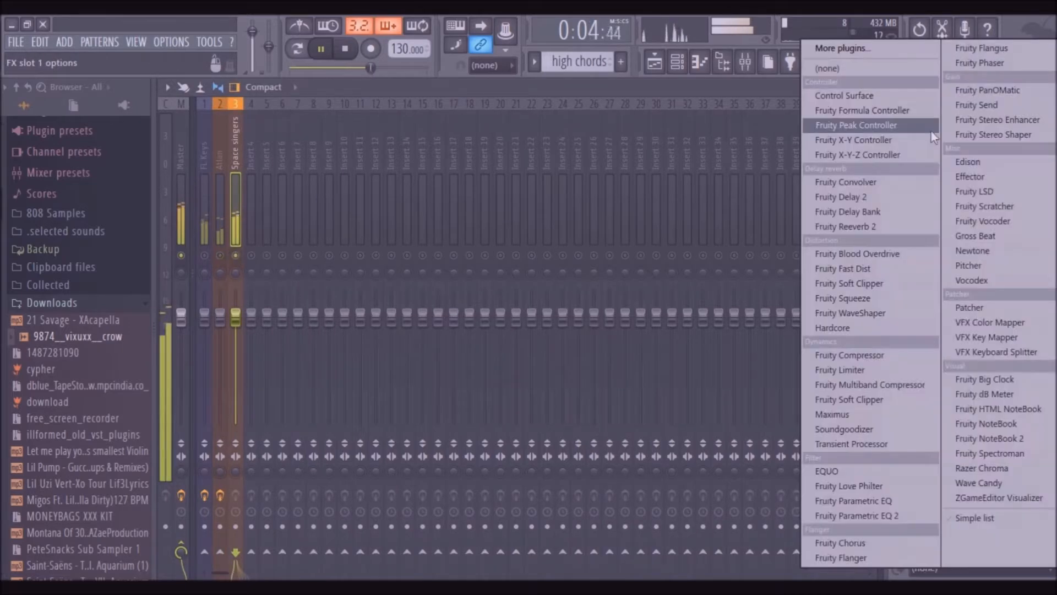
{"action": "left_click", "coordinate": [898, 225]}
{"action": "key", "text": "space"}
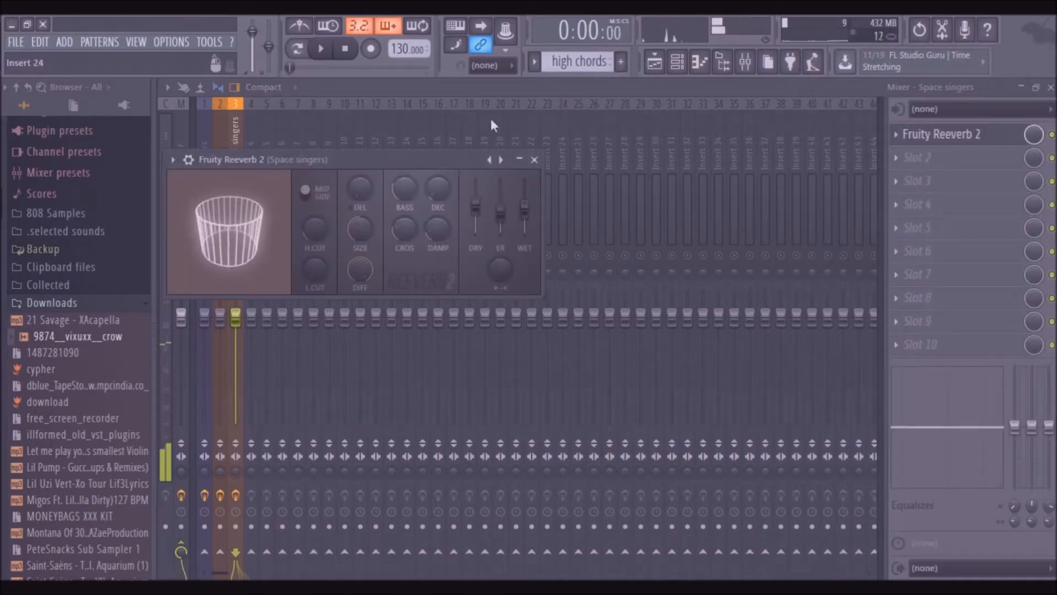
{"action": "left_click", "coordinate": [408, 88]}
Step: Restore all mixer tracks from solo and lower the Space singers and Atlan faders to balance them against FL Keys during playback
{"action": "left_click_drag", "start_coordinate": [242, 319], "coordinate": [242, 337]}
{"action": "key", "text": "space"}
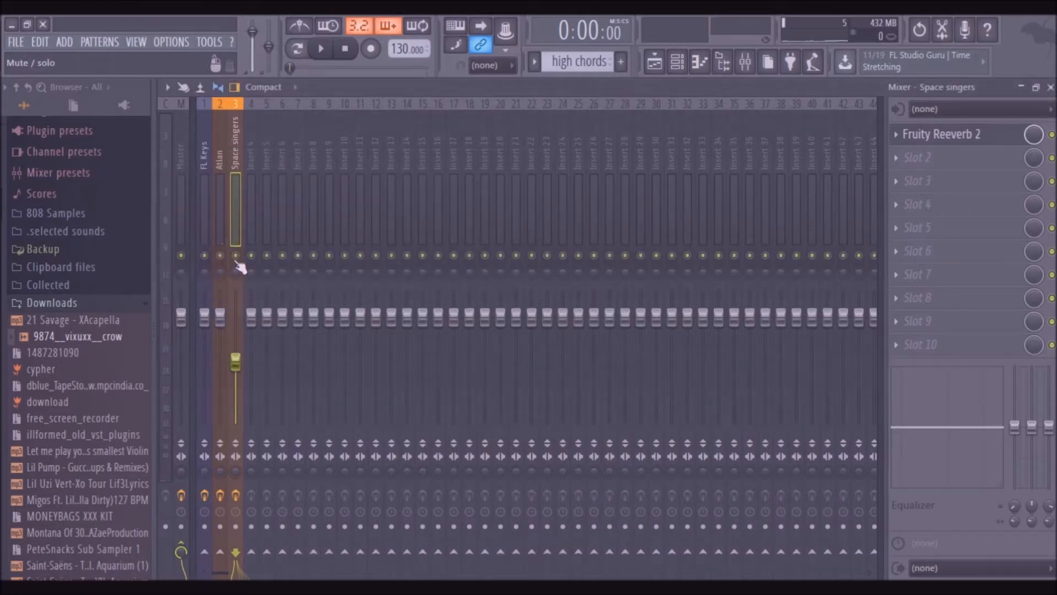
{"action": "left_click_drag", "start_coordinate": [236, 361], "coordinate": [220, 330]}
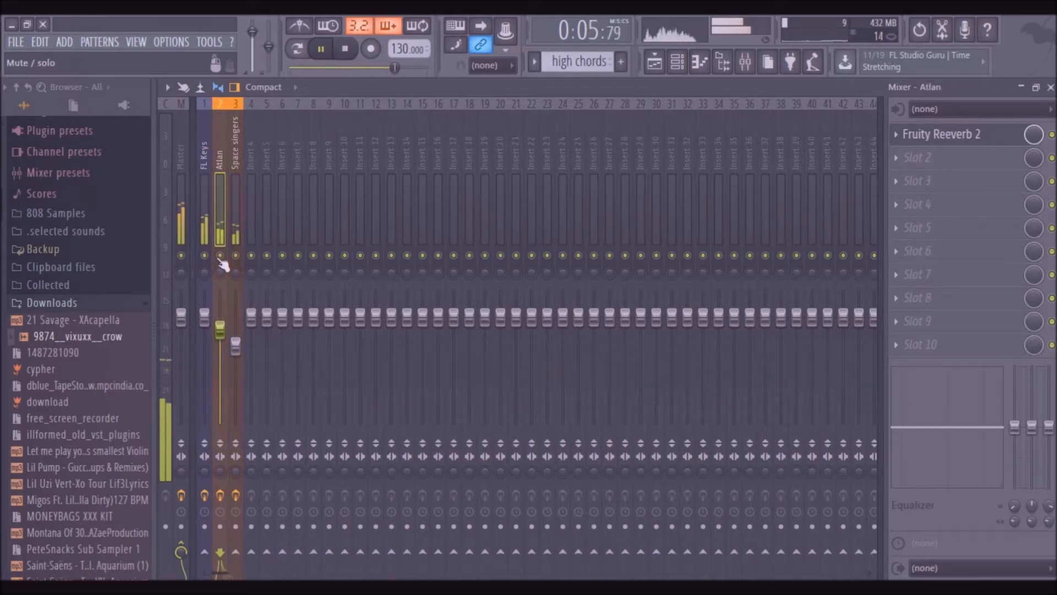
{"action": "key", "text": "space"}
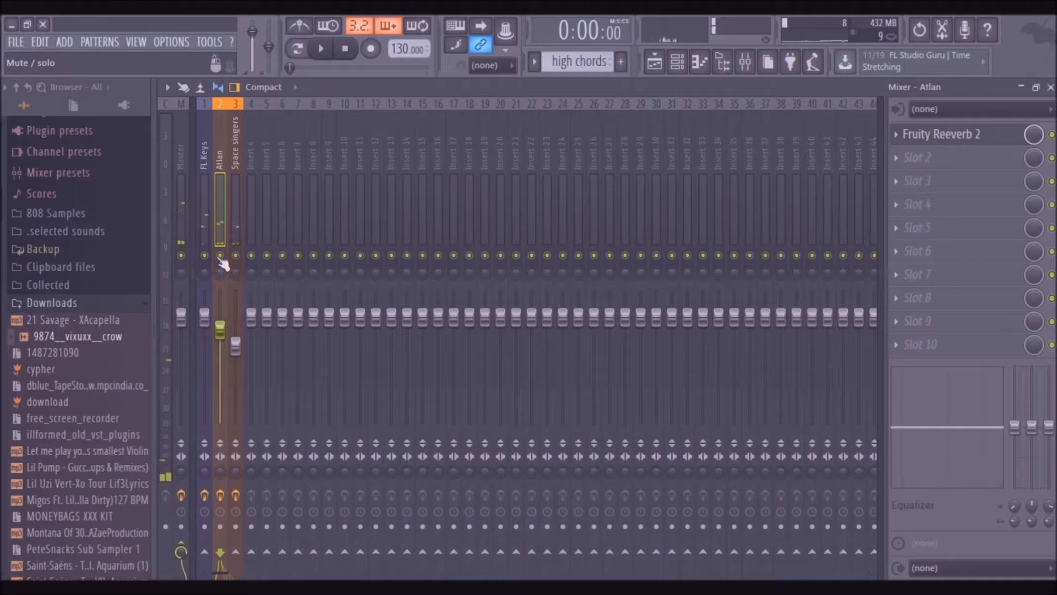
Step: Play the arrangement with the Atlan track muted to compare the mix, and return to the playlist
{"action": "key", "text": "space"}
{"action": "left_click", "coordinate": [220, 257]}
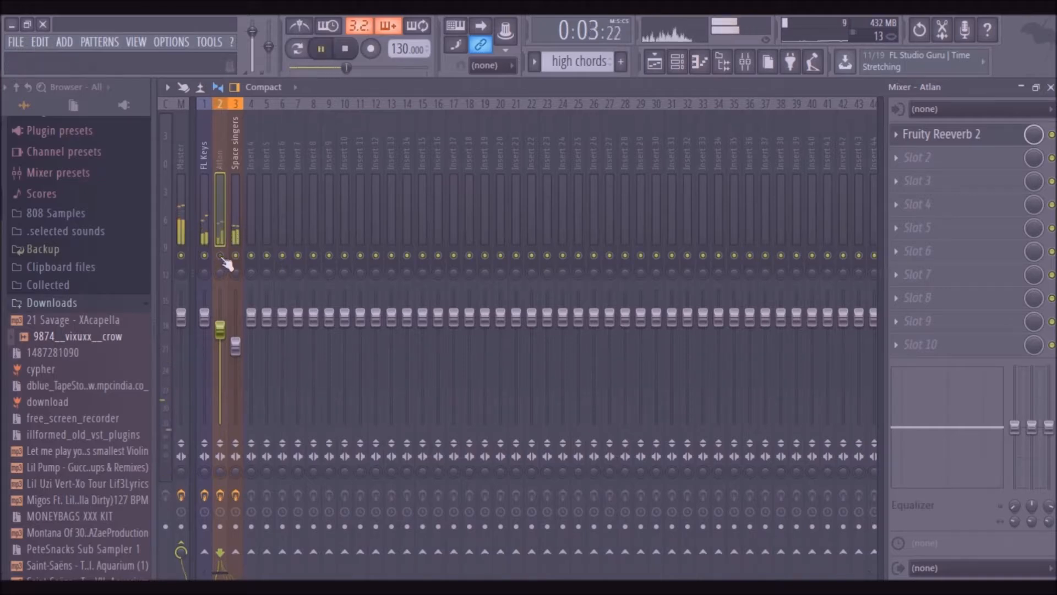
{"action": "left_click", "coordinate": [654, 62]}
{"action": "key", "text": "space"}
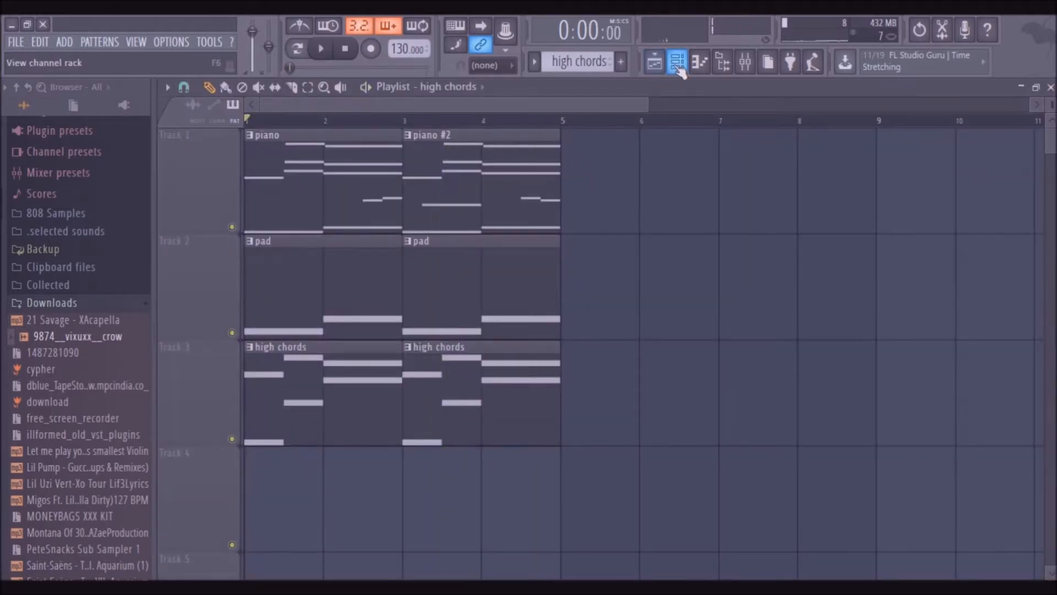
Step: Create a new pattern named drum and place two clips of it on Track 4, starting at bars 1 and 3
{"action": "left_click", "coordinate": [620, 61]}
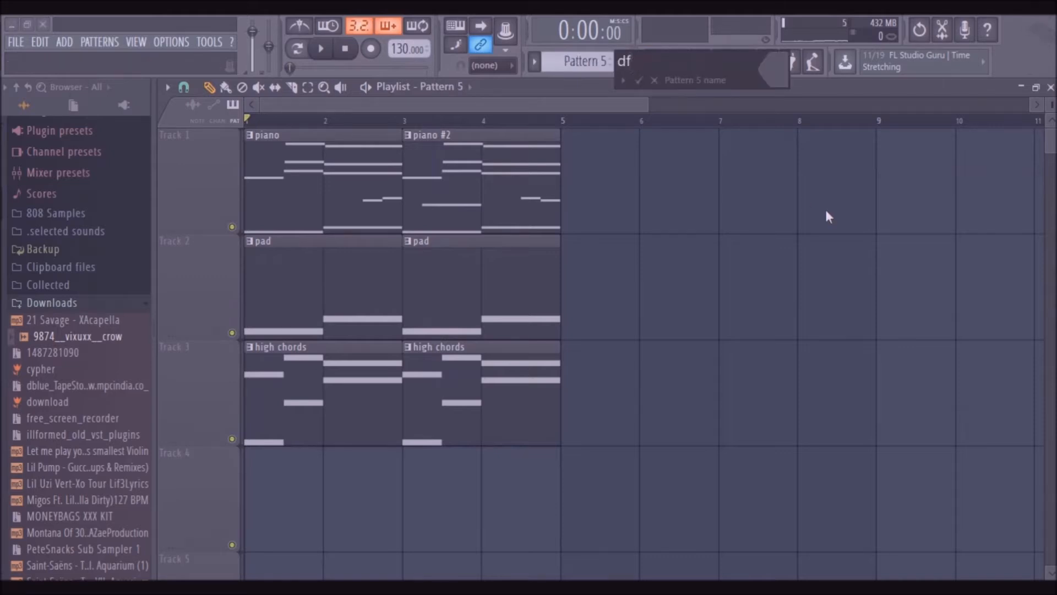
{"action": "key", "text": "Return"}
{"action": "left_click", "coordinate": [349, 469]}
{"action": "left_click_drag", "start_coordinate": [348, 486], "coordinate": [258, 474]}
{"action": "left_click", "coordinate": [419, 481]}
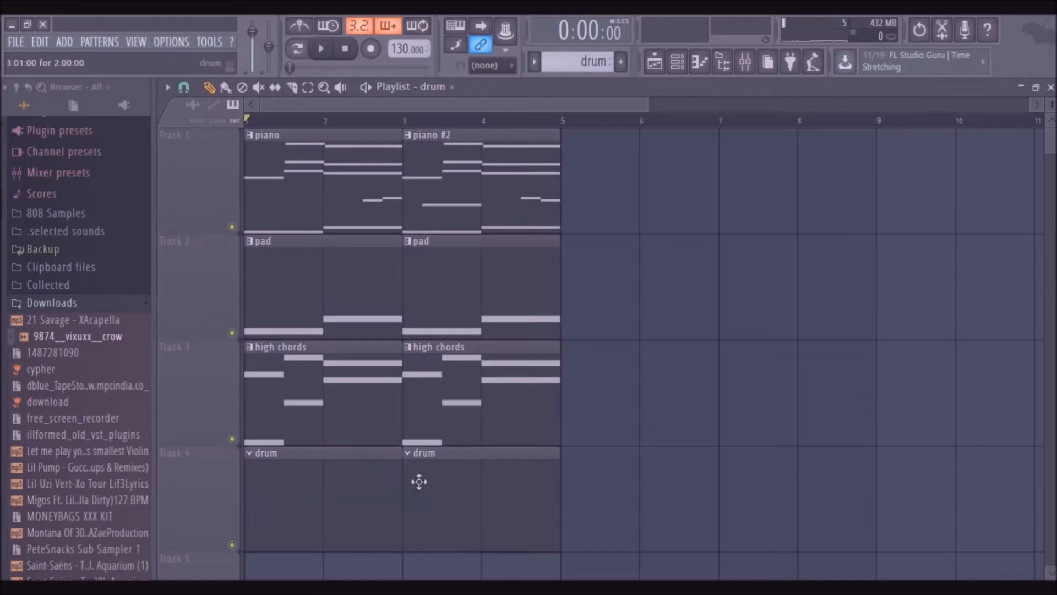
Step: Program x snare 3 and x snare 5 on steps 9 and 25 of the drum pattern and adjust x snare 3's volume during playback
{"action": "left_click", "coordinate": [685, 70]}
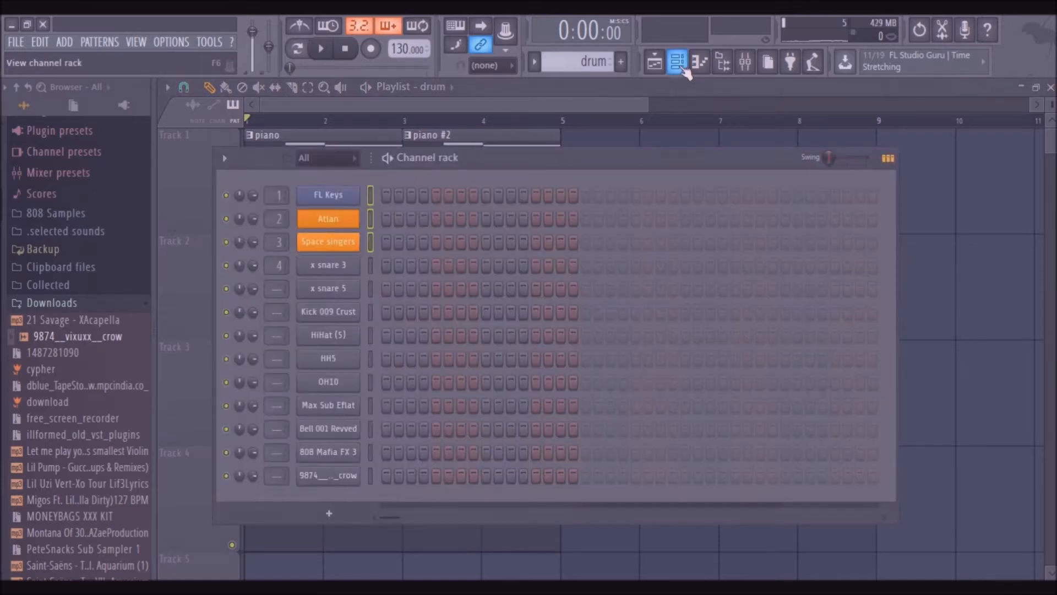
{"action": "left_click", "coordinate": [486, 288]}
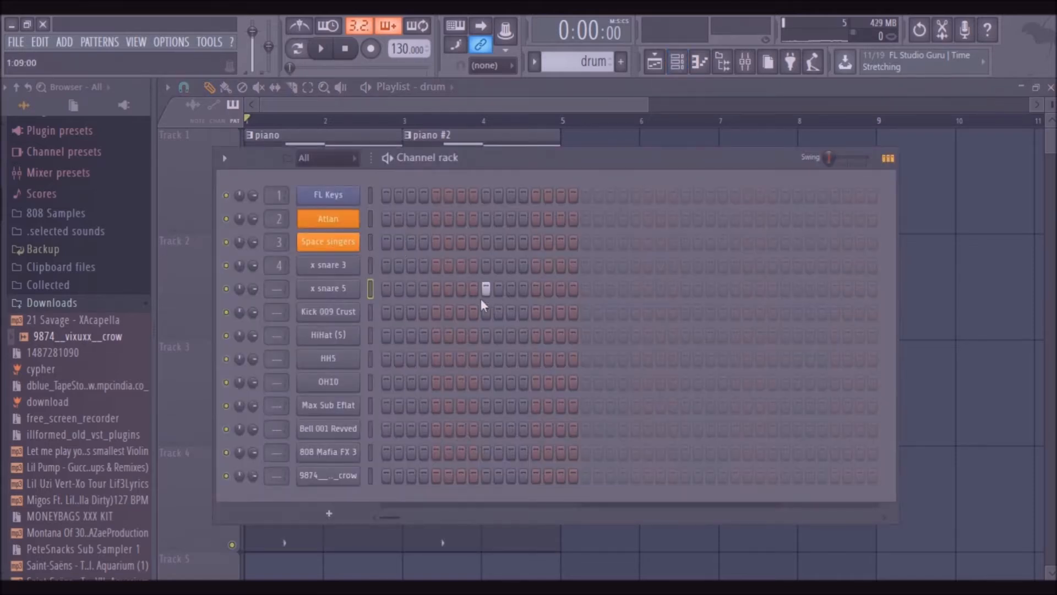
{"action": "left_click", "coordinate": [486, 265]}
{"action": "left_click", "coordinate": [685, 289]}
{"action": "left_click", "coordinate": [686, 265]}
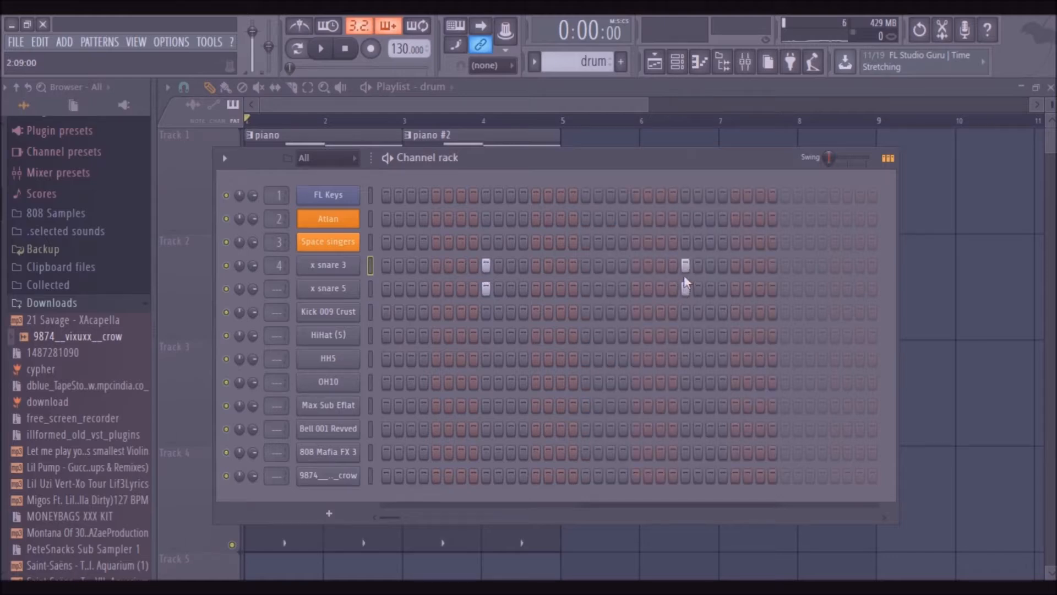
{"action": "key", "text": "space"}
{"action": "mouse_move", "coordinate": [254, 267]}
{"action": "left_mouse_down"}
{"action": "mouse_move", "coordinate": [256, 296]}
{"action": "mouse_move", "coordinate": [255, 265]}
{"action": "left_mouse_up"}
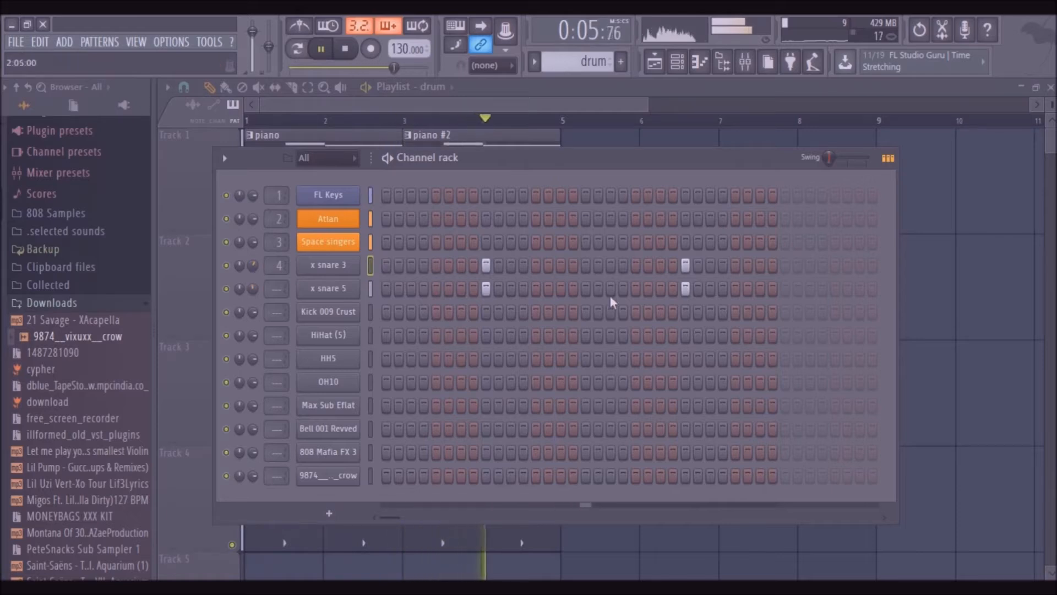
Step: Program Kick 009 Crust on steps 1, 11, 17 and 21 of the drum pattern
{"action": "left_click", "coordinate": [387, 313]}
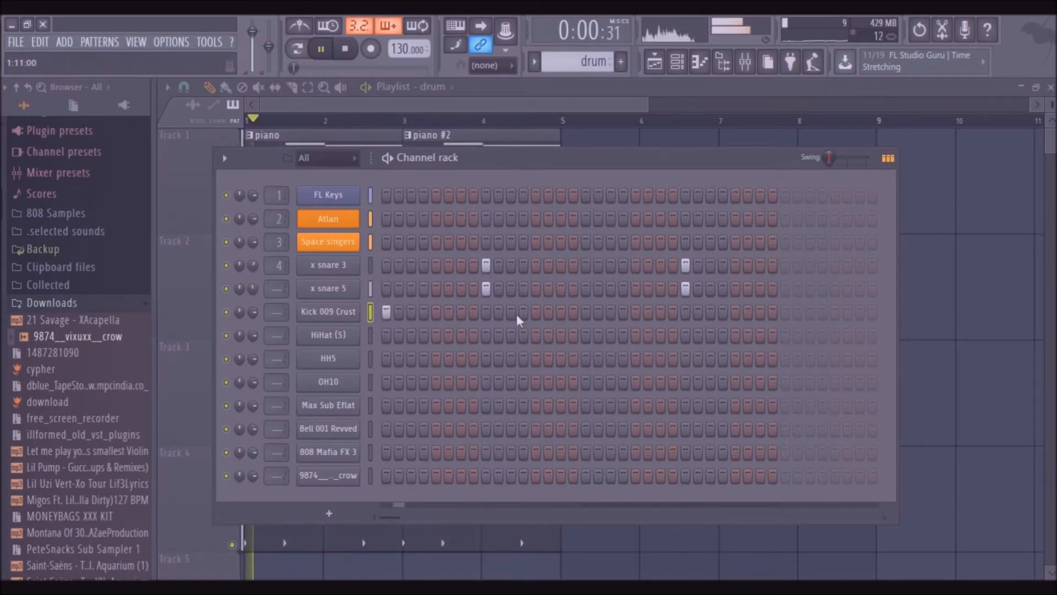
{"action": "left_click", "coordinate": [511, 313]}
{"action": "left_click", "coordinate": [587, 312]}
{"action": "left_click", "coordinate": [636, 312]}
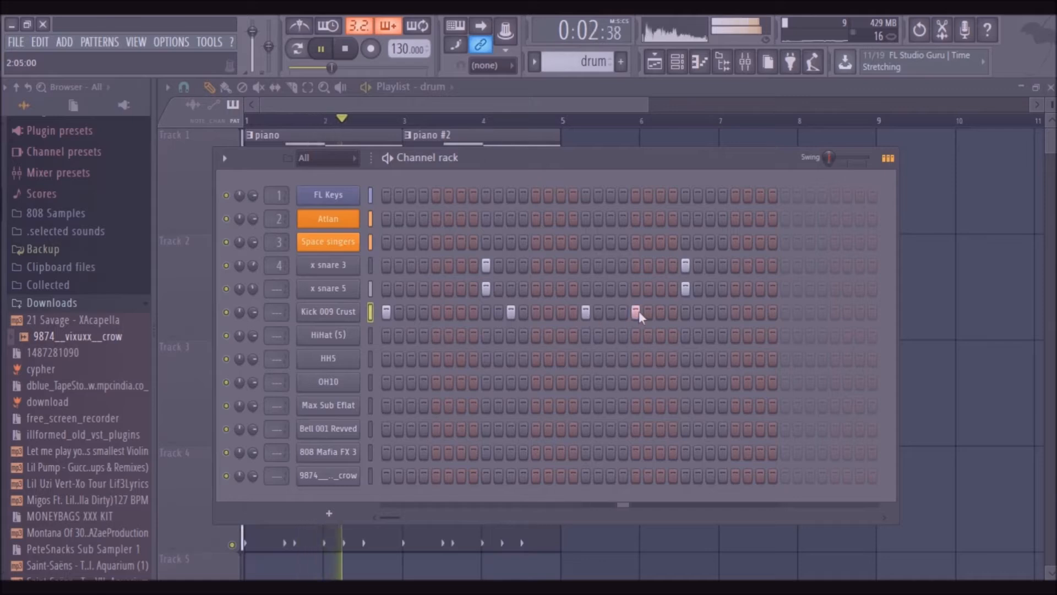
{"action": "key", "text": "space"}
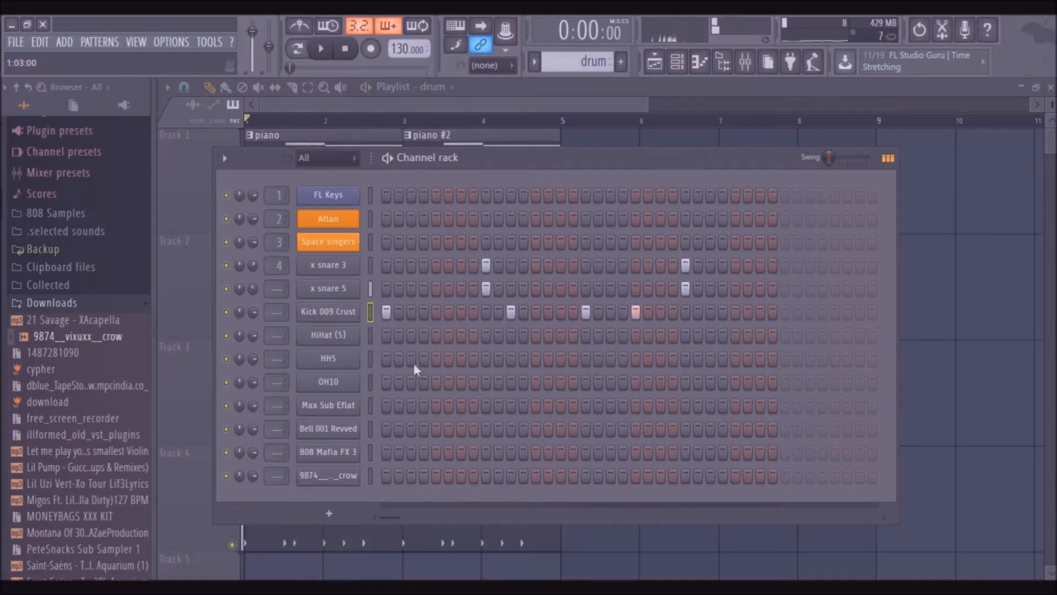
Step: Fill the HiHat [5] channel on every 4 steps and set its volume to about 56% during playback
{"action": "right_click", "coordinate": [337, 335]}
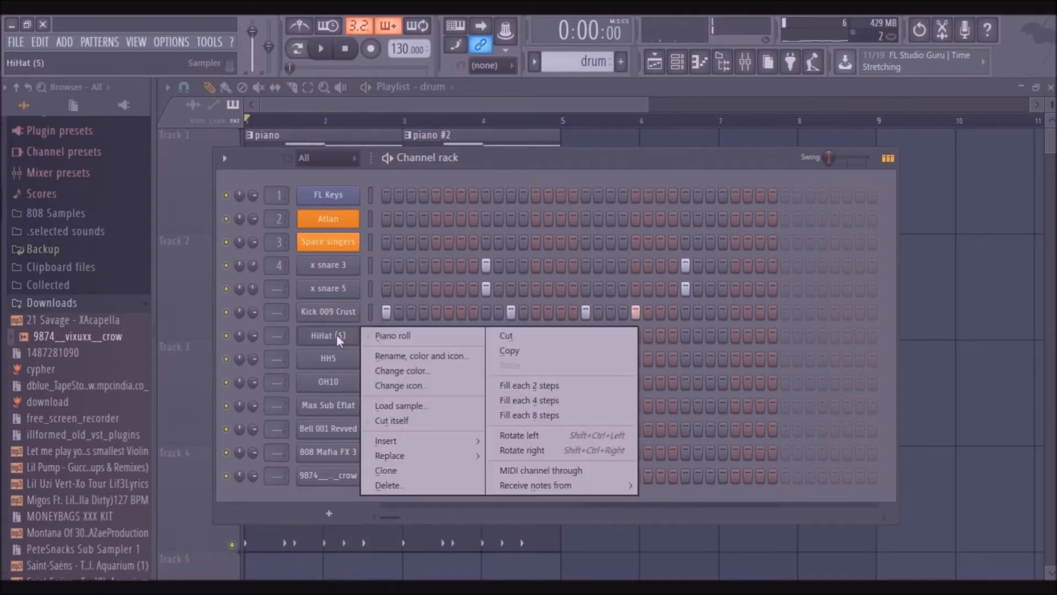
{"action": "left_click", "coordinate": [537, 402]}
{"action": "key", "text": "space"}
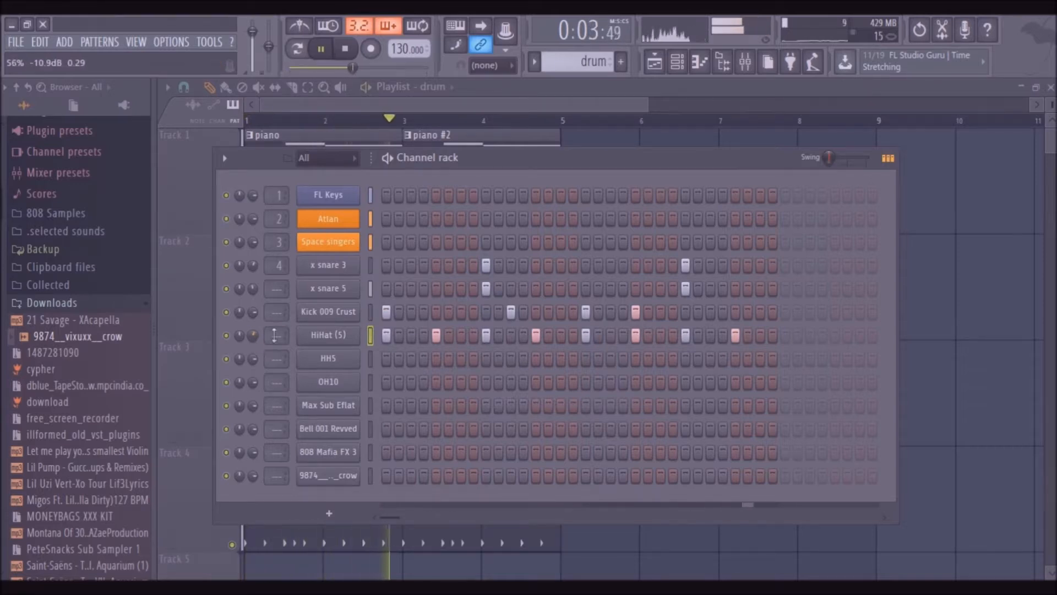
Step: Program the OH10 open hat on steps 5, 13, 21 and 29 of the drum pattern
{"action": "left_click", "coordinate": [436, 382]}
{"action": "left_click", "coordinate": [536, 382]}
{"action": "left_click", "coordinate": [636, 382]}
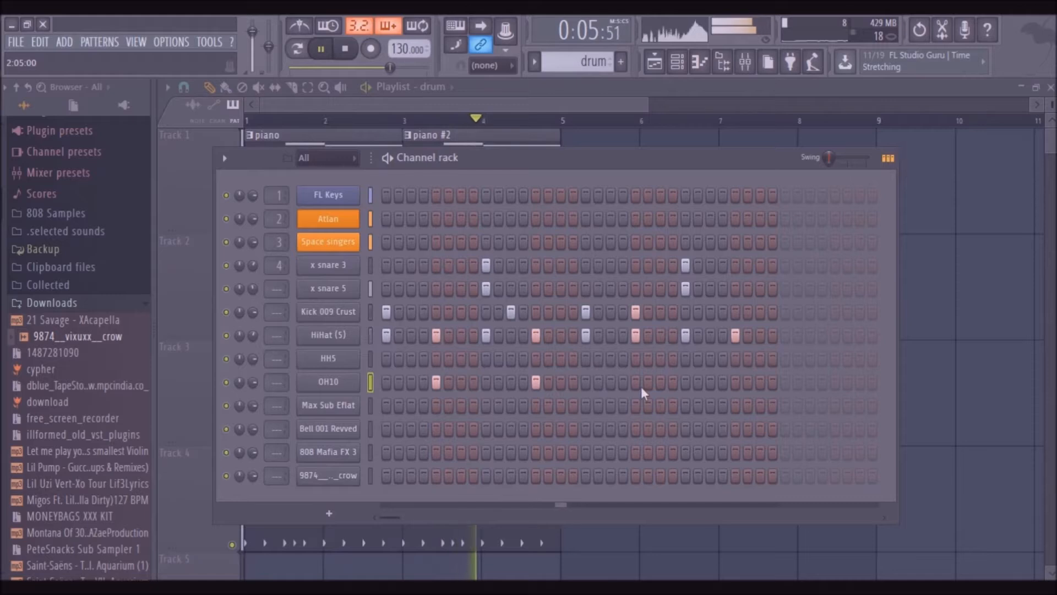
{"action": "key", "text": "space"}
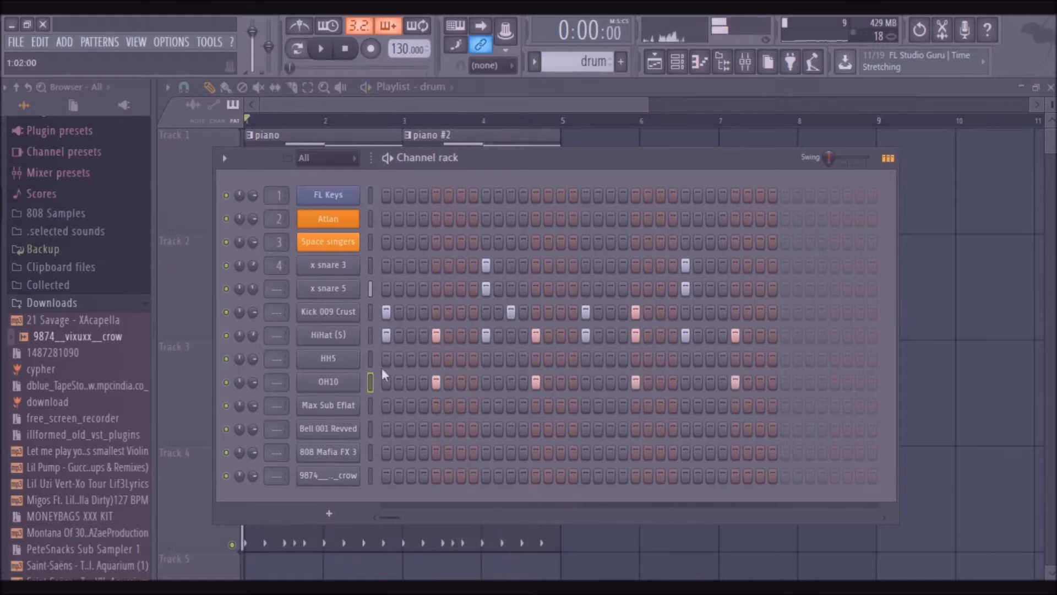
Step: Check the OH10 channel's Use loop points setting and sample waveform, and listen to the beat in between
{"action": "left_click", "coordinate": [325, 381]}
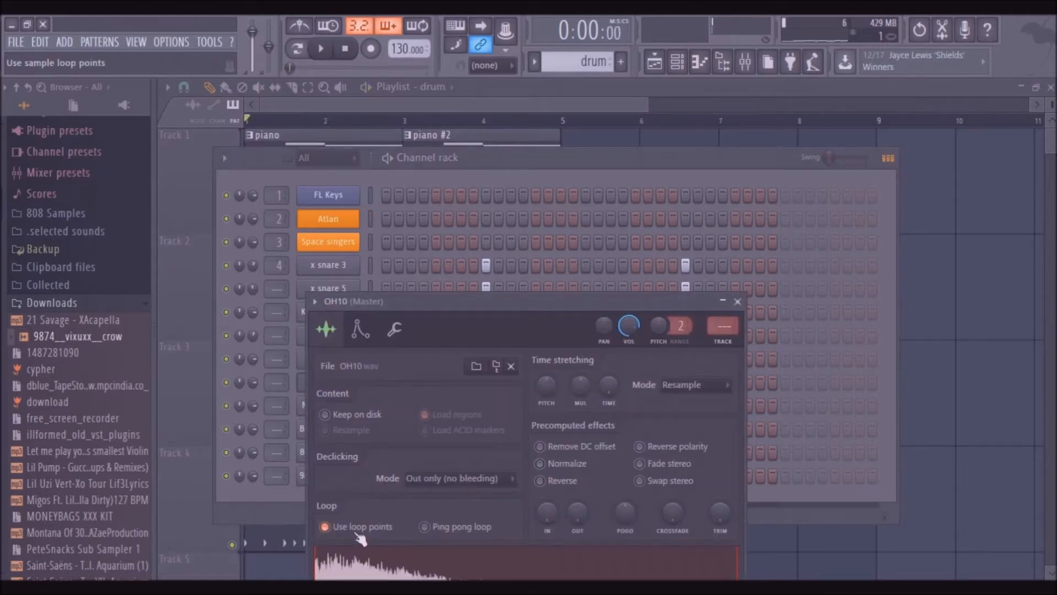
{"action": "left_click", "coordinate": [738, 301]}
{"action": "key", "text": "space"}
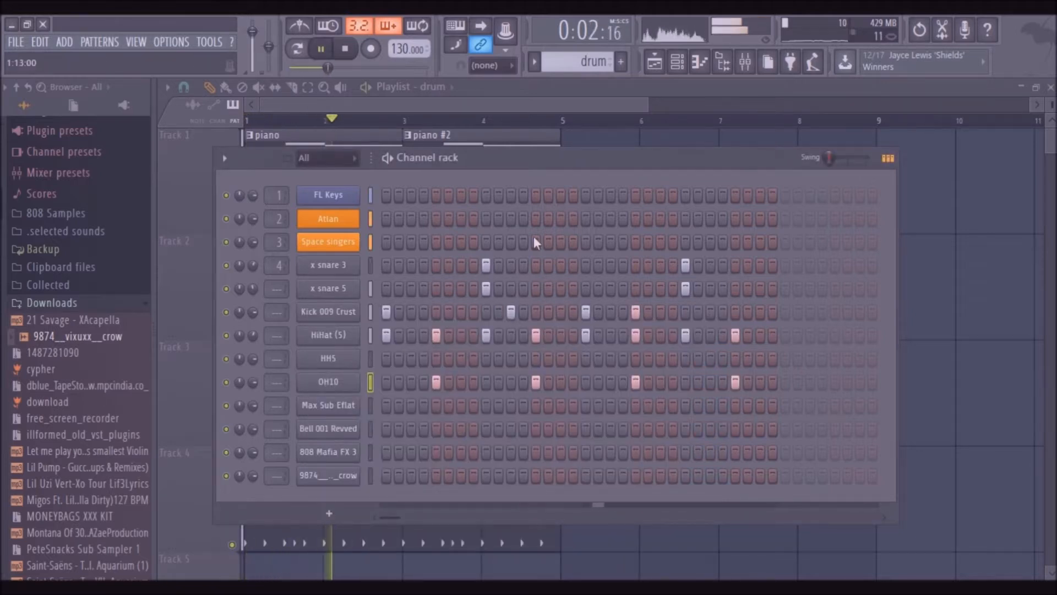
{"action": "key", "text": "space"}
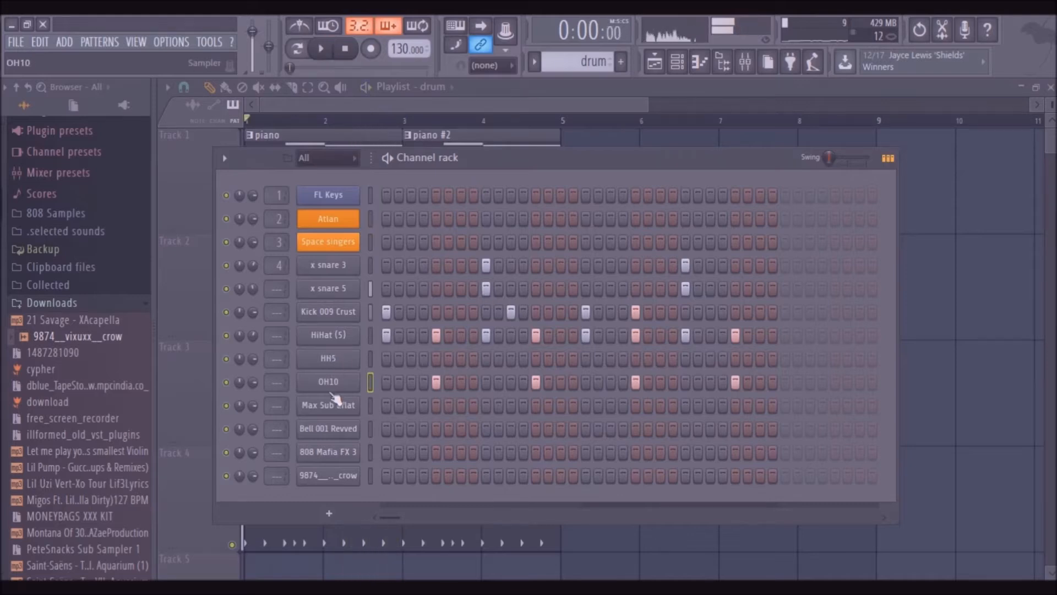
{"action": "left_click", "coordinate": [332, 389]}
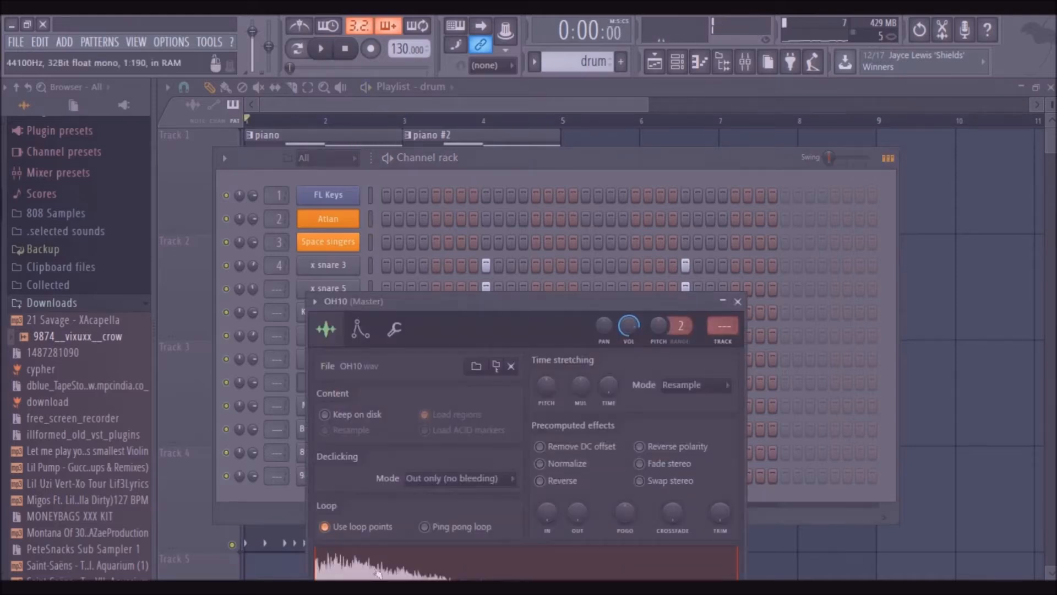
{"action": "left_click", "coordinate": [724, 302]}
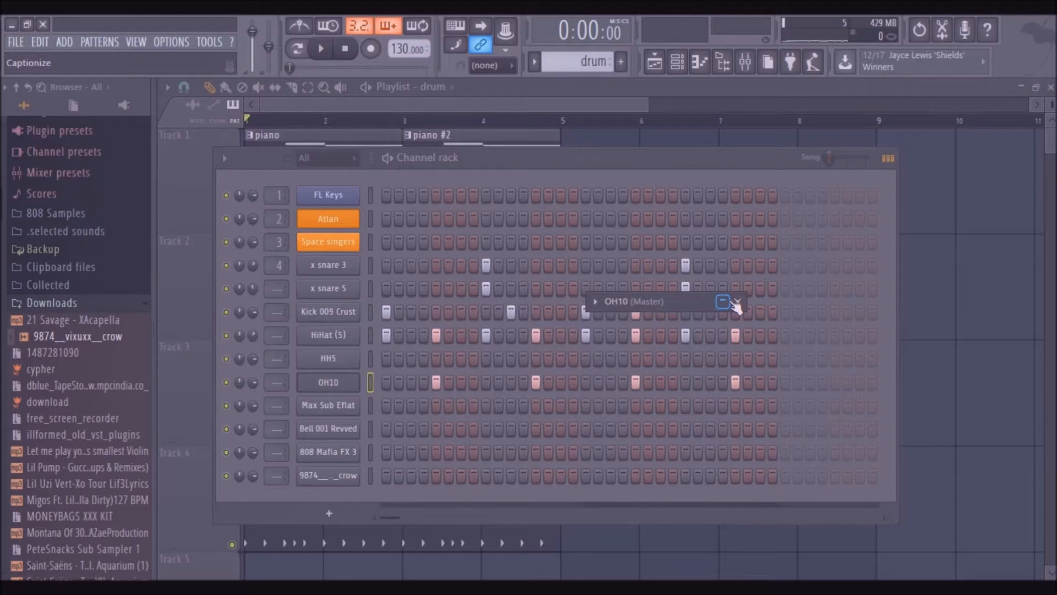
{"action": "left_click", "coordinate": [738, 302]}
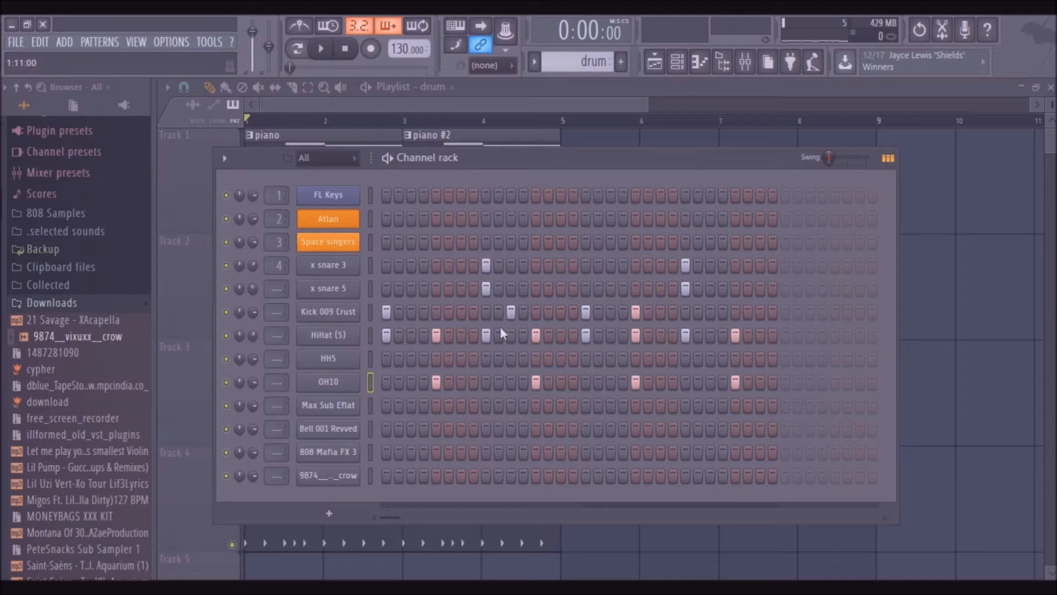
Step: Open the piano roll for the HH5 channel of the drum pattern
{"action": "left_click", "coordinate": [700, 62]}
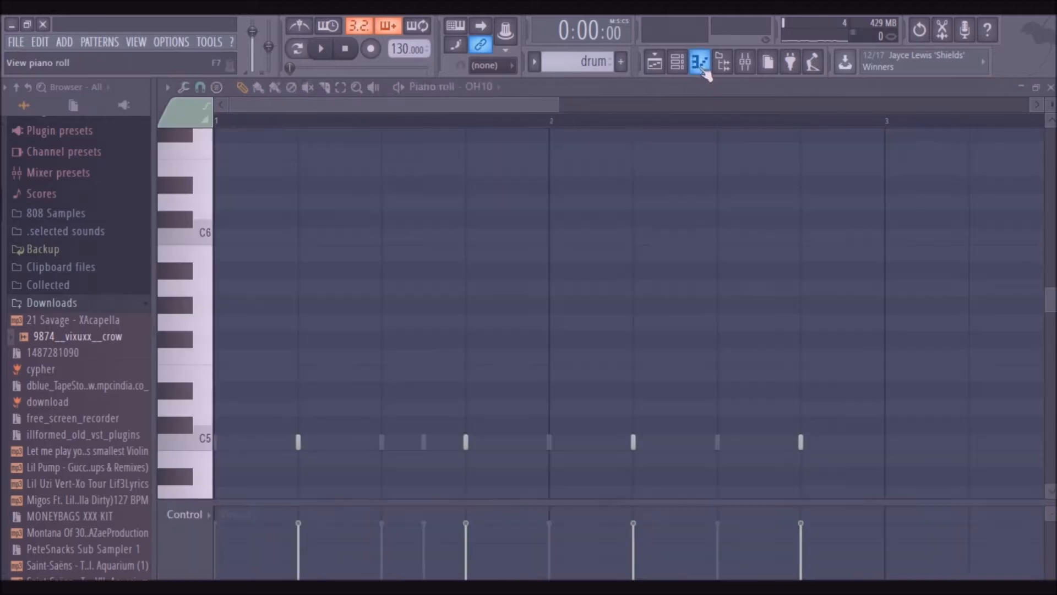
{"action": "left_click", "coordinate": [483, 88]}
{"action": "left_click", "coordinate": [483, 88]}
{"action": "left_click", "coordinate": [482, 88]}
{"action": "left_click", "coordinate": [487, 221]}
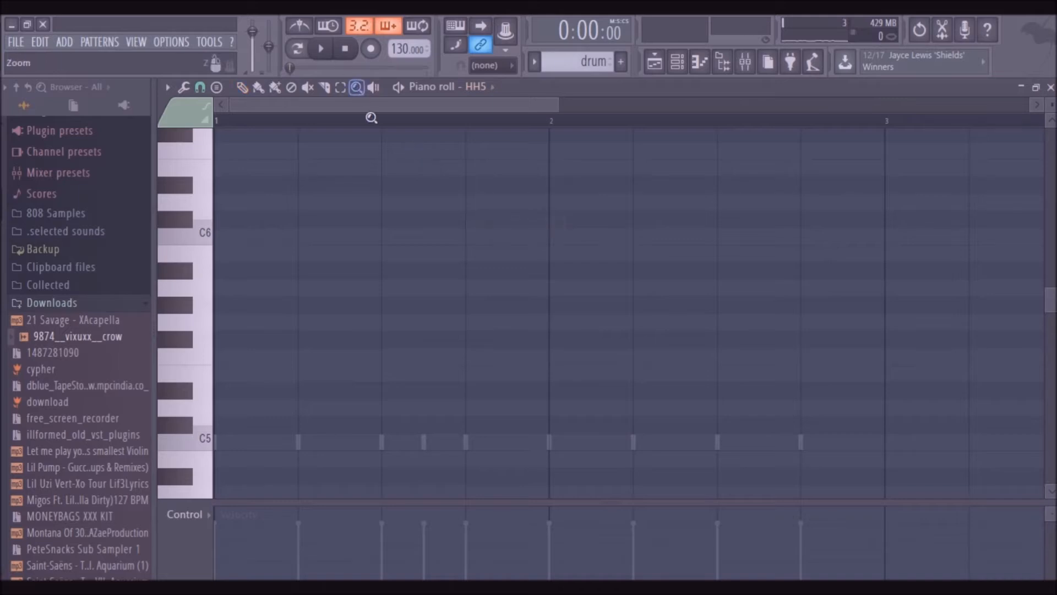
{"action": "left_click_drag", "start_coordinate": [371, 218], "coordinate": [343, 158]}
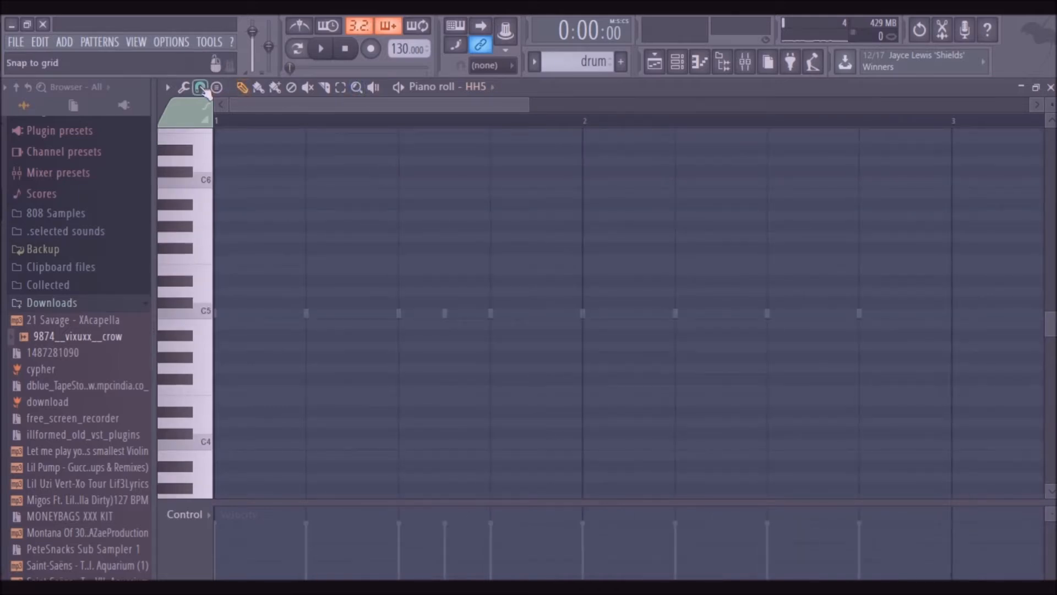
Step: Paint a roll of eight short C5 notes at 1/4-step snap over the half beat before beat 3 of bar 1
{"action": "left_click", "coordinate": [203, 89]}
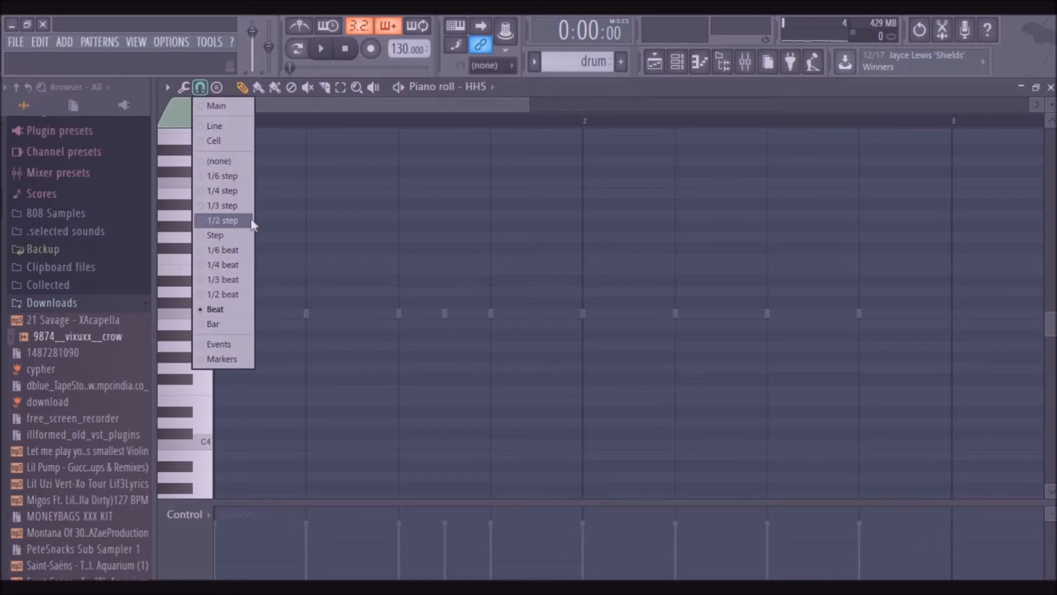
{"action": "left_click", "coordinate": [242, 193]}
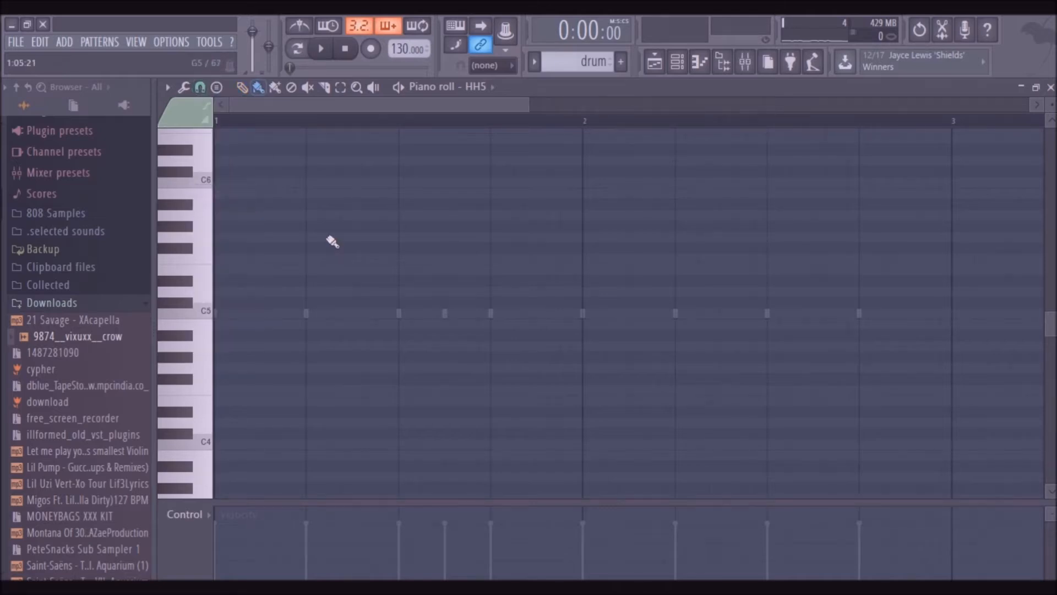
{"action": "left_click", "coordinate": [201, 87]}
{"action": "left_click", "coordinate": [232, 188]}
{"action": "left_click", "coordinate": [355, 314]}
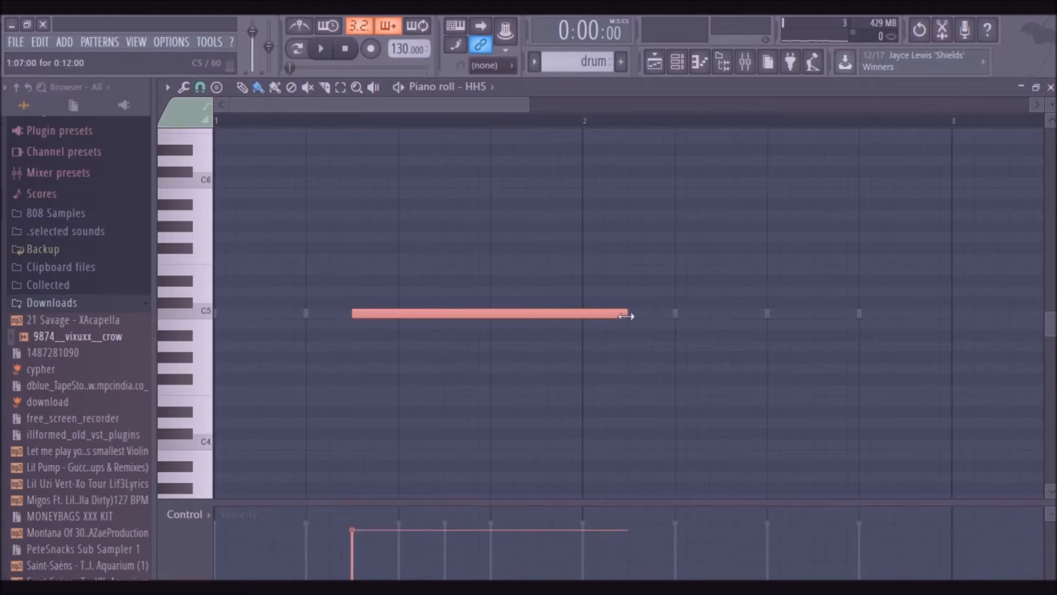
{"action": "left_click_drag", "start_coordinate": [627, 317], "coordinate": [401, 317]}
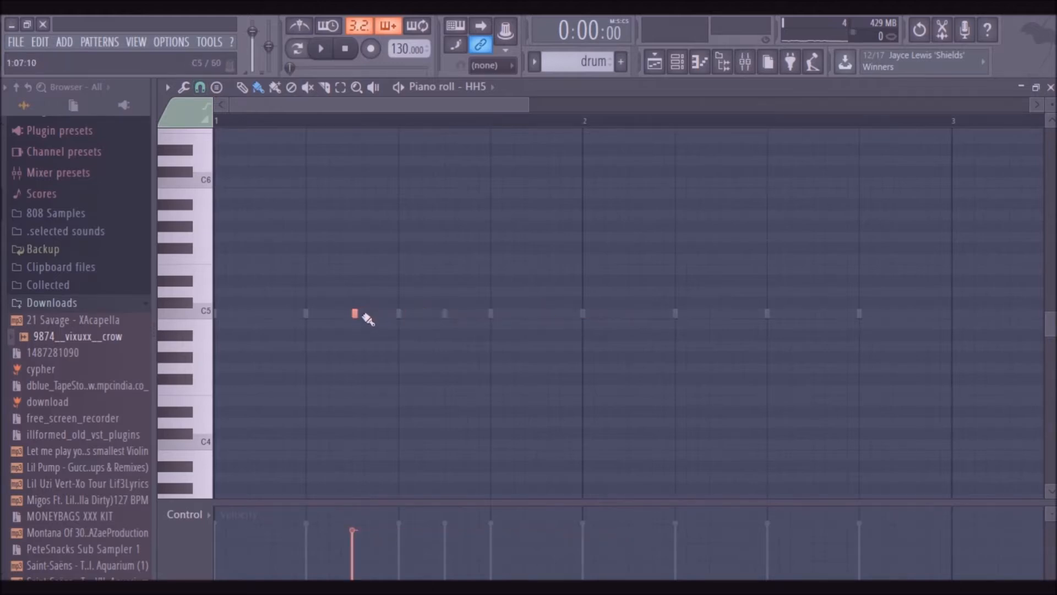
{"action": "left_click_drag", "start_coordinate": [363, 318], "coordinate": [398, 323]}
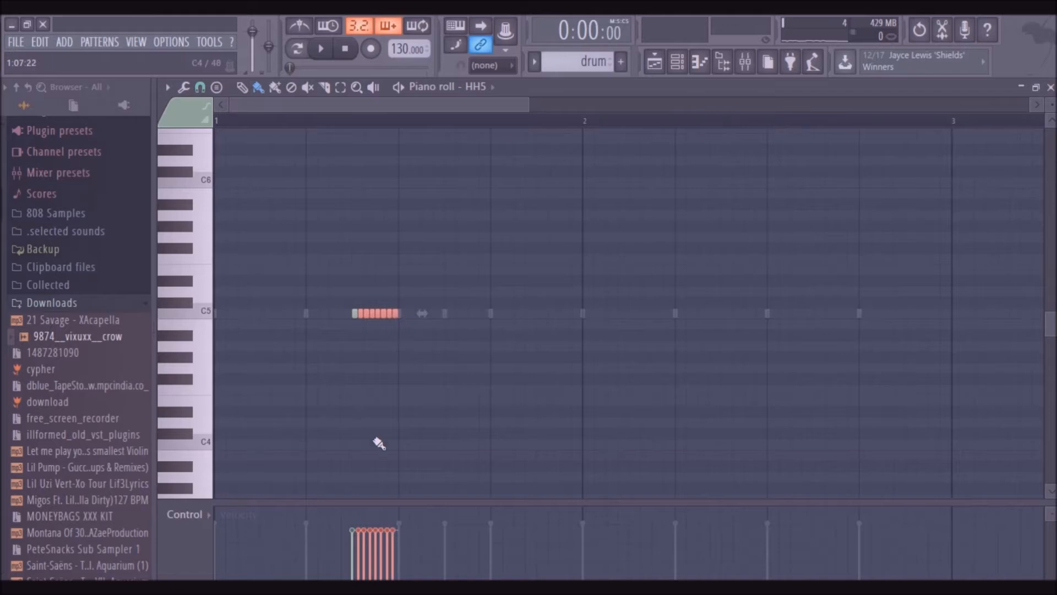
Step: Ramp the velocities of the eight-note HH5 roll upward and listen to it with the rest of the drum pattern
{"action": "key", "text": "space"}
{"action": "key", "text": "space"}
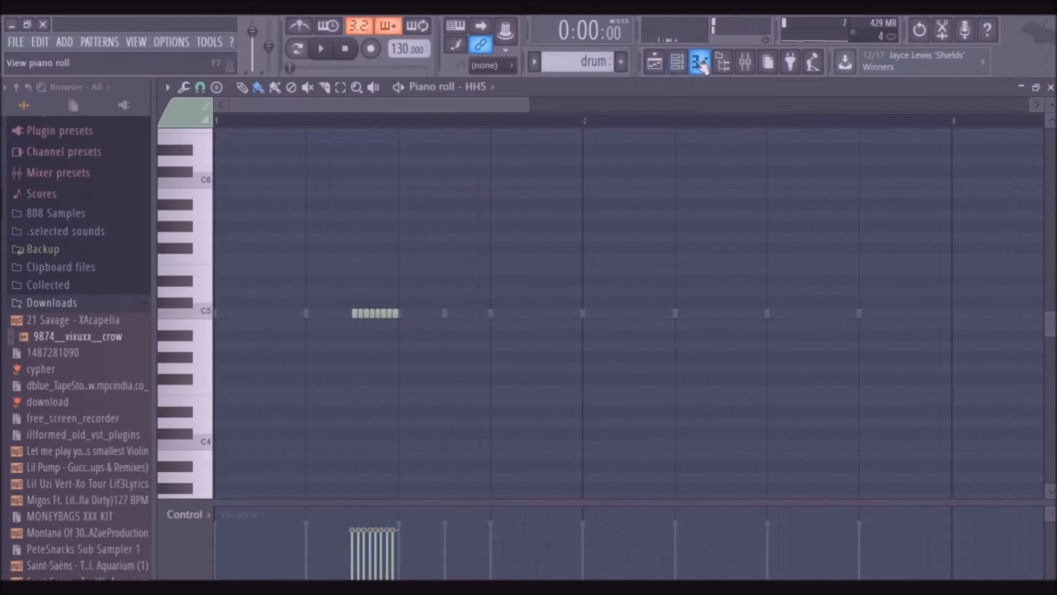
{"action": "left_click", "coordinate": [677, 62]}
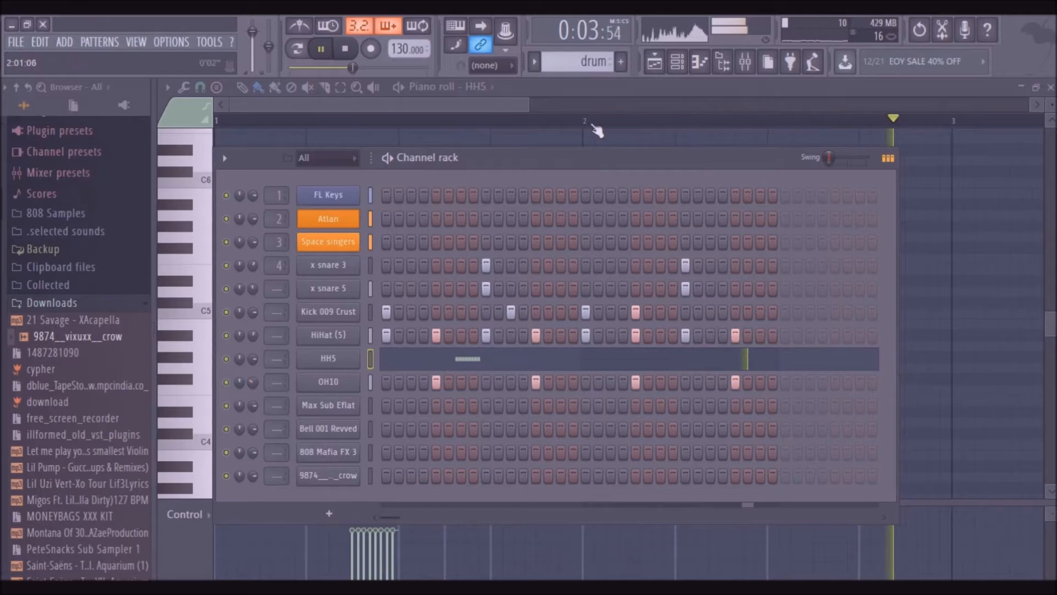
{"action": "right_click", "coordinate": [597, 139]}
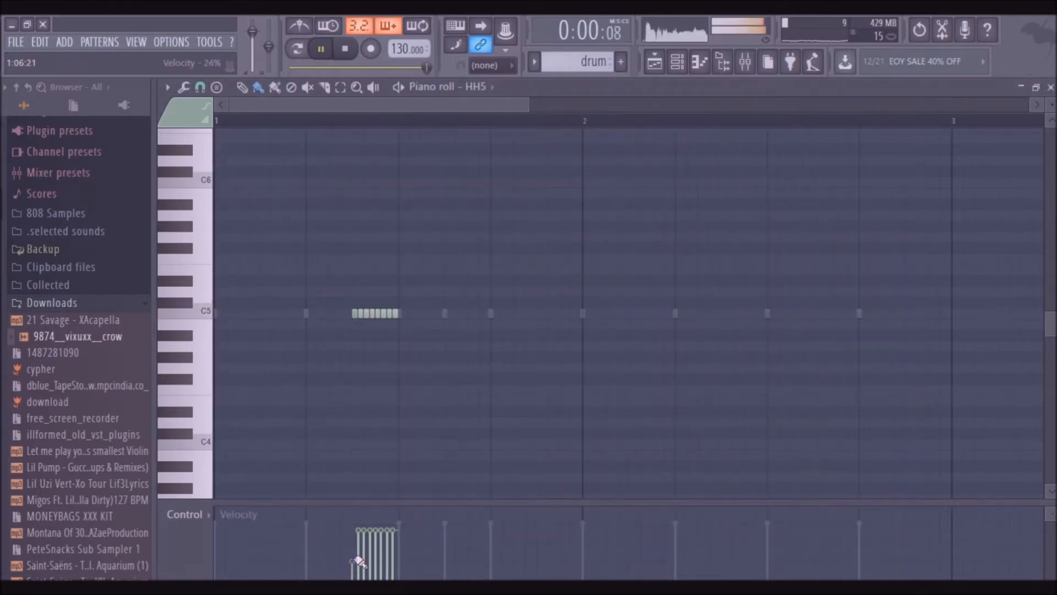
{"action": "left_click_drag", "start_coordinate": [350, 558], "coordinate": [398, 548]}
{"action": "key", "text": "space"}
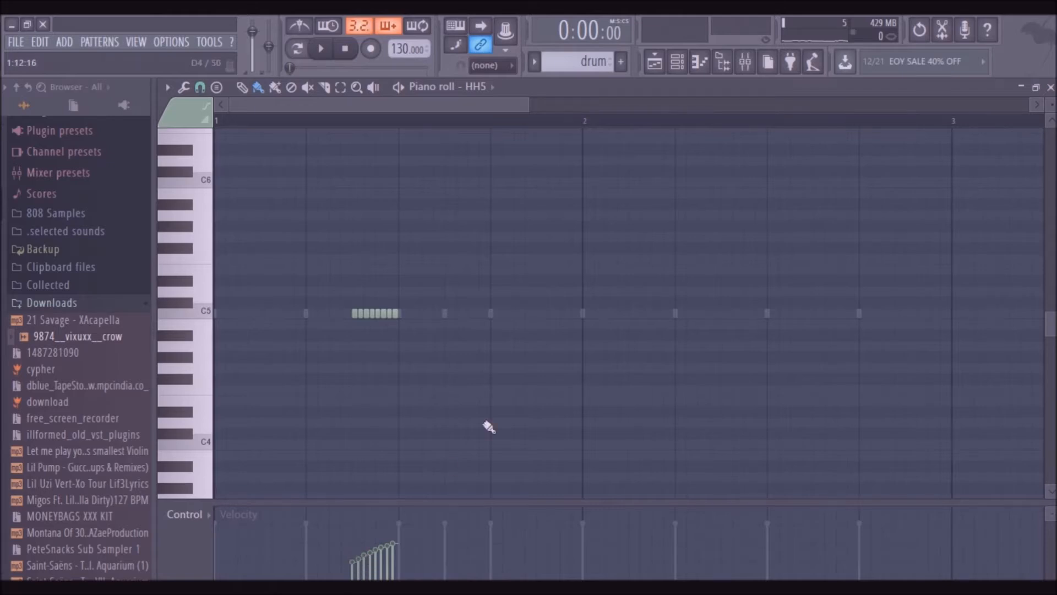
{"action": "key", "text": "space"}
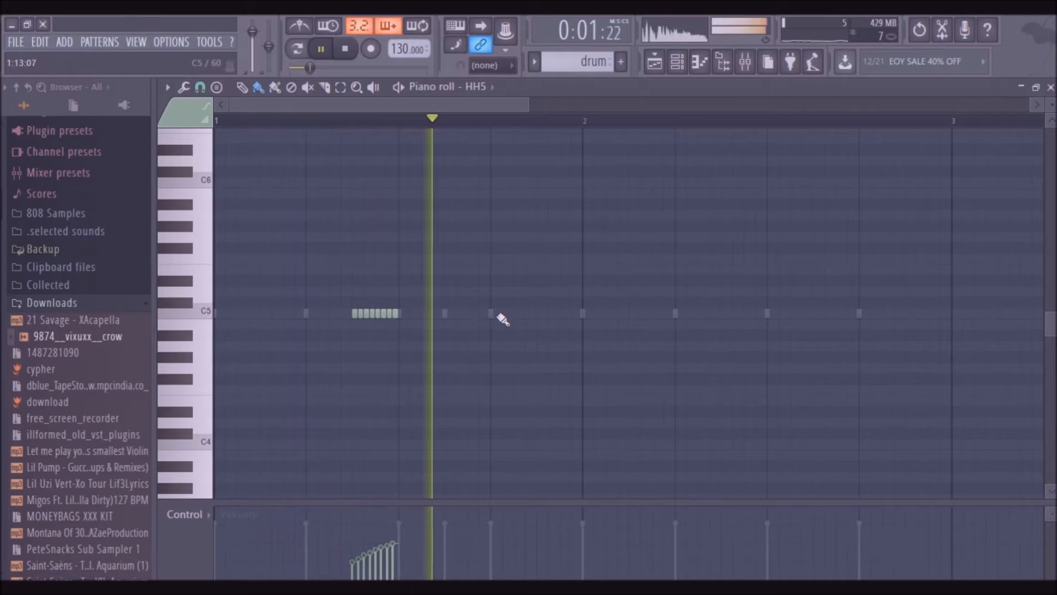
{"action": "key", "text": "space"}
Step: Add single C5 notes on steps 14, 15 and 16 of bar 1, with the middle one louder, and play them back
{"action": "left_click", "coordinate": [515, 315]}
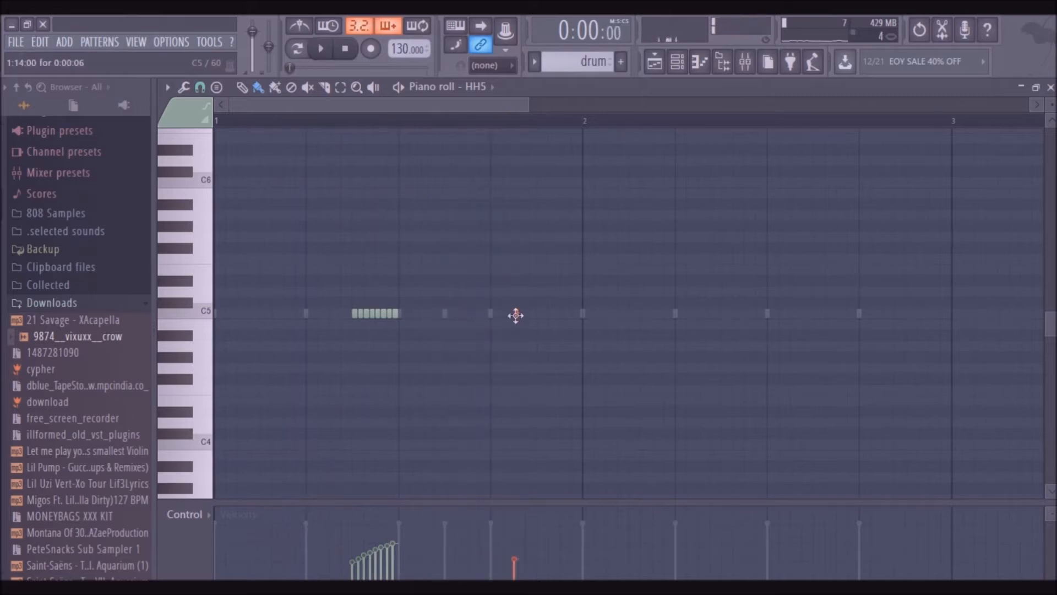
{"action": "left_click", "coordinate": [561, 314]}
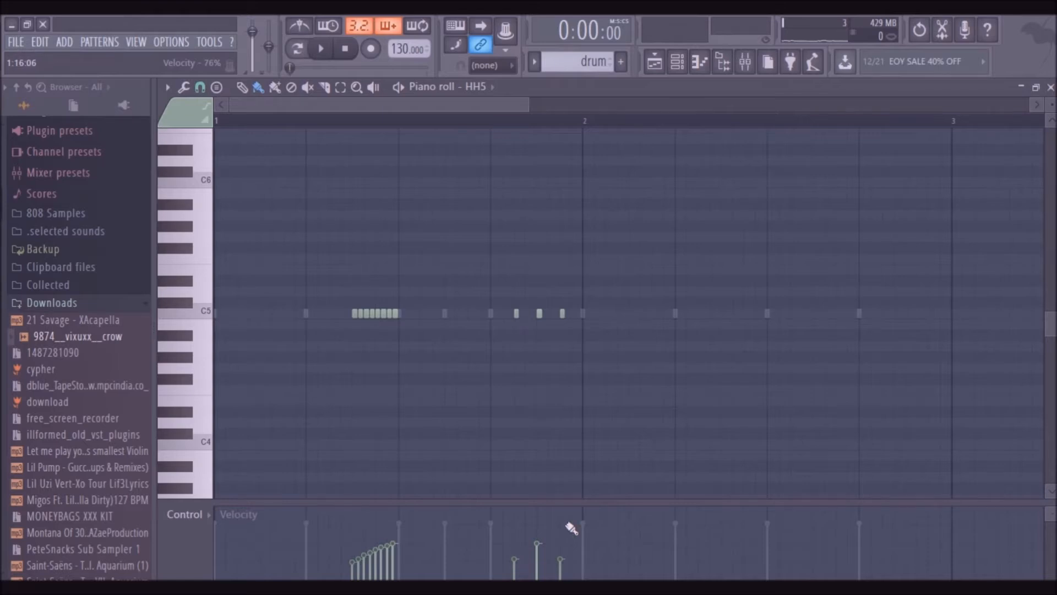
{"action": "key", "text": "space"}
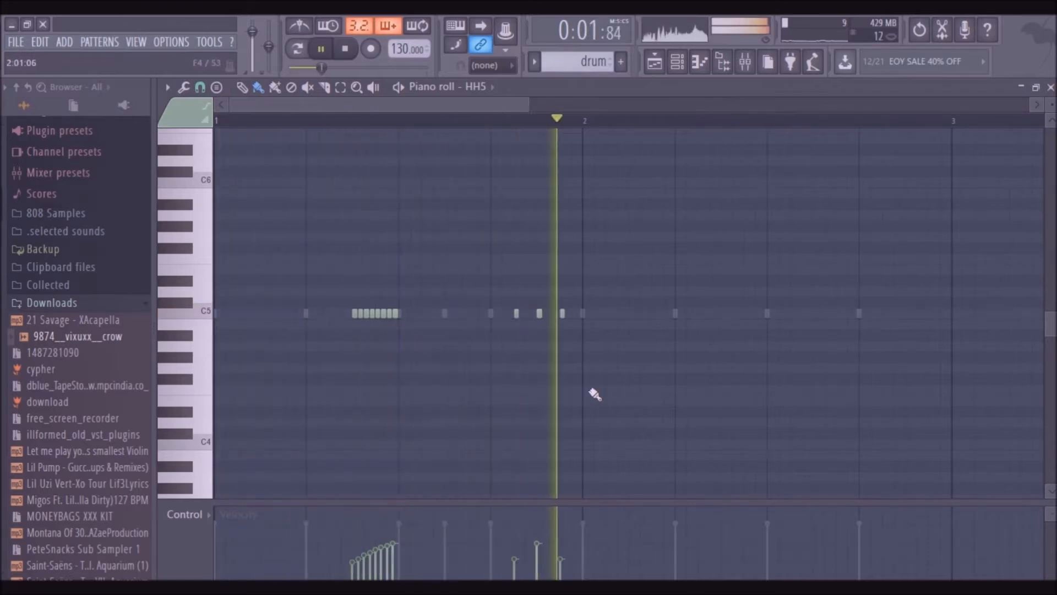
{"action": "key", "text": "space"}
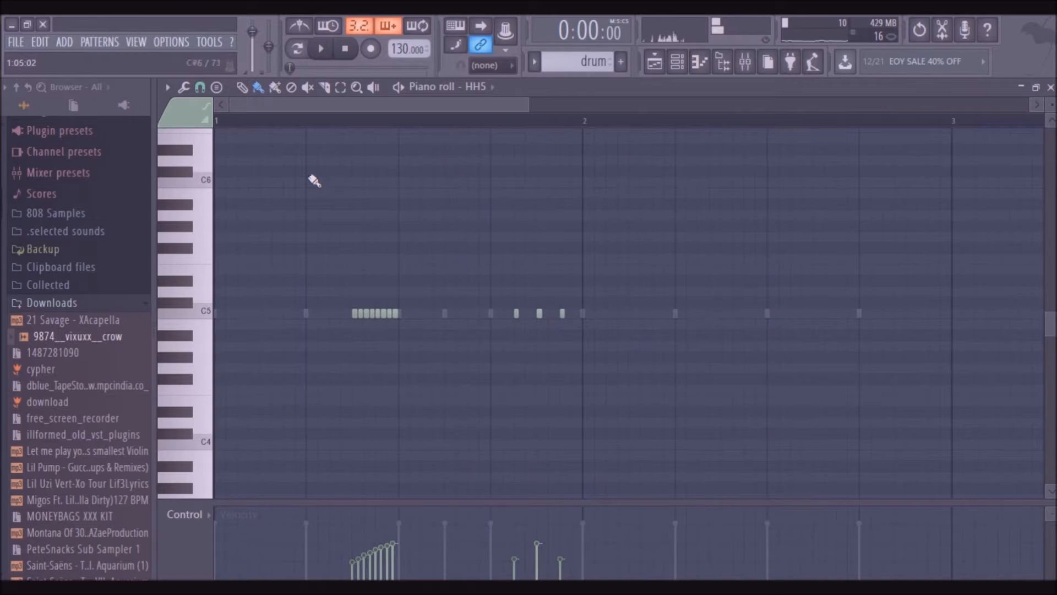
Step: Paint four C5 notes at 1/2-step snap just before beat 3 of bar 2, with rising velocities, and start playback
{"action": "left_click", "coordinate": [200, 87]}
{"action": "left_click", "coordinate": [233, 223]}
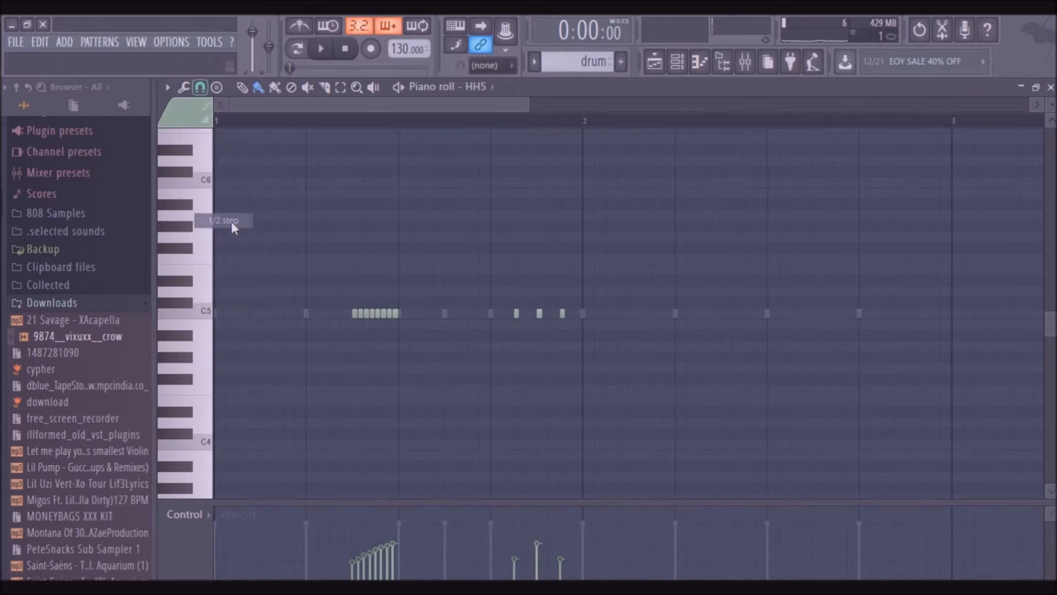
{"action": "left_click_drag", "start_coordinate": [738, 314], "coordinate": [758, 319]}
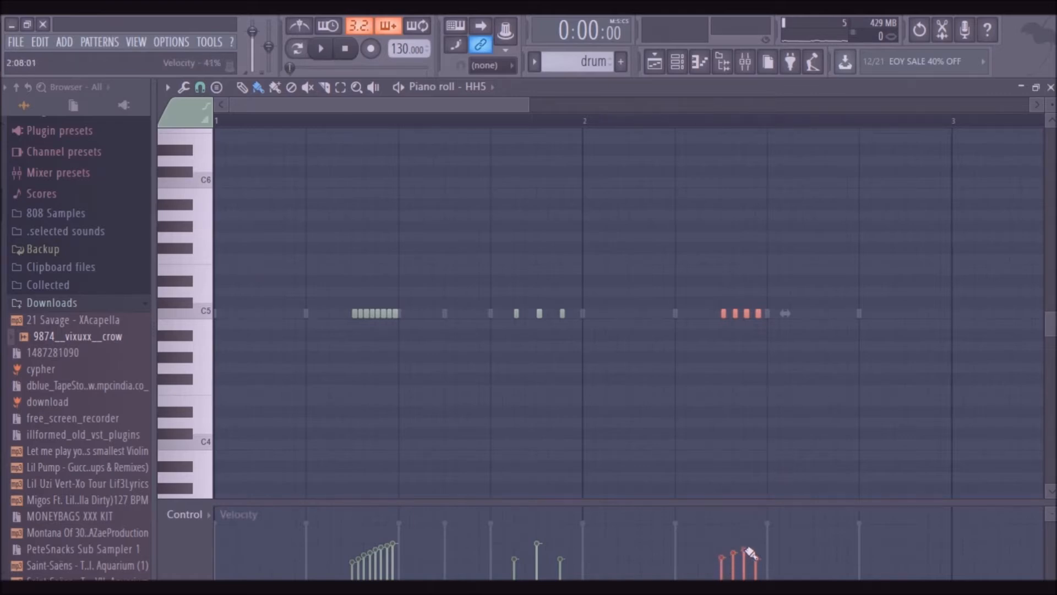
{"action": "key", "text": "space"}
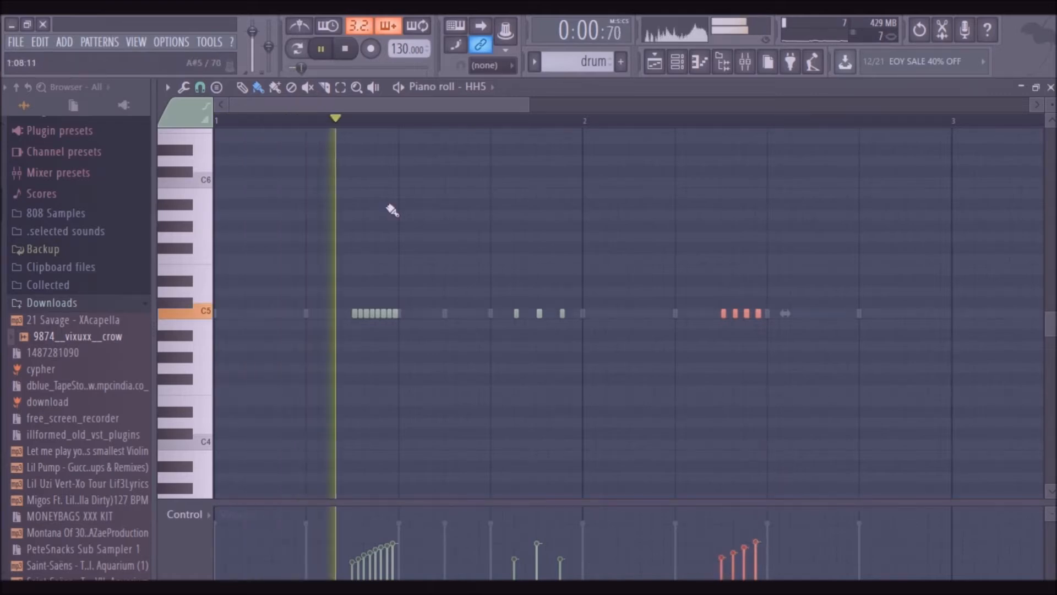
Step: Paint three C5 triplet notes at 1/3-beat snap on beat 4 of bar 2, removing the extra note at bar 3, and listen
{"action": "left_click", "coordinate": [200, 87]}
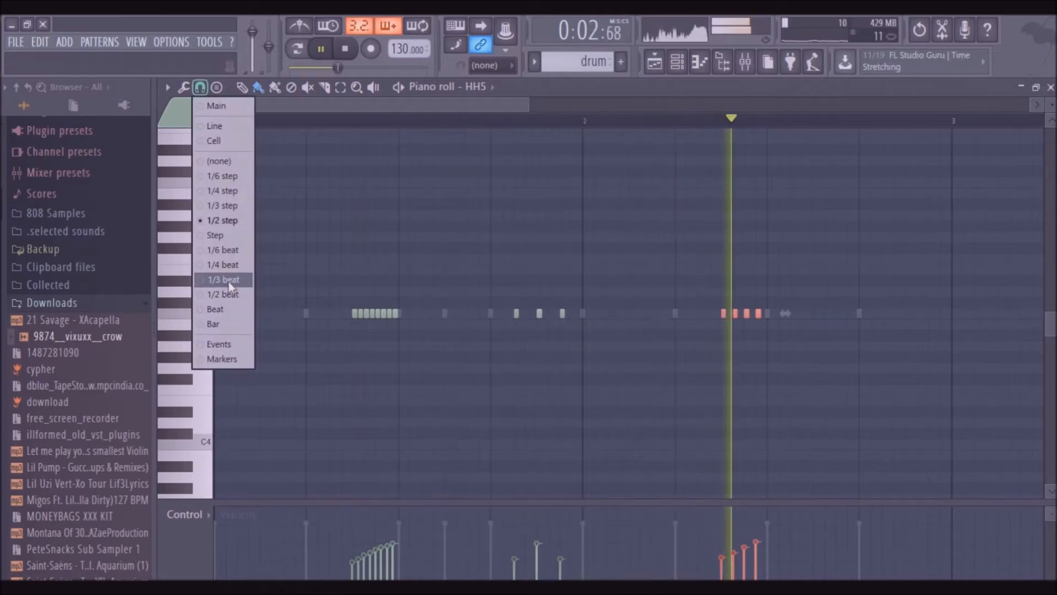
{"action": "left_click", "coordinate": [237, 317]}
{"action": "key", "text": "space"}
{"action": "left_click_drag", "start_coordinate": [866, 312], "coordinate": [954, 312]}
{"action": "right_click", "coordinate": [952, 315]}
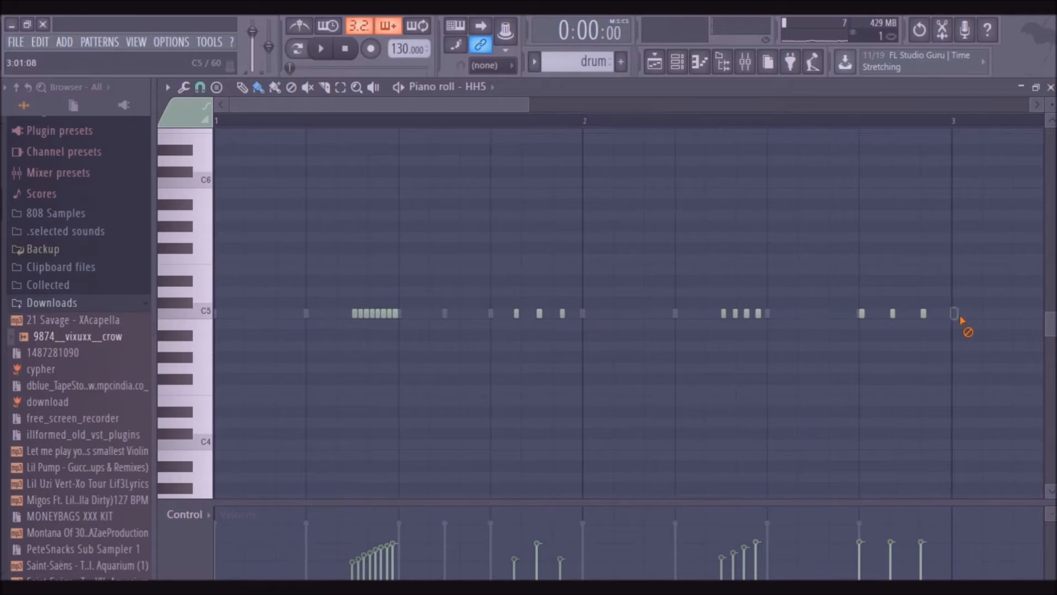
{"action": "key", "text": "space"}
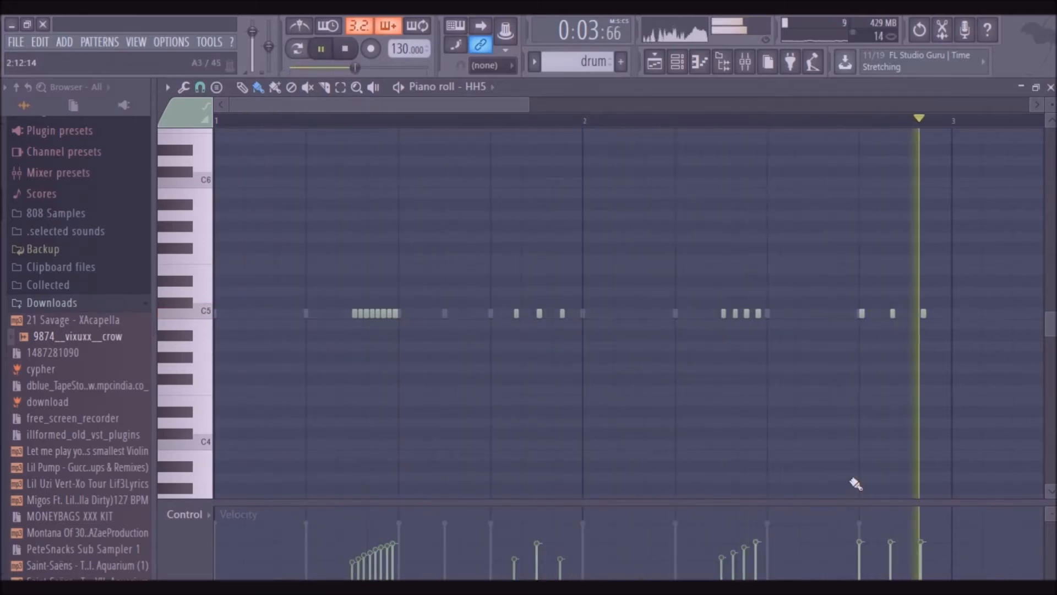
Step: Make the second drum clip in the playlist a unique pattern
{"action": "left_click", "coordinate": [654, 61]}
{"action": "key", "text": "space"}
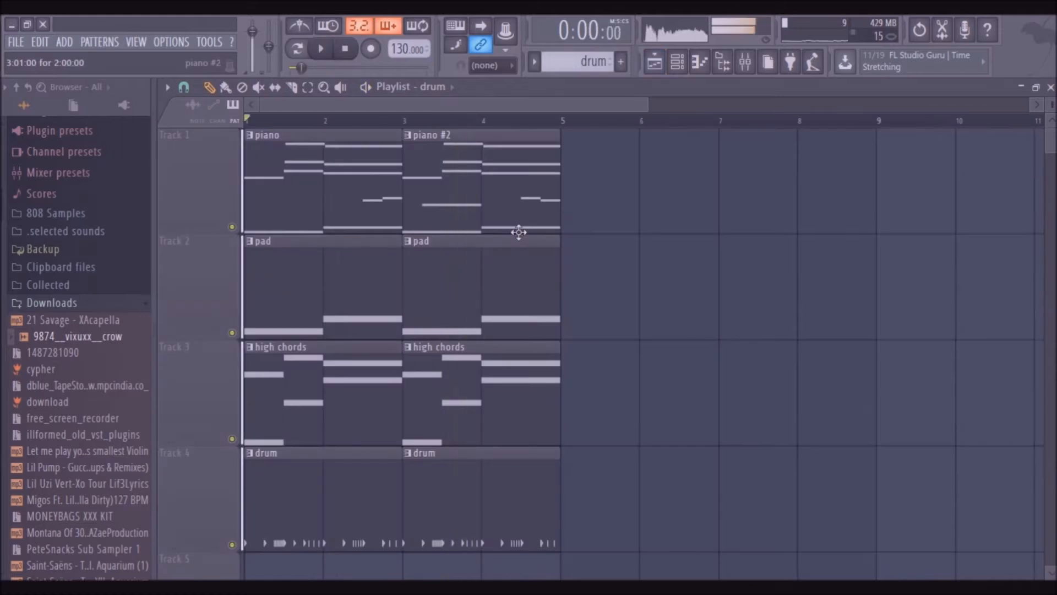
{"action": "left_click", "coordinate": [407, 456]}
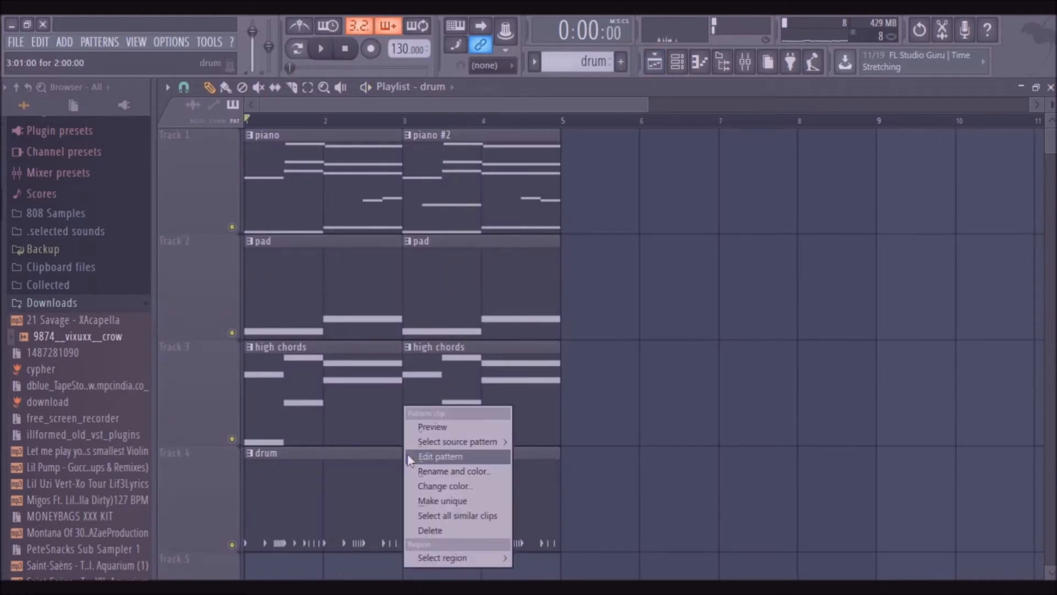
{"action": "left_click", "coordinate": [425, 501]}
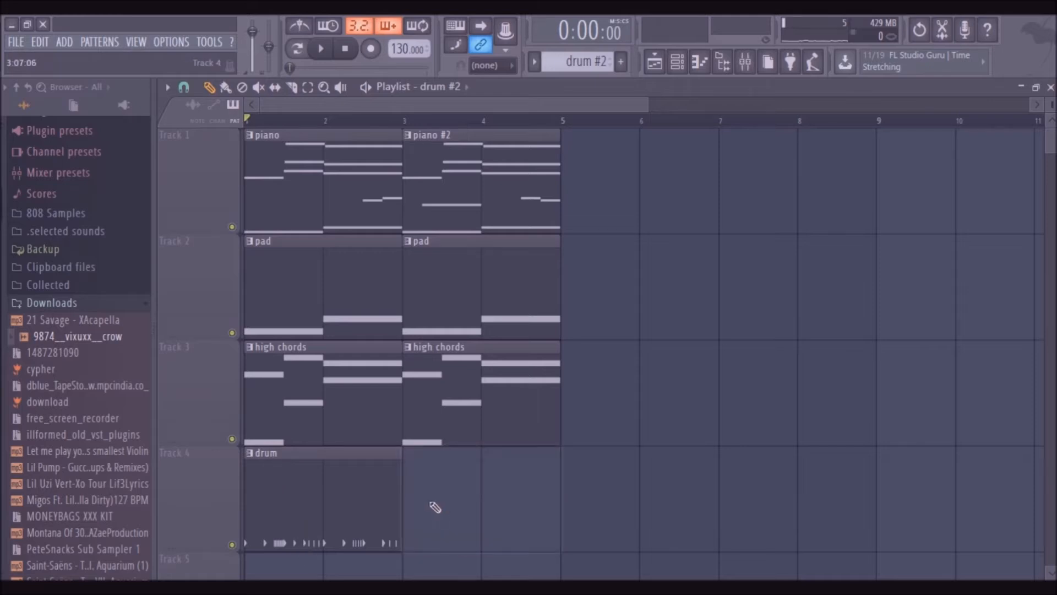
Step: Delete all HH5 notes from the drum #2 pattern in the piano roll
{"action": "left_click", "coordinate": [700, 65]}
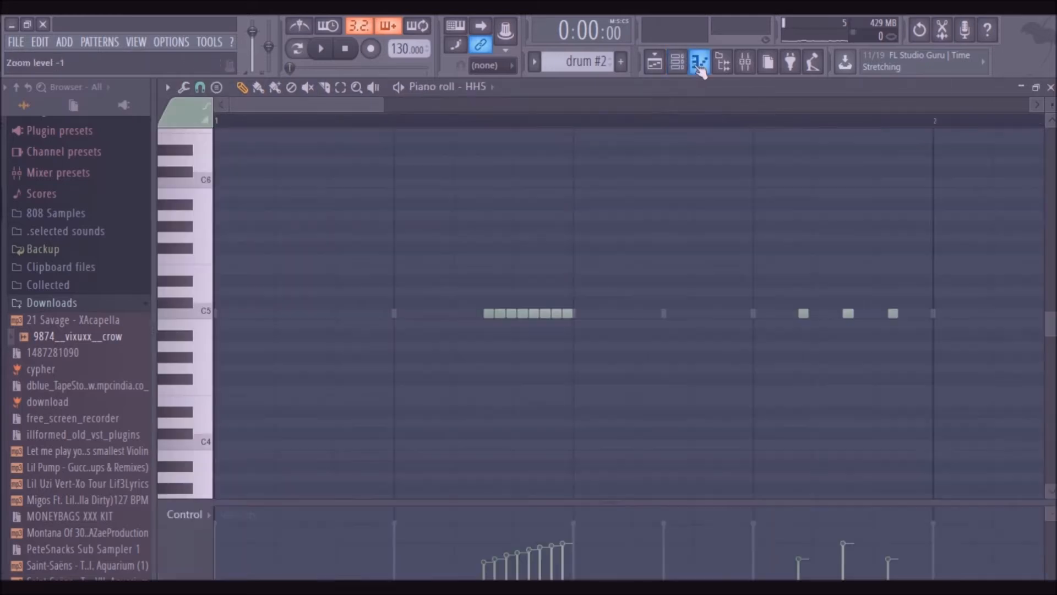
{"action": "right_click", "coordinate": [406, 189]}
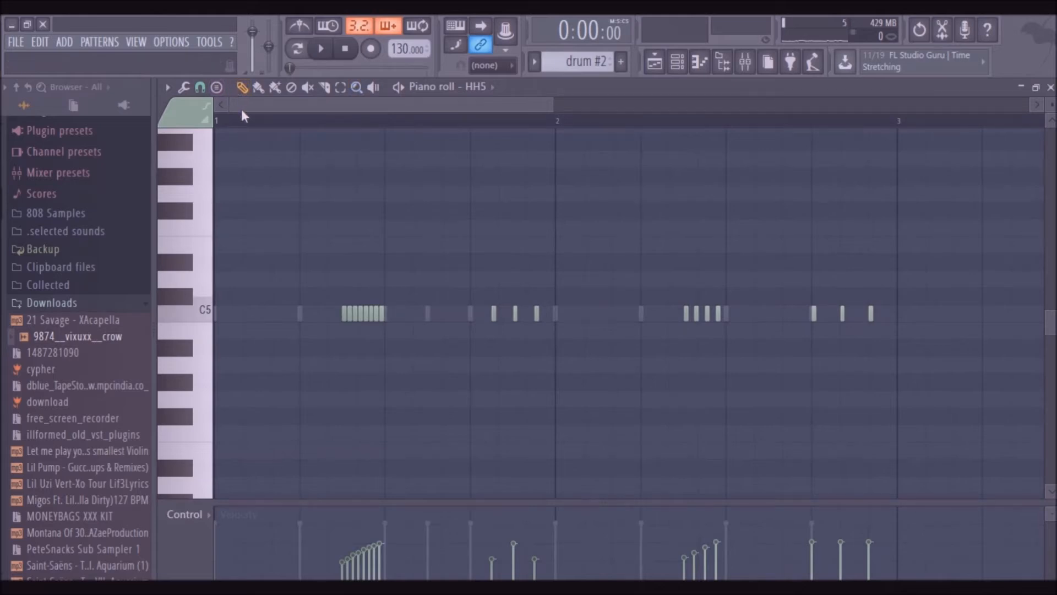
{"action": "right_click", "coordinate": [361, 313]}
{"action": "right_click", "coordinate": [494, 313]}
{"action": "right_click", "coordinate": [537, 314]}
{"action": "right_click", "coordinate": [515, 313]}
{"action": "right_click", "coordinate": [702, 314]}
{"action": "right_click", "coordinate": [813, 313]}
{"action": "right_click", "coordinate": [842, 313]}
{"action": "right_click", "coordinate": [871, 314]}
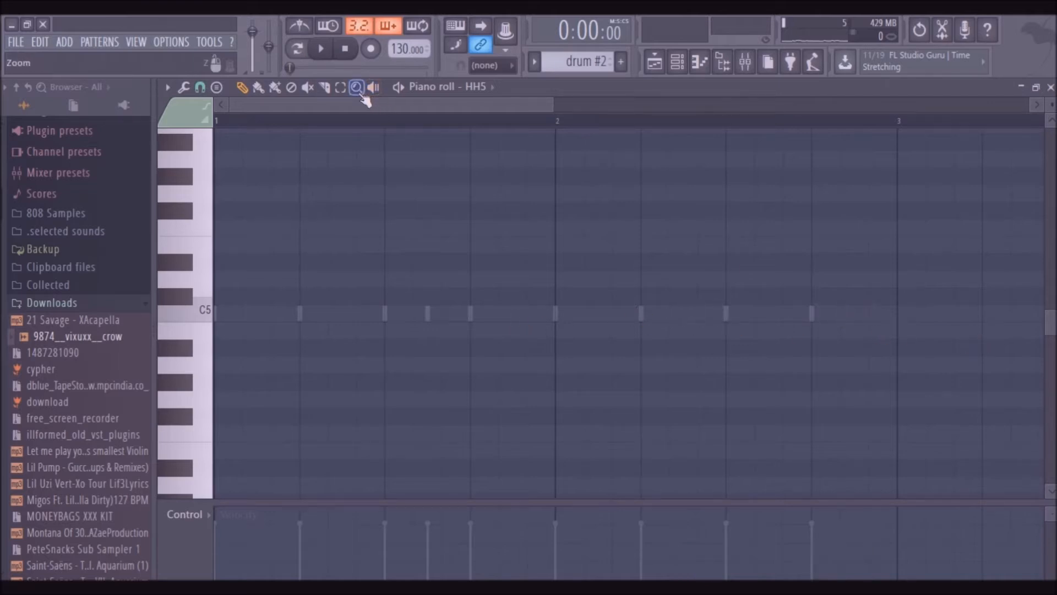
Step: Paint rolls of eight C5 notes at 1/4-step snap on beats 1 and 2 of bar 1 in drum #2 during playback
{"action": "left_click", "coordinate": [183, 87]}
{"action": "left_click", "coordinate": [200, 87]}
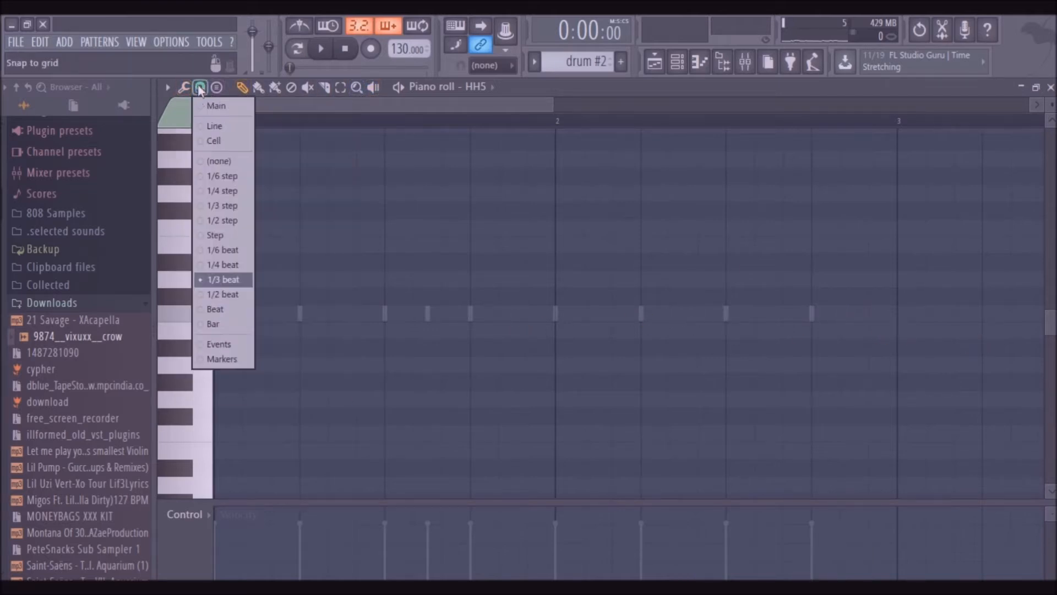
{"action": "left_click", "coordinate": [223, 201]}
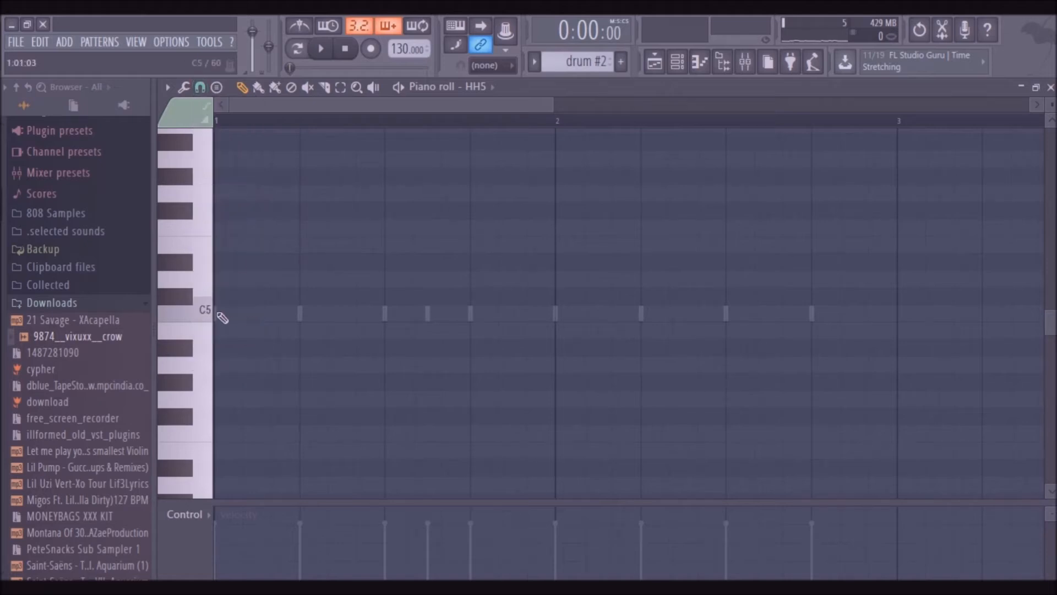
{"action": "key", "text": "space"}
{"action": "key", "text": "b"}
{"action": "left_click_drag", "start_coordinate": [217, 314], "coordinate": [344, 328]}
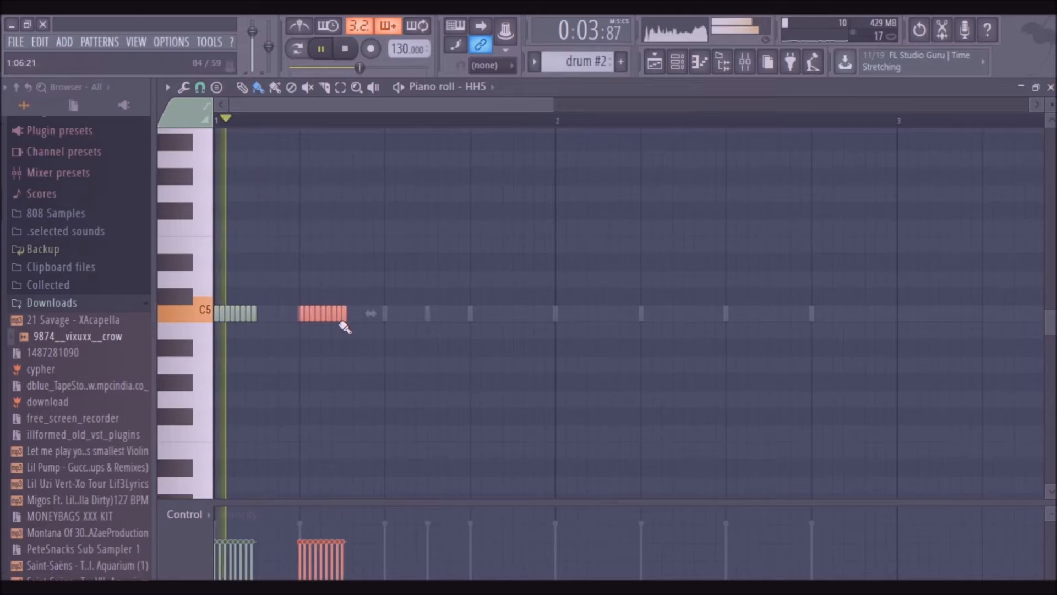
{"action": "right_click", "coordinate": [345, 321]}
{"action": "key", "text": "space"}
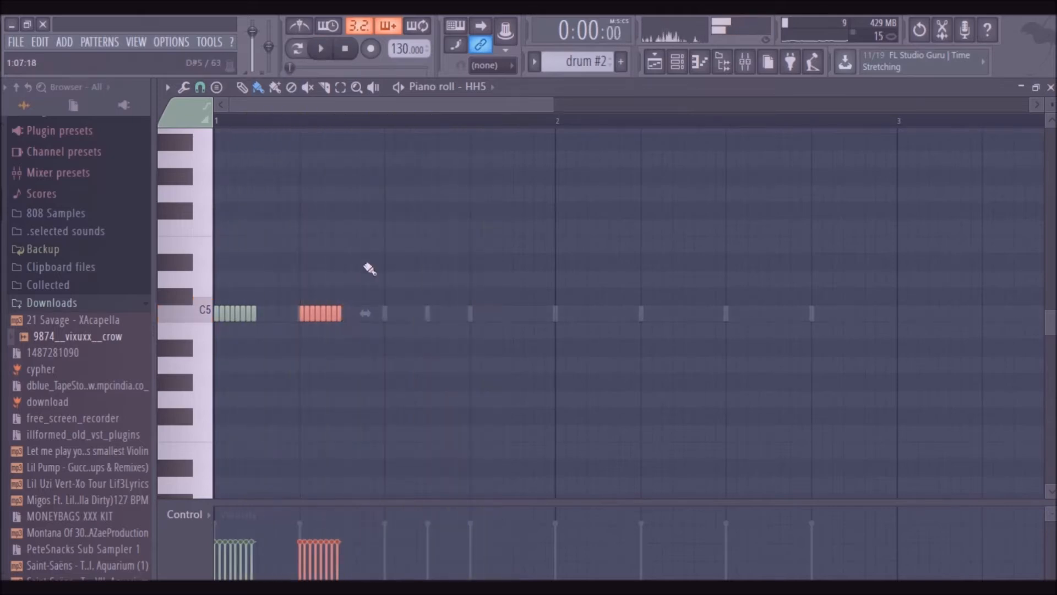
Step: Add single C5 notes on steps 10, 11 and 12 of drum #2, with the middle one louder, and start playback
{"action": "left_click", "coordinate": [408, 315]}
{"action": "left_click_drag", "start_coordinate": [430, 315], "coordinate": [448, 319]}
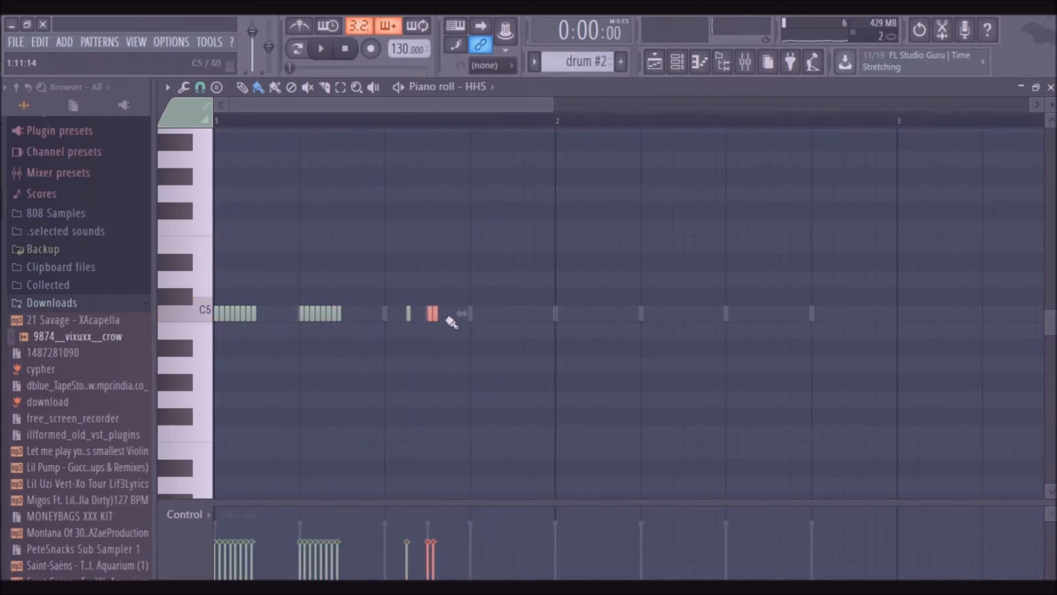
{"action": "right_click", "coordinate": [439, 317]}
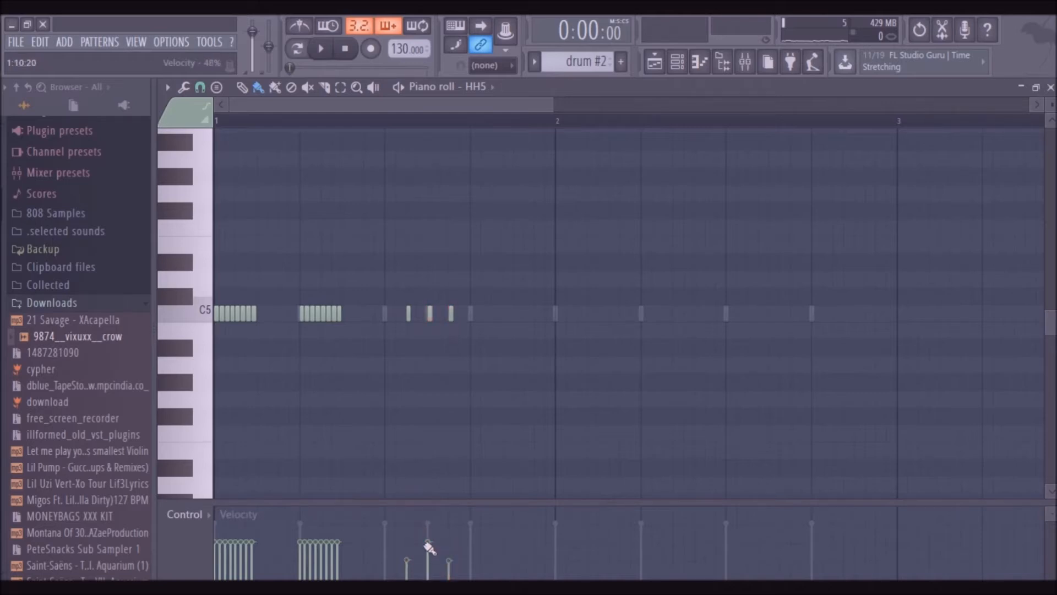
{"action": "key", "text": "space"}
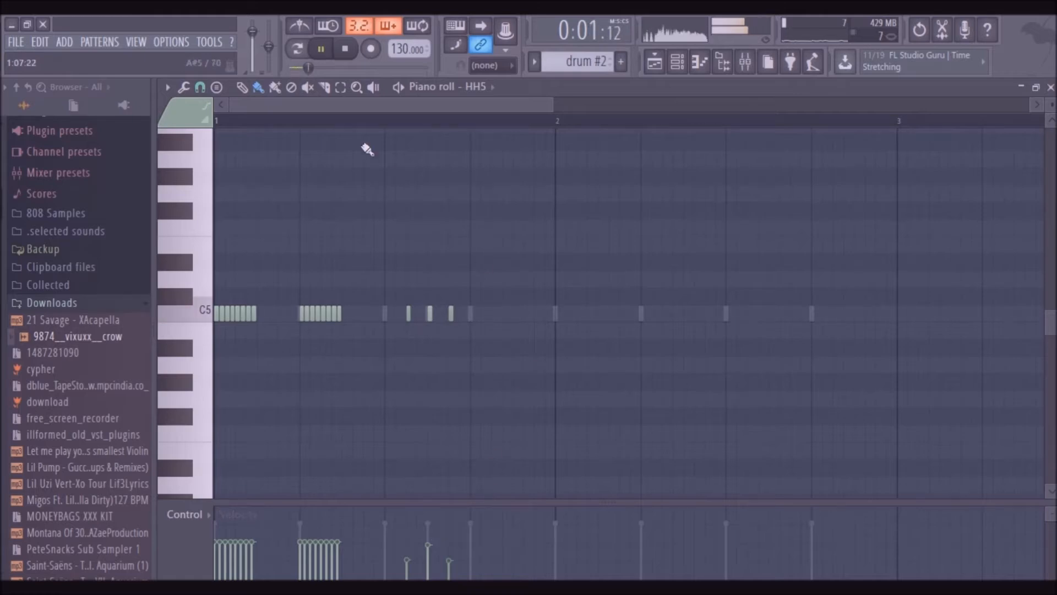
Step: Paint three C5 triplet notes at 1/3-beat snap from beat 4 of bar 1 in drum #2
{"action": "left_click", "coordinate": [202, 87]}
{"action": "left_click", "coordinate": [224, 280]}
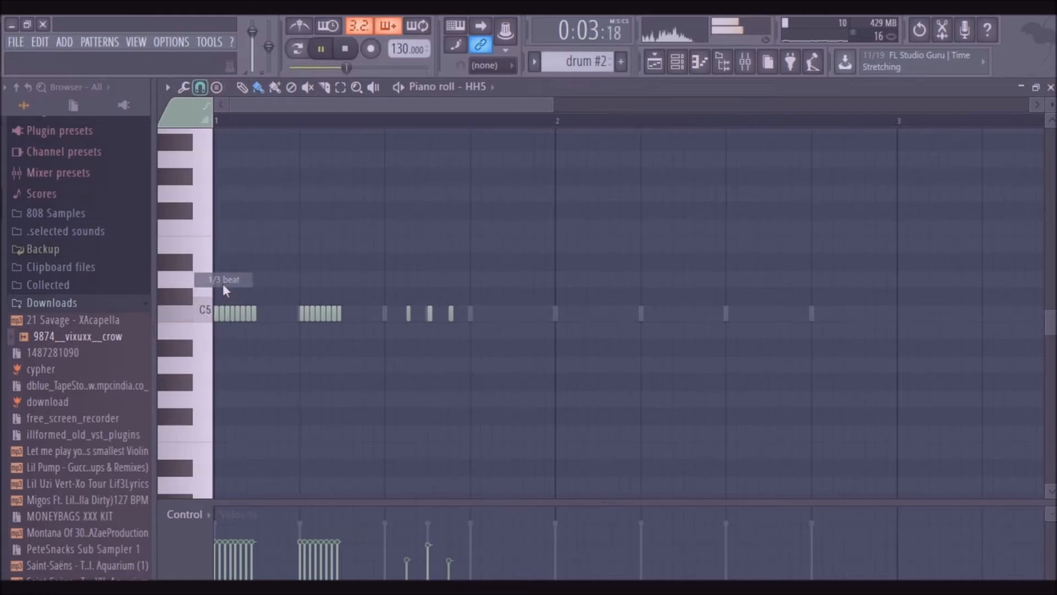
{"action": "left_click_drag", "start_coordinate": [474, 312], "coordinate": [516, 315]}
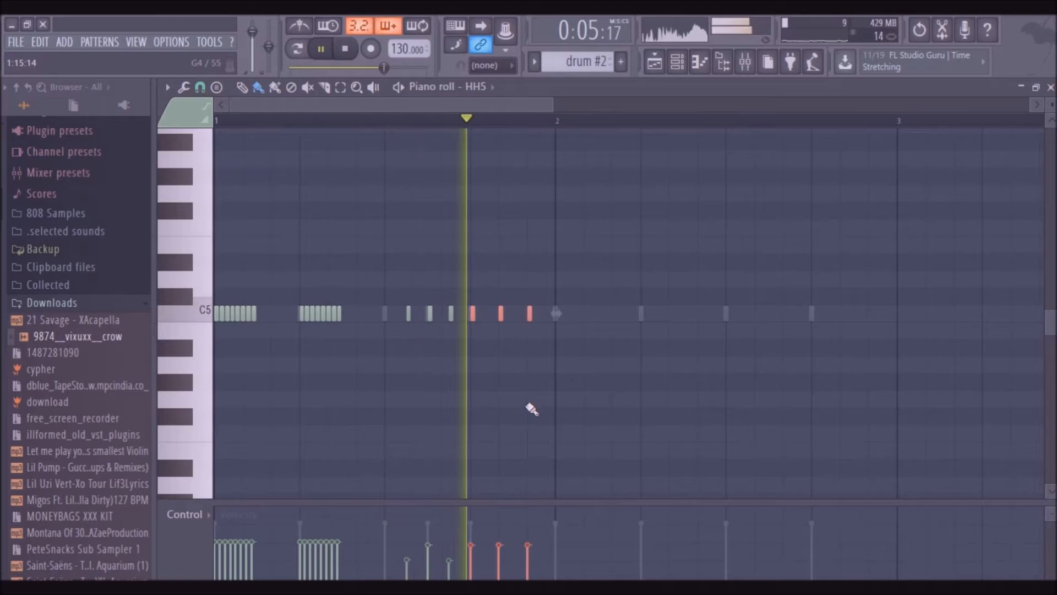
Step: Add one C5 note on step 3 of bar 2 in drum #2 at 1/4-beat snap and play the pattern
{"action": "key", "text": "space"}
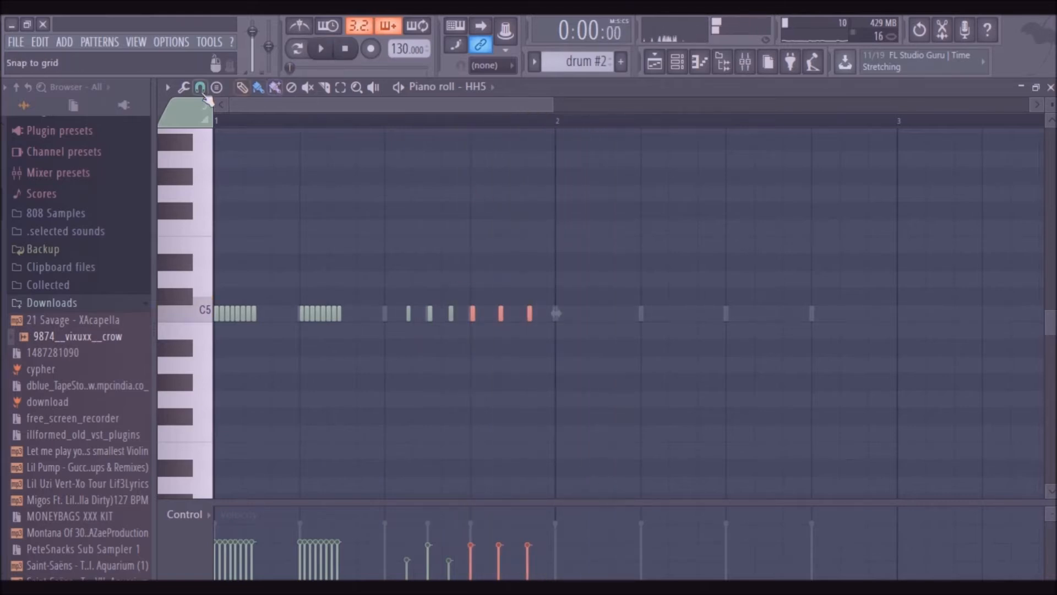
{"action": "left_click", "coordinate": [200, 87]}
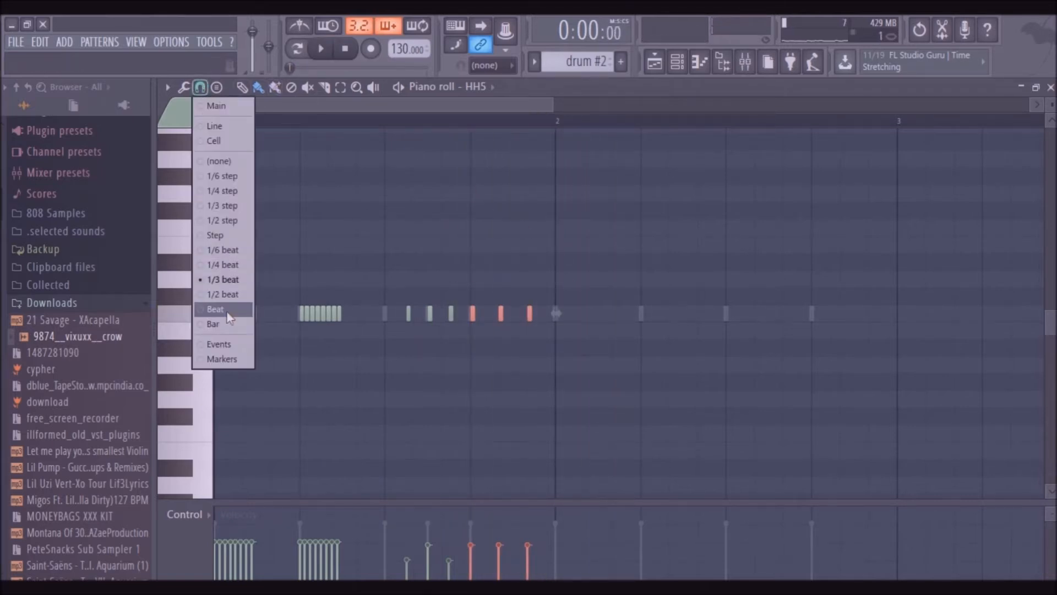
{"action": "left_click", "coordinate": [224, 266]}
{"action": "left_click", "coordinate": [601, 314]}
{"action": "key", "text": "space"}
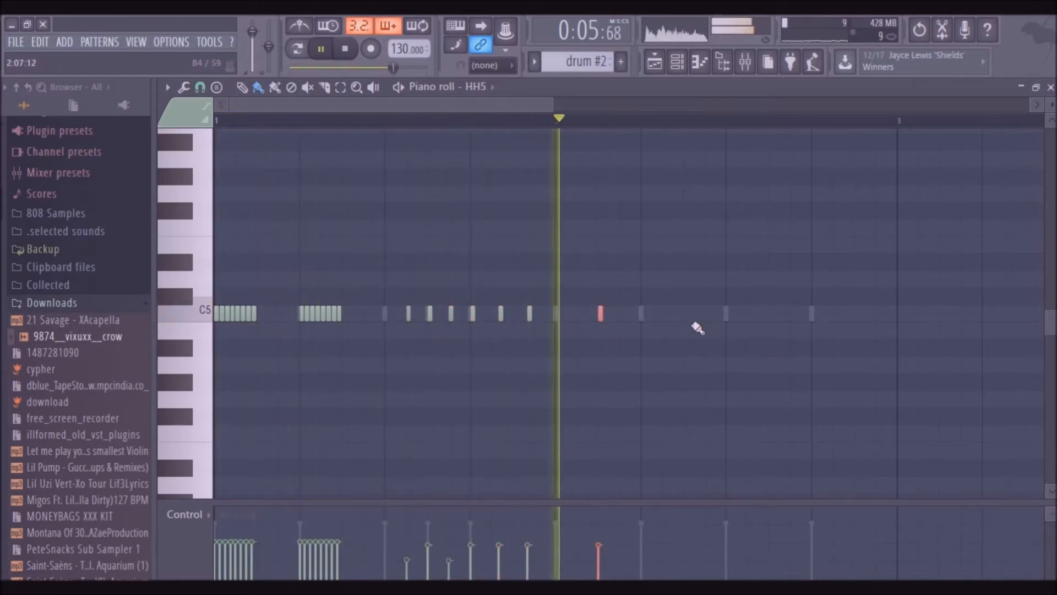
Step: Paint four C5 notes at 1/2-step snap on steps 7 and 8 of bar 2, with rising velocities, and play the pattern
{"action": "key", "text": "space"}
{"action": "left_click", "coordinate": [199, 87]}
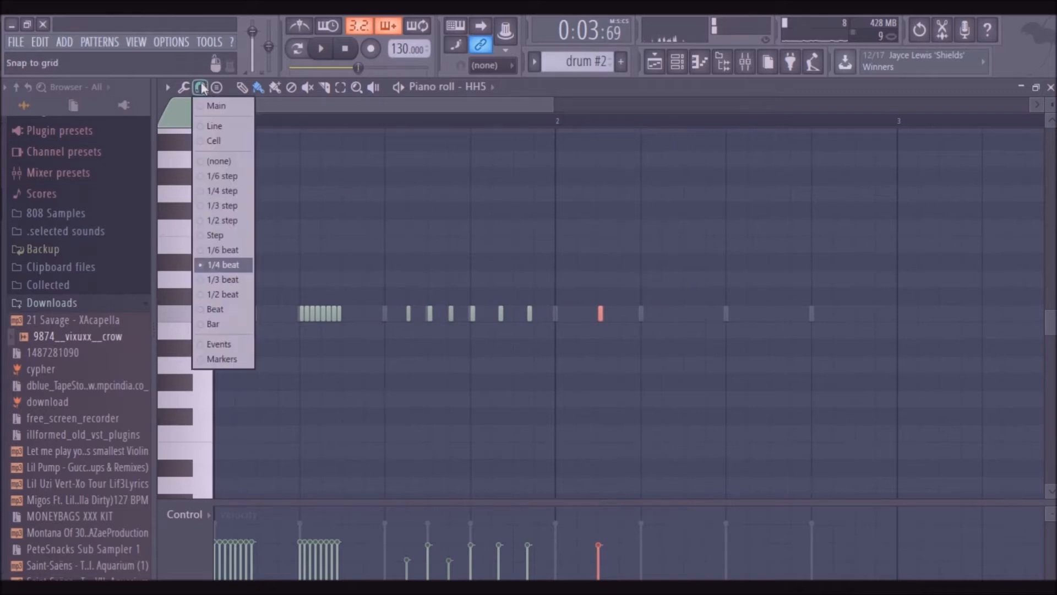
{"action": "left_click", "coordinate": [224, 225]}
{"action": "left_click_drag", "start_coordinate": [692, 319], "coordinate": [720, 328]}
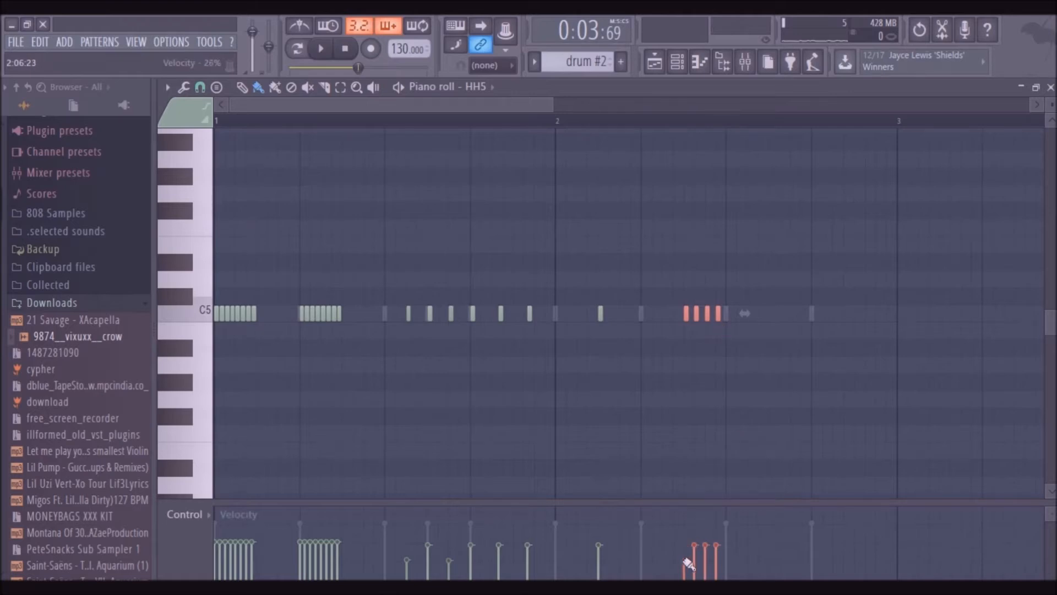
{"action": "key", "text": "space"}
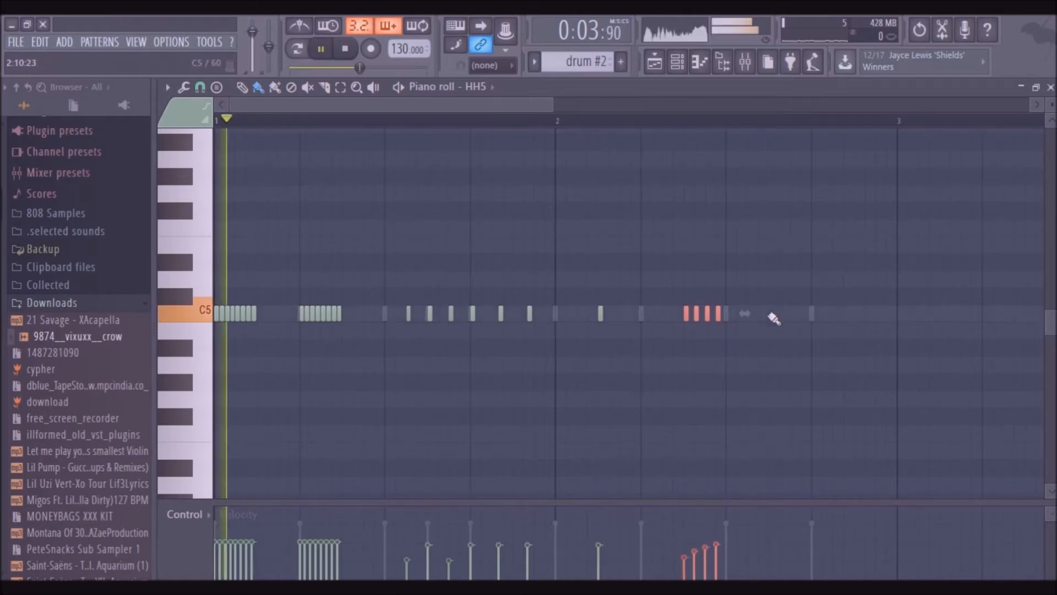
Step: Slightly lower the velocity of the two bar 1 rolls and add C5 notes on steps 10, 11 and 12 of bar 2, the outer two softer
{"action": "left_click_drag", "start_coordinate": [337, 546], "coordinate": [284, 546]}
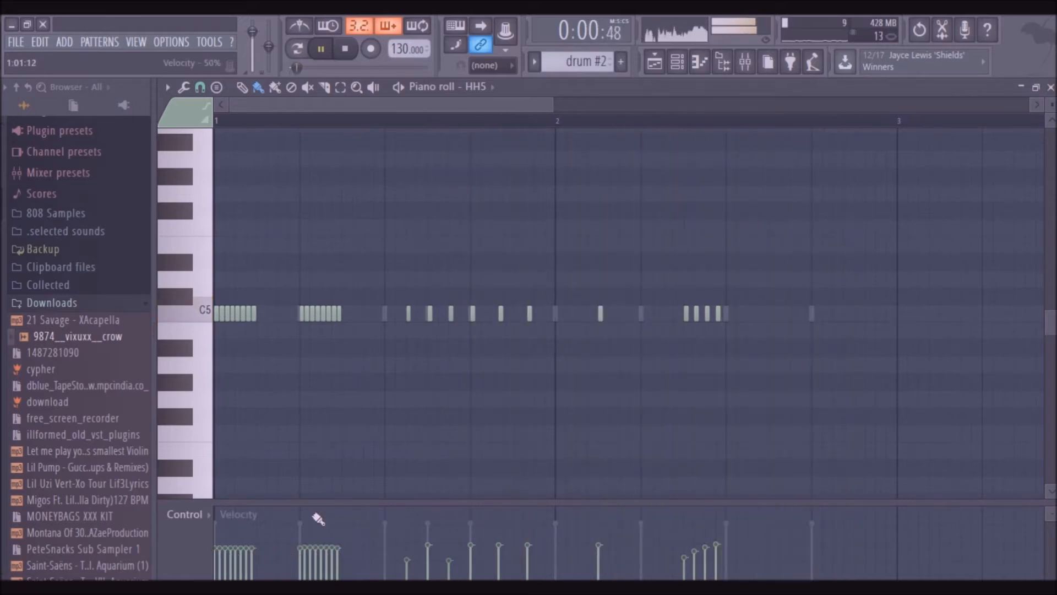
{"action": "left_click", "coordinate": [750, 313]}
{"action": "left_click", "coordinate": [771, 313]}
{"action": "left_click", "coordinate": [792, 313]}
{"action": "left_click", "coordinate": [753, 558]}
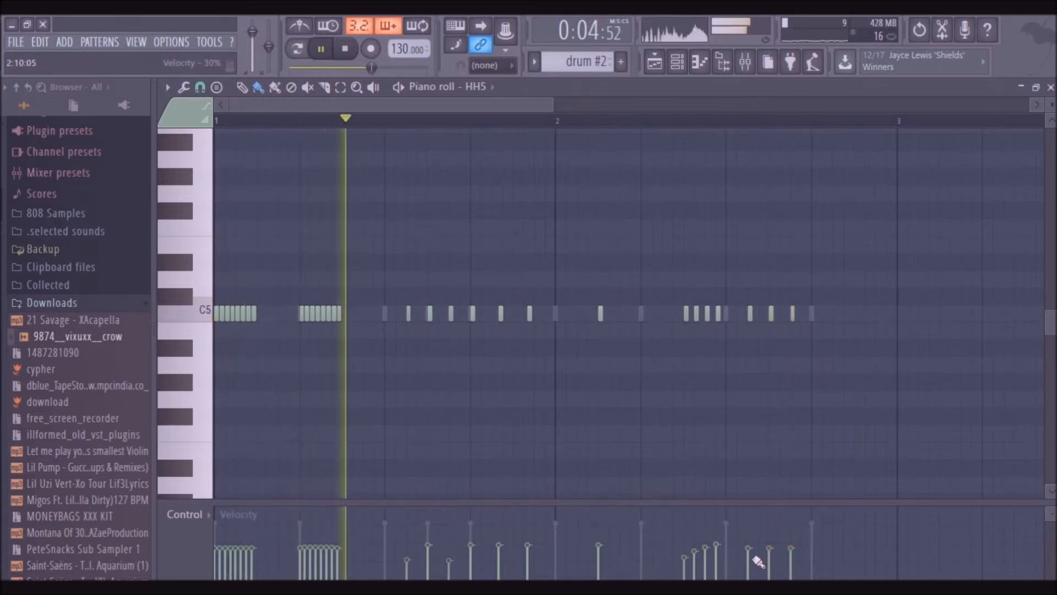
{"action": "left_click", "coordinate": [792, 558]}
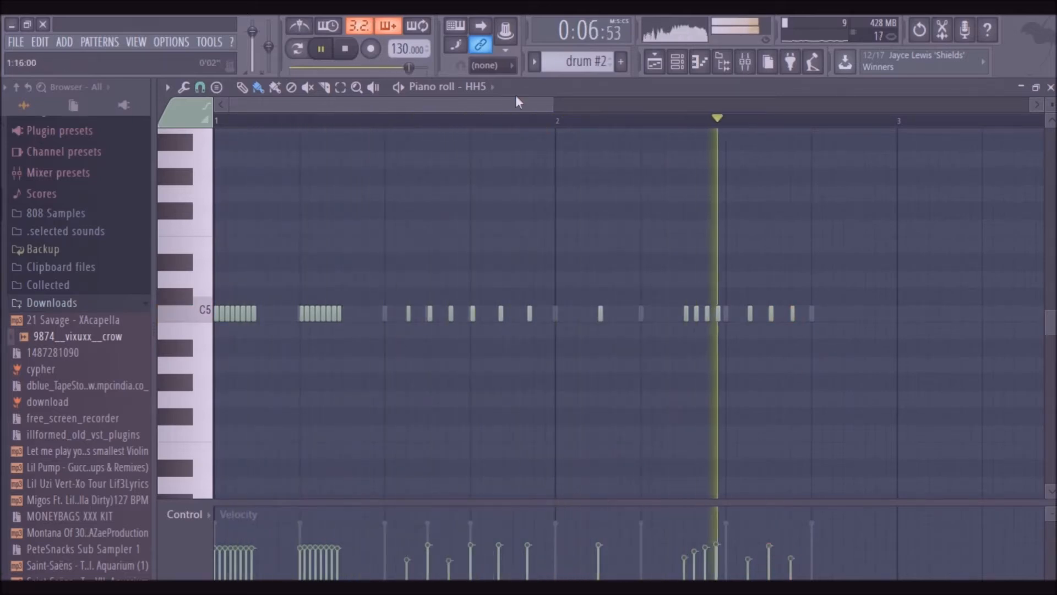
Step: Paint two rolls of five C5 notes at 1/4-step snap, starting on steps 13 and 15 of bar 2 in drum #2
{"action": "key", "text": "space"}
{"action": "left_click_drag", "start_coordinate": [814, 313], "coordinate": [832, 318]}
{"action": "right_click", "coordinate": [834, 313]}
{"action": "right_click", "coordinate": [824, 313]}
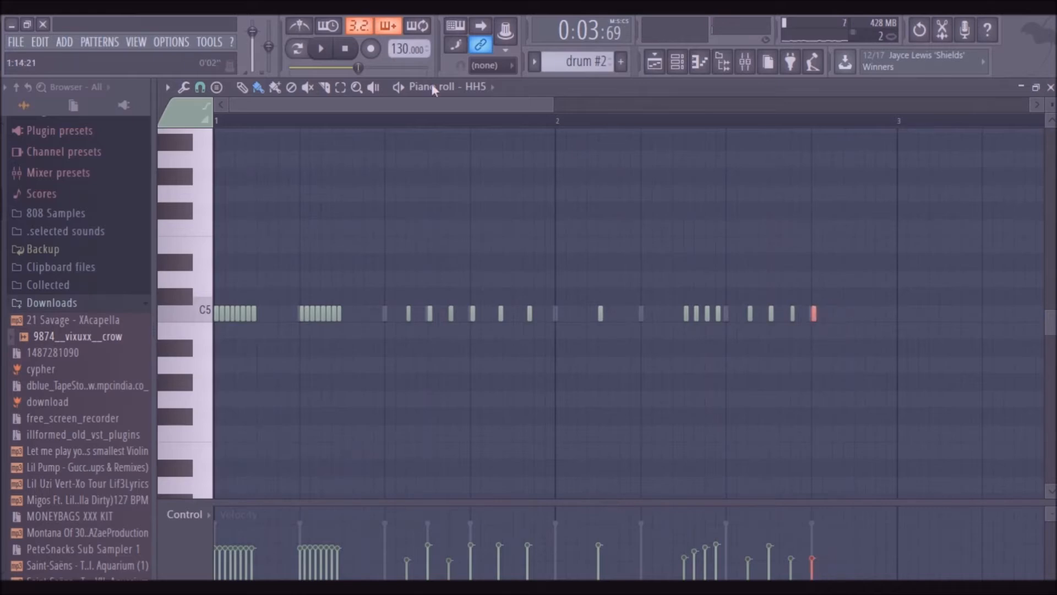
{"action": "left_click", "coordinate": [200, 89]}
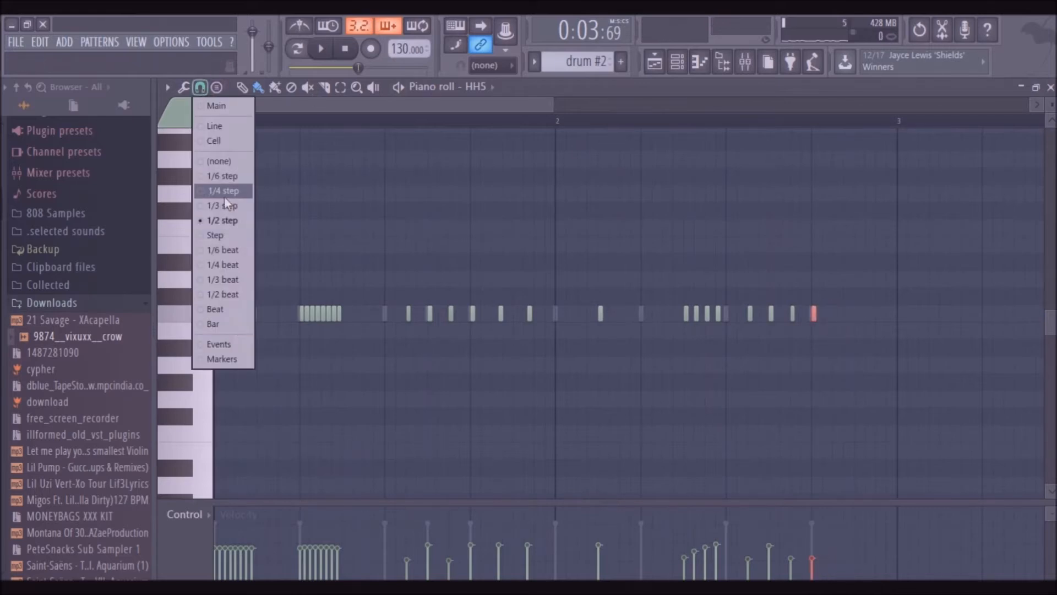
{"action": "left_click", "coordinate": [224, 193]}
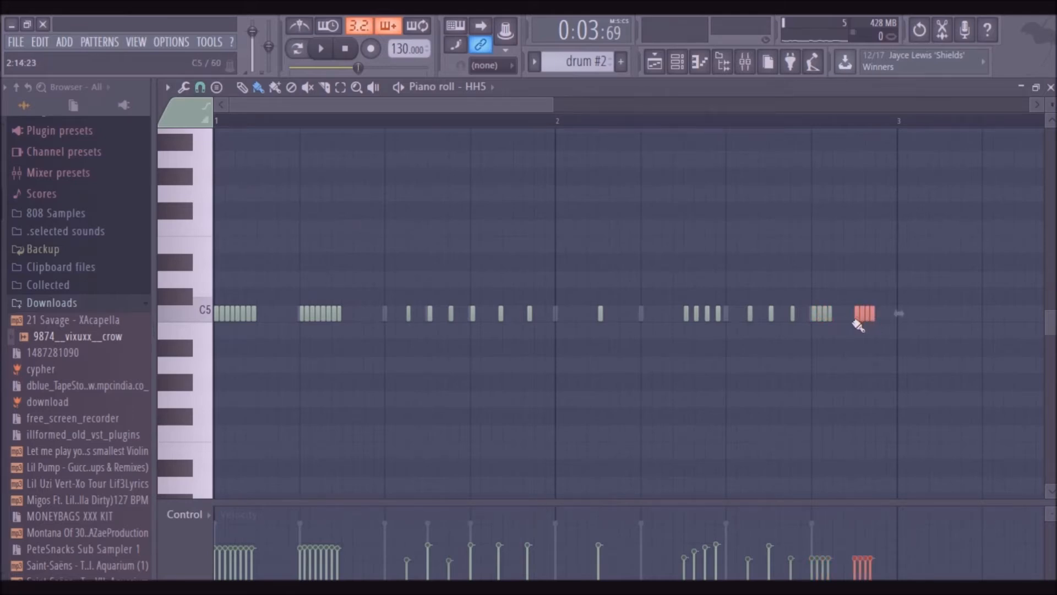
{"action": "key", "text": "space"}
{"action": "key", "text": "ctrl+d"}
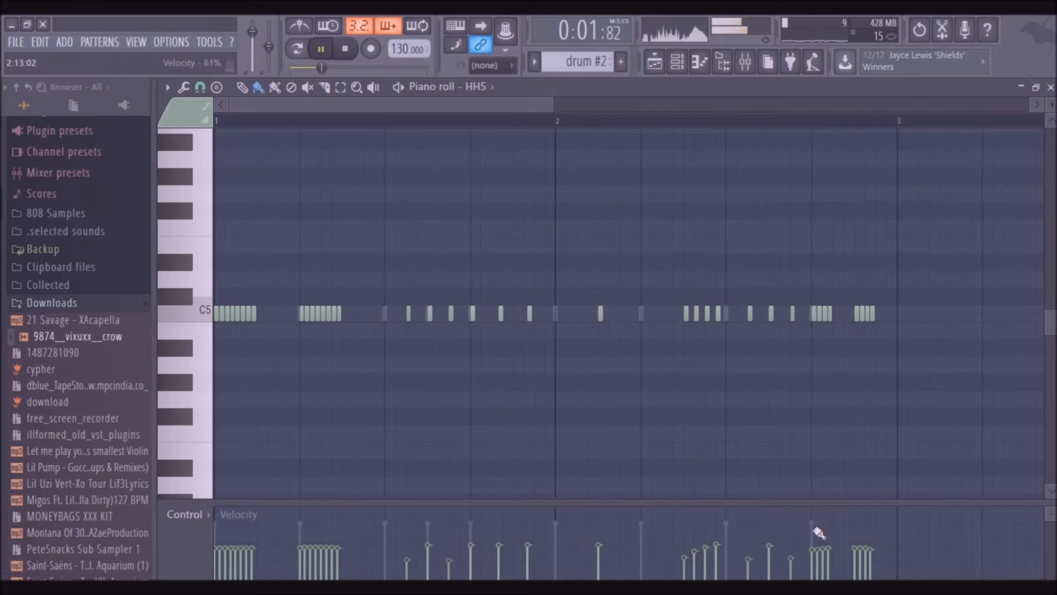
{"action": "left_click", "coordinate": [836, 314]}
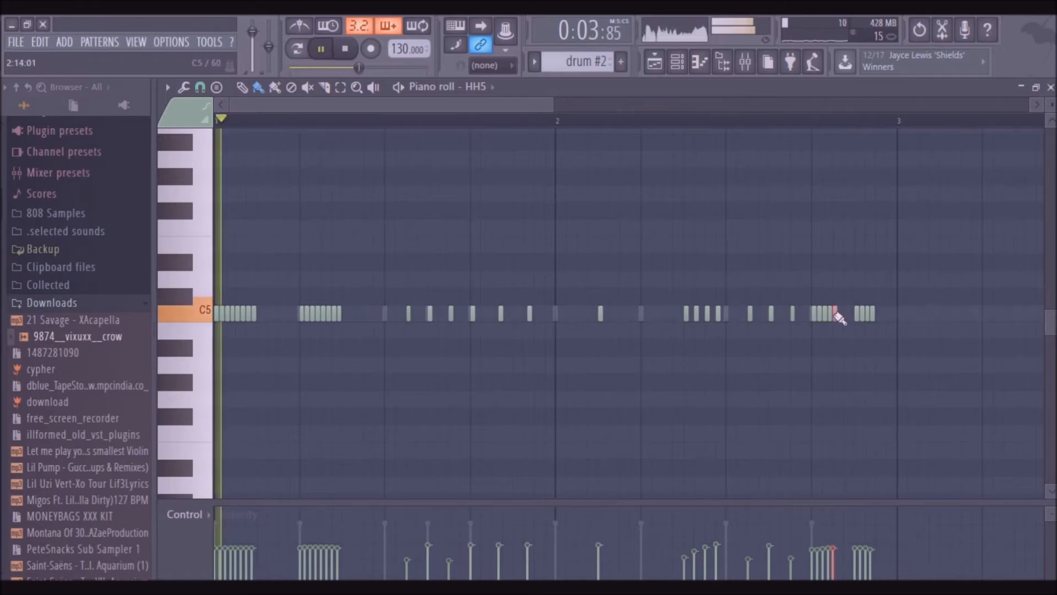
{"action": "left_click", "coordinate": [877, 314]}
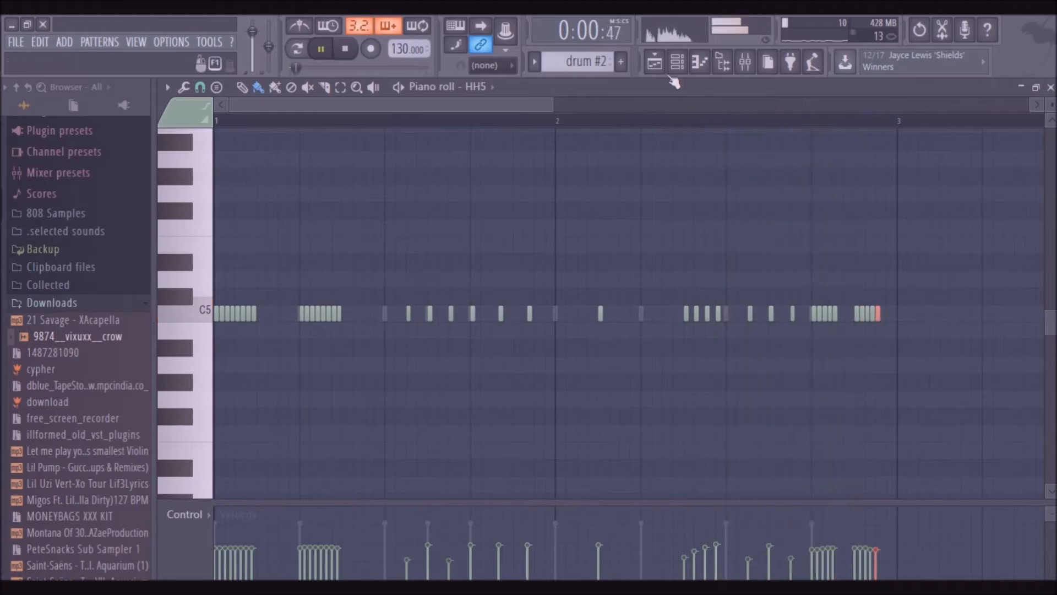
Step: Stop playback and route the channels from x snare 3 through Max Sub Eflat to consecutive mixer tracks starting at track 4
{"action": "left_click", "coordinate": [654, 63]}
{"action": "key", "text": "space"}
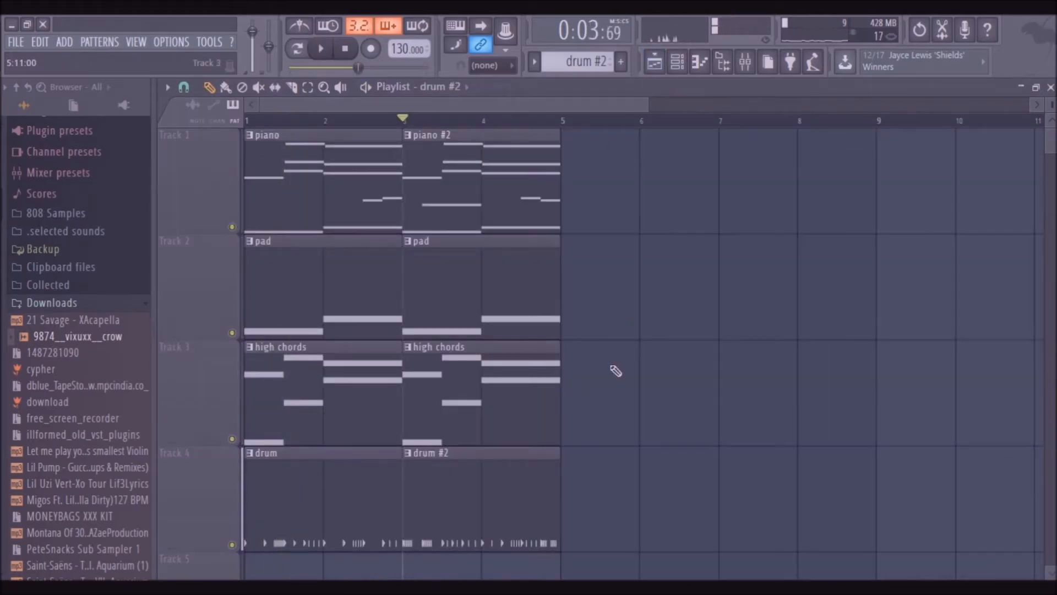
{"action": "left_click", "coordinate": [677, 62]}
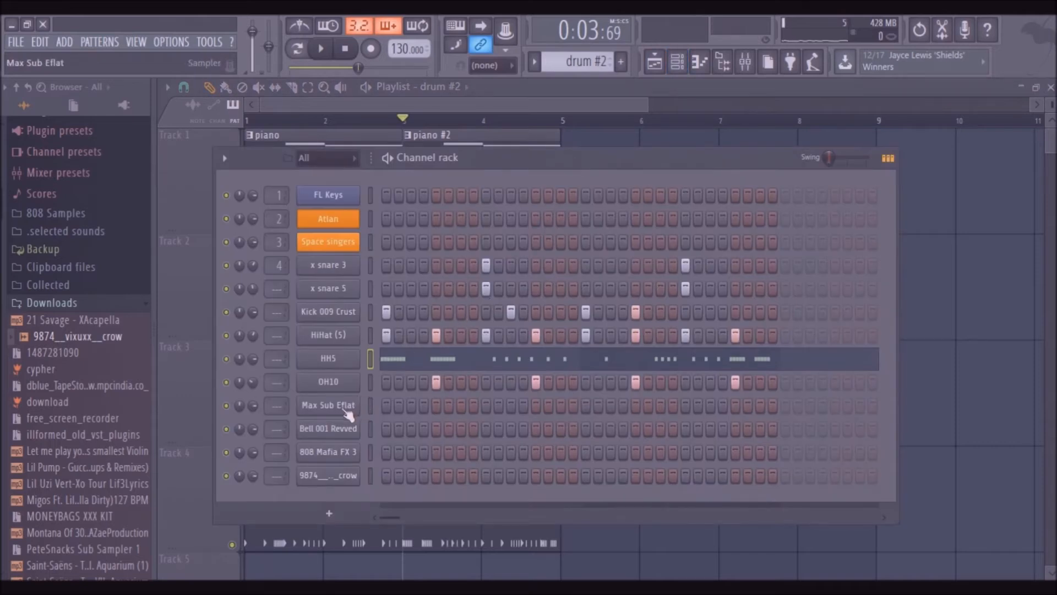
{"action": "left_click", "coordinate": [370, 406]}
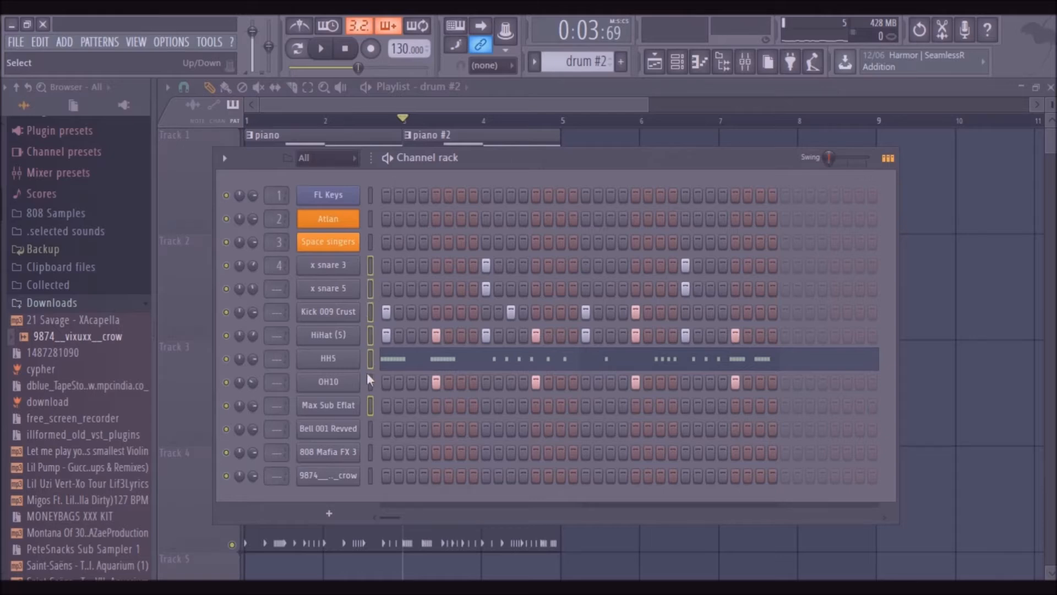
{"action": "left_click", "coordinate": [745, 62]}
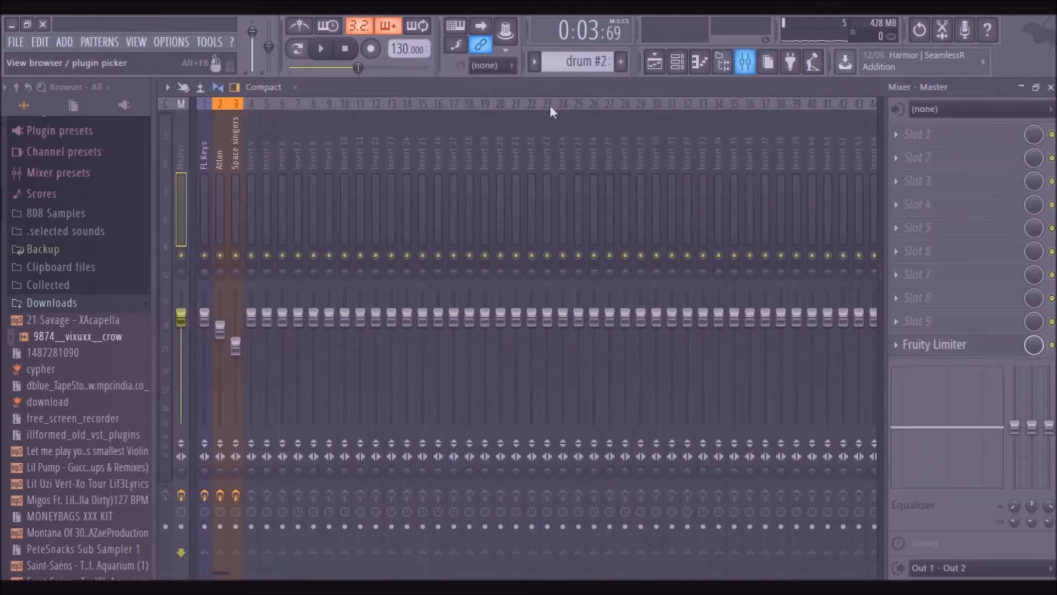
{"action": "right_click", "coordinate": [245, 137]}
{"action": "mouse_move", "coordinate": [410, 225]}
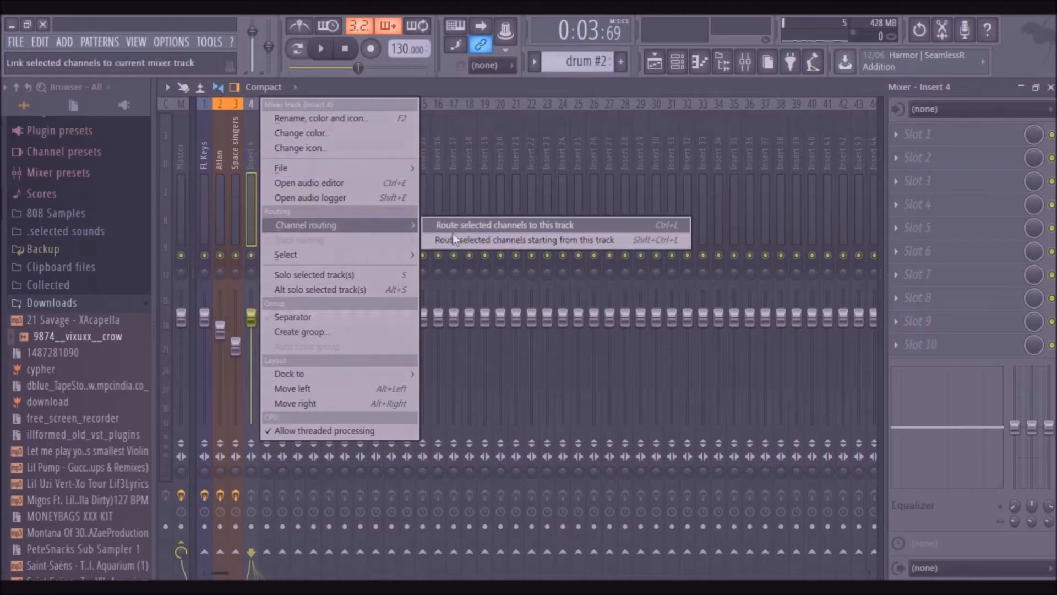
{"action": "left_click", "coordinate": [487, 242]}
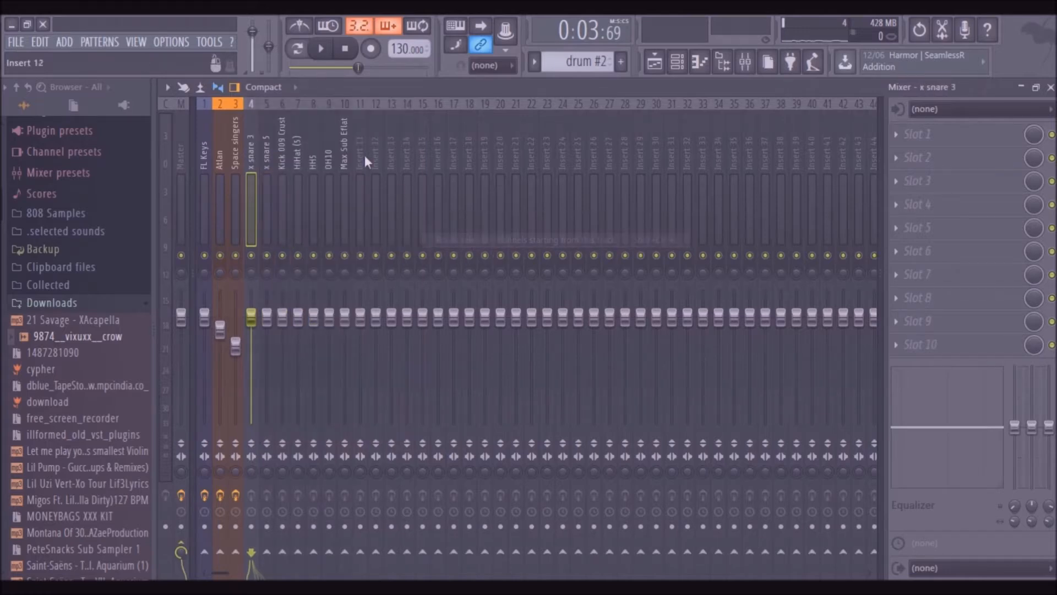
Step: Select only the Max Sub Eflat channel and its mixer track 10, and audition the sample
{"action": "left_click", "coordinate": [695, 62]}
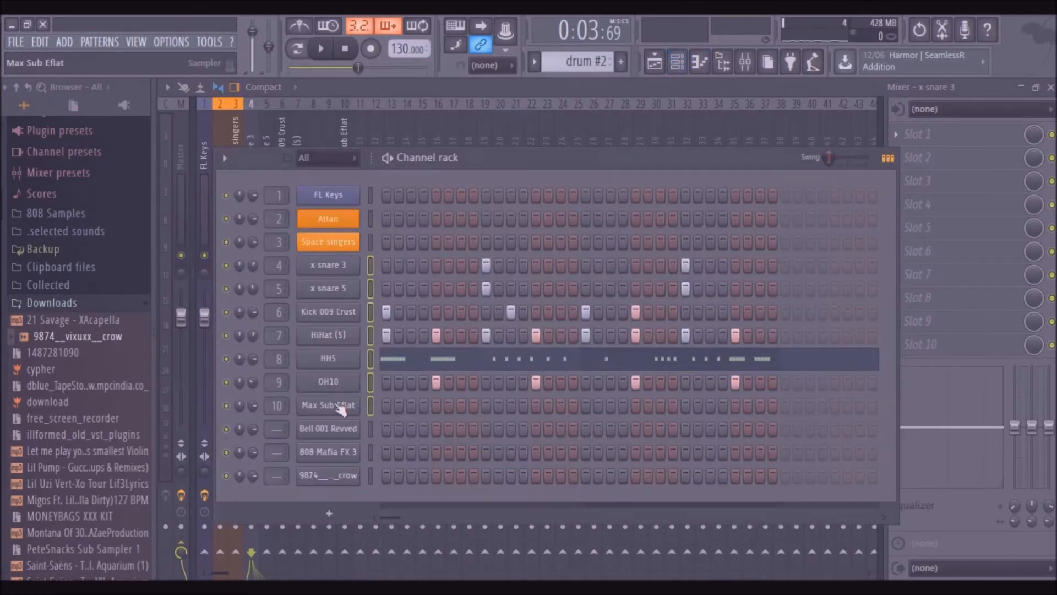
{"action": "left_click", "coordinate": [369, 405]}
{"action": "left_click", "coordinate": [362, 135]}
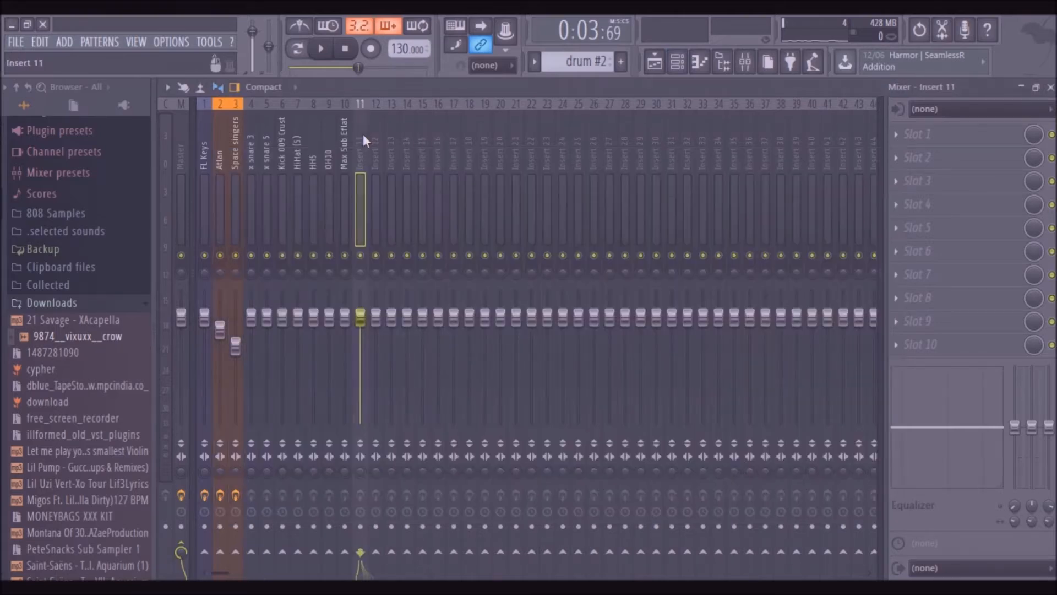
{"action": "left_click", "coordinate": [345, 134]}
{"action": "key", "text": "z"}
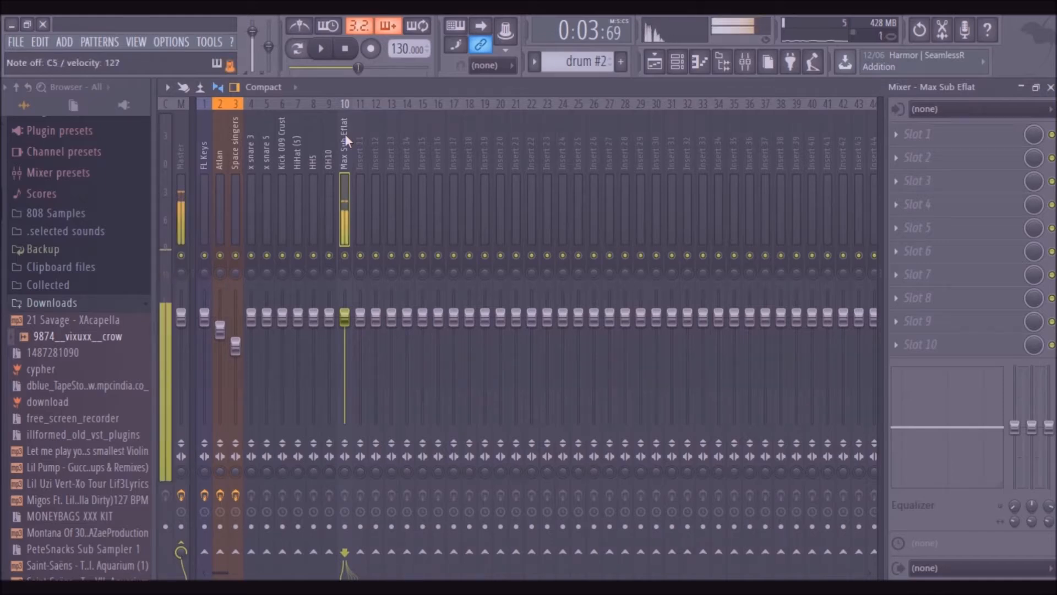
Step: Enable the Max Sub Eflat volume envelope with hold at maximum and attack, decay, sustain and release at minimum, and set the root note to D#5
{"action": "left_click", "coordinate": [678, 62]}
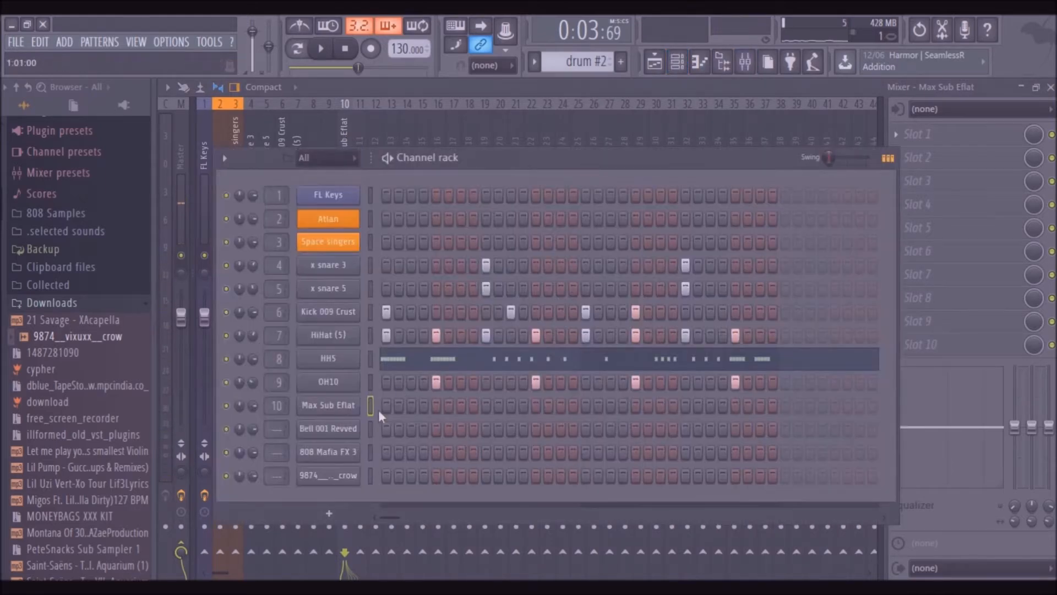
{"action": "left_click", "coordinate": [329, 405]}
{"action": "left_click", "coordinate": [225, 203]}
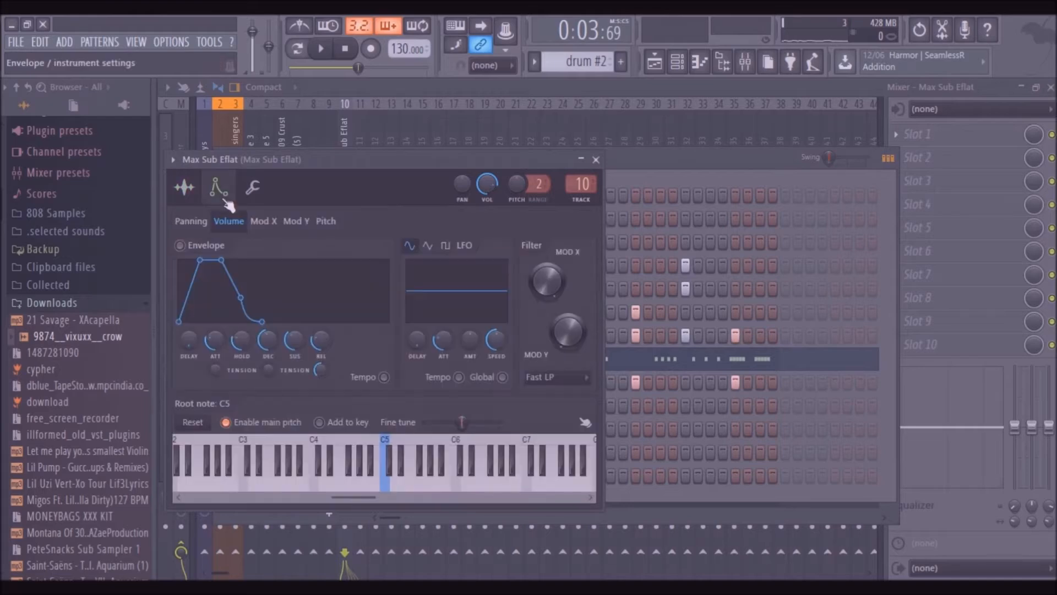
{"action": "left_click_drag", "start_coordinate": [214, 333], "coordinate": [313, 342]}
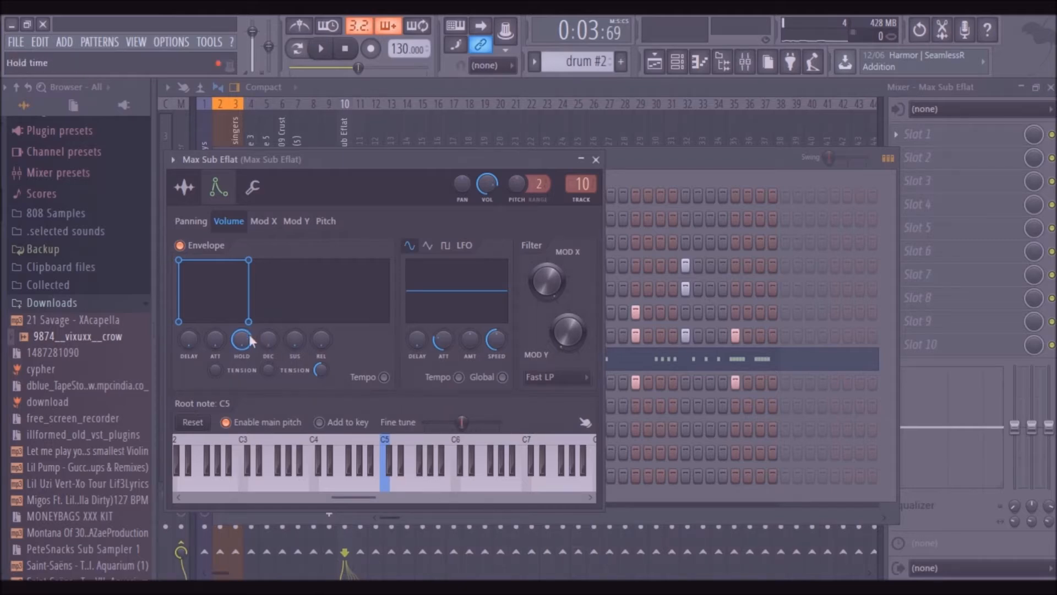
{"action": "scroll", "coordinate": [323, 338], "scroll_direction": "up", "scroll_amount": 5}
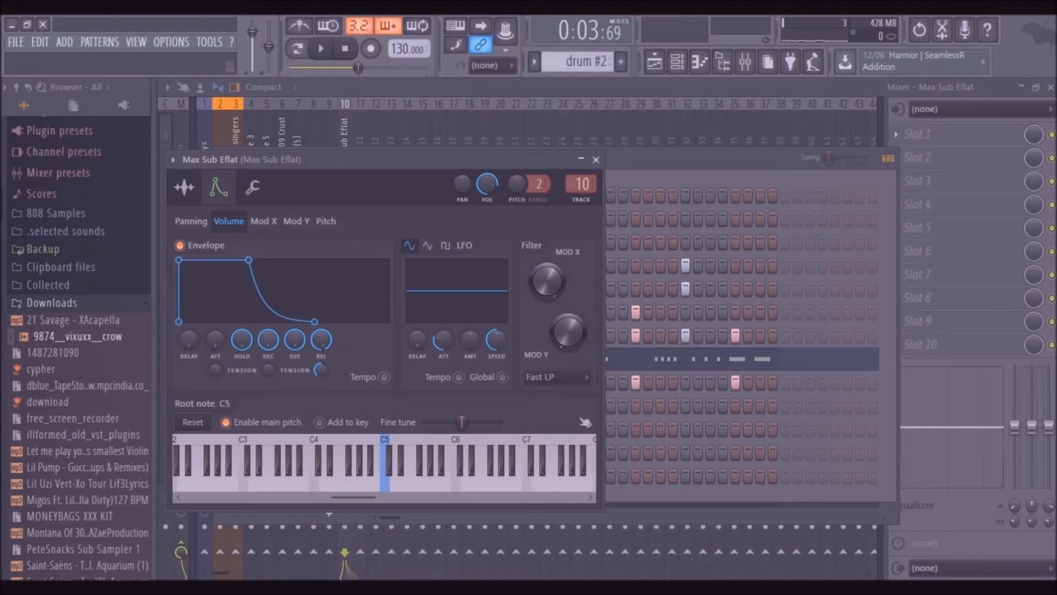
{"action": "key", "text": "z"}
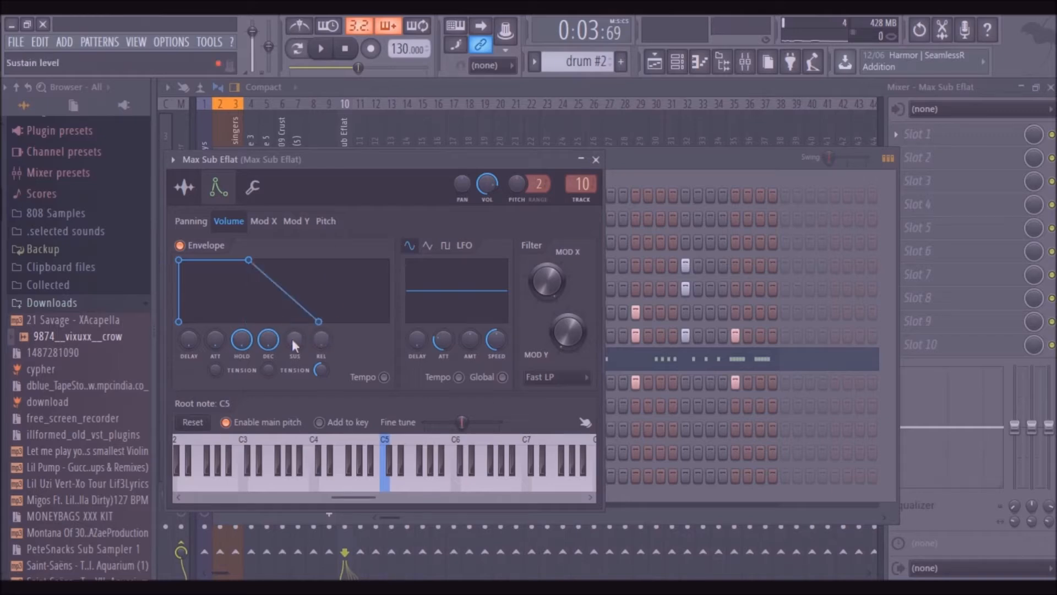
{"action": "left_click_drag", "start_coordinate": [268, 339], "coordinate": [269, 374]}
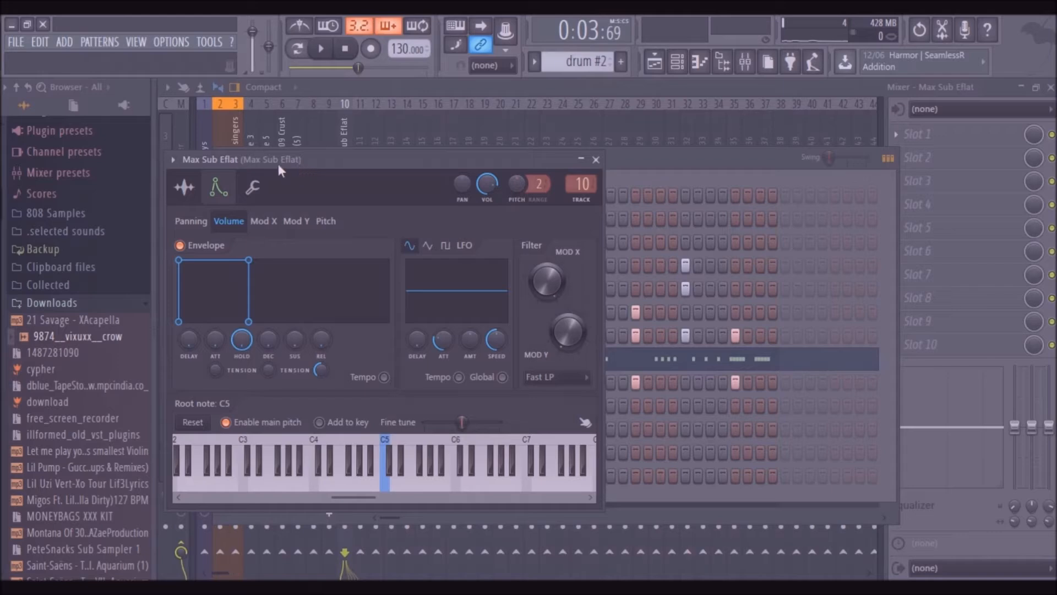
{"action": "left_click", "coordinate": [400, 468]}
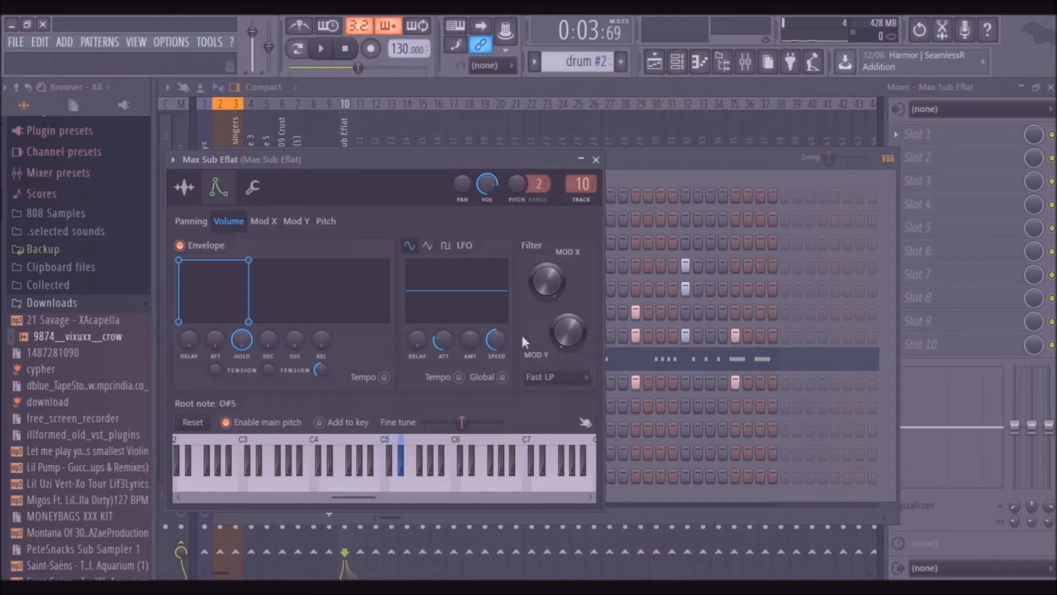
{"action": "left_click", "coordinate": [596, 159]}
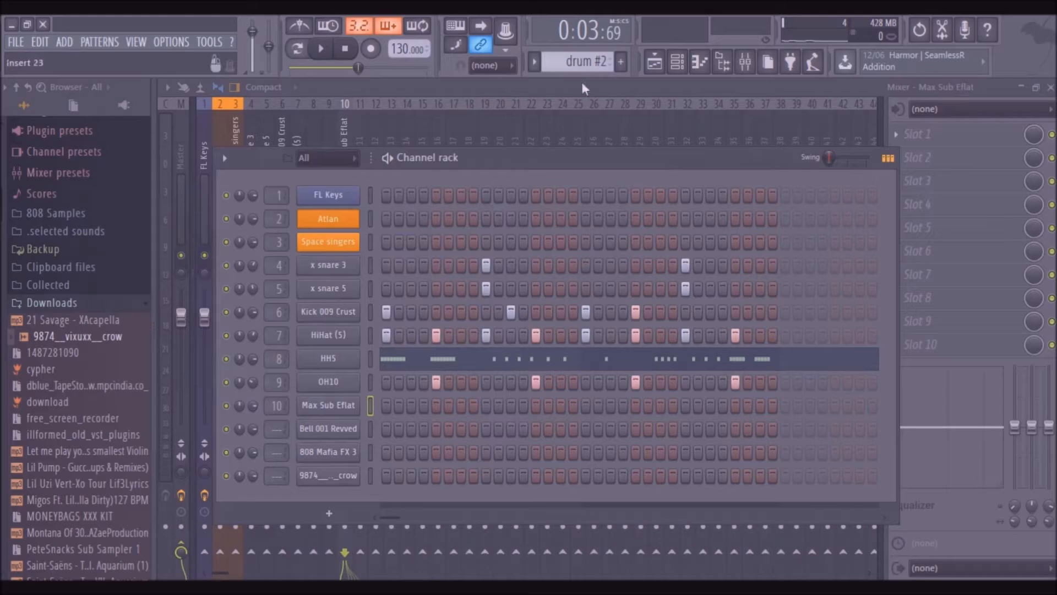
Step: Create a new pattern named 808
{"action": "left_click", "coordinate": [621, 61]}
{"action": "type", "text": "808"}
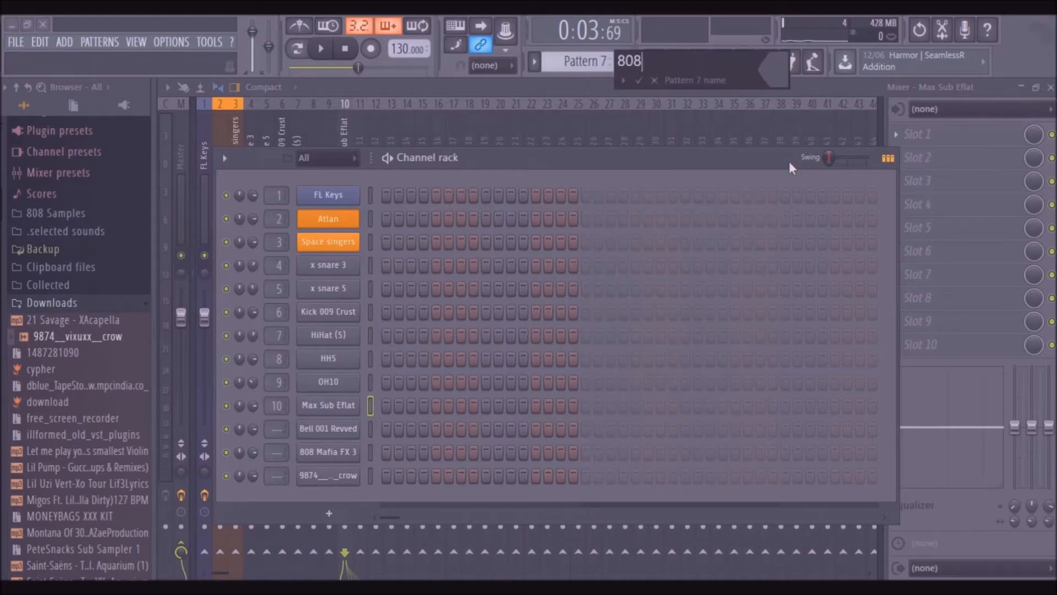
{"action": "key", "text": "Return"}
Step: Add Fruity Blood Overdrive to slot 1 of the Max Sub Eflat mixer track and set its PreAmp to about 0.38
{"action": "left_click", "coordinate": [346, 125]}
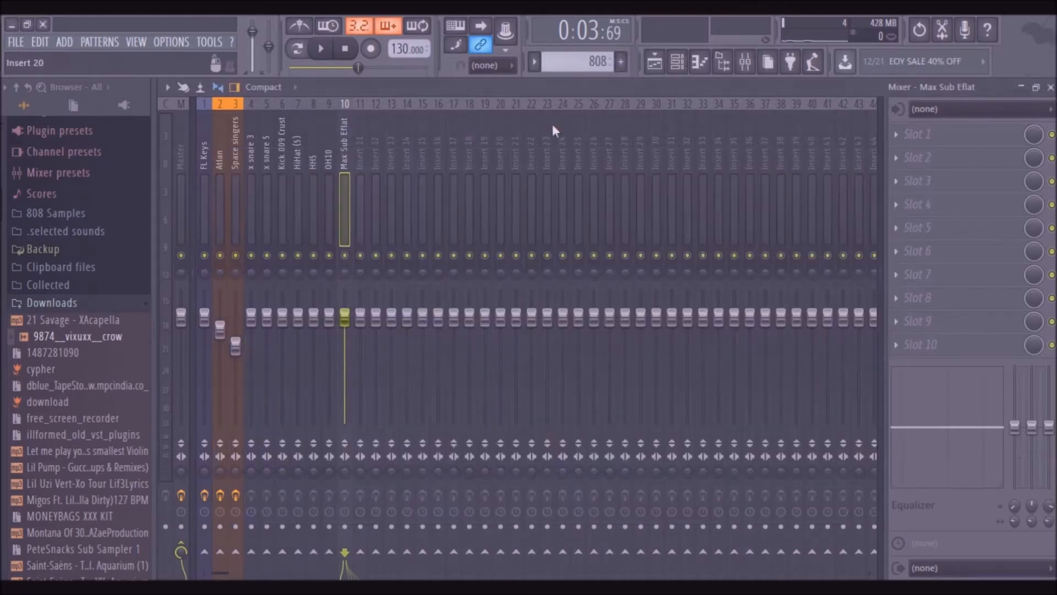
{"action": "left_click", "coordinate": [936, 134]}
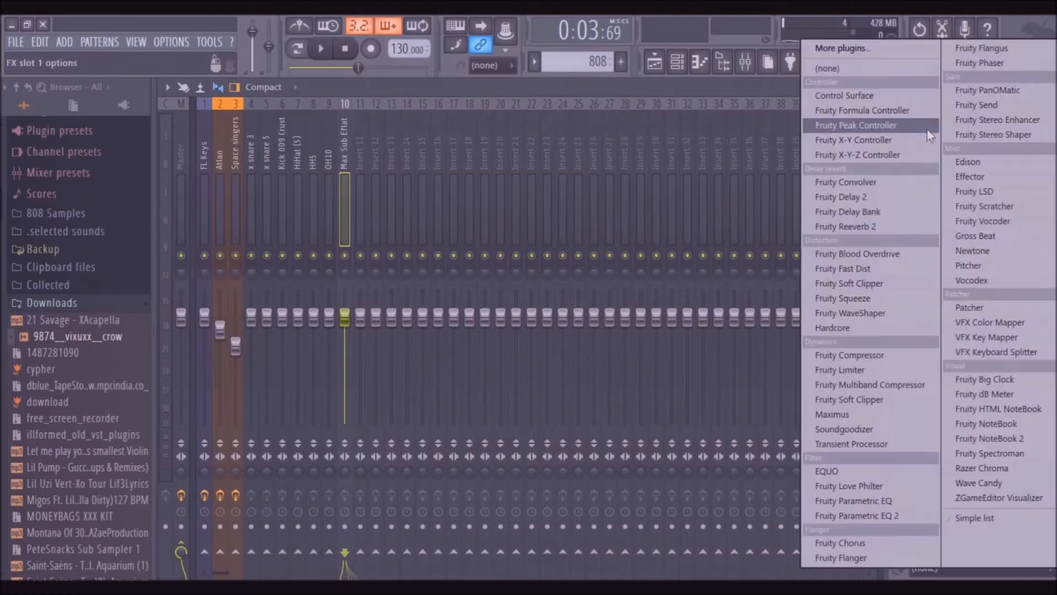
{"action": "left_click", "coordinate": [849, 252]}
{"action": "left_click_drag", "start_coordinate": [582, 307], "coordinate": [583, 287]}
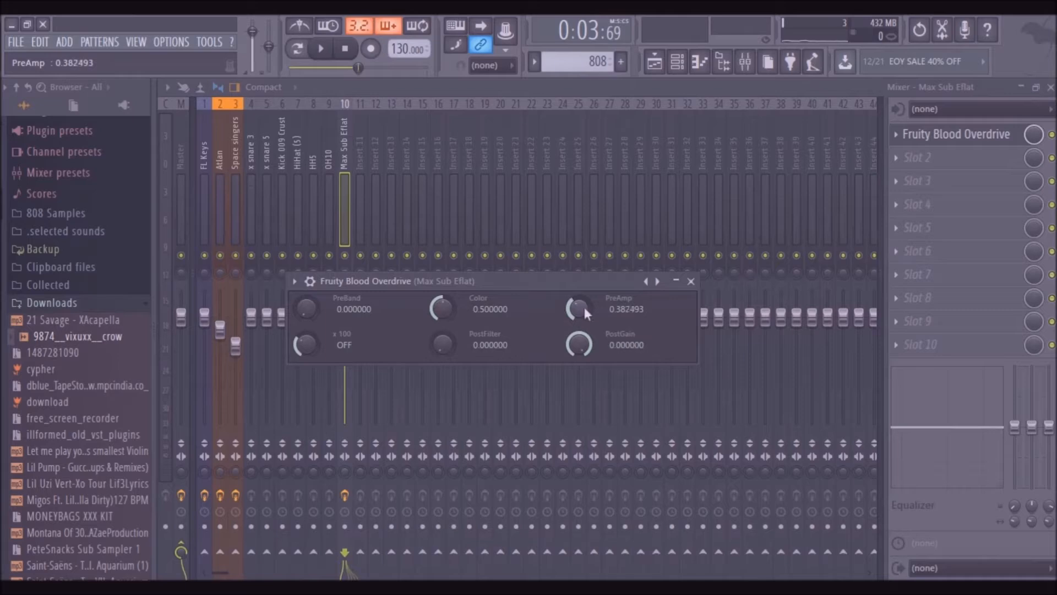
Step: Add Fruity Parametric EQ 2 in slot 2, cut band 1 at about 21 Hz, boost bands 2 and 3 in the lows, and cut band 7
{"action": "left_click", "coordinate": [920, 148]}
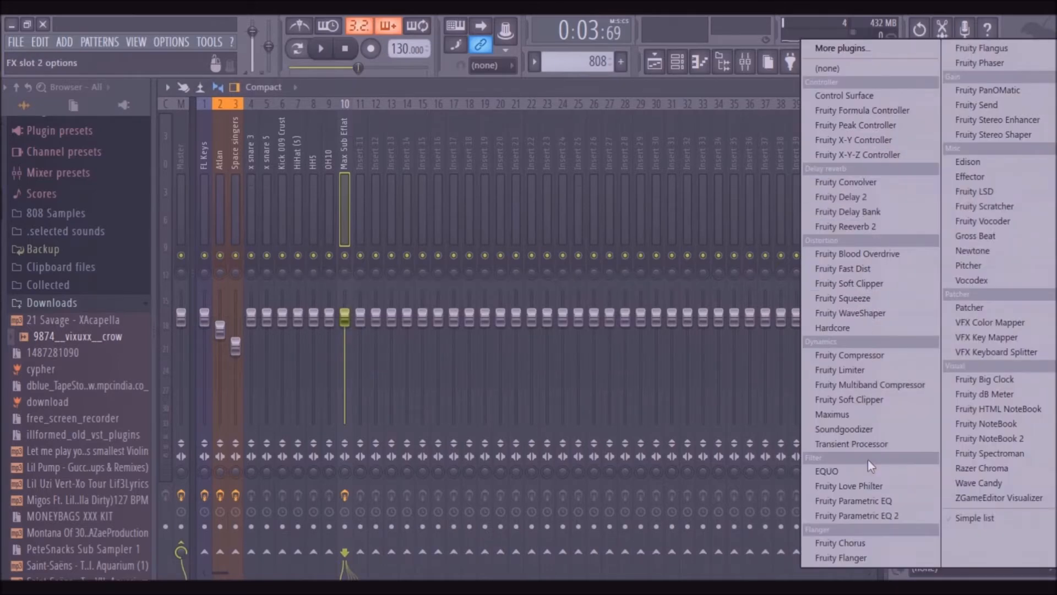
{"action": "left_click", "coordinate": [847, 515]}
{"action": "left_click_drag", "start_coordinate": [384, 432], "coordinate": [333, 491]}
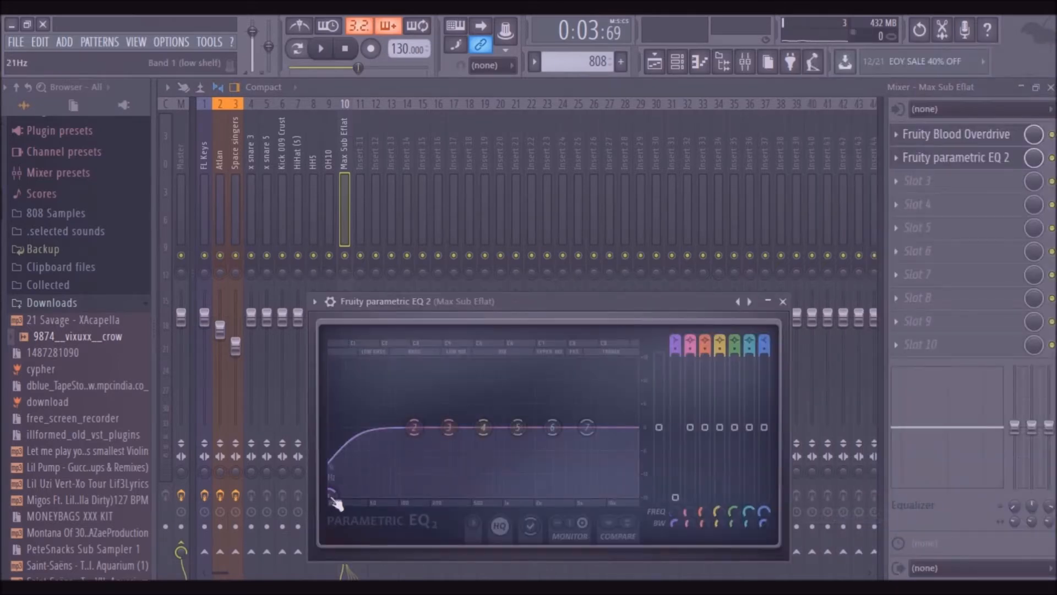
{"action": "left_click_drag", "start_coordinate": [417, 428], "coordinate": [369, 398]}
{"action": "left_click_drag", "start_coordinate": [587, 426], "coordinate": [502, 493]}
{"action": "left_click_drag", "start_coordinate": [370, 398], "coordinate": [370, 407]}
{"action": "left_click_drag", "start_coordinate": [449, 428], "coordinate": [419, 417]}
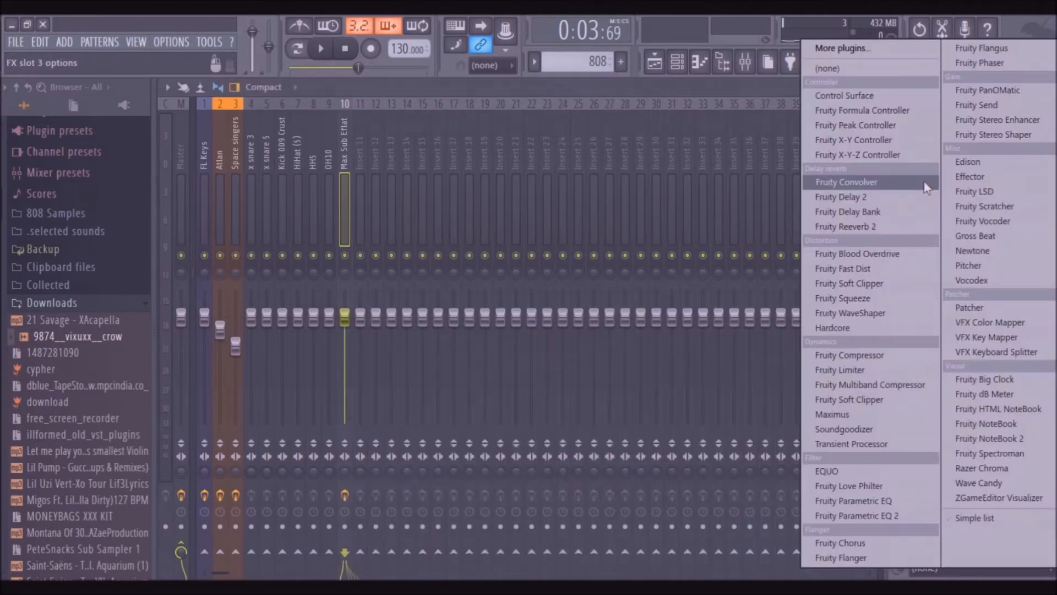
Step: Add Hardcore in slot 3 of the Max Sub Eflat track and lower its mix level
{"action": "left_click", "coordinate": [917, 181]}
{"action": "left_click", "coordinate": [890, 330]}
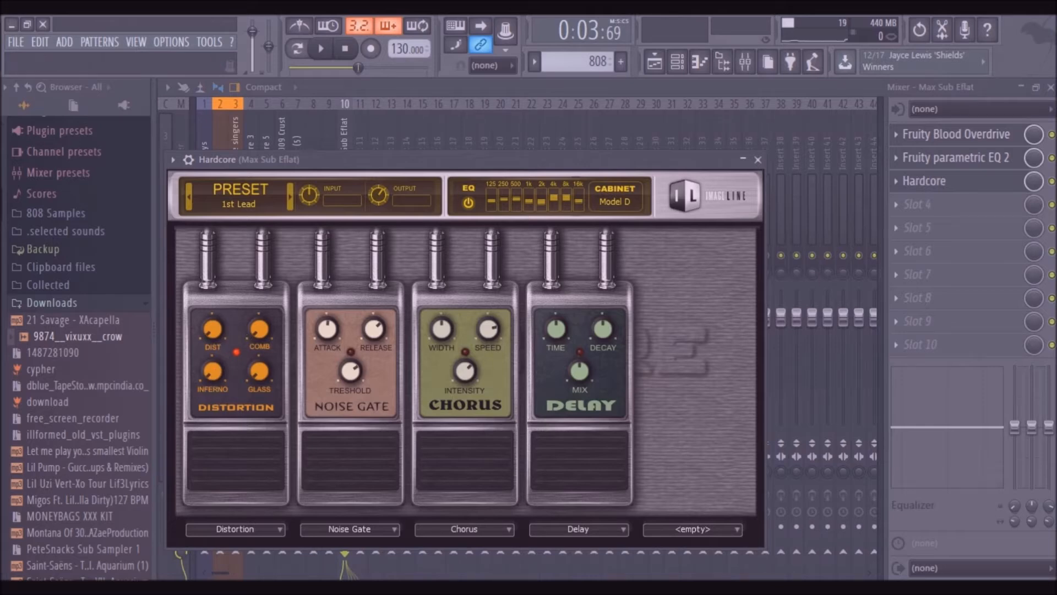
{"action": "left_click", "coordinate": [1051, 181]}
{"action": "key", "text": "q"}
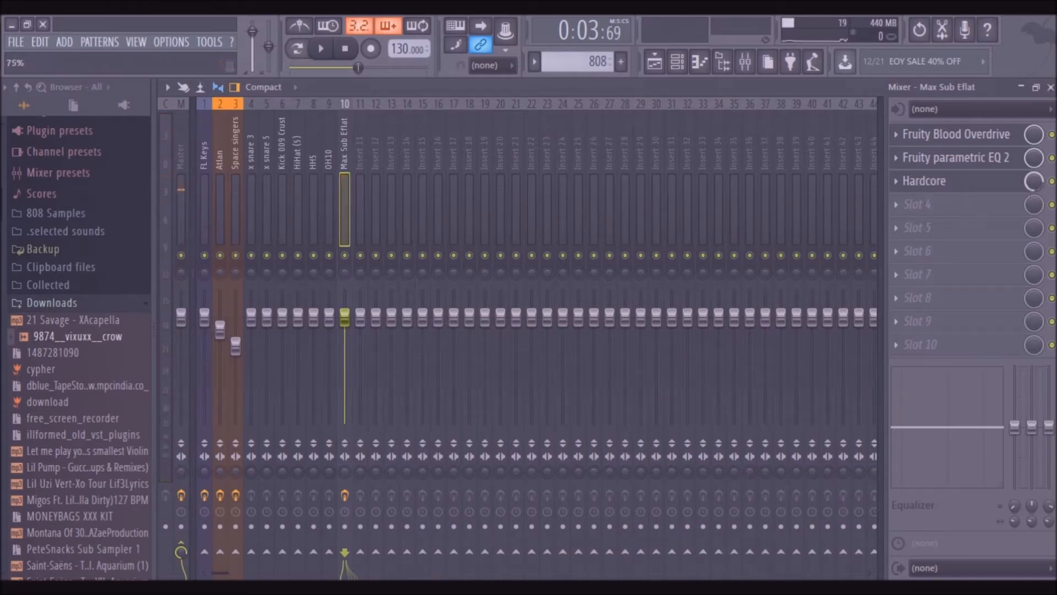
{"action": "left_click_drag", "start_coordinate": [1032, 189], "coordinate": [1032, 213]}
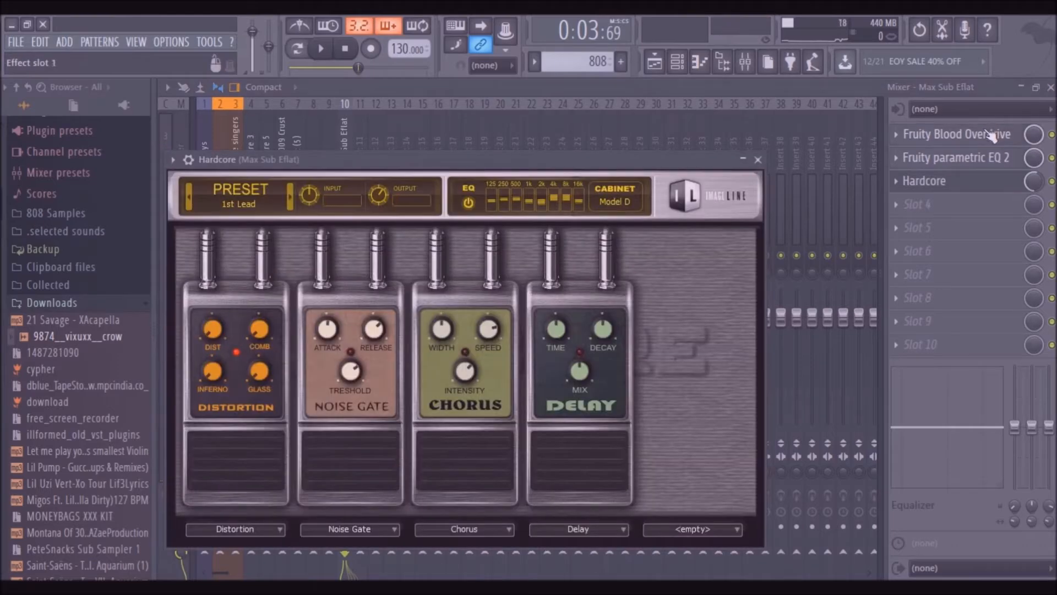
Step: Set the Blood Overdrive PreAmp to about 0.30 and add Fruity Fast Dist in slot 4 with its pre gain raised
{"action": "left_click", "coordinate": [986, 134]}
{"action": "mouse_move", "coordinate": [577, 308]}
{"action": "left_mouse_down"}
{"action": "mouse_move", "coordinate": [578, 330]}
{"action": "mouse_move", "coordinate": [575, 307]}
{"action": "left_mouse_up"}
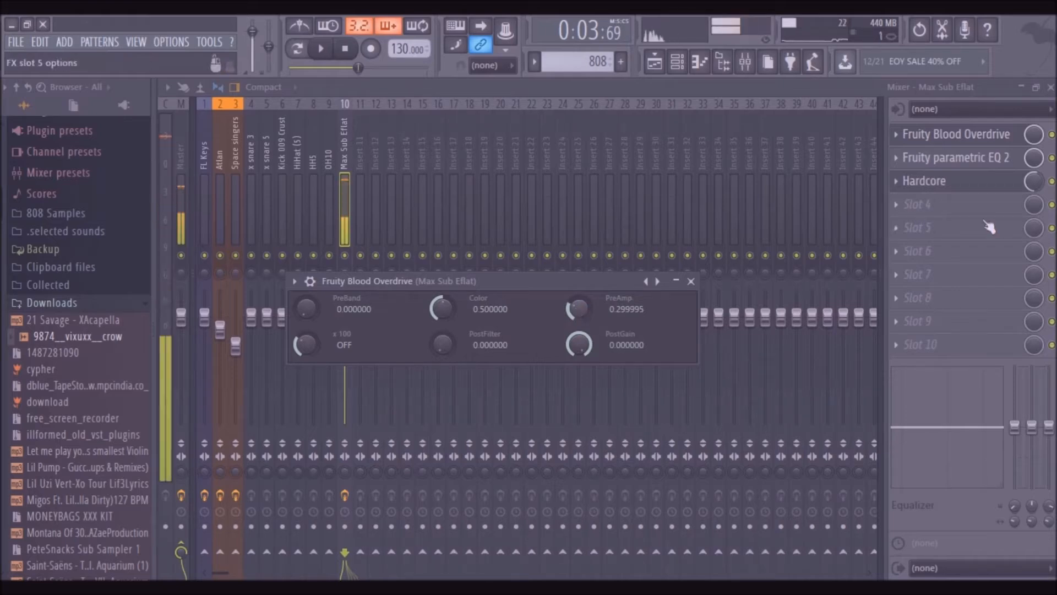
{"action": "left_click", "coordinate": [946, 206]}
{"action": "left_click", "coordinate": [887, 270]}
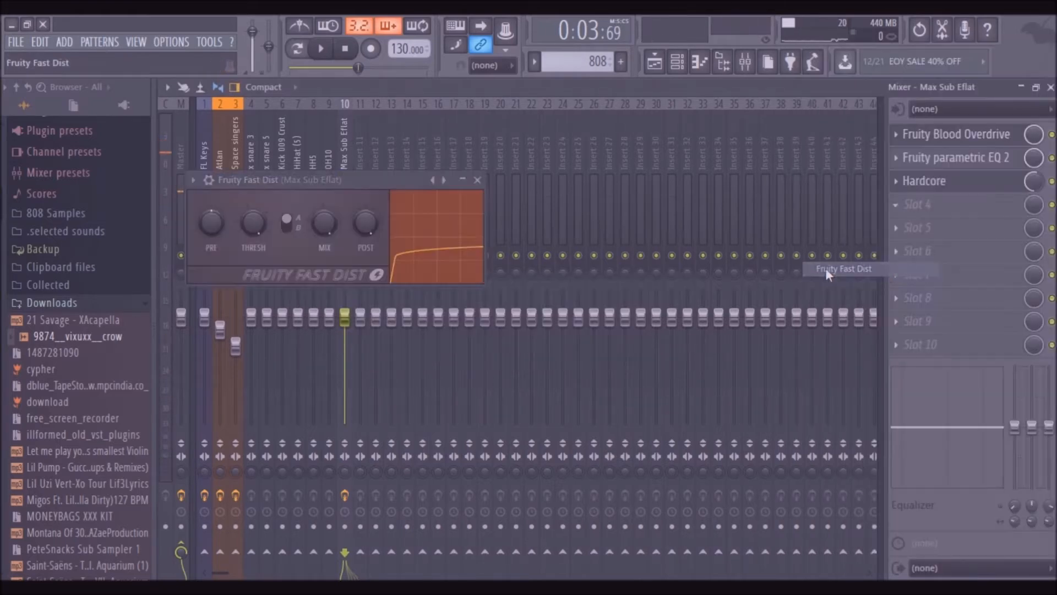
{"action": "left_click_drag", "start_coordinate": [224, 221], "coordinate": [224, 181]}
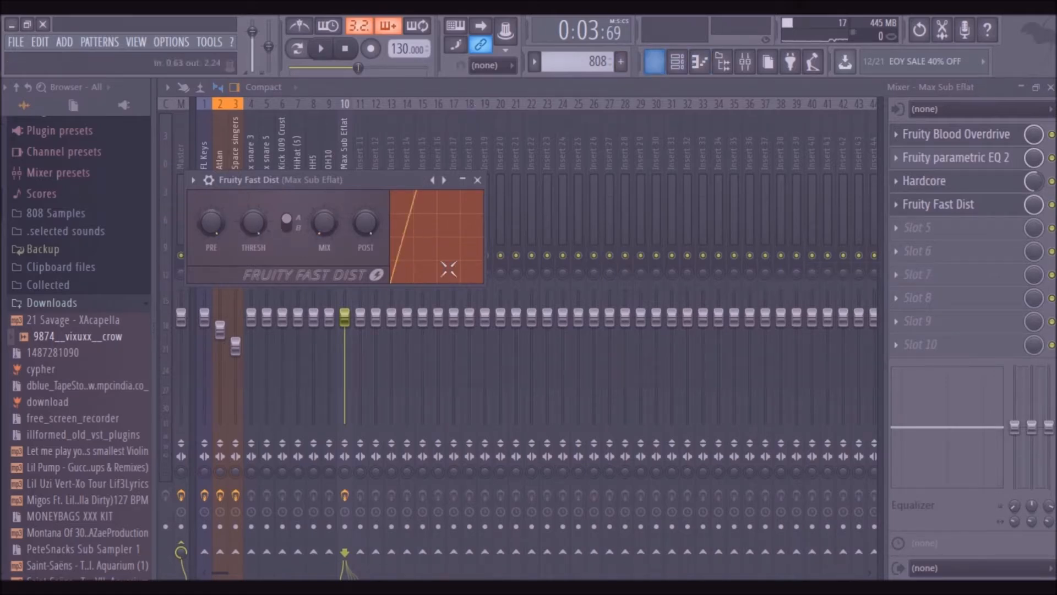
Step: Lower the Max Sub Eflat mixer track's volume while listening to it with the beat
{"action": "left_click", "coordinate": [353, 317]}
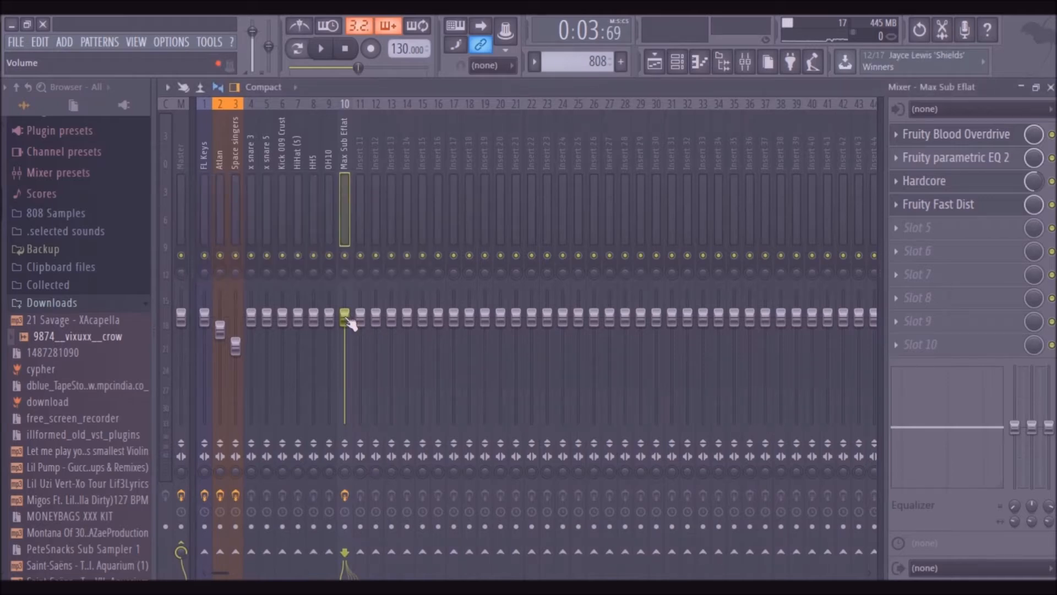
{"action": "key", "text": "space"}
{"action": "left_click_drag", "start_coordinate": [350, 323], "coordinate": [348, 368]}
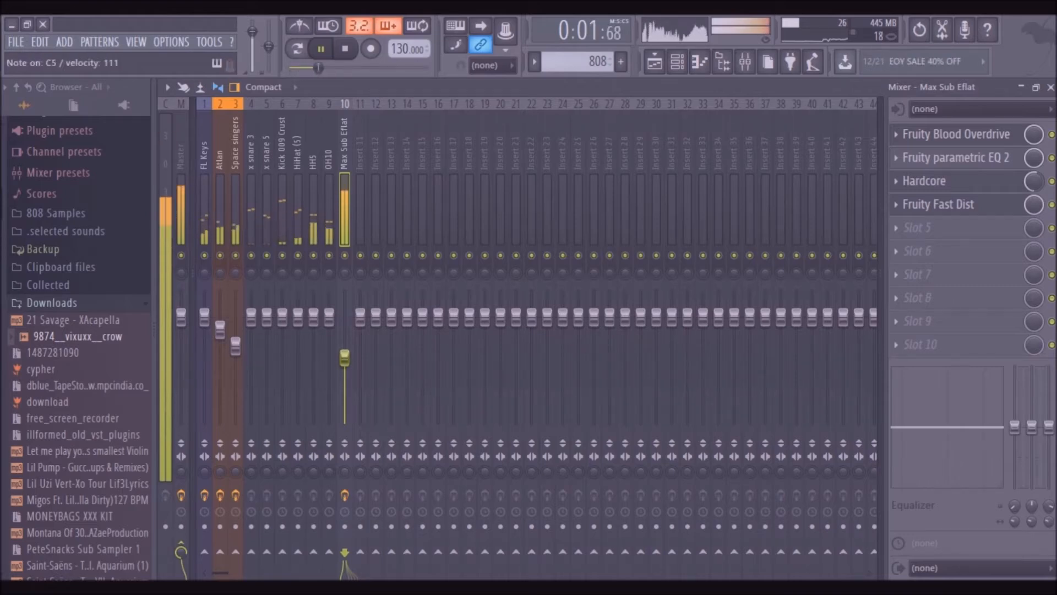
{"action": "key", "text": "space"}
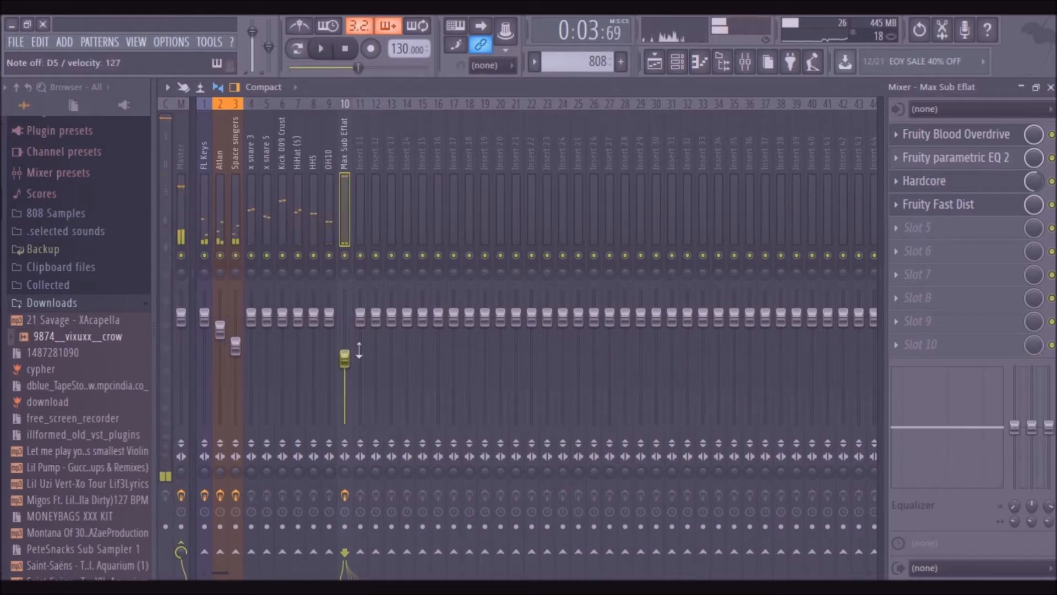
Step: Place 808 pattern clips at bars 1 and 3 on Track 5 of the playlist
{"action": "left_click", "coordinate": [654, 62]}
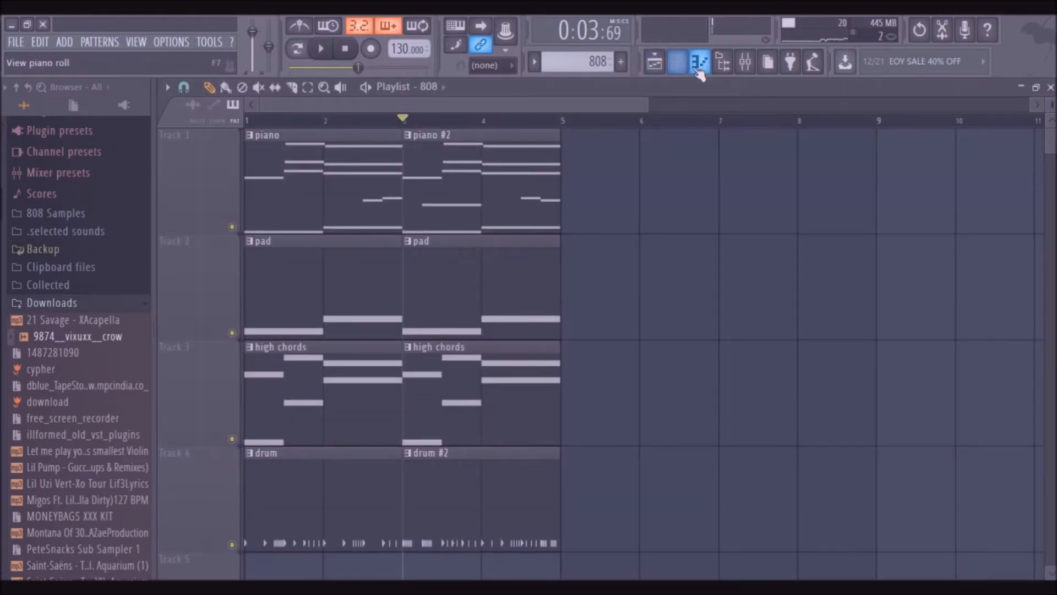
{"action": "left_click", "coordinate": [267, 577]}
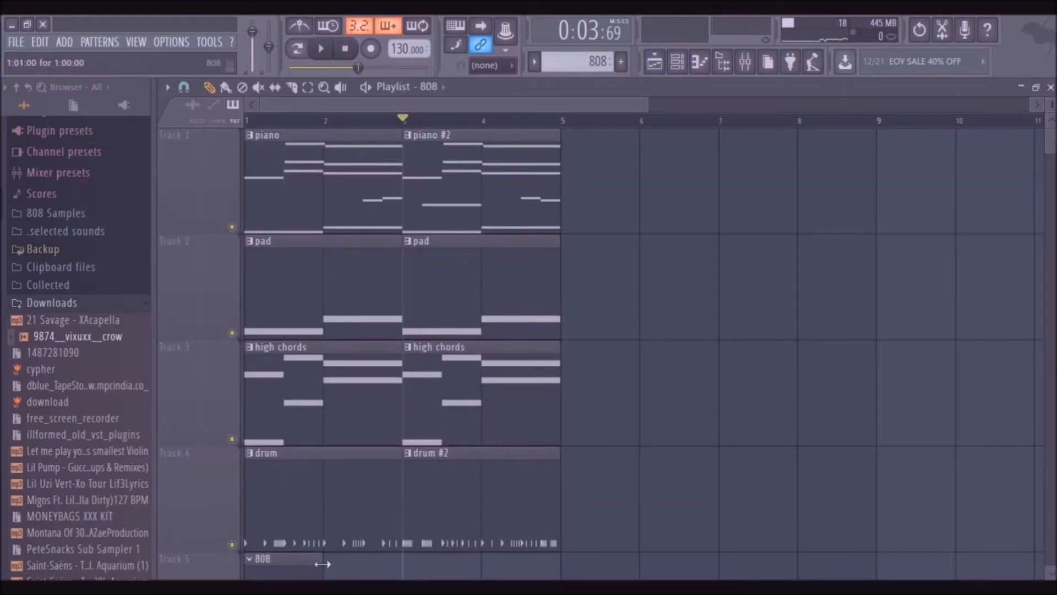
{"action": "left_click", "coordinate": [412, 573]}
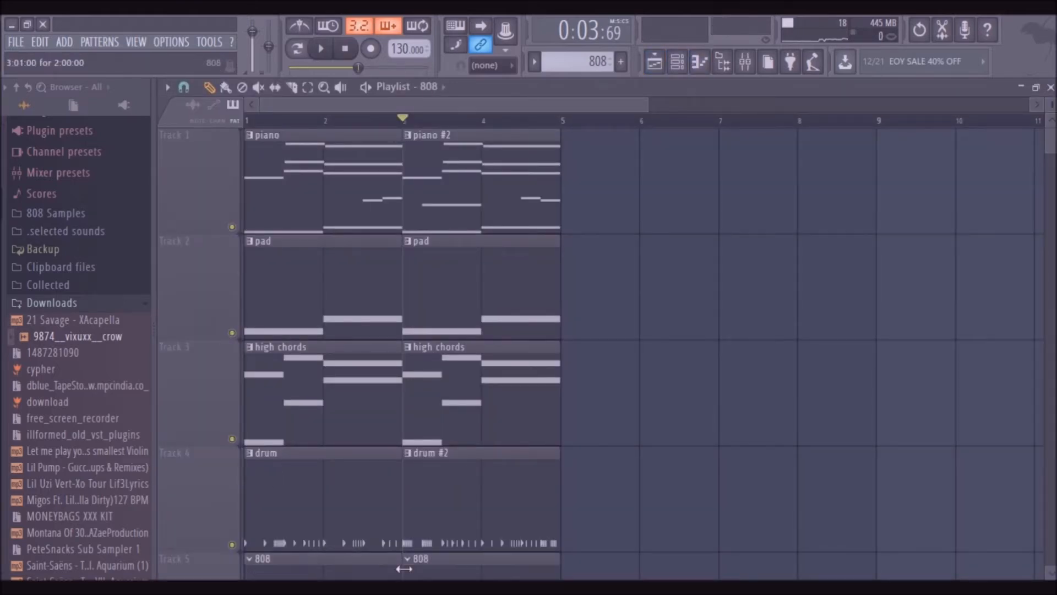
Step: In the Max Sub Eflat piano roll, draw a one-bar C5 note in bar 1 and a one-bar C#5 note in bar 2 at full velocity
{"action": "left_click", "coordinate": [678, 63]}
{"action": "left_click", "coordinate": [316, 227]}
{"action": "left_click", "coordinate": [215, 313]}
{"action": "left_click_drag", "start_coordinate": [219, 312], "coordinate": [565, 381]}
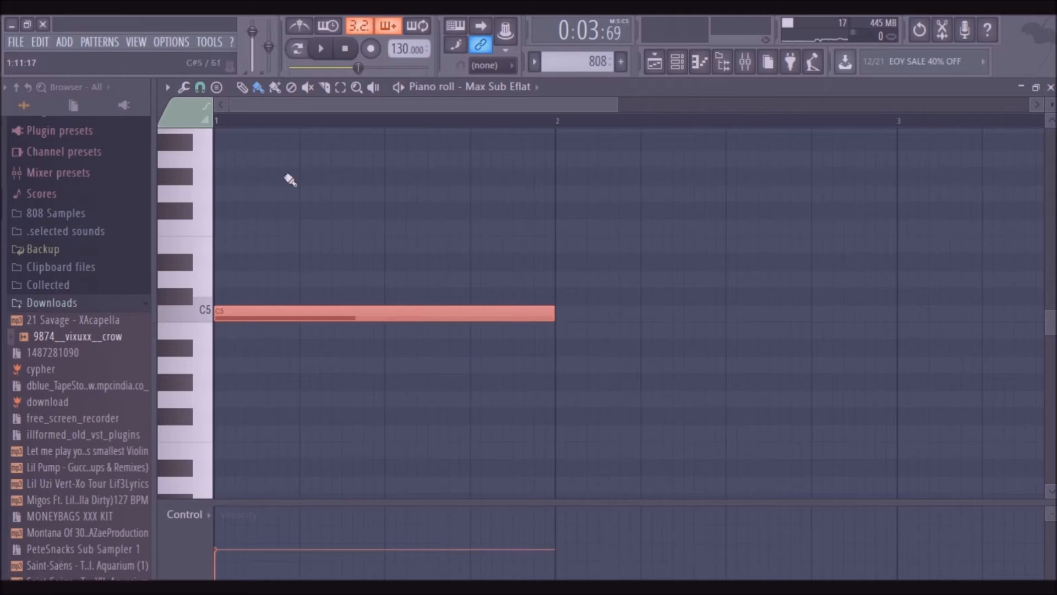
{"action": "left_click", "coordinate": [200, 87]}
{"action": "left_click", "coordinate": [220, 263]}
{"action": "left_click", "coordinate": [564, 297]}
{"action": "mouse_move", "coordinate": [237, 532]}
{"action": "left_mouse_down"}
{"action": "mouse_move", "coordinate": [235, 514]}
{"action": "mouse_move", "coordinate": [453, 441]}
{"action": "mouse_move", "coordinate": [567, 441]}
{"action": "left_mouse_up"}
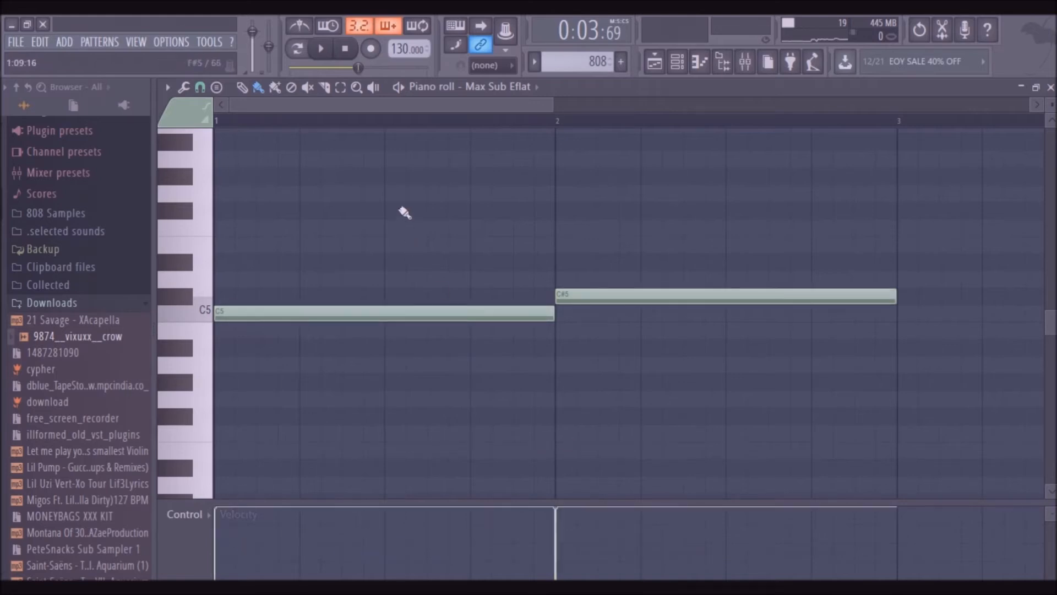
Step: Shorten the C5 and C#5 notes to half a bar each, playing the beat before and after the edit
{"action": "key", "text": "space"}
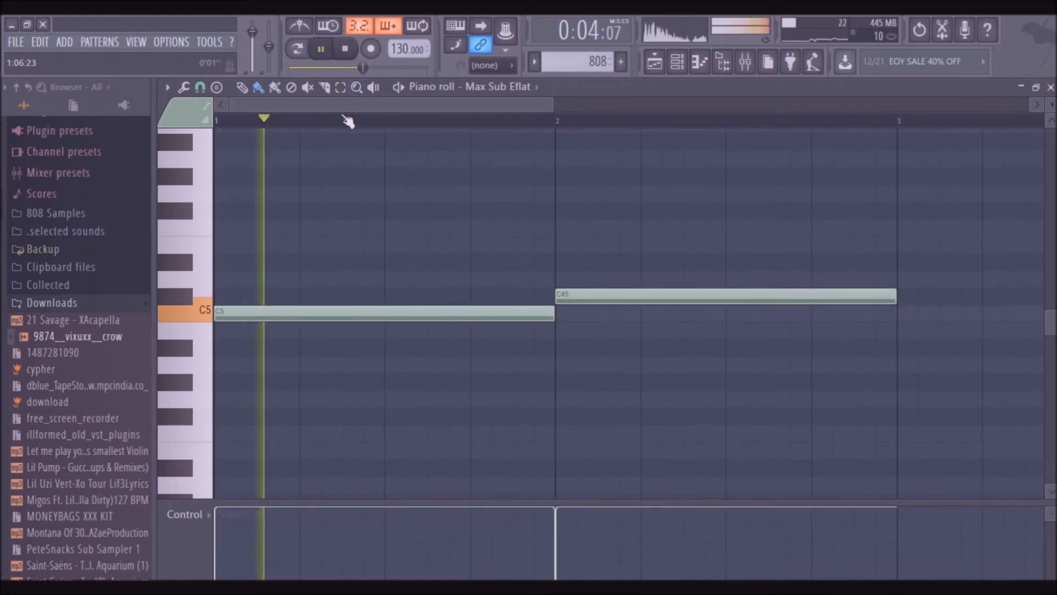
{"action": "key", "text": "space"}
{"action": "left_click_drag", "start_coordinate": [555, 314], "coordinate": [384, 332]}
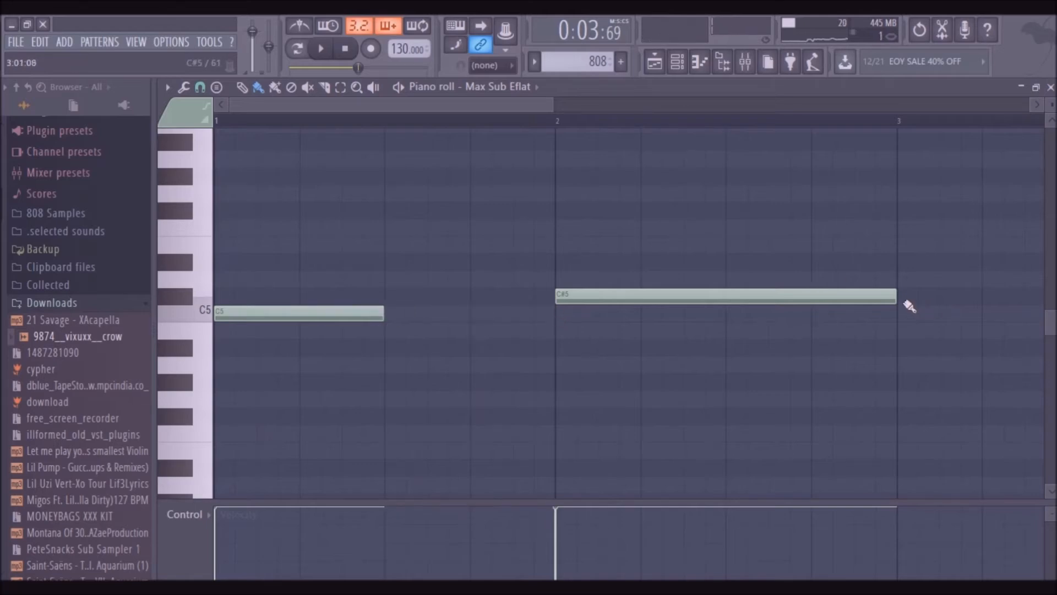
{"action": "left_click", "coordinate": [900, 298]}
{"action": "right_click", "coordinate": [902, 298]}
{"action": "left_click_drag", "start_coordinate": [899, 301], "coordinate": [712, 302]}
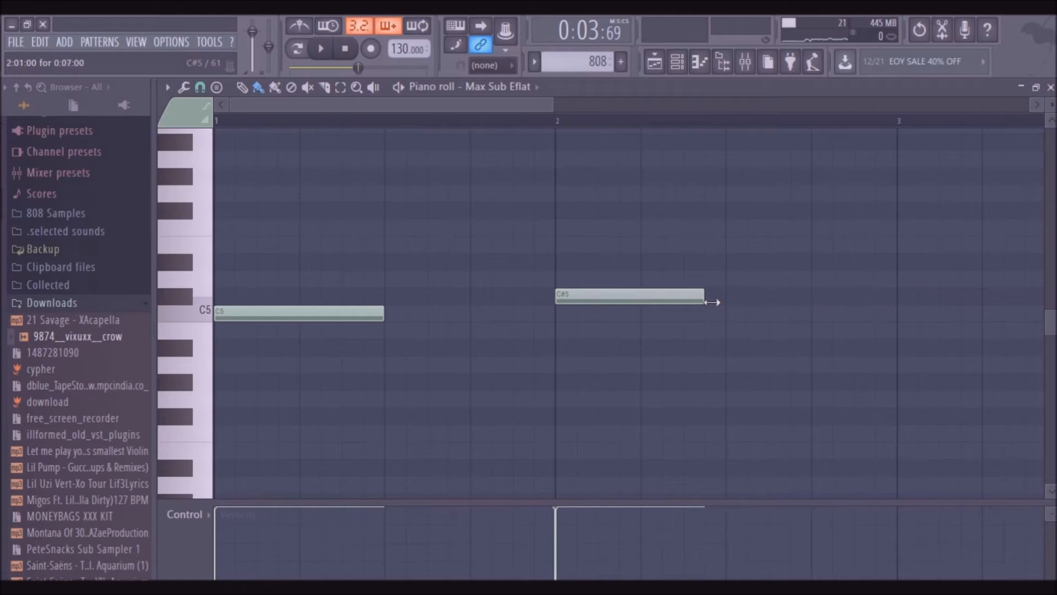
{"action": "key", "text": "space"}
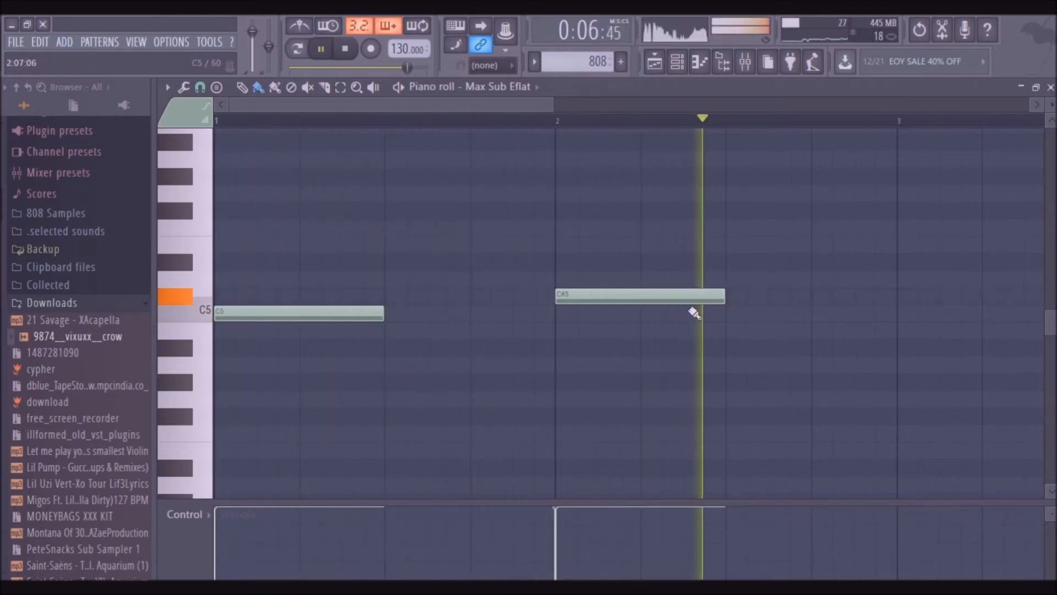
{"action": "key", "text": "space"}
Step: Shorten the C#5 note to two steps and add four-step notes at C#5 on bar 2 step 5 and C5 on bar 1 step 11
{"action": "left_click_drag", "start_coordinate": [723, 299], "coordinate": [604, 294]}
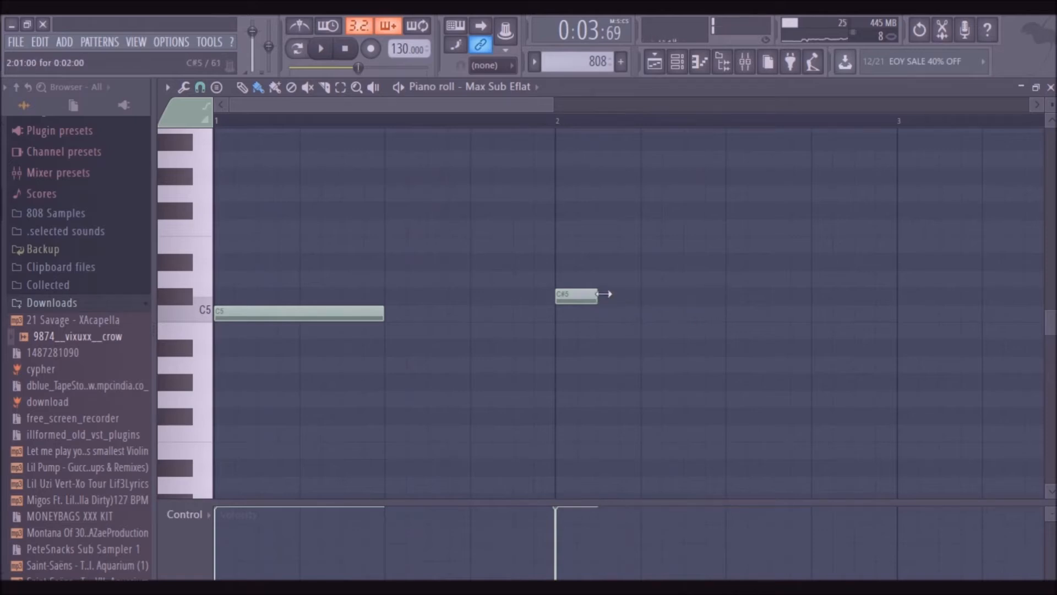
{"action": "left_click", "coordinate": [655, 300]}
{"action": "left_click_drag", "start_coordinate": [678, 298], "coordinate": [710, 301]}
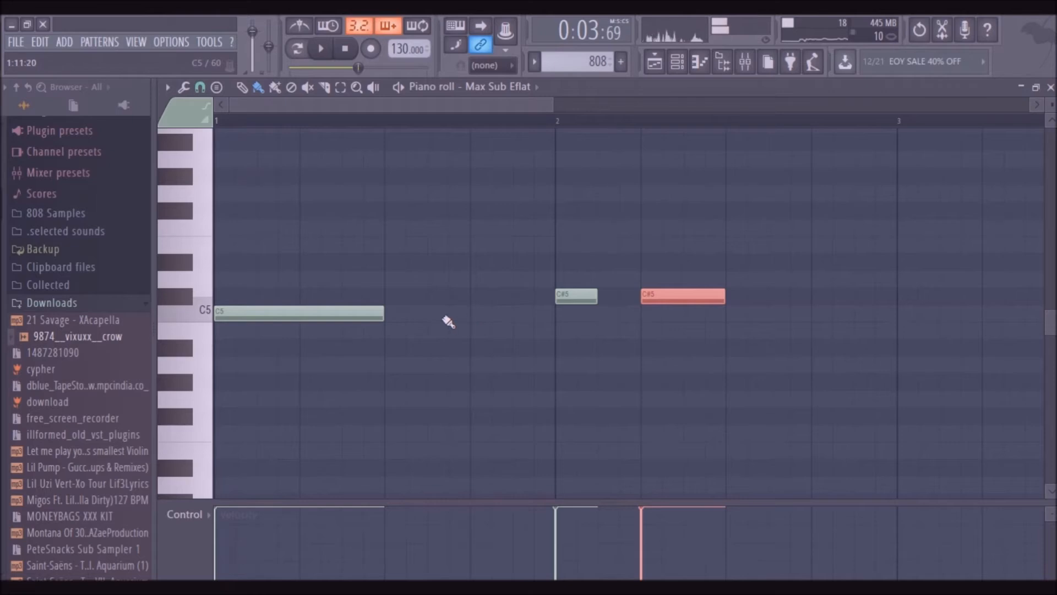
{"action": "left_click", "coordinate": [434, 314]}
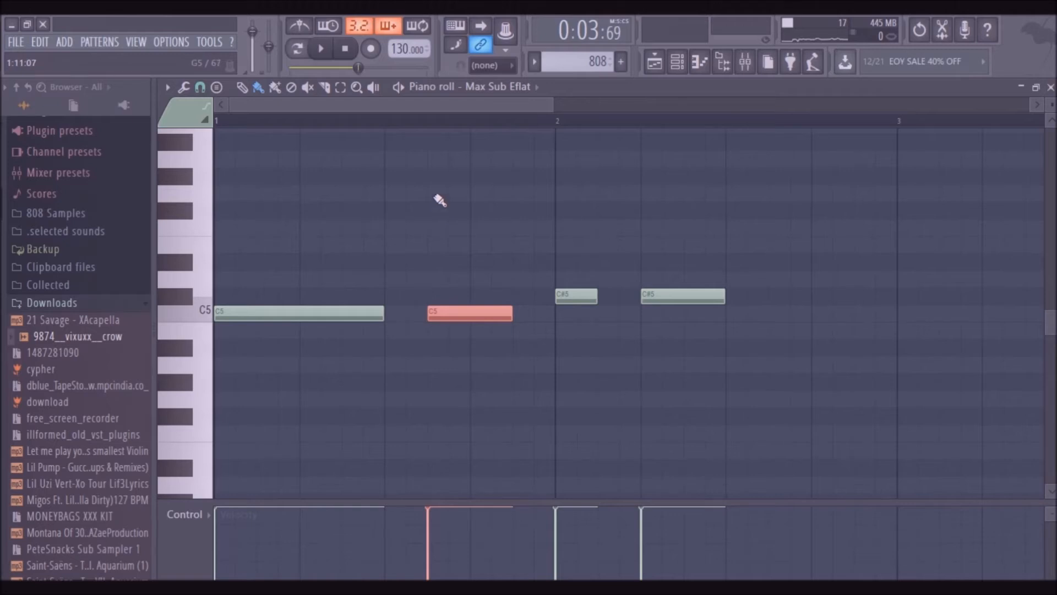
Step: Add a one-step C6 slide note at the start of the second C5 note in bar 1
{"action": "left_click", "coordinate": [439, 200]}
{"action": "scroll", "coordinate": [440, 201], "scroll_direction": "up", "scroll_amount": 4}
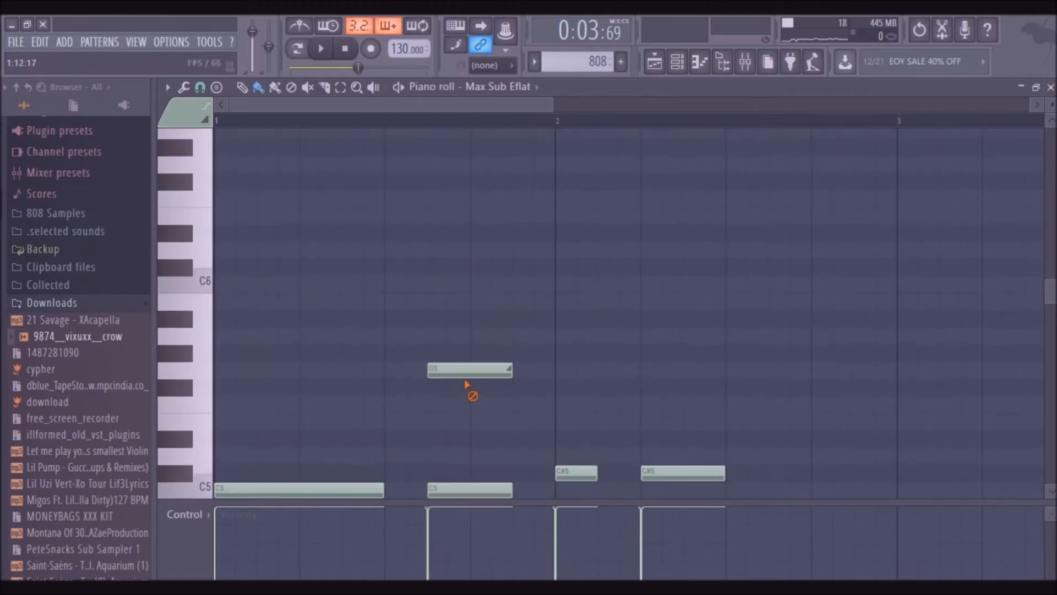
{"action": "left_click_drag", "start_coordinate": [460, 370], "coordinate": [434, 288]}
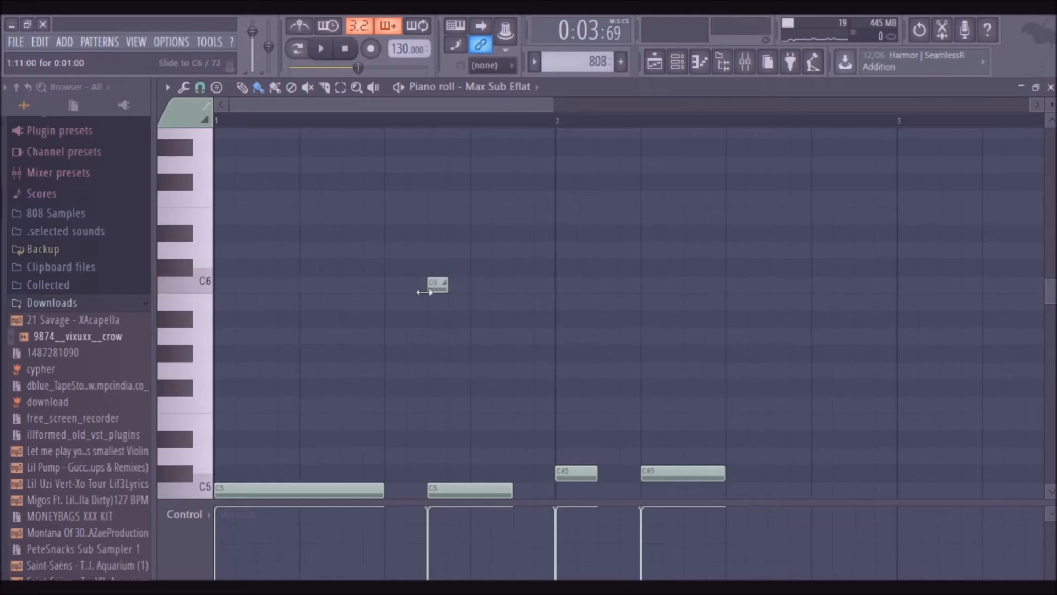
Step: Place a regular two-step C6 note at the end of bar 1 while listening to the bass line
{"action": "key", "text": "space"}
{"action": "left_click", "coordinate": [516, 284]}
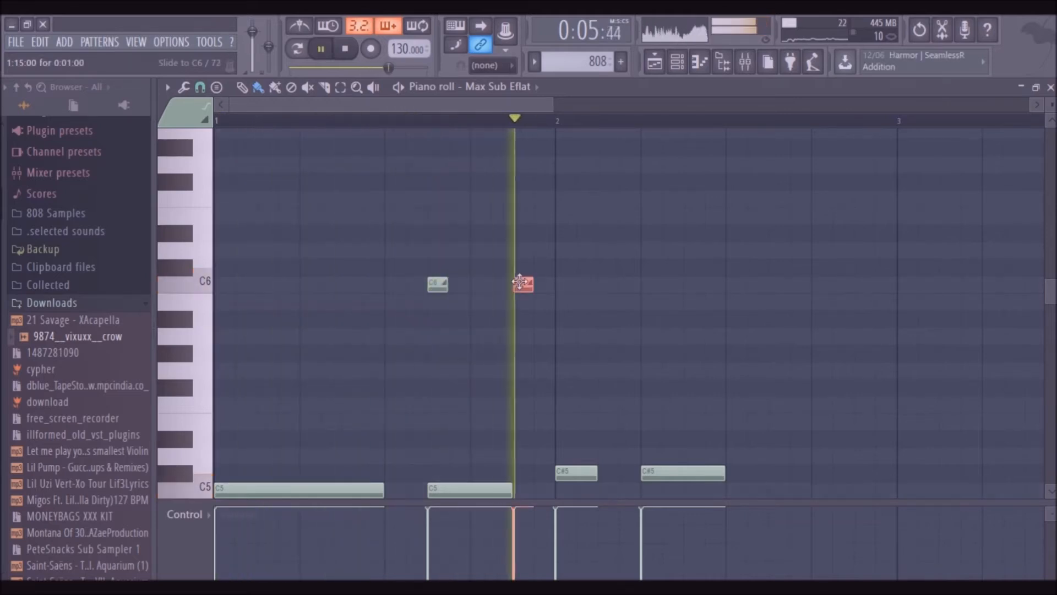
{"action": "right_click", "coordinate": [530, 285]}
{"action": "left_click_drag", "start_coordinate": [532, 286], "coordinate": [555, 287]}
{"action": "right_click", "coordinate": [543, 286]}
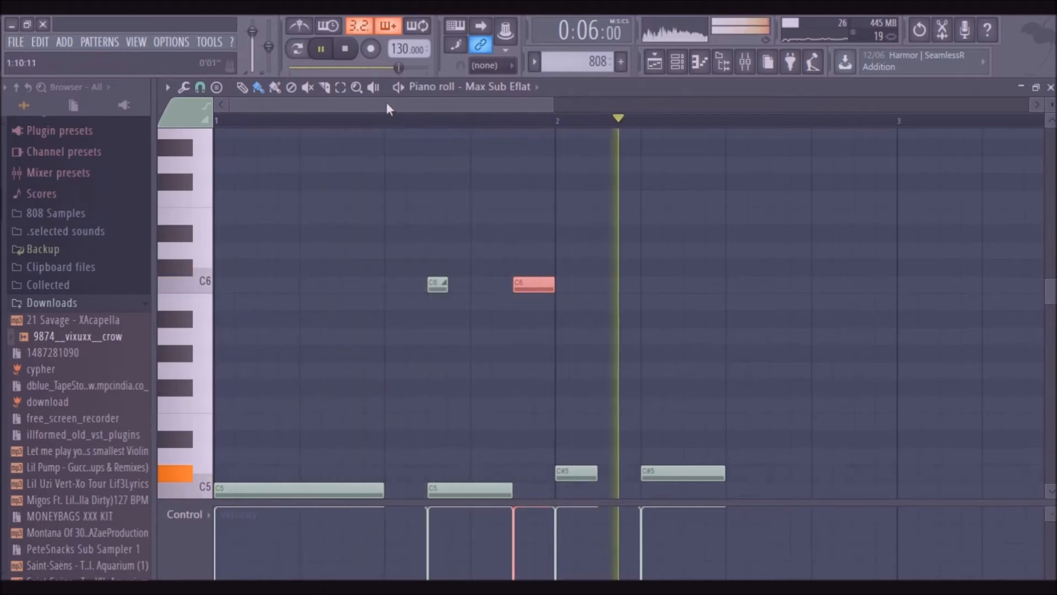
{"action": "key", "text": "space"}
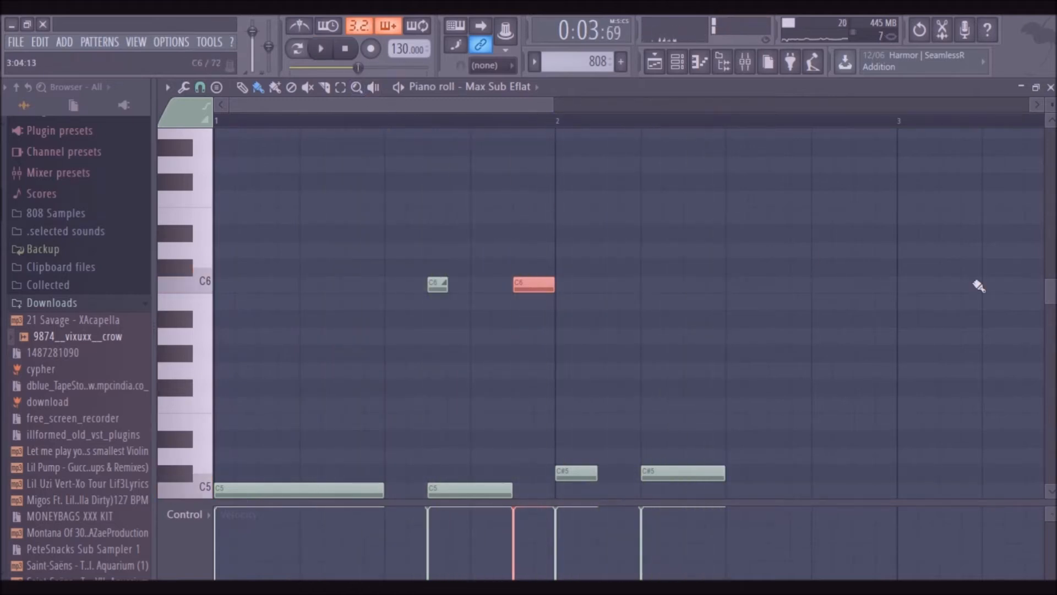
Step: Add a two-step C#5 note at step 11 of bar 2
{"action": "scroll", "coordinate": [1048, 300], "scroll_direction": "down", "scroll_amount": 3}
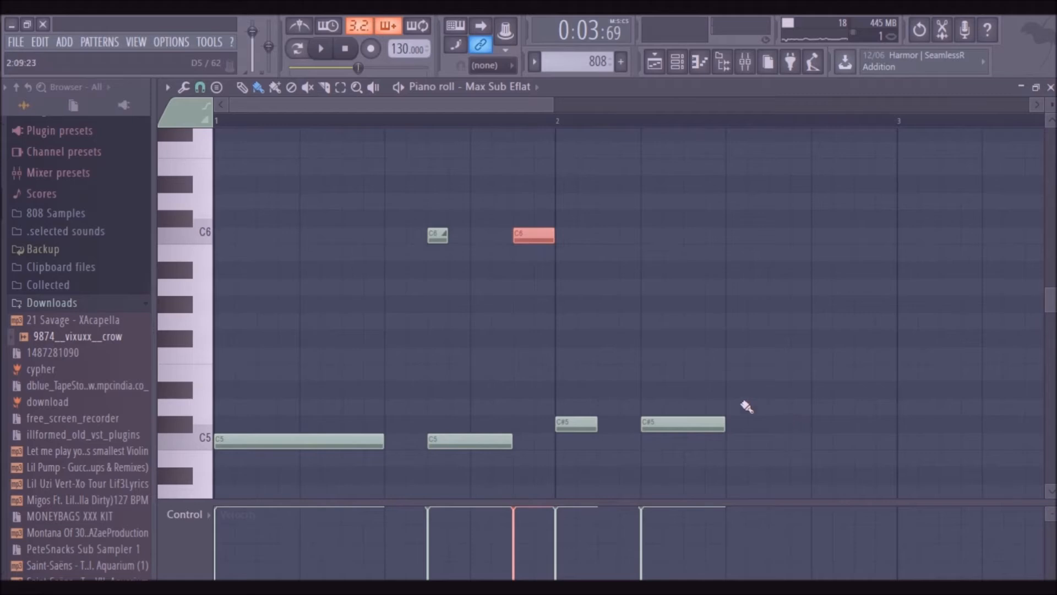
{"action": "left_click", "coordinate": [776, 424]}
{"action": "mouse_move", "coordinate": [786, 416]}
{"action": "left_mouse_down"}
{"action": "mouse_move", "coordinate": [786, 380]}
{"action": "mouse_move", "coordinate": [786, 431]}
{"action": "left_mouse_up"}
Step: Move the three C#5 notes in bar 2 up to D5
{"action": "left_click_drag", "start_coordinate": [578, 420], "coordinate": [581, 398]}
{"action": "left_click", "coordinate": [666, 421]}
{"action": "left_click_drag", "start_coordinate": [666, 422], "coordinate": [666, 405]}
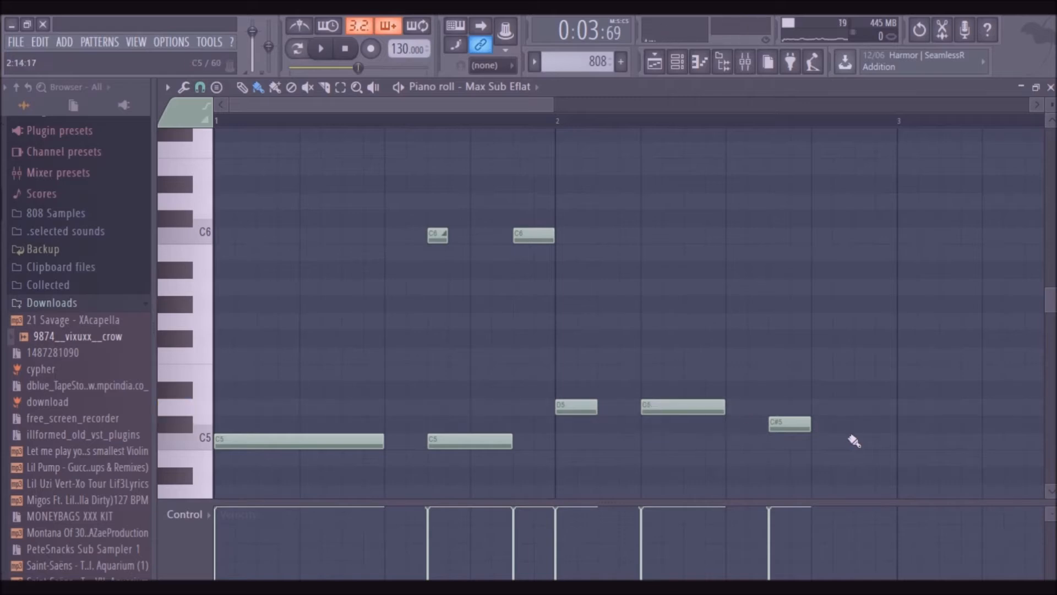
{"action": "left_click_drag", "start_coordinate": [790, 422], "coordinate": [790, 406]}
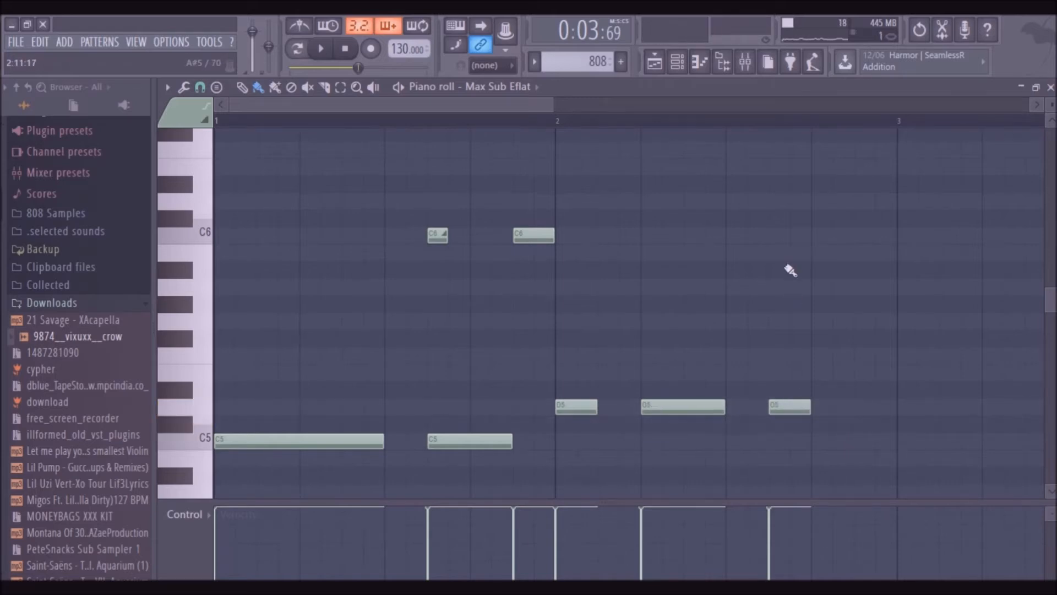
Step: Add a one-step D6 slide note at the start of the last D5 note in bar 2 and extend that D5 to the bar's end
{"action": "left_click", "coordinate": [770, 190]}
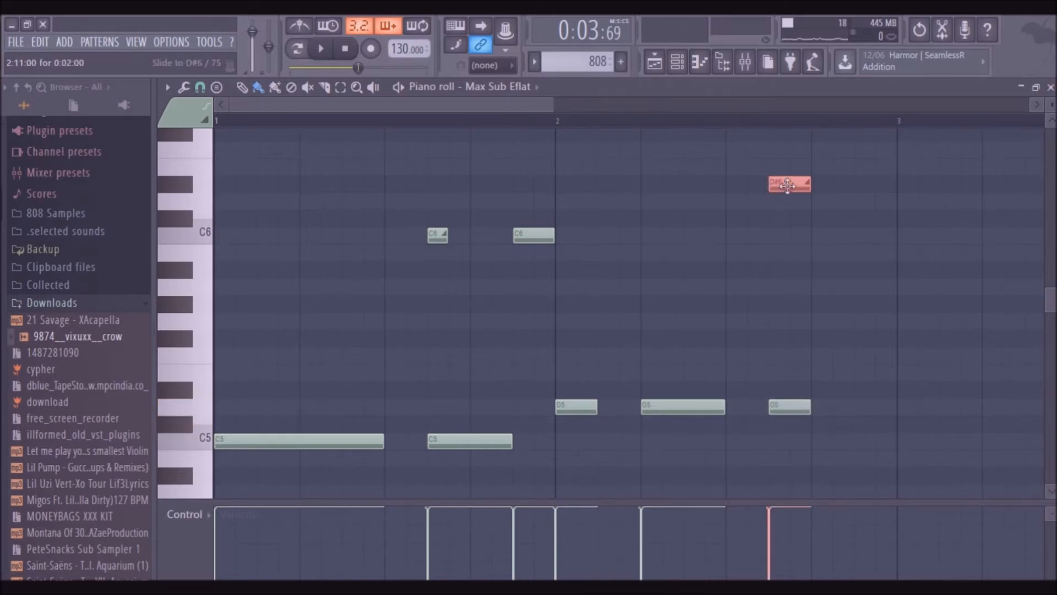
{"action": "left_click_drag", "start_coordinate": [772, 187], "coordinate": [787, 208]}
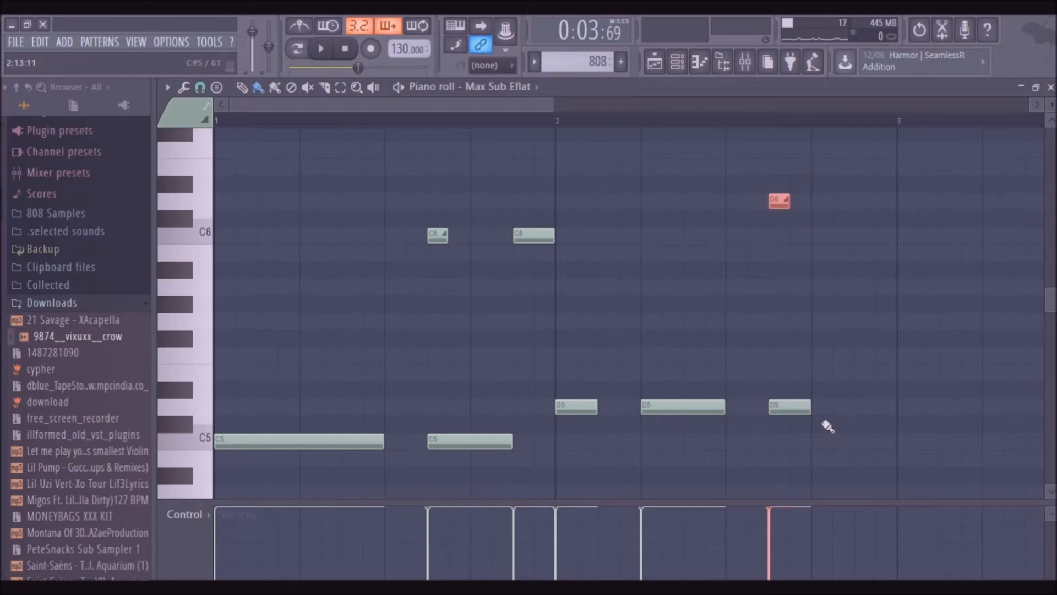
{"action": "left_click_drag", "start_coordinate": [809, 412], "coordinate": [895, 414]}
{"action": "key", "text": "space"}
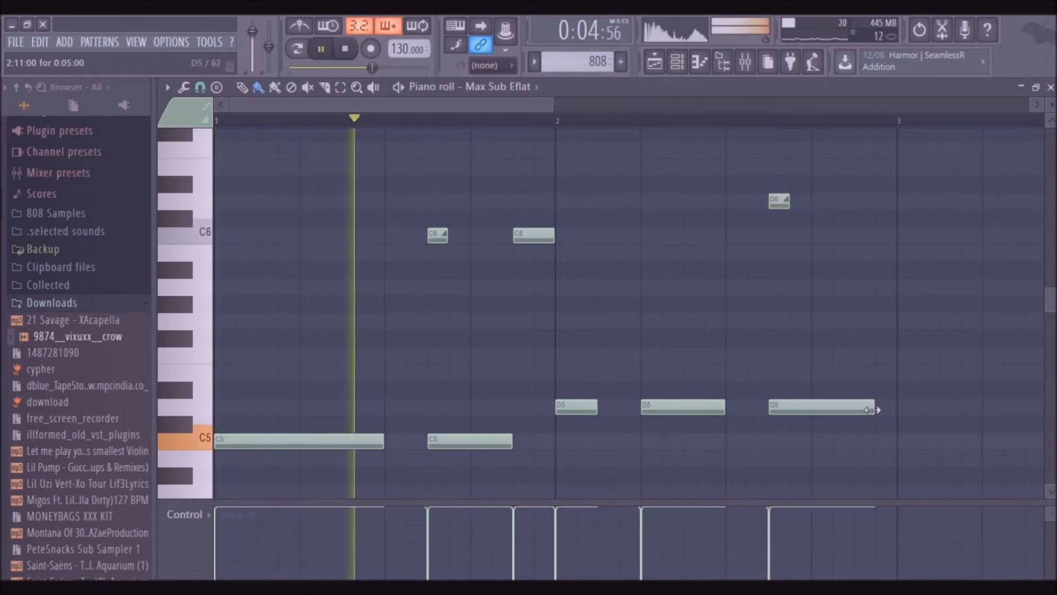
Step: Place a one-step D#6 slide note at step 15 of bar 2 while listening to the bass line
{"action": "left_click", "coordinate": [861, 184]}
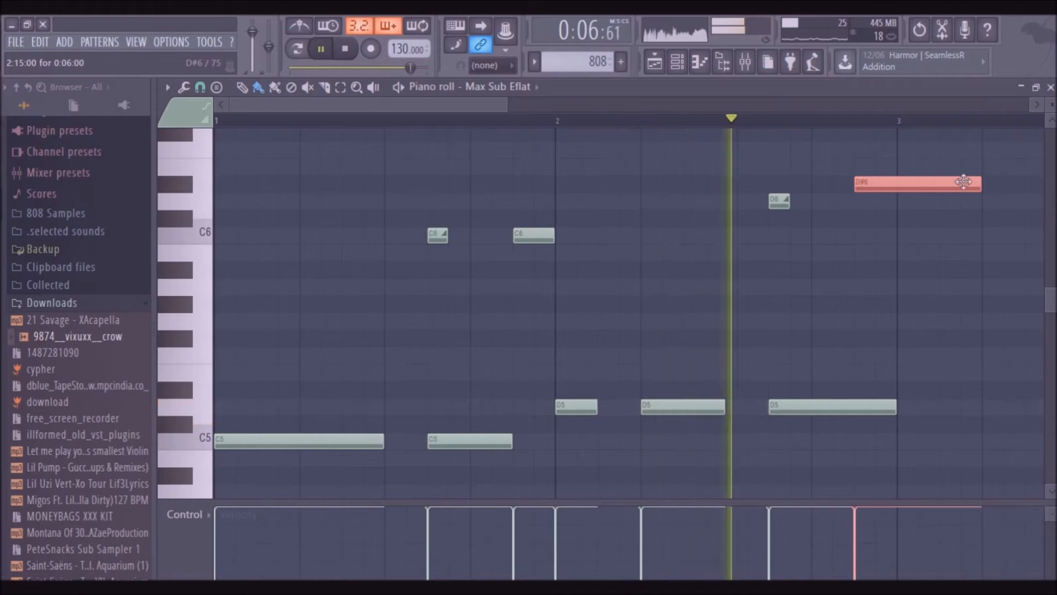
{"action": "left_click_drag", "start_coordinate": [975, 185], "coordinate": [873, 200]}
{"action": "right_click", "coordinate": [865, 185]}
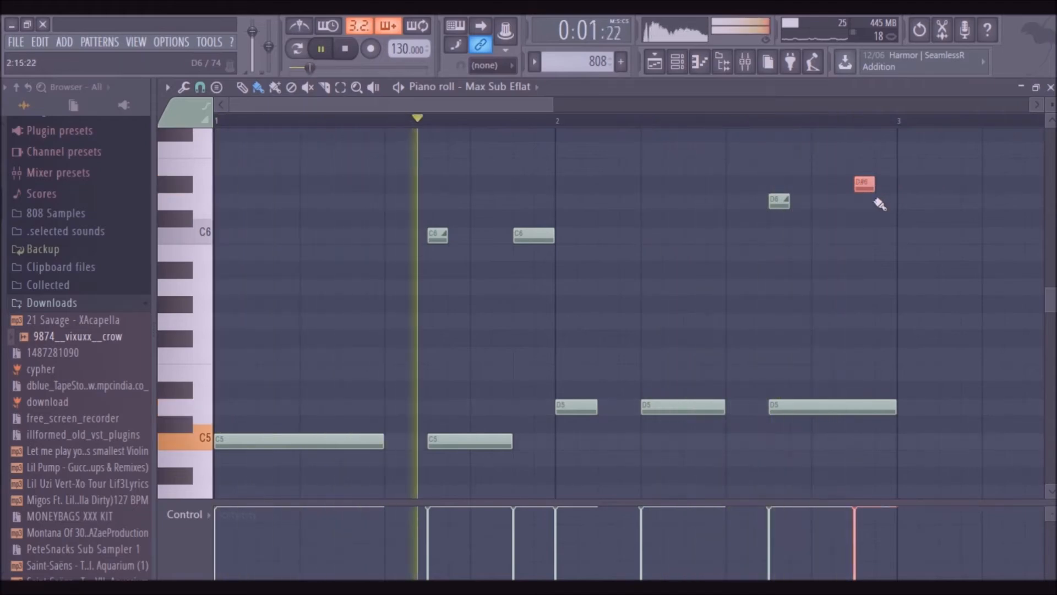
{"action": "left_click", "coordinate": [863, 184]}
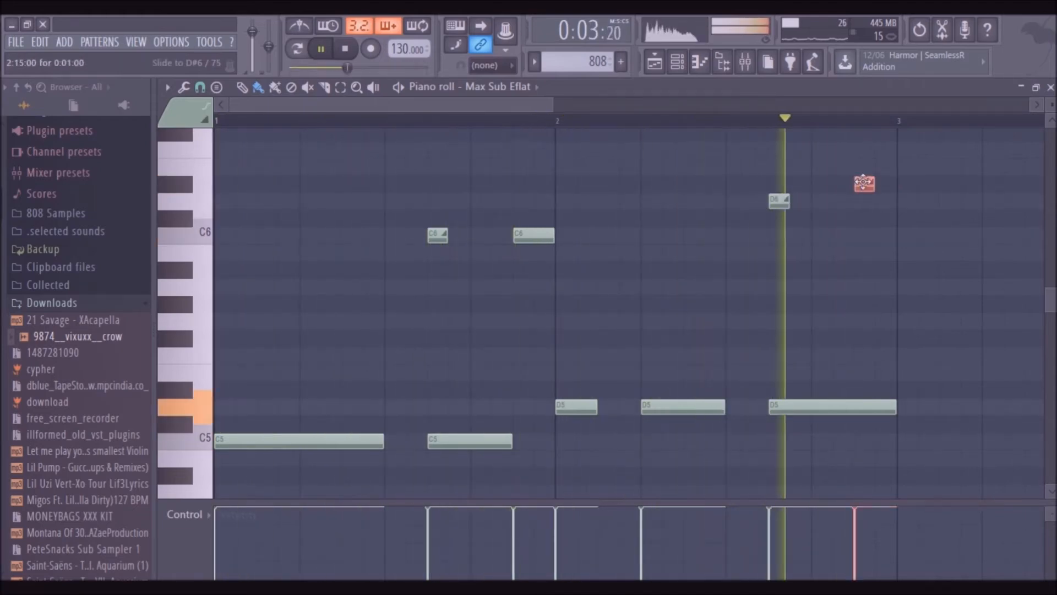
Step: Make the second 808 clip in the playlist unique and open its notes in the piano roll
{"action": "left_click", "coordinate": [654, 61]}
{"action": "key", "text": "space"}
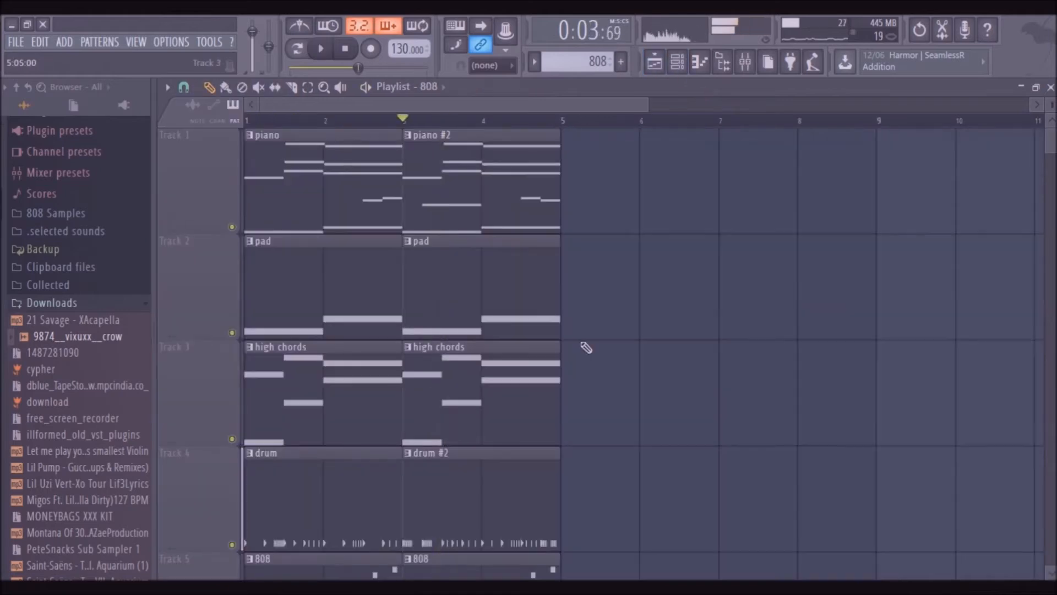
{"action": "left_click", "coordinate": [324, 87]}
{"action": "right_click", "coordinate": [267, 121]}
{"action": "left_click", "coordinate": [209, 87]}
{"action": "scroll", "coordinate": [751, 123], "scroll_direction": "down", "scroll_amount": 5}
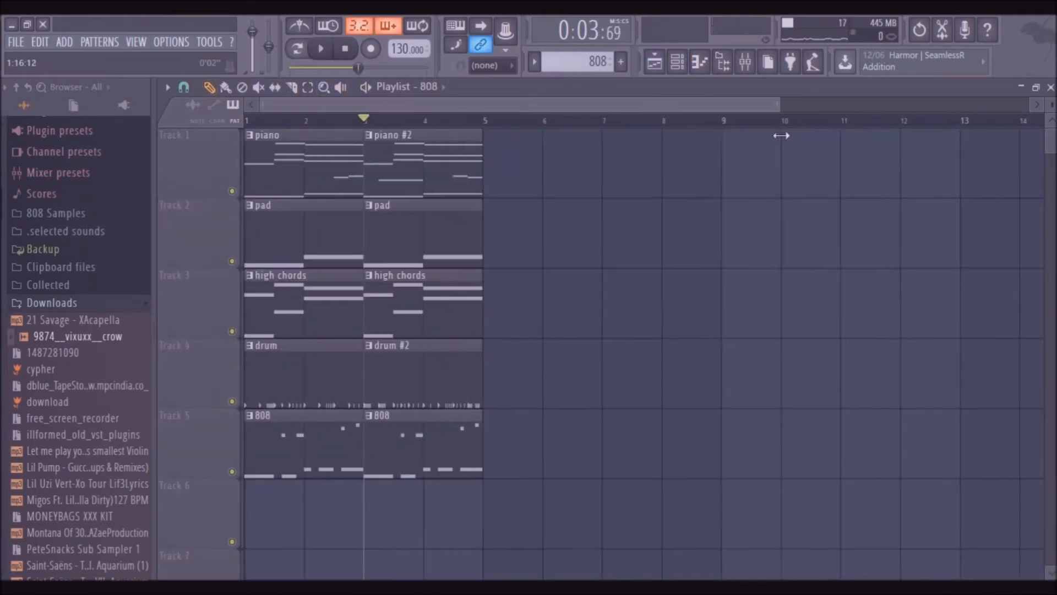
{"action": "left_click", "coordinate": [364, 415]}
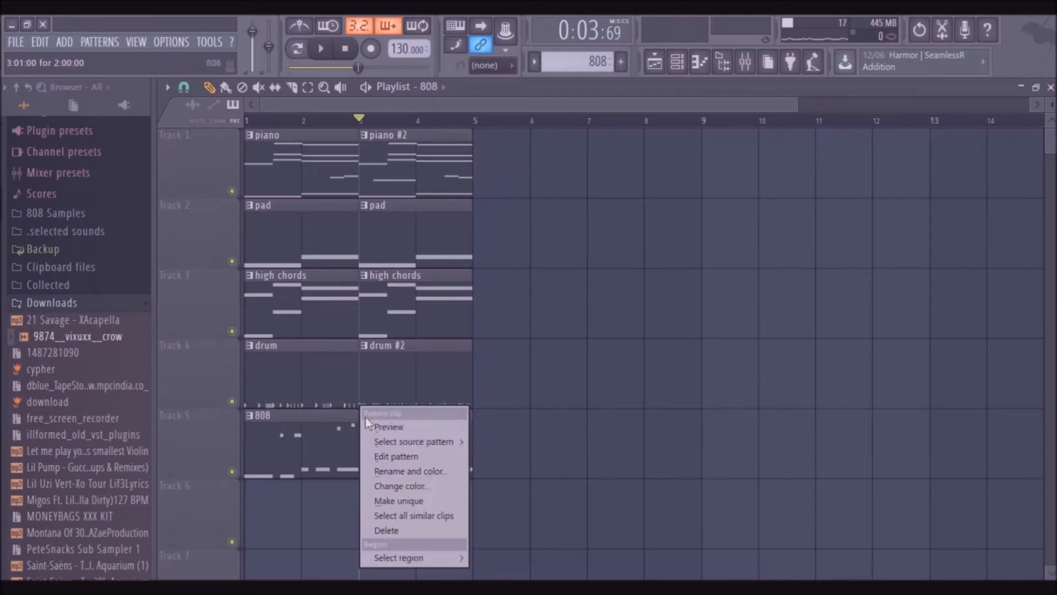
{"action": "left_click", "coordinate": [432, 494]}
{"action": "double_click", "coordinate": [422, 465]}
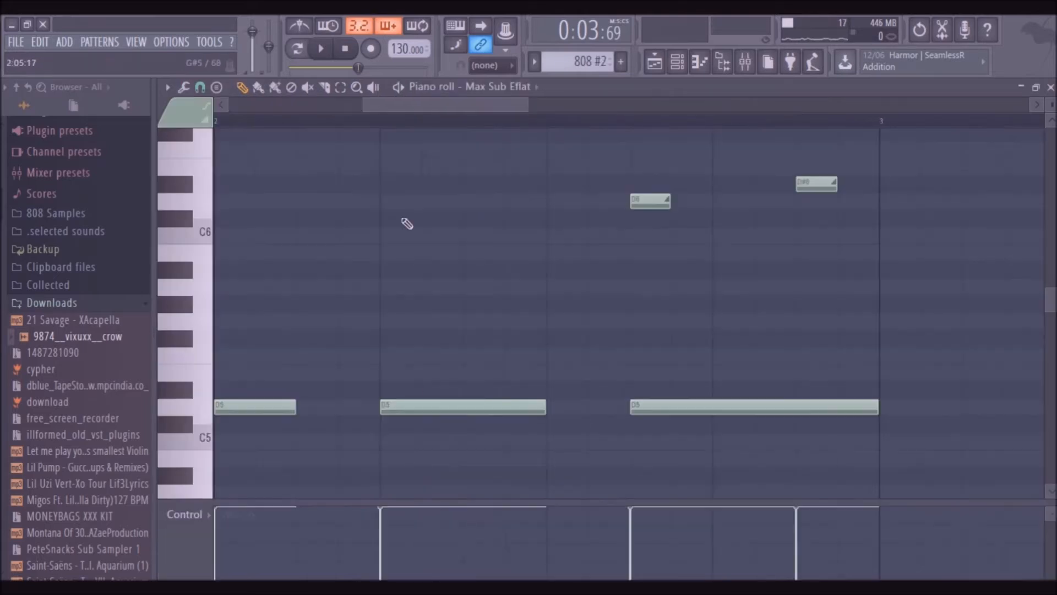
Step: Shorten the first C5 note in bar 1 to two steps and add a four-step C5 note at step 5
{"action": "right_click", "coordinate": [384, 210]}
{"action": "left_click", "coordinate": [240, 88]}
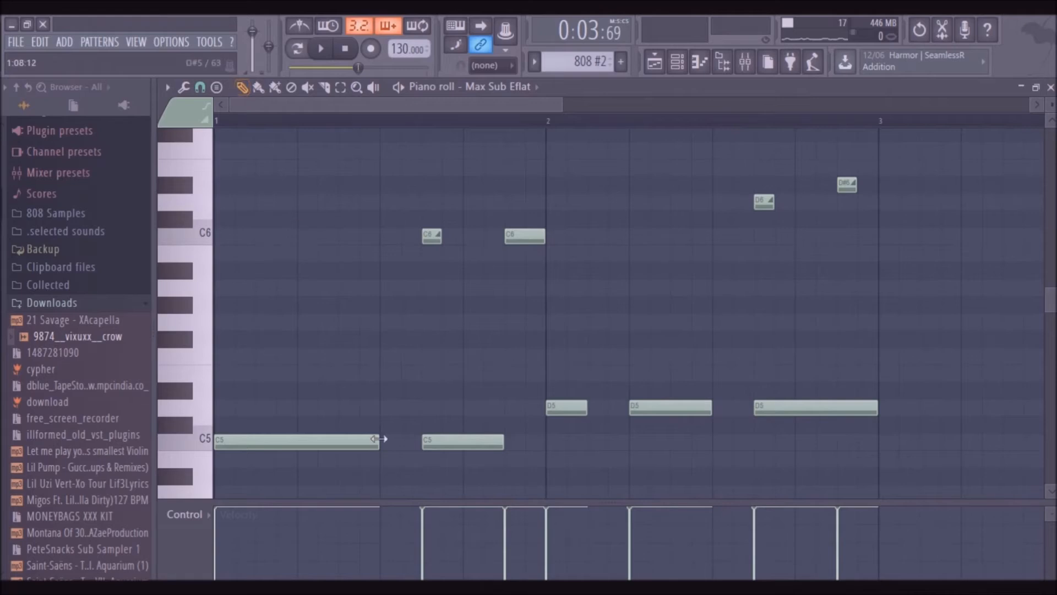
{"action": "mouse_move", "coordinate": [379, 449]}
{"action": "left_mouse_down"}
{"action": "mouse_move", "coordinate": [237, 448]}
{"action": "mouse_move", "coordinate": [255, 448]}
{"action": "left_mouse_up"}
{"action": "left_click", "coordinate": [300, 442]}
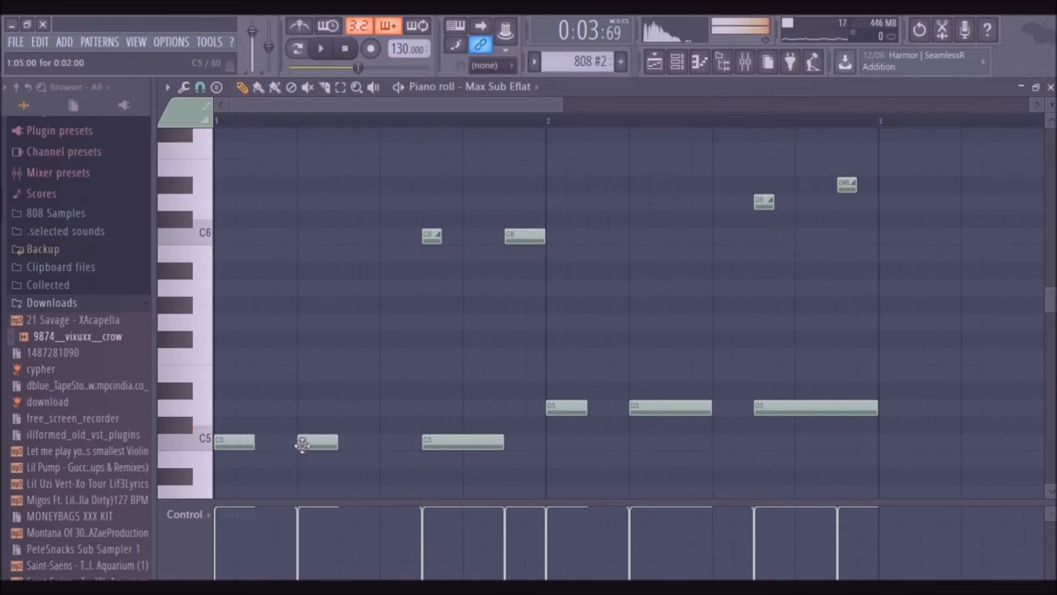
{"action": "left_click_drag", "start_coordinate": [338, 443], "coordinate": [388, 449]}
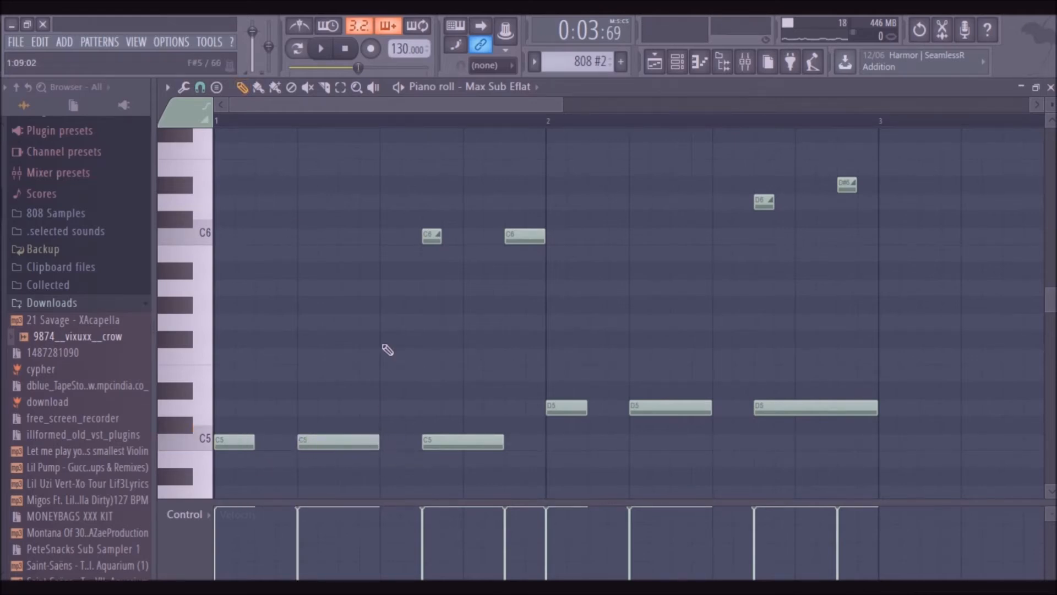
Step: Revise the 808 #2 bassline: move the C6 slide to beat 4, lower bar 1's last note to C5, remove the D#6 slide, split the final D5
{"action": "left_click_drag", "start_coordinate": [441, 233], "coordinate": [511, 428]}
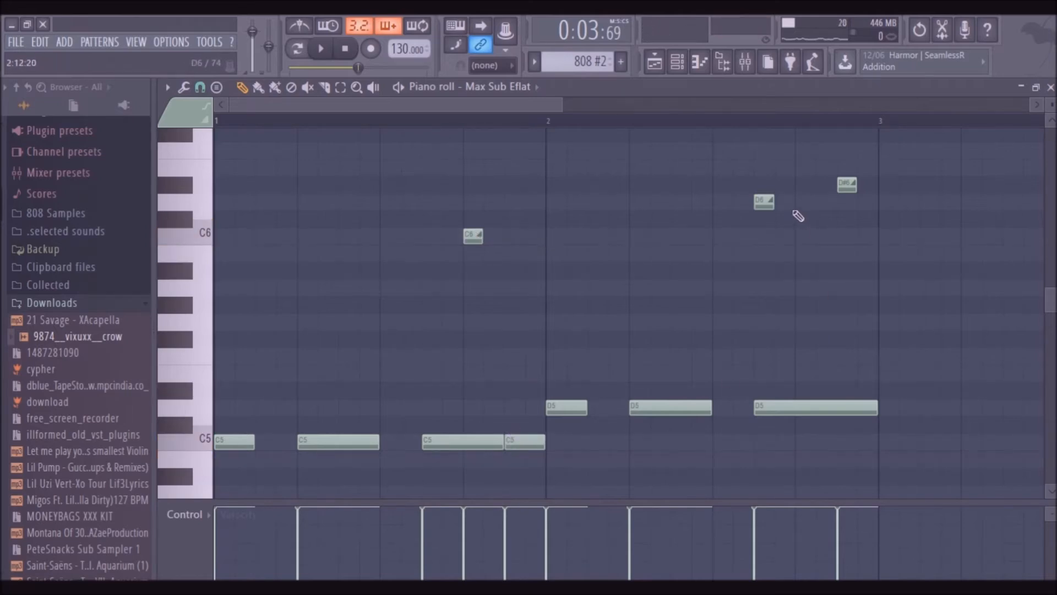
{"action": "right_click", "coordinate": [846, 186]}
{"action": "left_click_drag", "start_coordinate": [877, 413], "coordinate": [805, 415]}
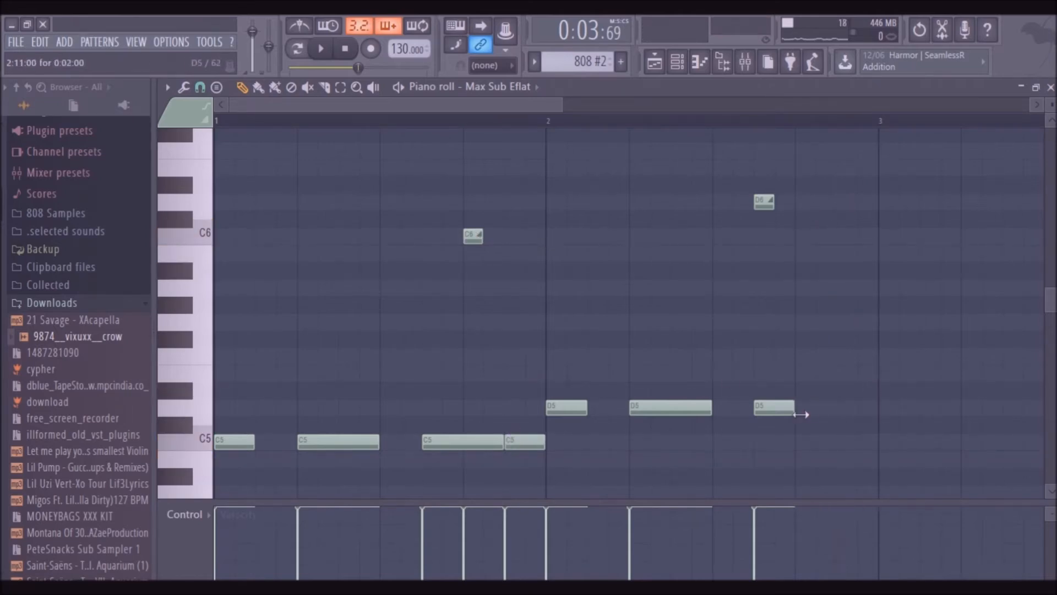
{"action": "left_click", "coordinate": [803, 412]}
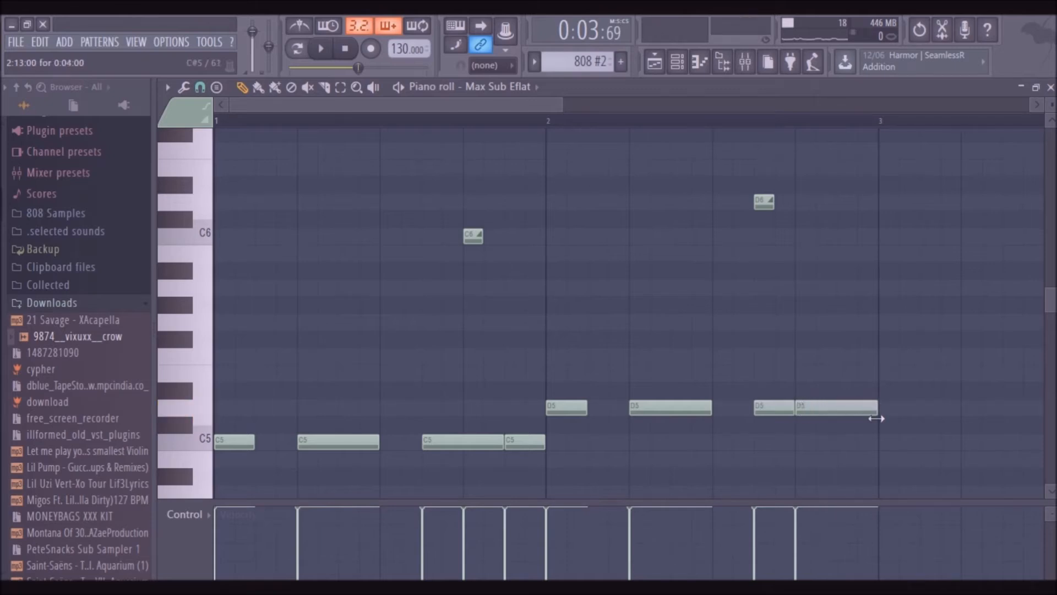
Step: Play the playlist arrangement from bar 1 to hear the revised 808 part
{"action": "left_click", "coordinate": [654, 62]}
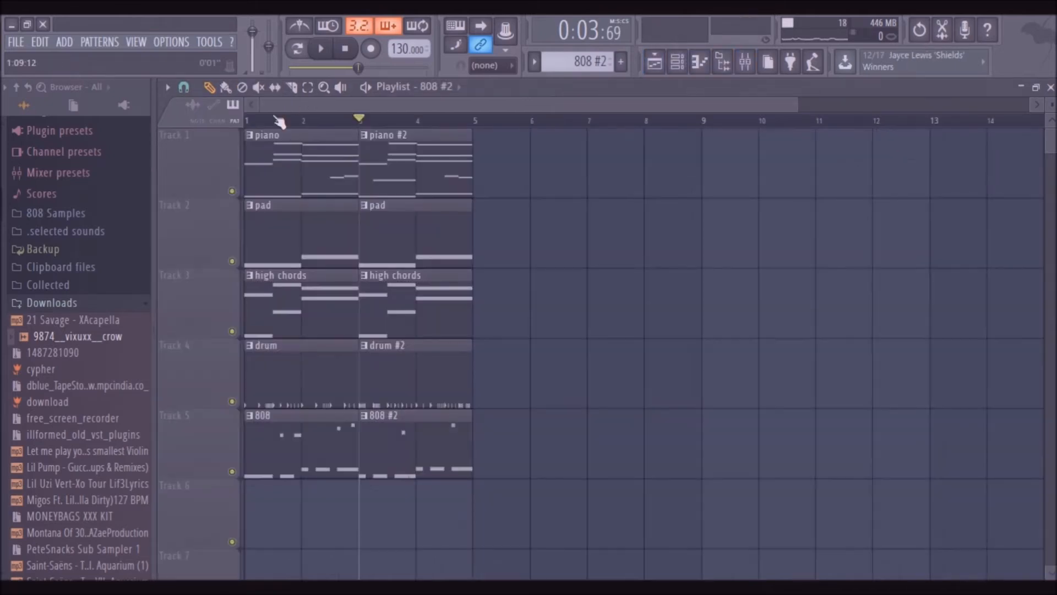
{"action": "left_click", "coordinate": [251, 121]}
{"action": "key", "text": "space"}
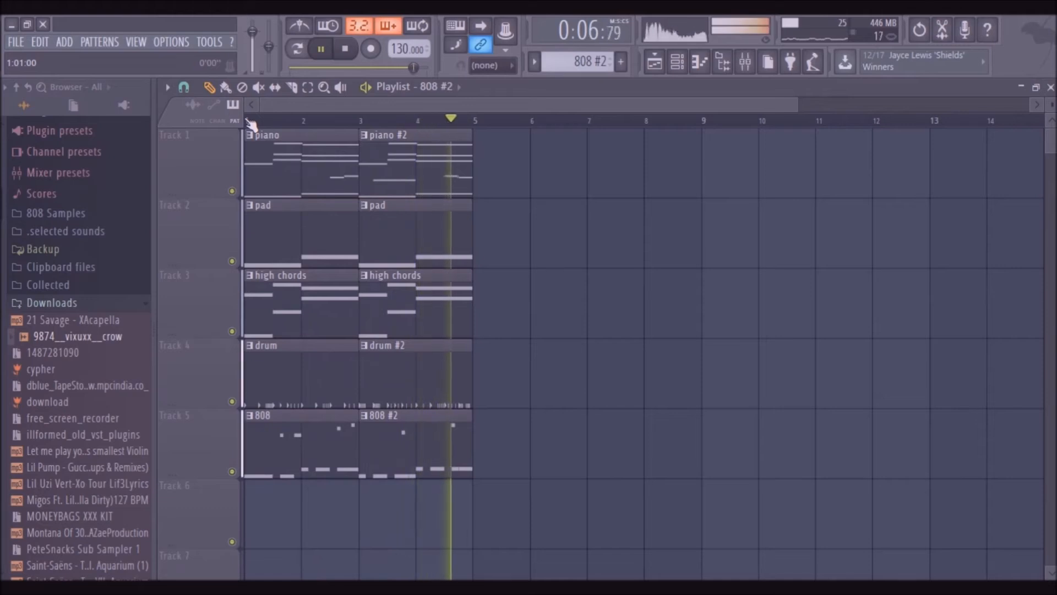
{"action": "key", "text": "space"}
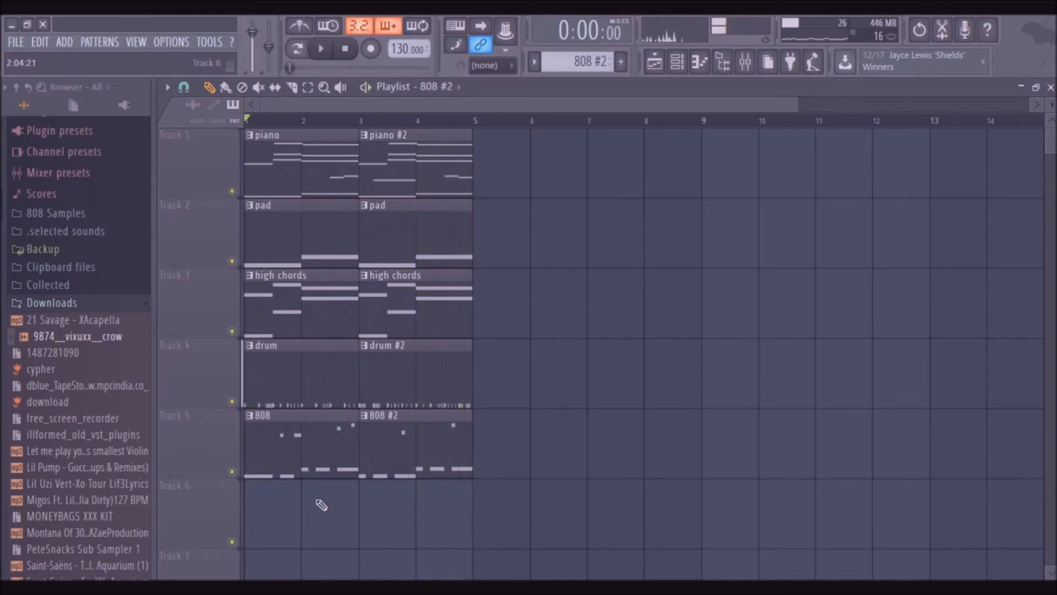
Step: Select all clips on Tracks 1 to 5 in bars 1 to 4 and duplicate them into bars 5 to 8
{"action": "left_click_drag", "start_coordinate": [491, 543], "coordinate": [246, 131]}
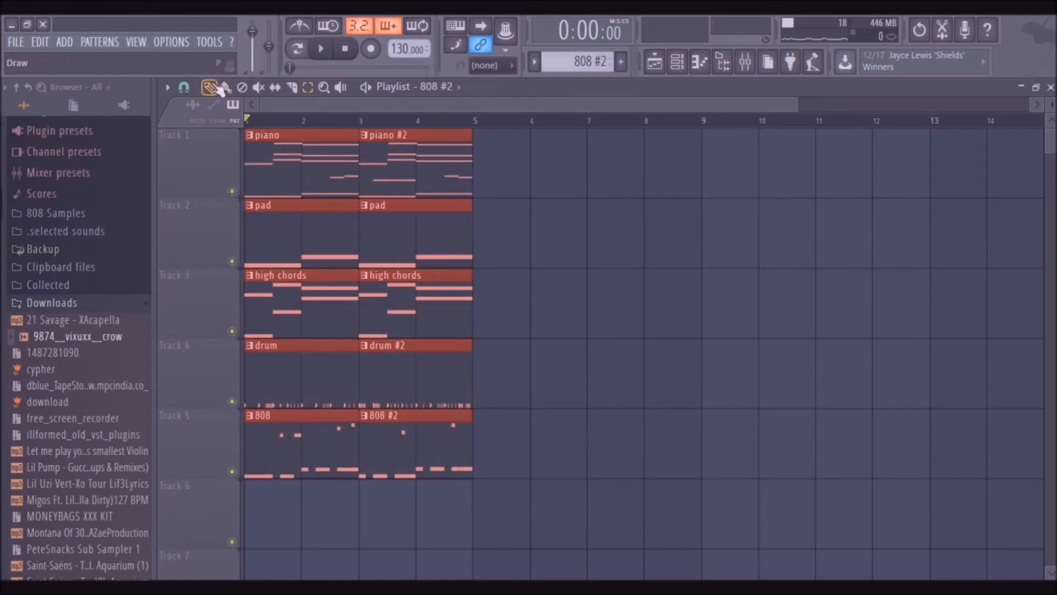
{"action": "key", "text": "shift+Right"}
{"action": "key", "text": "shift+Left"}
{"action": "key", "text": "ctrl+b"}
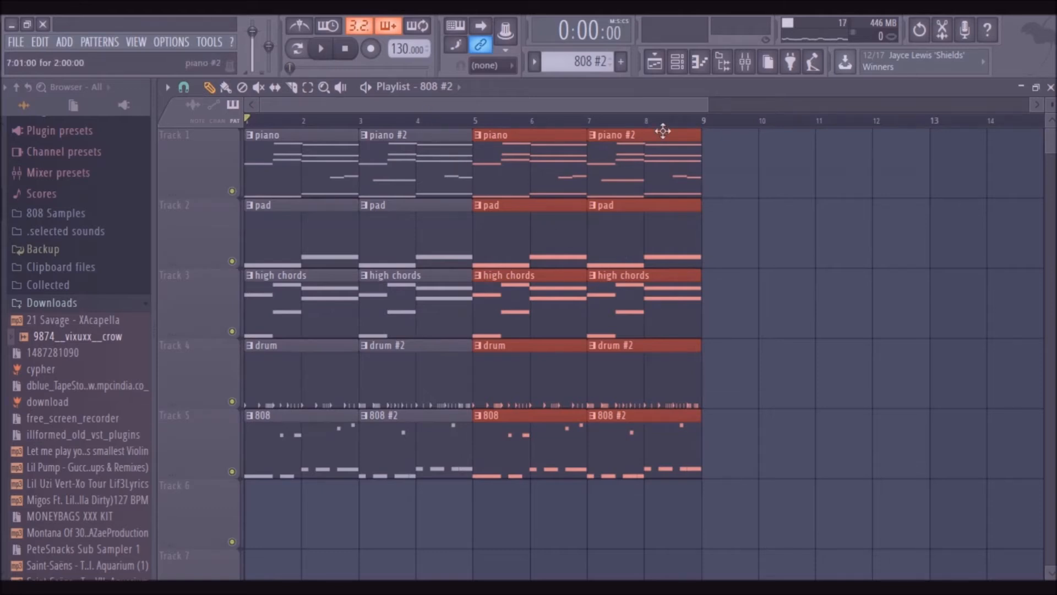
Step: Create a pattern named "bell" and draw a one-beat G4 note at its start for the Bell 001 Revved channel
{"action": "key", "text": "F4"}
{"action": "type", "text": "bell"}
{"action": "key", "text": "Return"}
{"action": "left_click", "coordinate": [677, 61]}
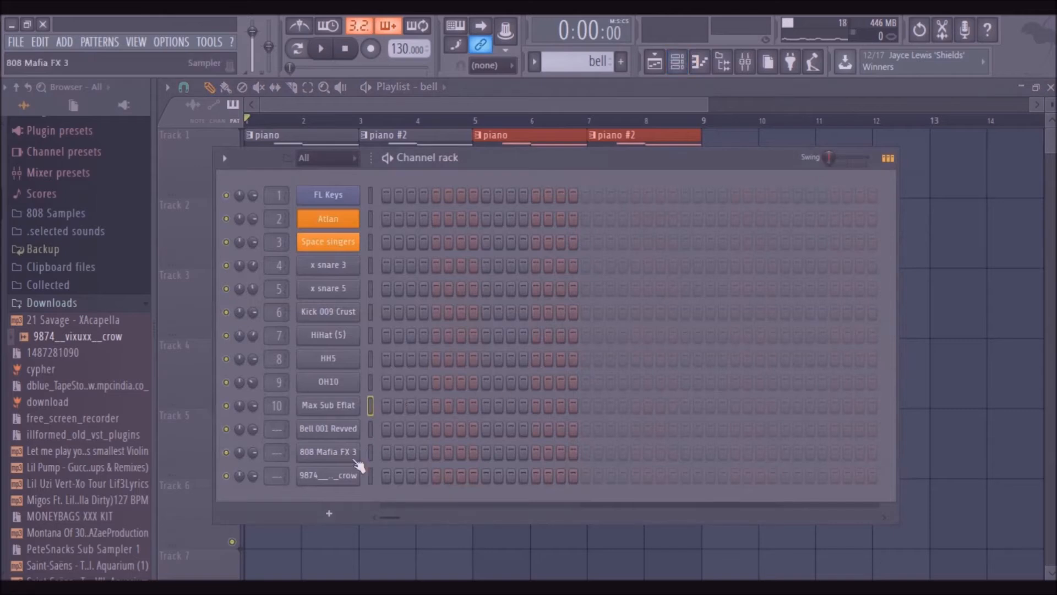
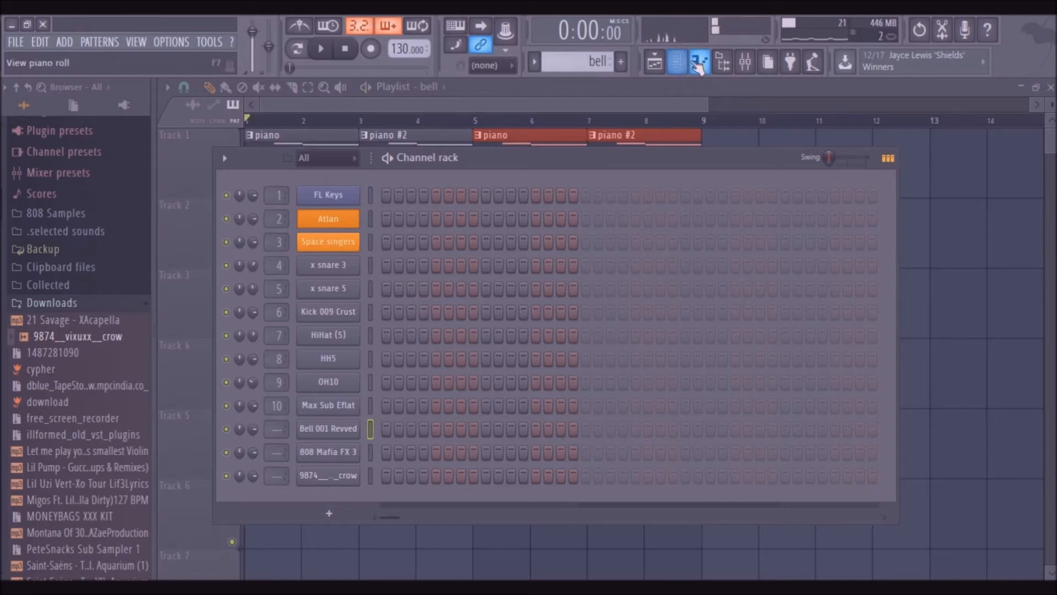
{"action": "left_click", "coordinate": [700, 62]}
{"action": "mouse_move", "coordinate": [226, 336]}
{"action": "left_mouse_down"}
{"action": "mouse_move", "coordinate": [217, 323]}
{"action": "mouse_move", "coordinate": [208, 519]}
{"action": "mouse_move", "coordinate": [220, 345]}
{"action": "mouse_move", "coordinate": [221, 370]}
{"action": "left_mouse_up"}
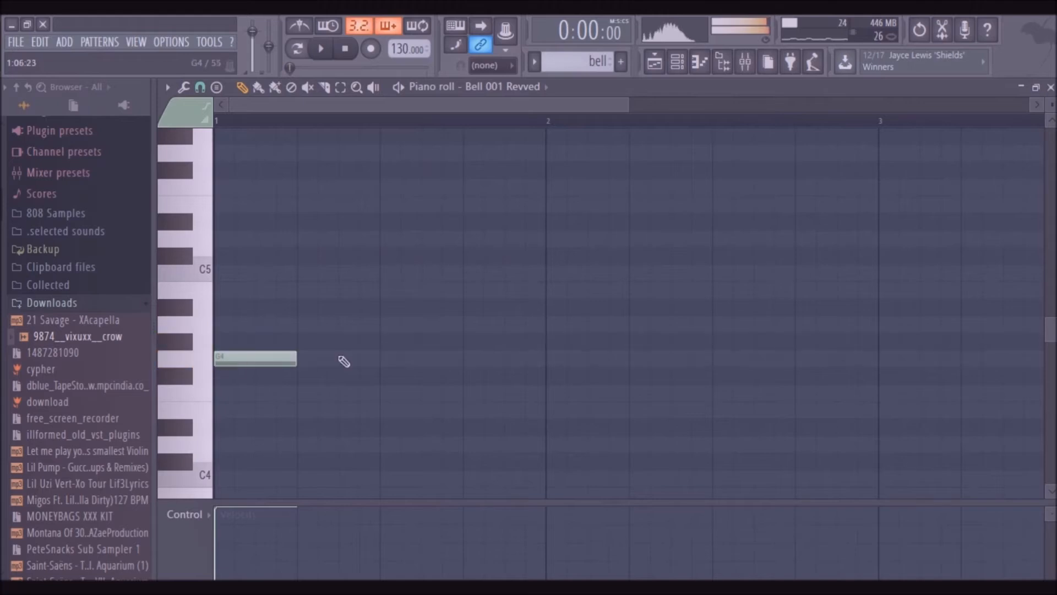
Step: Place the bell pattern on Track 6 at bar 1 and play the arrangement with it
{"action": "key", "text": "space"}
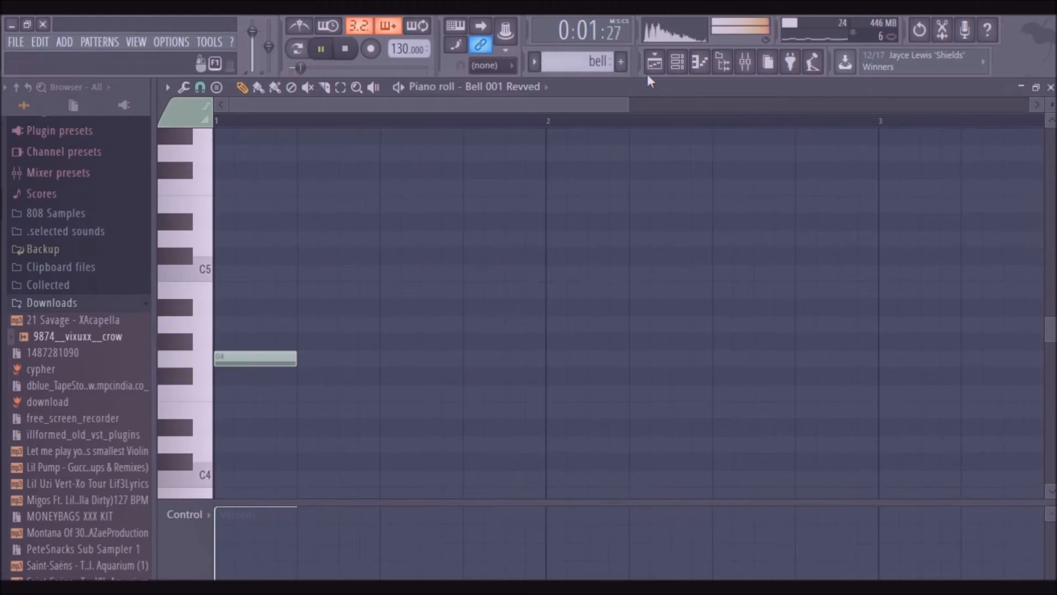
{"action": "key", "text": "F5"}
{"action": "left_click", "coordinate": [256, 508]}
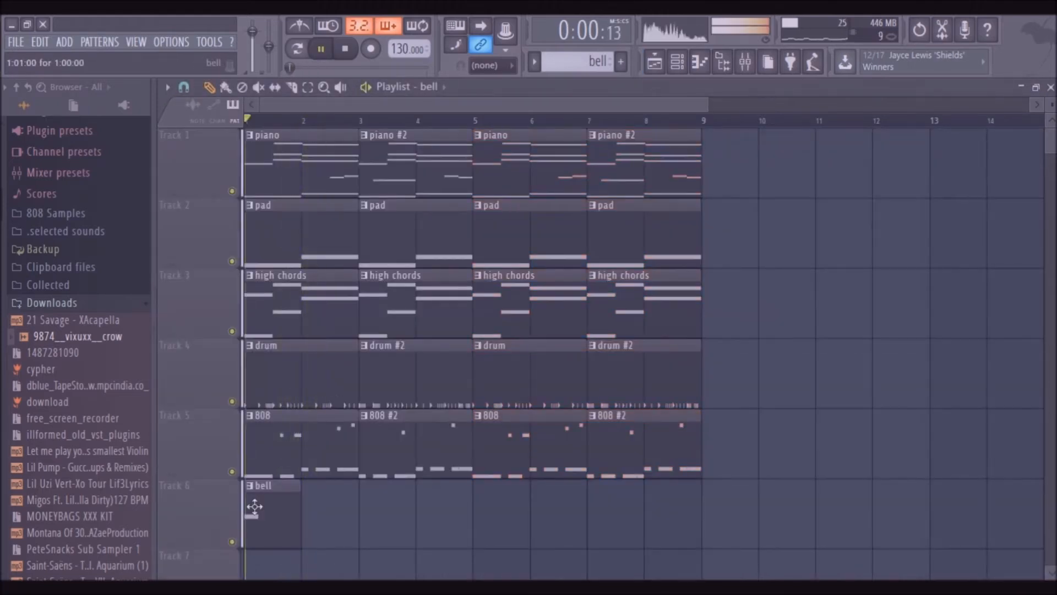
{"action": "left_click", "coordinate": [677, 62]}
{"action": "key", "text": "space"}
{"action": "key", "text": "space"}
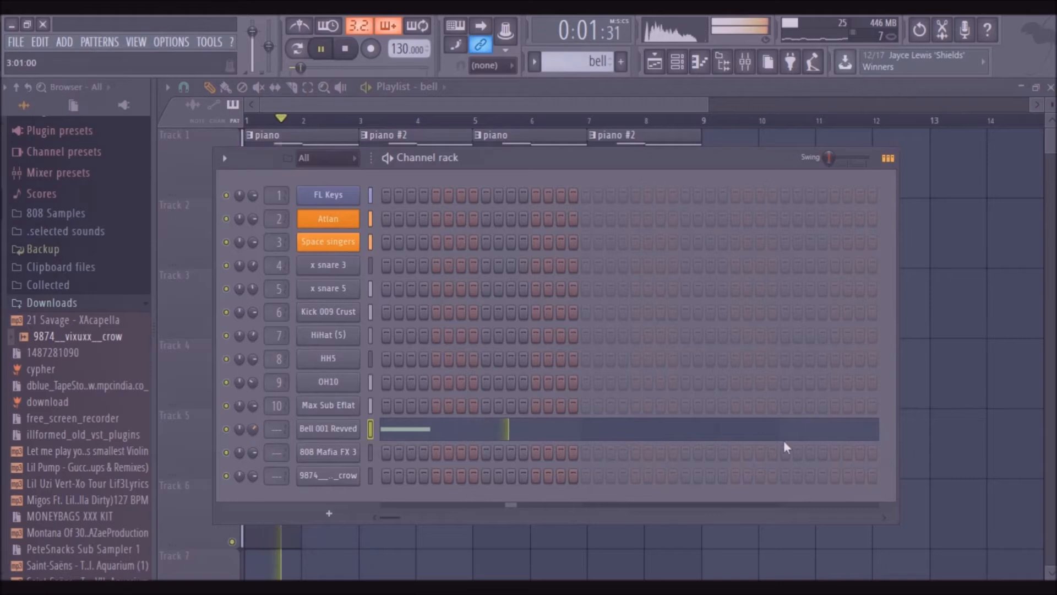
Step: Place a second bell clip on Track 6 at bar 5 and stop playback
{"action": "left_click", "coordinate": [949, 358]}
{"action": "right_click", "coordinate": [956, 376]}
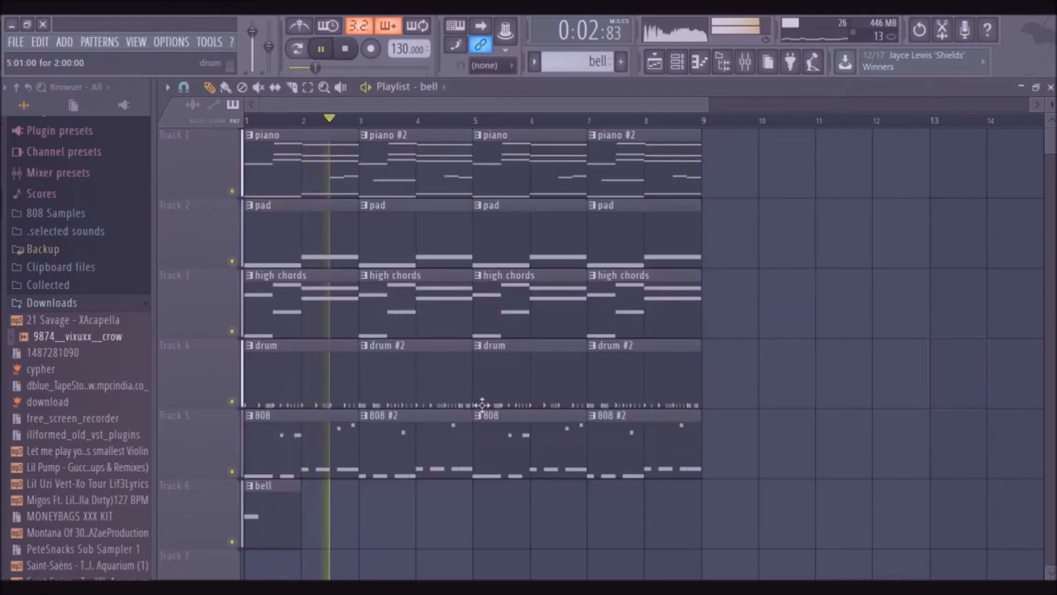
{"action": "left_click", "coordinate": [480, 503]}
{"action": "key", "text": "space"}
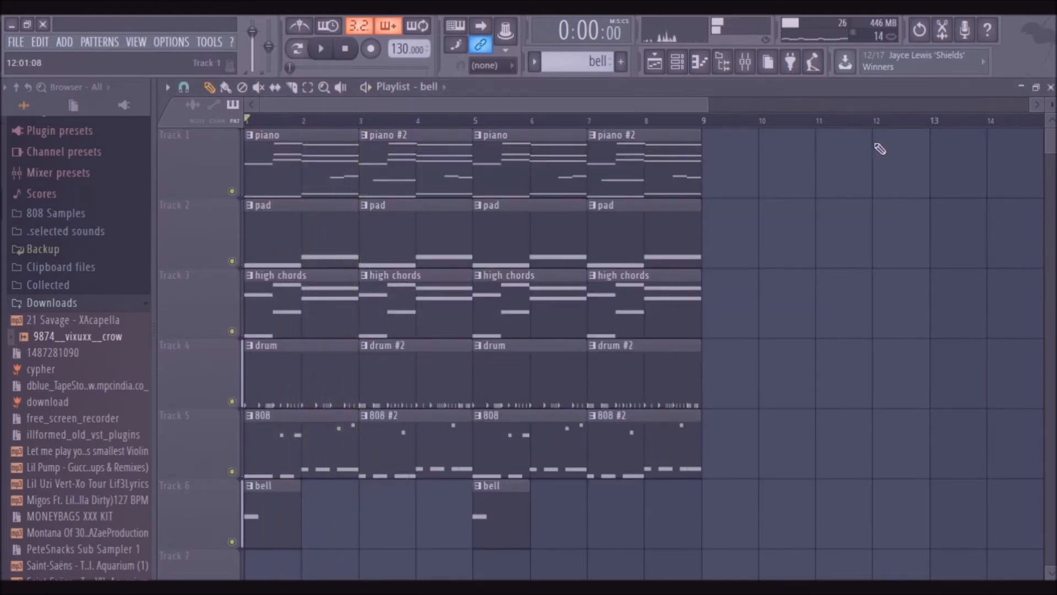
Step: Create a pattern named "siren" and select the 808 Mafia FX 3 channel for it
{"action": "left_click_drag", "start_coordinate": [1051, 105], "coordinate": [1051, 112]}
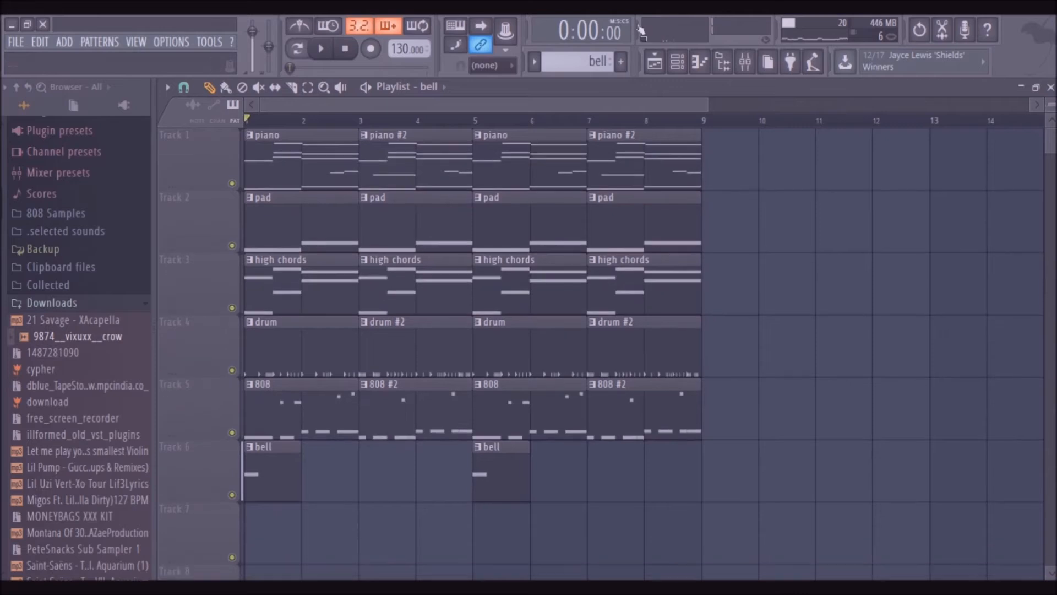
{"action": "left_click", "coordinate": [622, 62]}
{"action": "type", "text": "siren"}
{"action": "key", "text": "Return"}
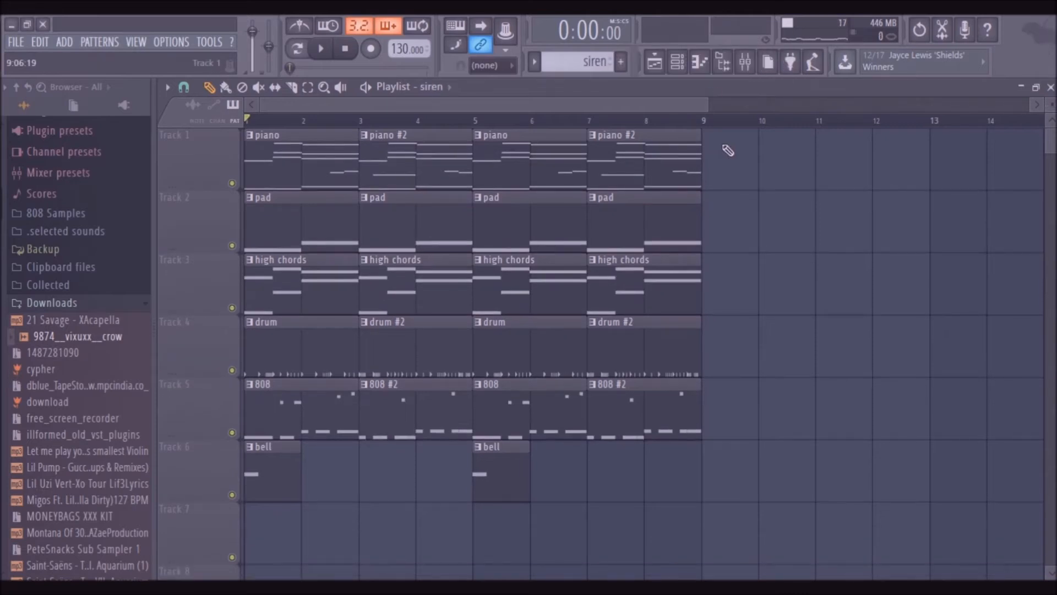
{"action": "left_click", "coordinate": [681, 80]}
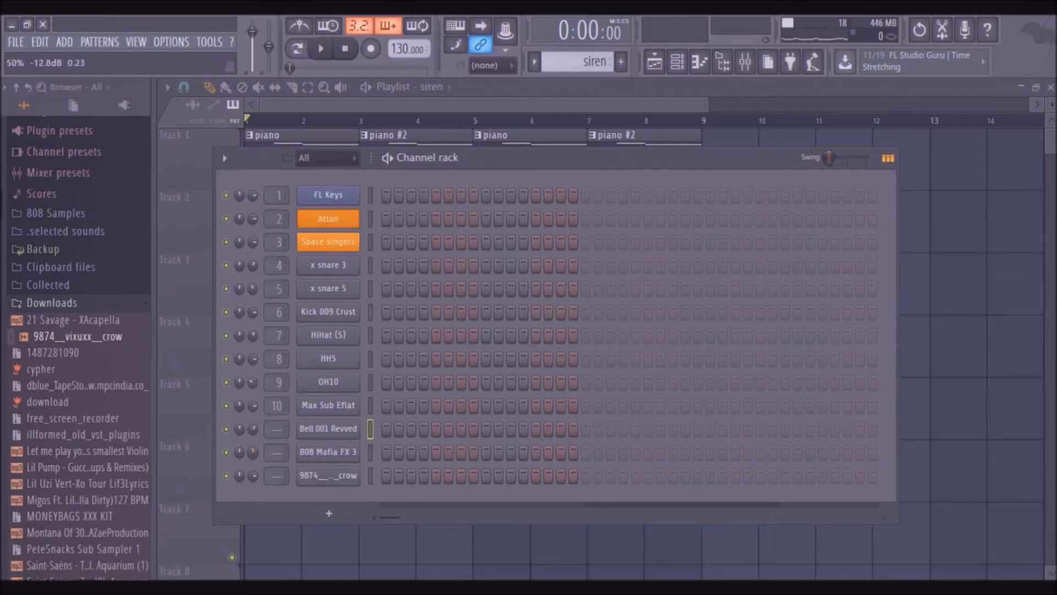
{"action": "left_click", "coordinate": [369, 453]}
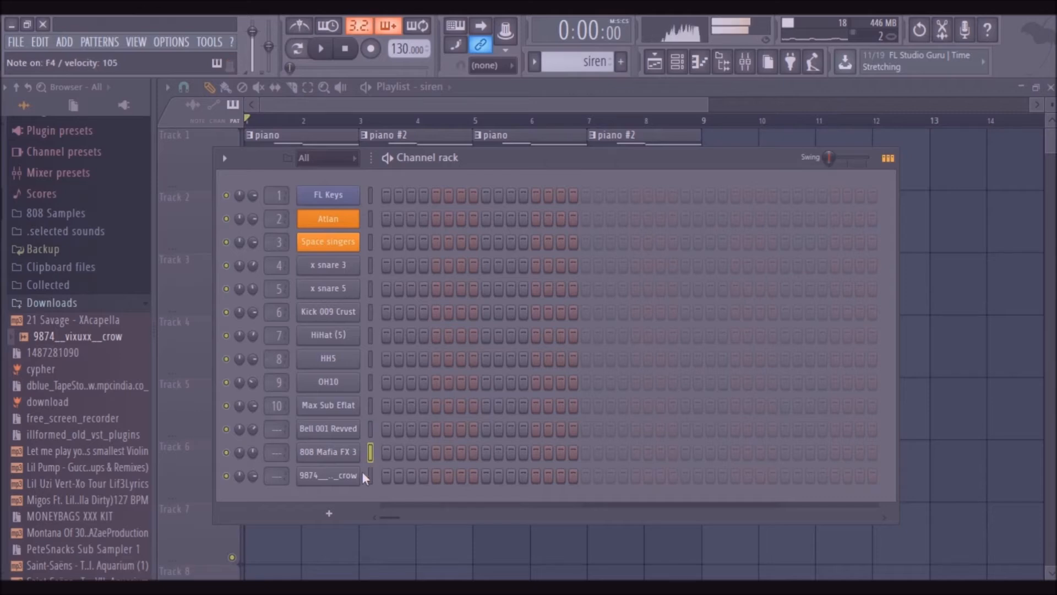
Step: Draw four one-beat F4 notes for 808 Mafia FX 3, spaced every two beats across bars 1 and 2
{"action": "left_click", "coordinate": [699, 62]}
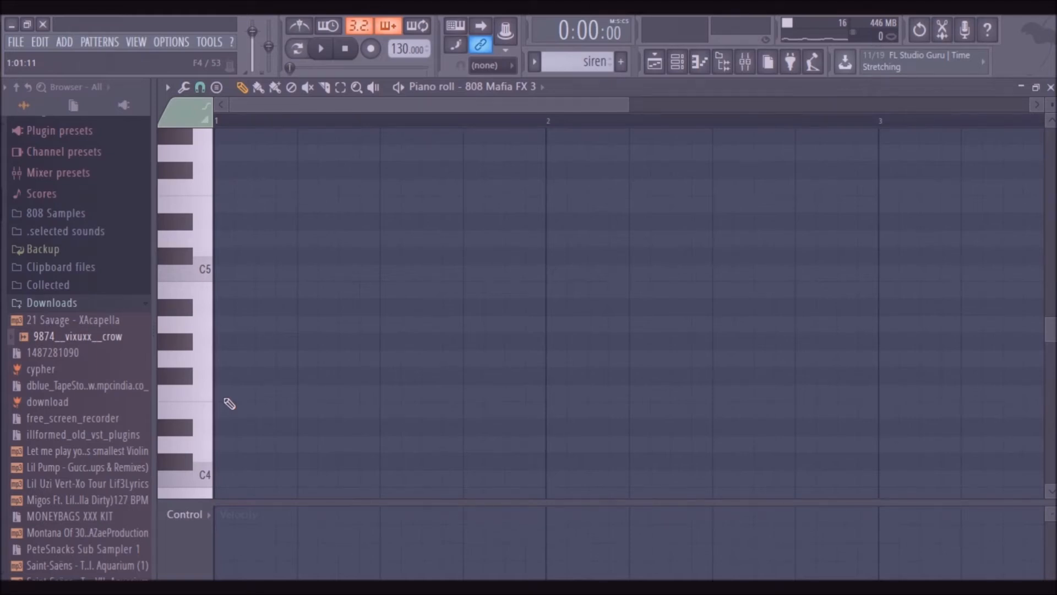
{"action": "left_click", "coordinate": [226, 393]}
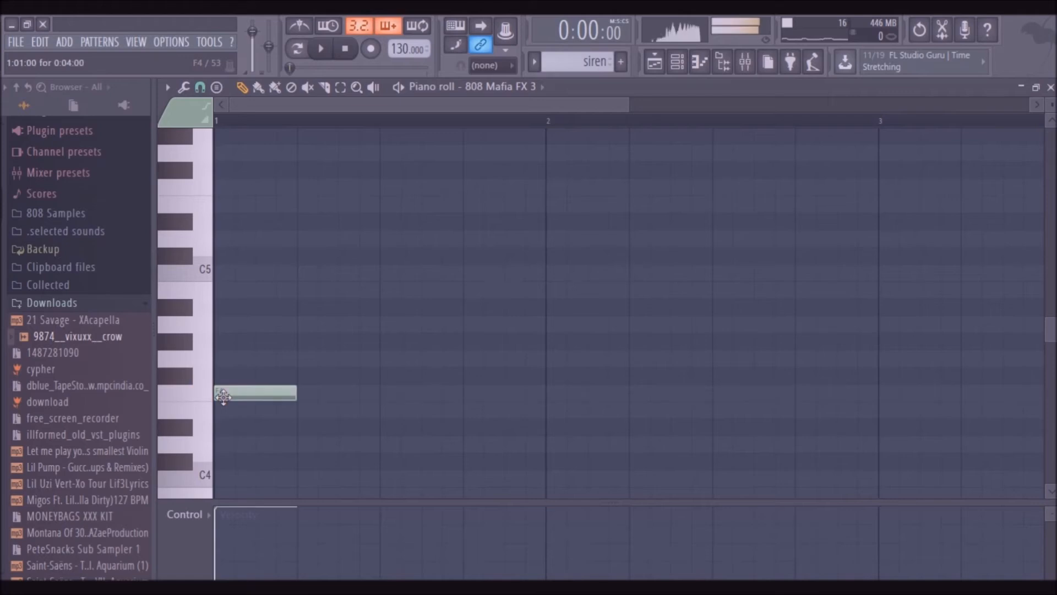
{"action": "left_click", "coordinate": [385, 393]}
{"action": "left_click", "coordinate": [557, 394]}
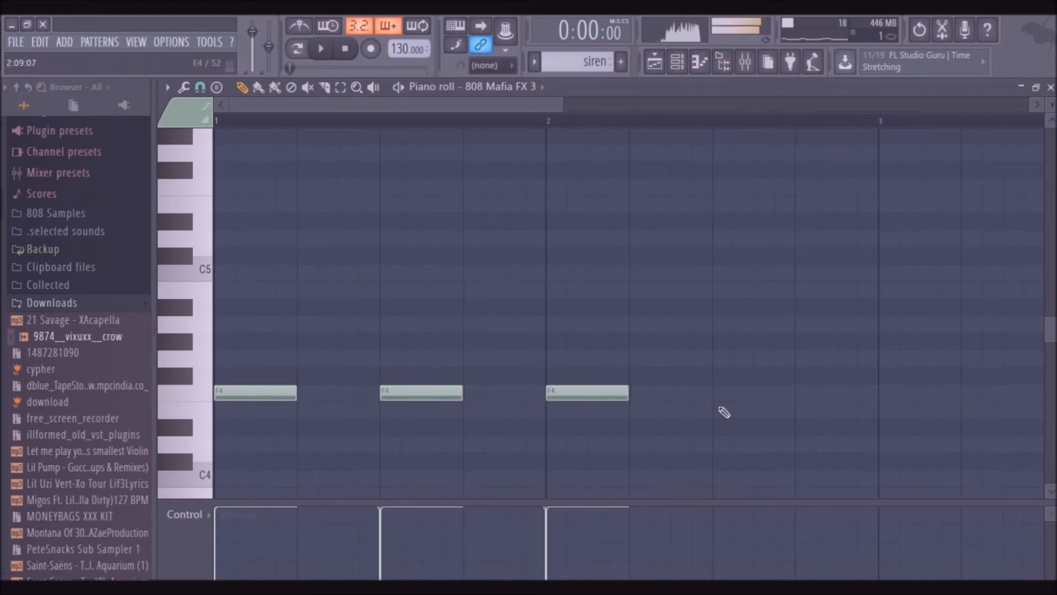
{"action": "left_click", "coordinate": [717, 393]}
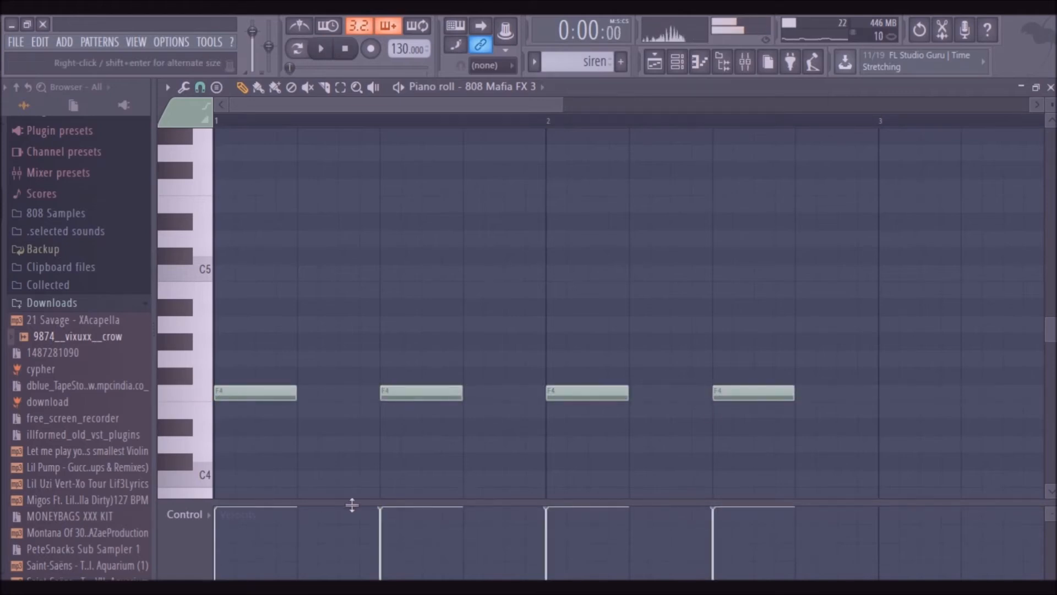
Step: Lower the velocities of the second, third and fourth siren notes progressively, down to about 50% on the last
{"action": "left_click", "coordinate": [389, 523]}
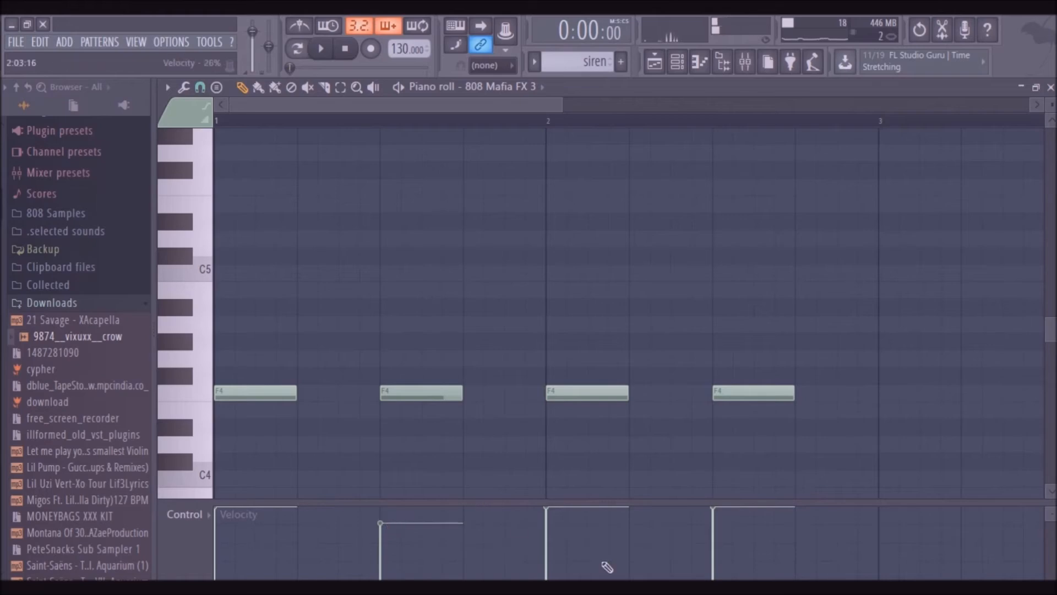
{"action": "left_click", "coordinate": [567, 536]}
{"action": "left_click", "coordinate": [752, 544]}
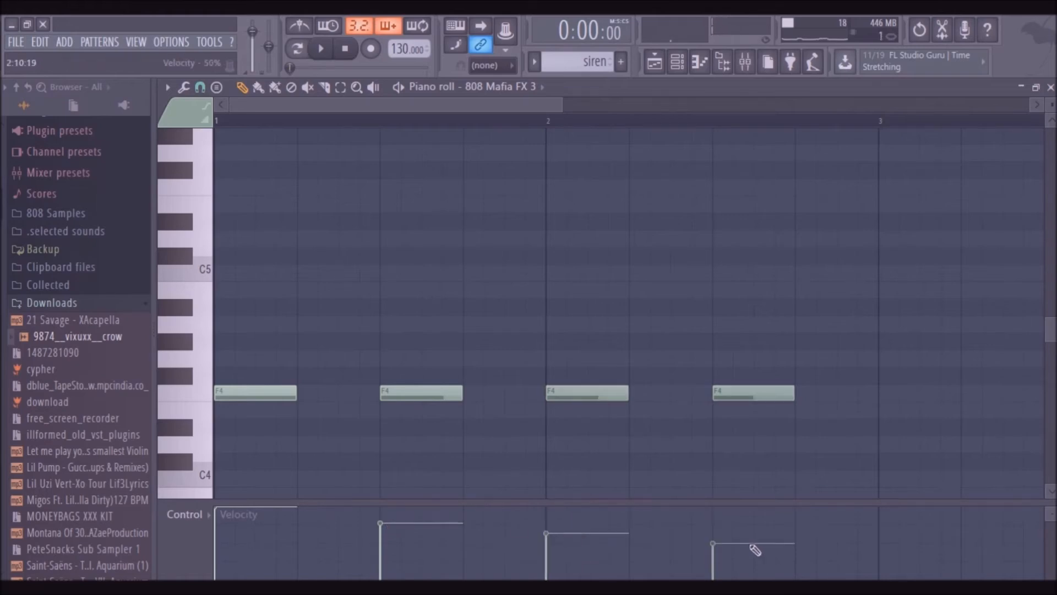
Step: Place the siren pattern on Track 7 at bar 1 and play the arrangement to hear it
{"action": "left_click", "coordinate": [667, 70]}
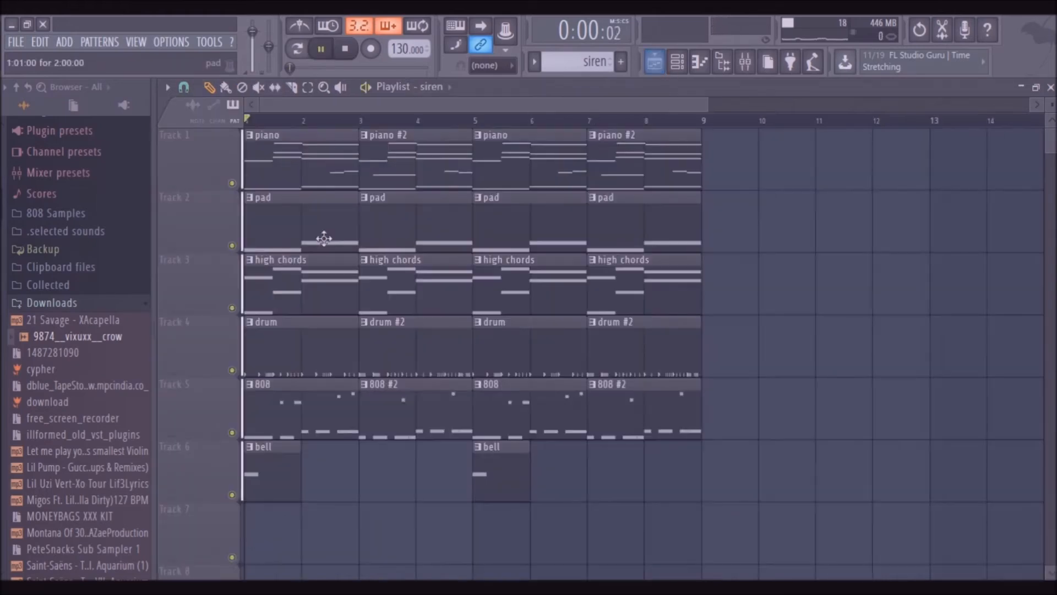
{"action": "left_click", "coordinate": [274, 545]}
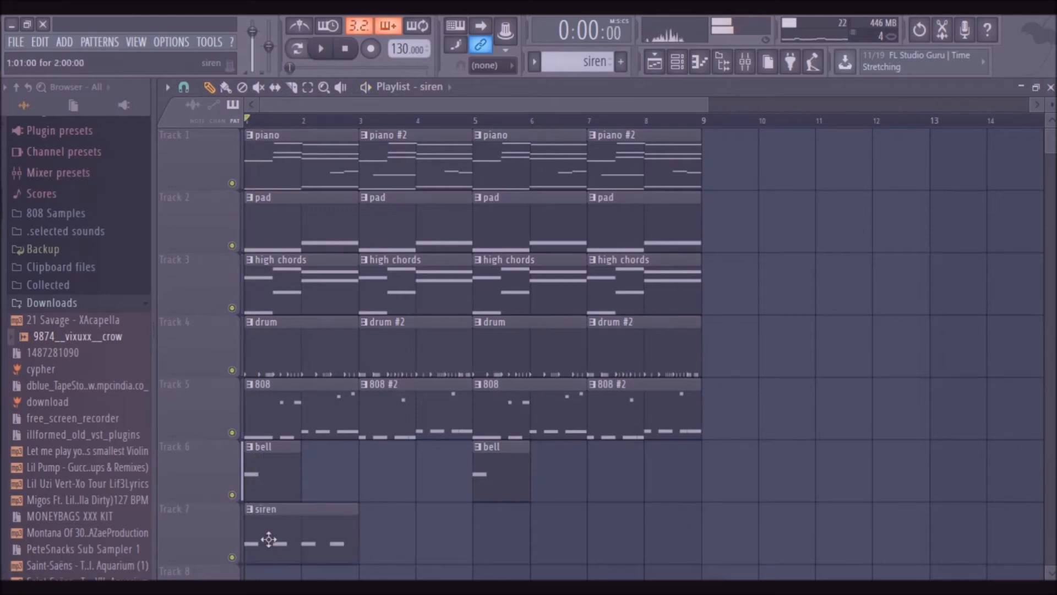
{"action": "key", "text": "space"}
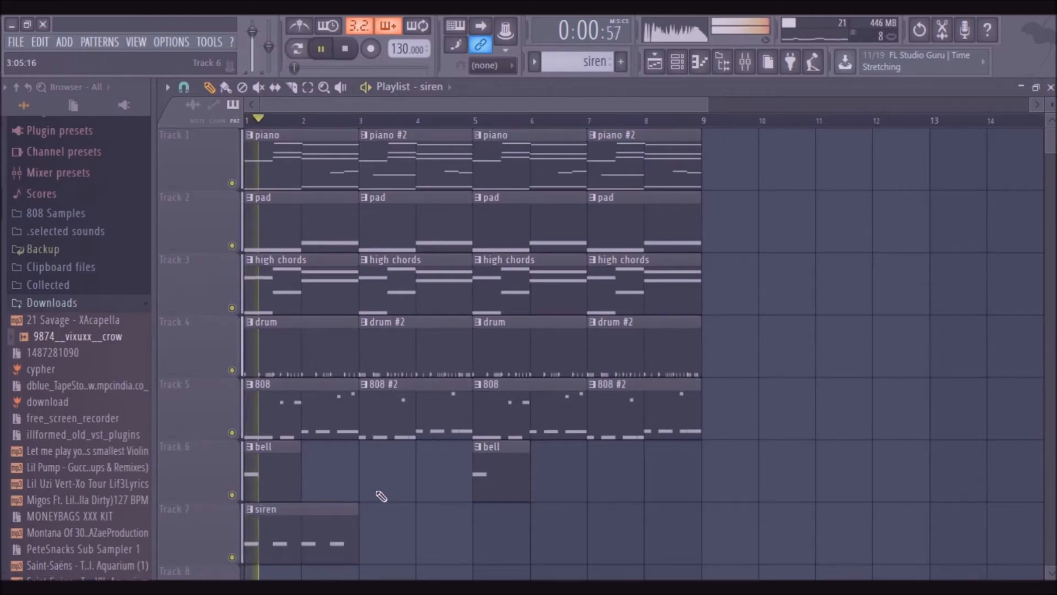
{"action": "left_click", "coordinate": [678, 64]}
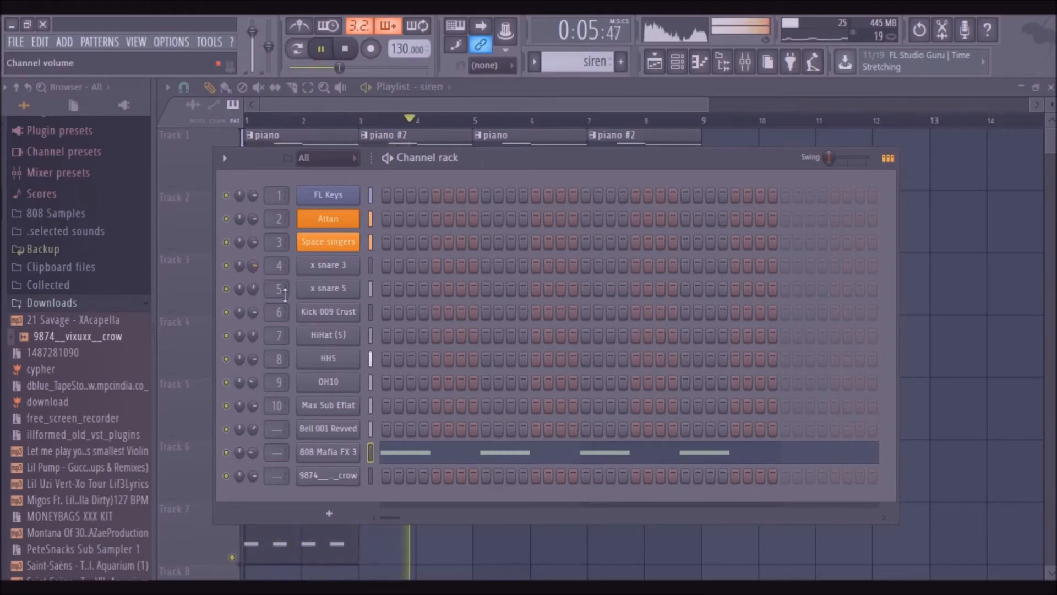
{"action": "key", "text": "F6"}
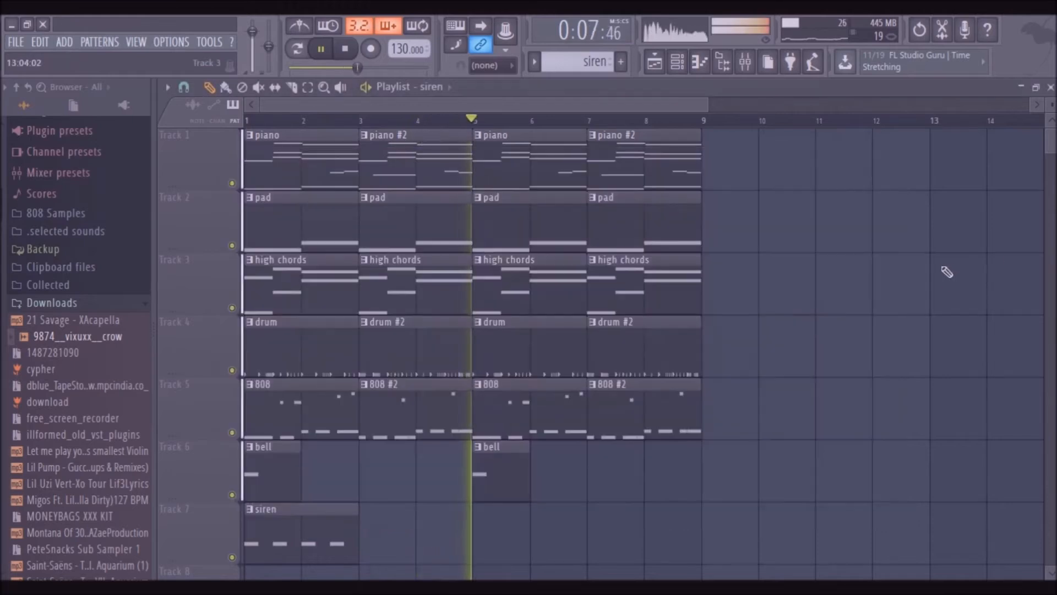
{"action": "key", "text": "space"}
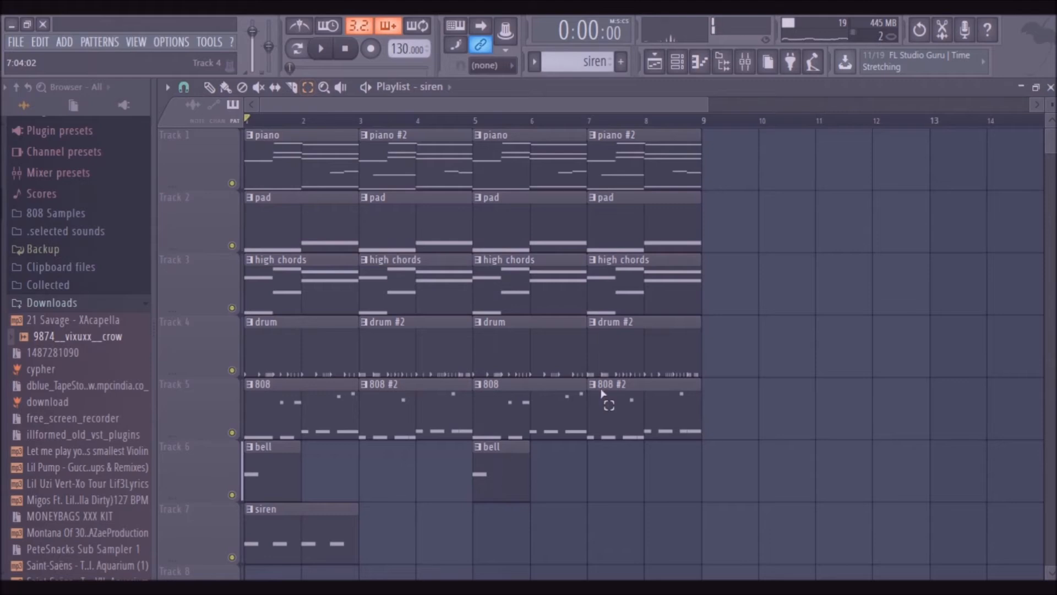
Step: Shift all playlist clips to start at bar 9 and paste copies of the piano, pad and high chords clips into bars 1 to 8
{"action": "key", "text": "ctrl+a"}
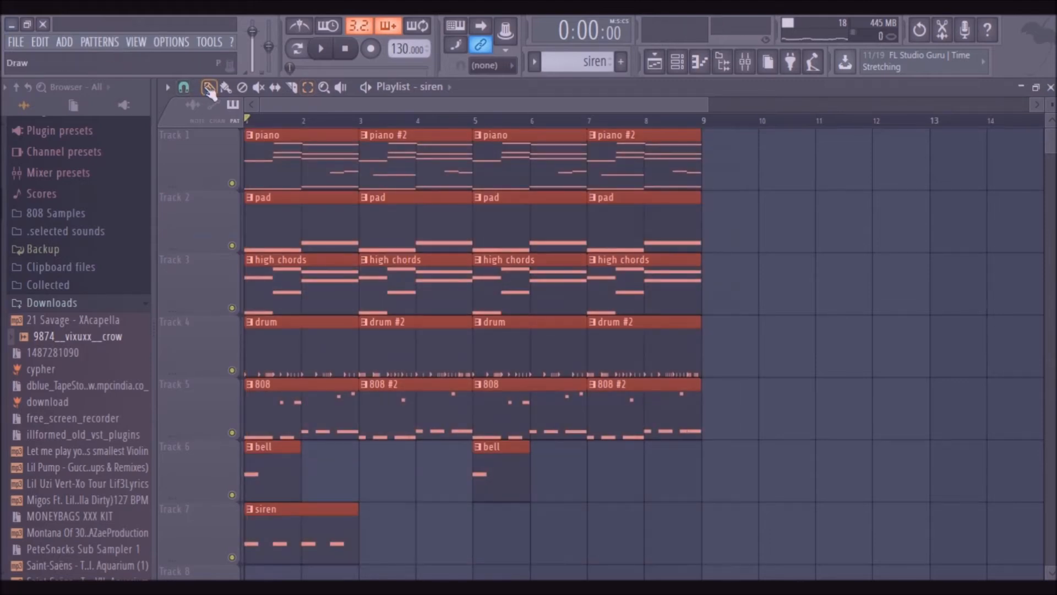
{"action": "left_click_drag", "start_coordinate": [278, 163], "coordinate": [734, 164]}
{"action": "left_click_drag", "start_coordinate": [597, 105], "coordinate": [953, 104]}
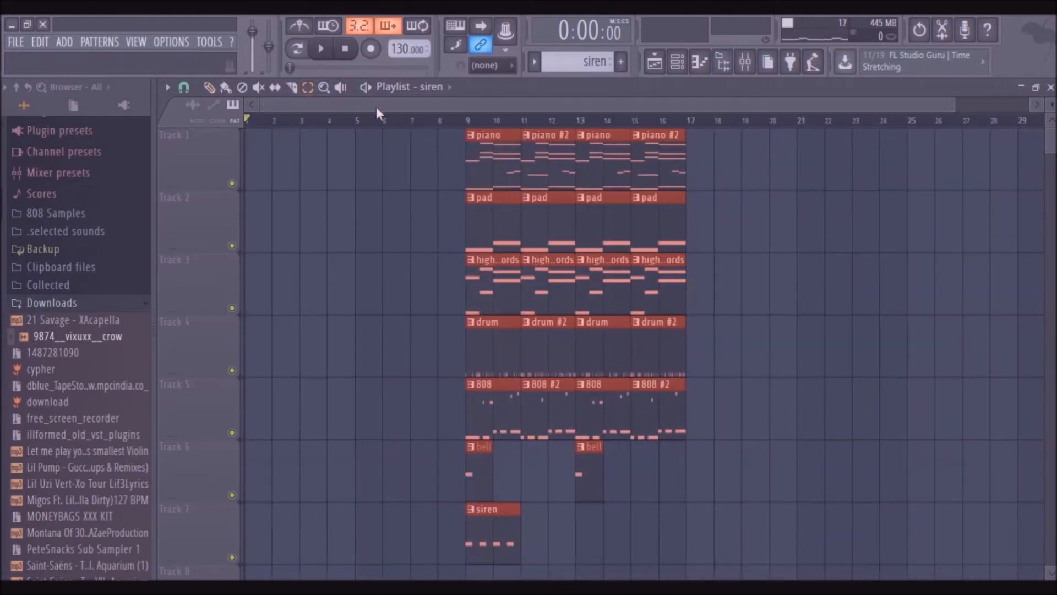
{"action": "left_click_drag", "start_coordinate": [392, 133], "coordinate": [820, 271]}
{"action": "key", "text": "ctrl+v"}
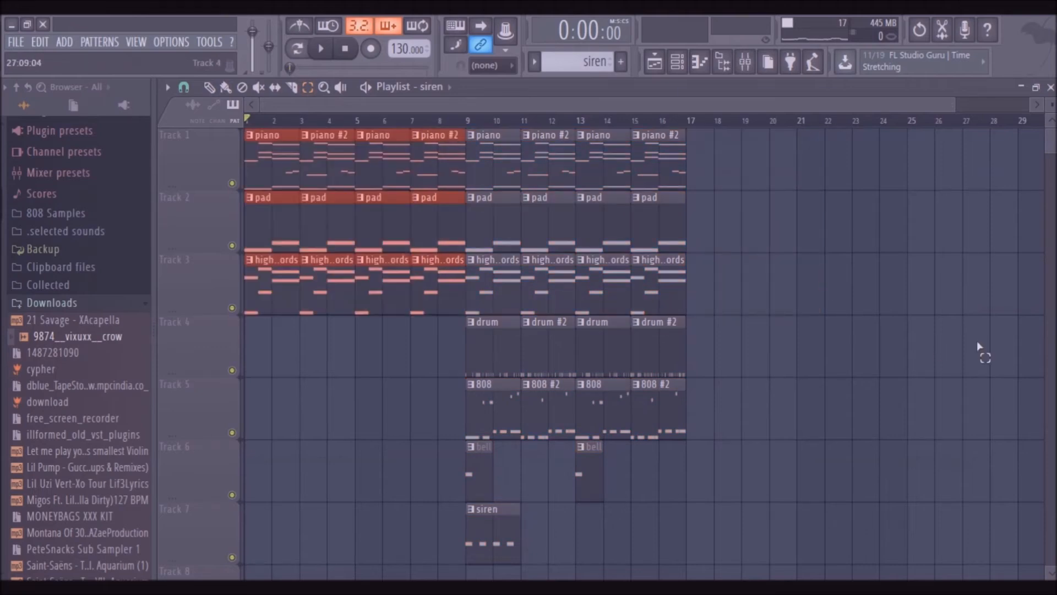
Step: Delete the first two high chords clips on Track 3 so the high chords start at bar 5
{"action": "left_click", "coordinate": [209, 87]}
{"action": "right_click", "coordinate": [292, 305]}
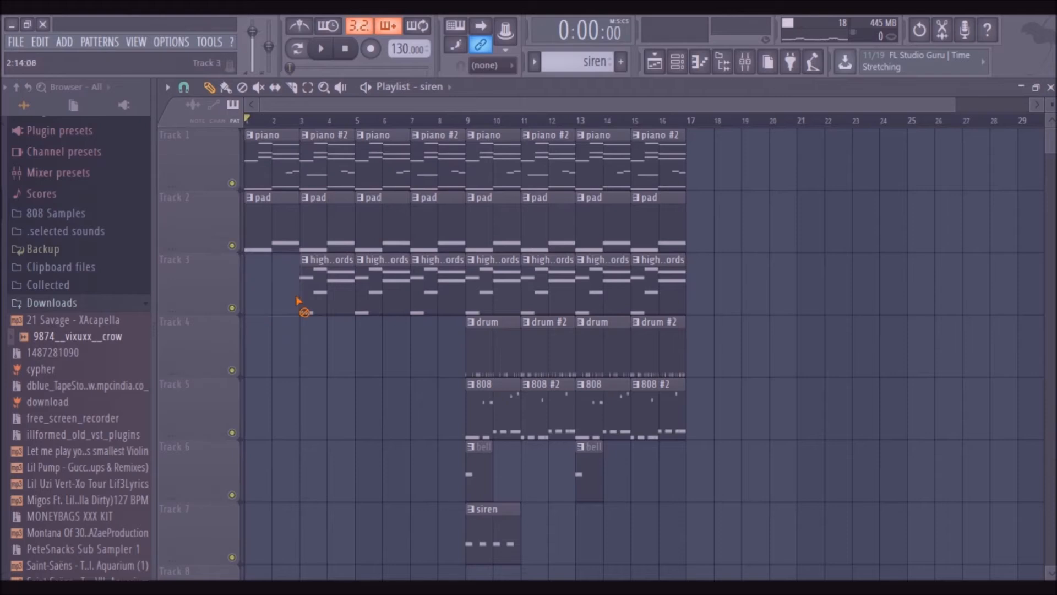
{"action": "right_click", "coordinate": [309, 302]}
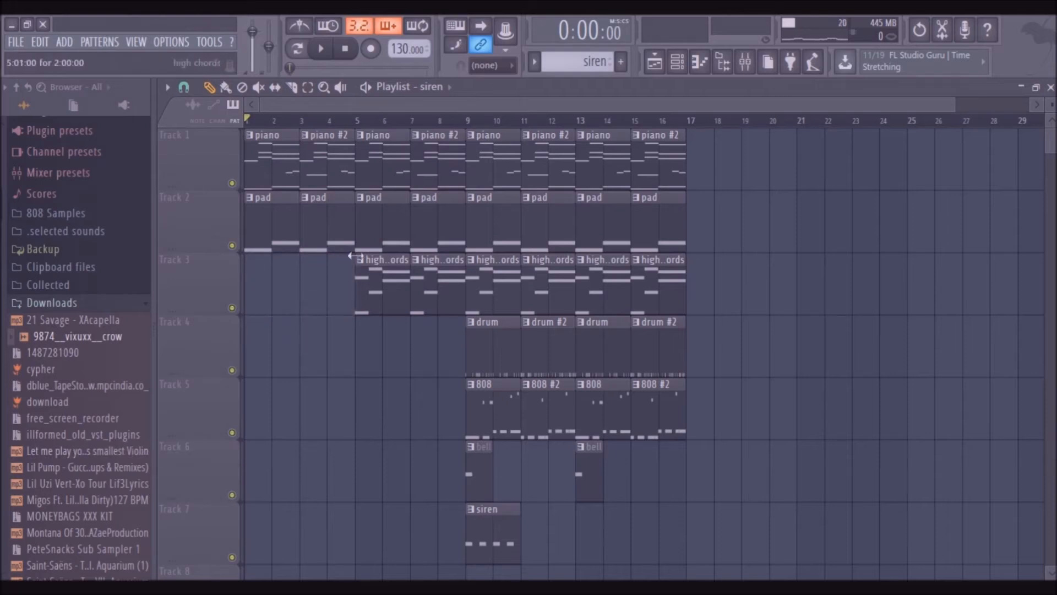
{"action": "left_click", "coordinate": [63, 303]}
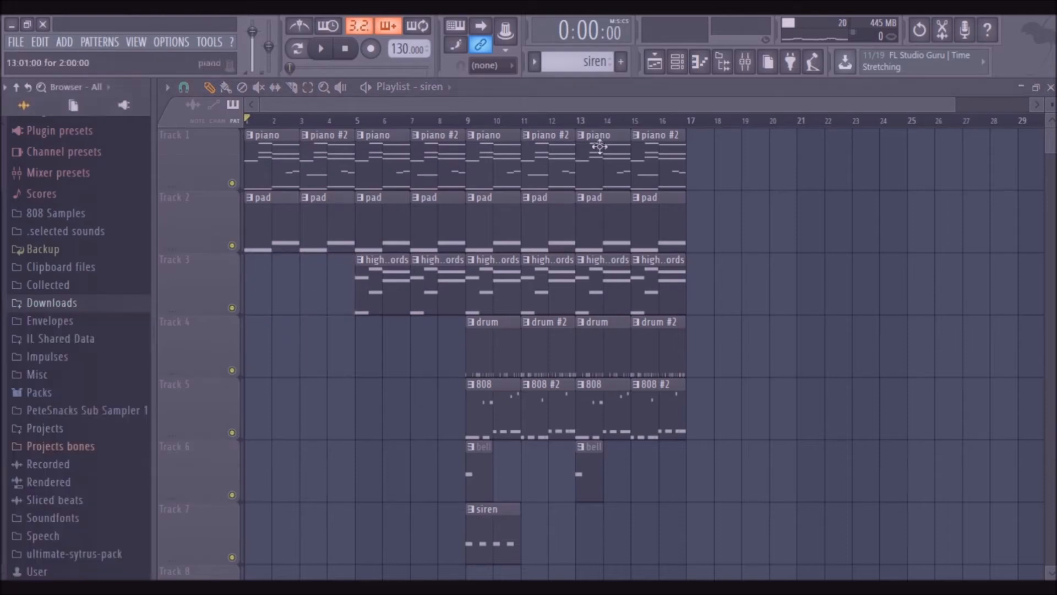
Step: Create a new pattern named "crow" with the piano roll open for the 9874__vixuxx__crow channel
{"action": "left_click", "coordinate": [679, 62]}
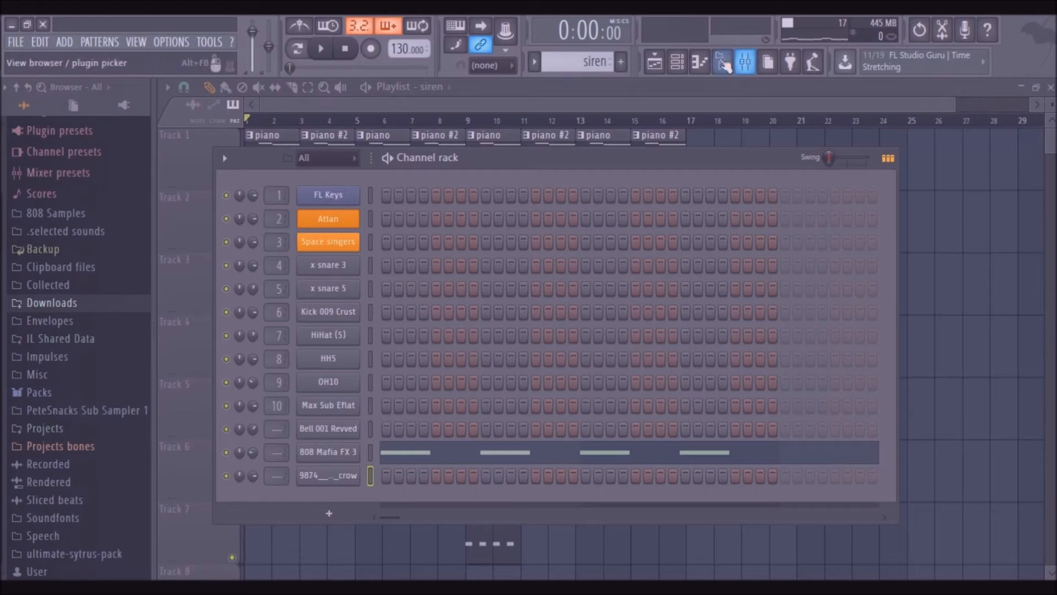
{"action": "left_click", "coordinate": [699, 61]}
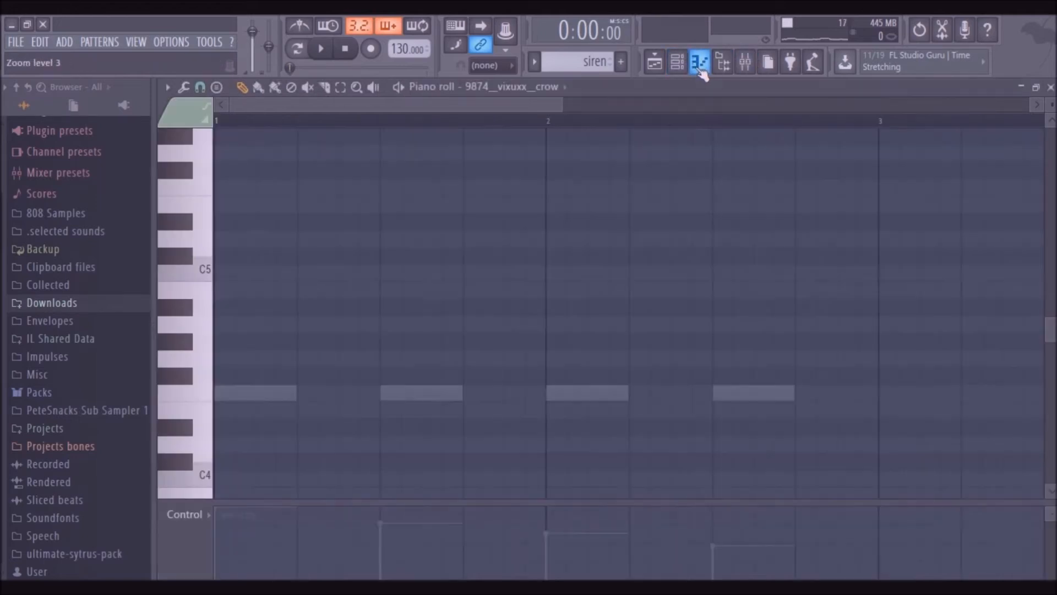
{"action": "left_click", "coordinate": [621, 62]}
{"action": "type", "text": "crow"}
{"action": "key", "text": "Return"}
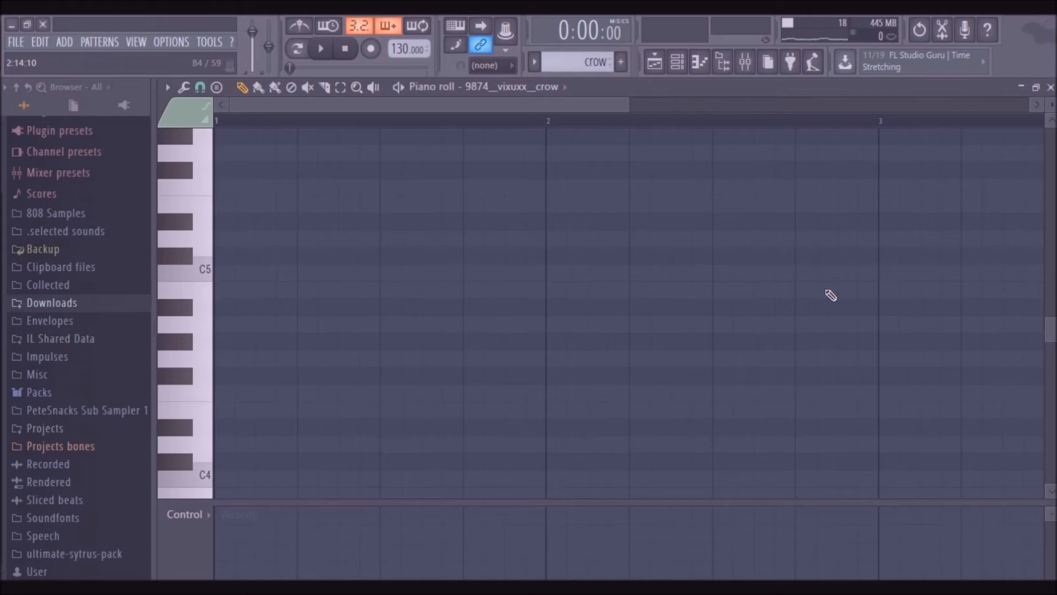
Step: Draw four one-beat B4 notes spaced every two beats across bars 1 and 2, with velocities falling progressively from full
{"action": "left_click", "coordinate": [220, 290]}
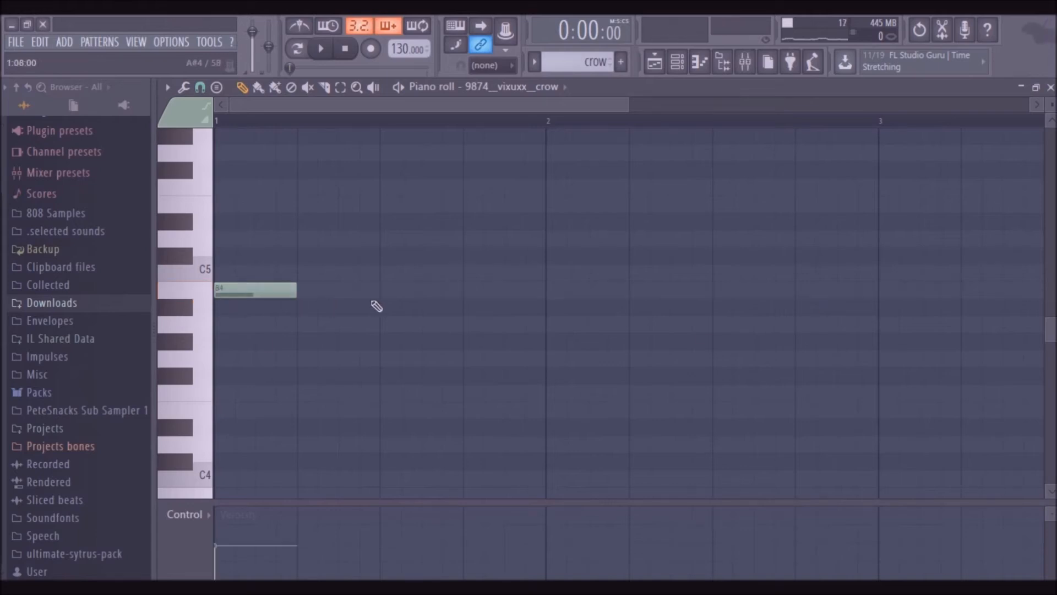
{"action": "left_click", "coordinate": [385, 290]}
{"action": "left_click", "coordinate": [552, 290]}
{"action": "left_click", "coordinate": [715, 290]}
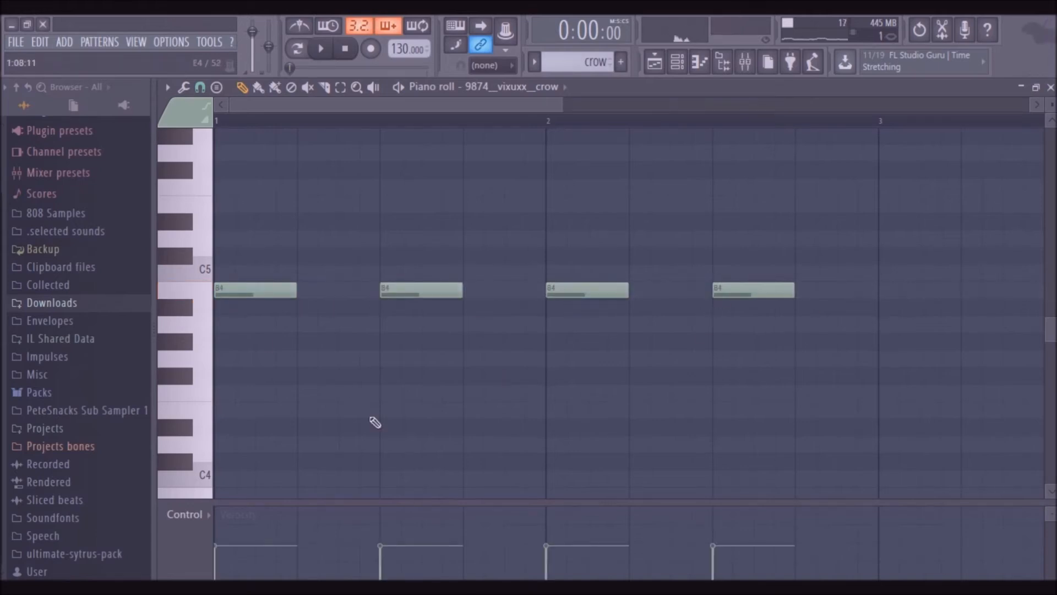
{"action": "left_click_drag", "start_coordinate": [221, 529], "coordinate": [229, 455]}
{"action": "left_click_drag", "start_coordinate": [438, 529], "coordinate": [386, 526]}
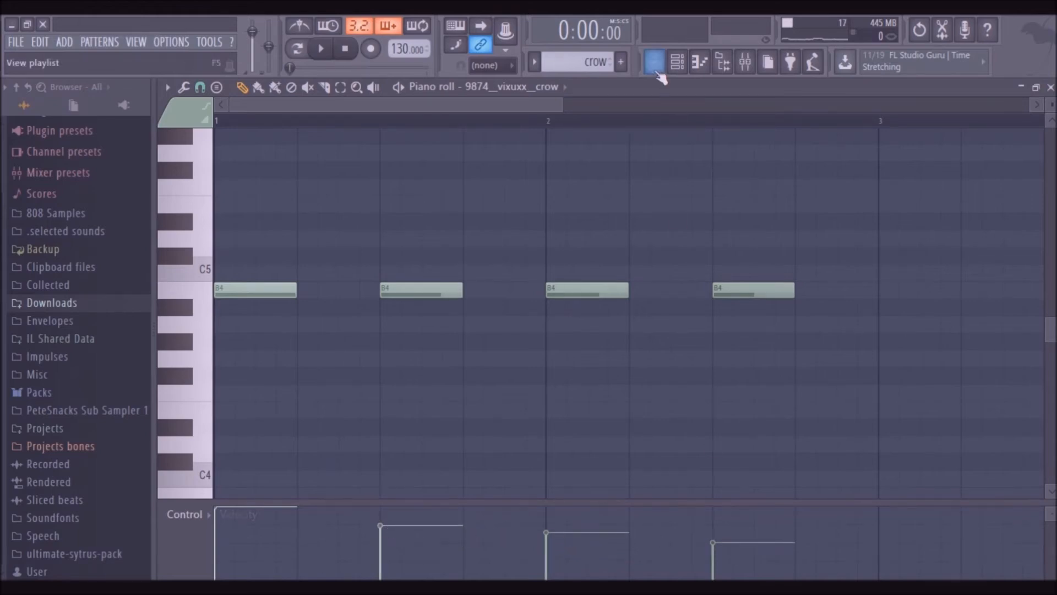
Step: Place the crow pattern on Track 7 of the playlist at bars 5 and 13
{"action": "left_click", "coordinate": [655, 62]}
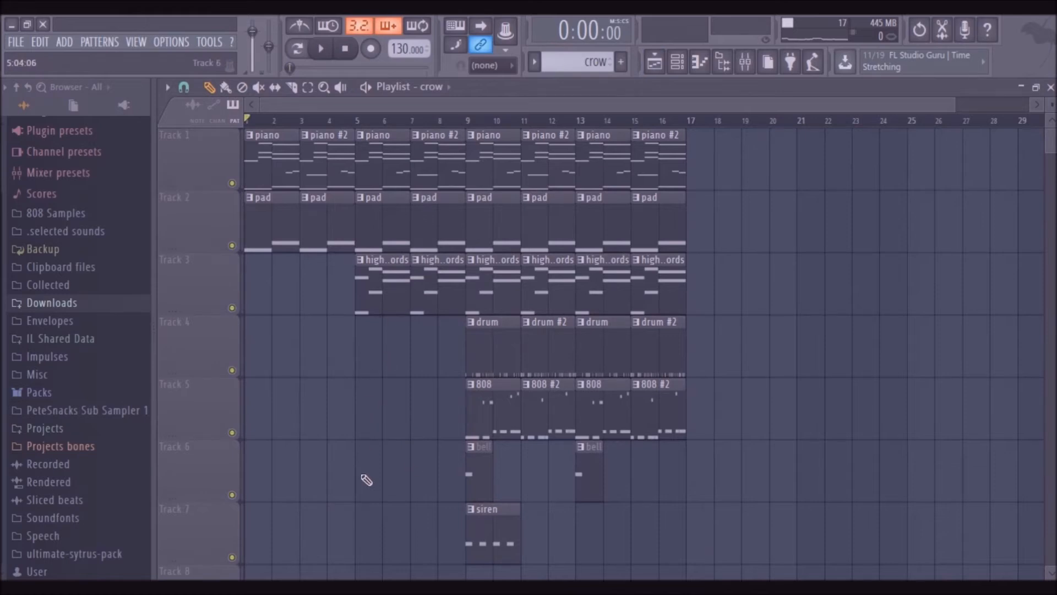
{"action": "left_click", "coordinate": [361, 537]}
{"action": "left_click", "coordinate": [596, 532]}
{"action": "left_click_drag", "start_coordinate": [613, 531], "coordinate": [599, 528]}
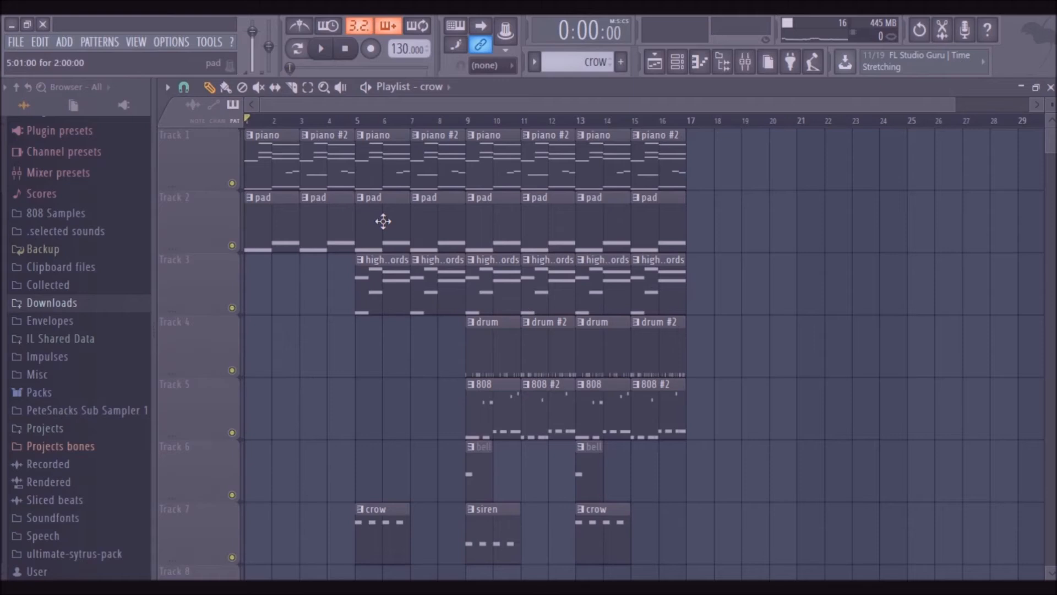
Step: Play the arrangement from bar 4 to hear how the crow sound enters
{"action": "left_click", "coordinate": [333, 124]}
{"action": "key", "text": "space"}
{"action": "left_click", "coordinate": [683, 64]}
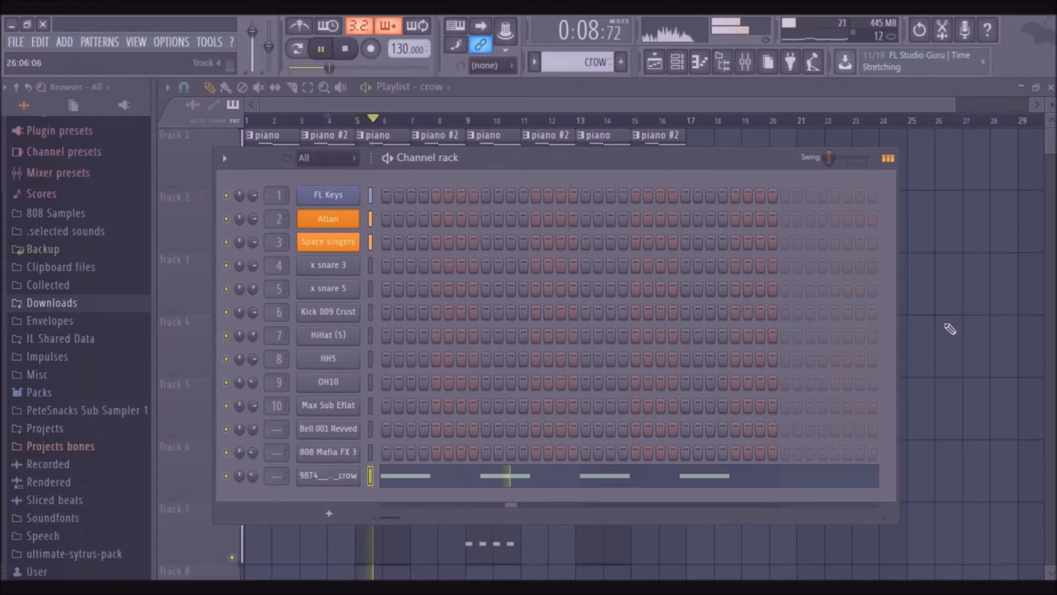
{"action": "left_click", "coordinate": [948, 330]}
{"action": "right_click", "coordinate": [948, 331]}
{"action": "key", "text": "space"}
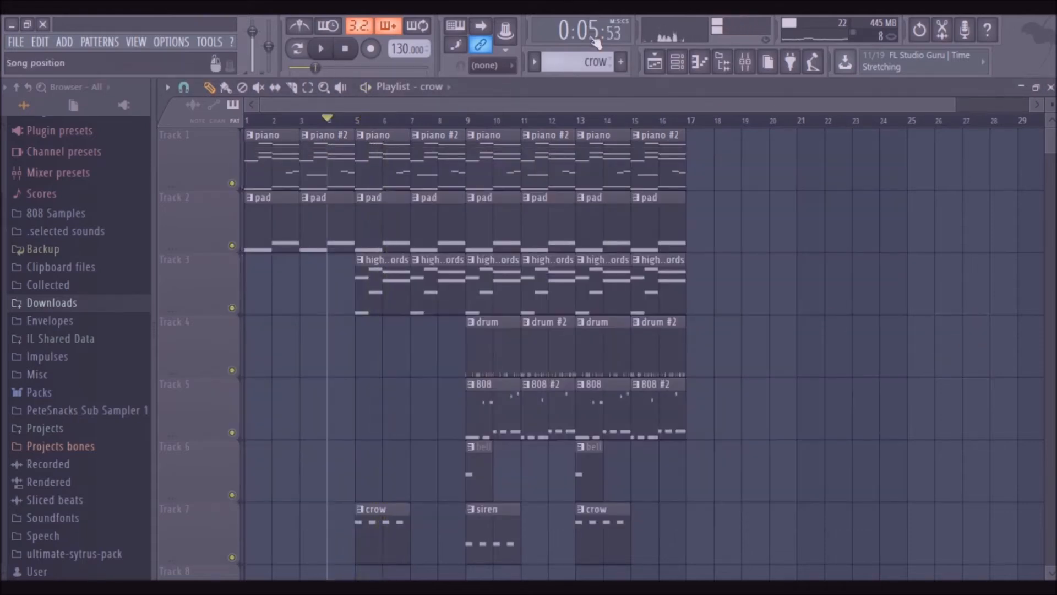
Step: Create a new pattern named "snare" and add hits on steps 9 and 25 for both x snare 3 and x snare 5
{"action": "left_click", "coordinate": [620, 60]}
{"action": "type", "text": "snare"}
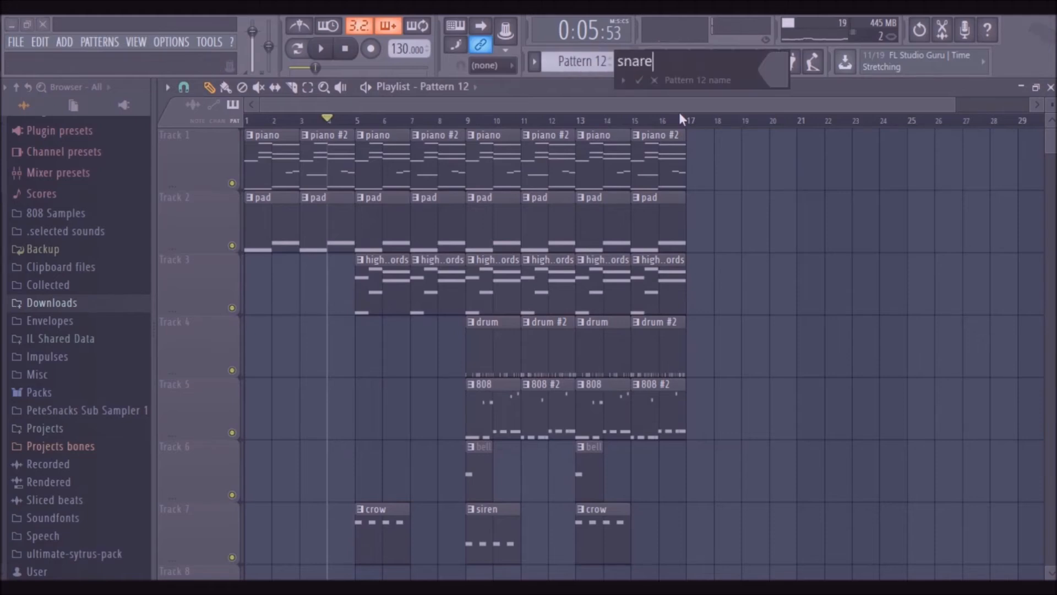
{"action": "key", "text": "Return"}
{"action": "left_click", "coordinate": [677, 61]}
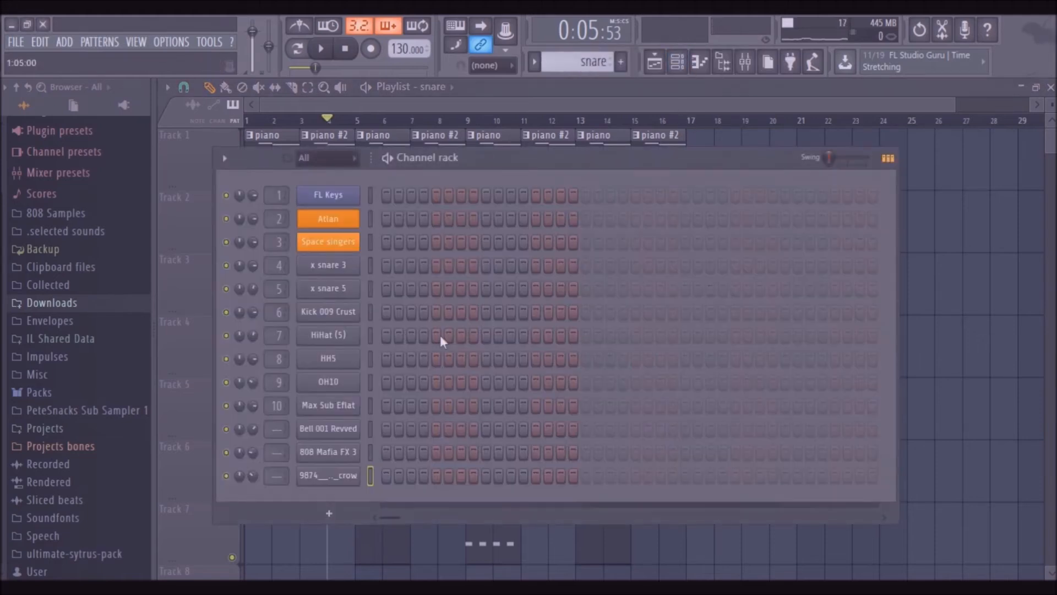
{"action": "left_click", "coordinate": [685, 289]}
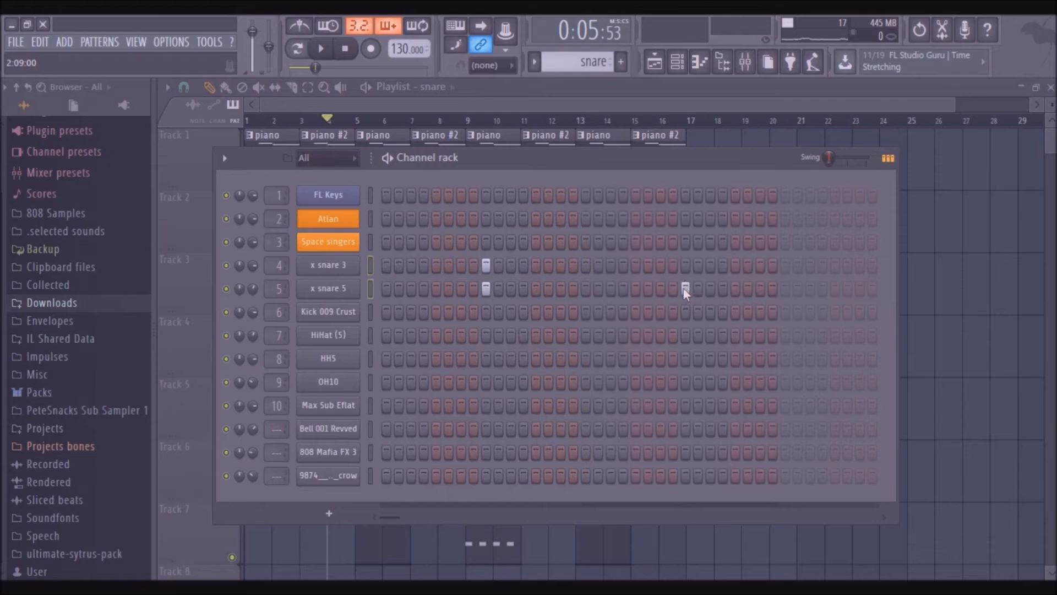
Step: Place two snare pattern clips on Track 4 at bars 5 and 7
{"action": "left_click", "coordinate": [699, 61]}
{"action": "left_click", "coordinate": [660, 64]}
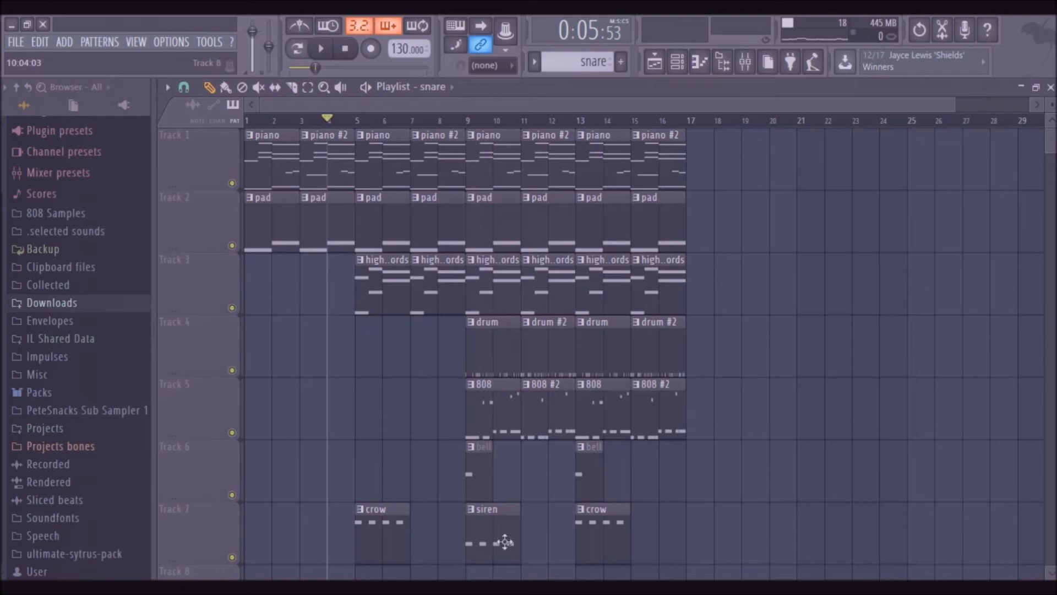
{"action": "left_click", "coordinate": [378, 340]}
{"action": "left_click", "coordinate": [413, 342]}
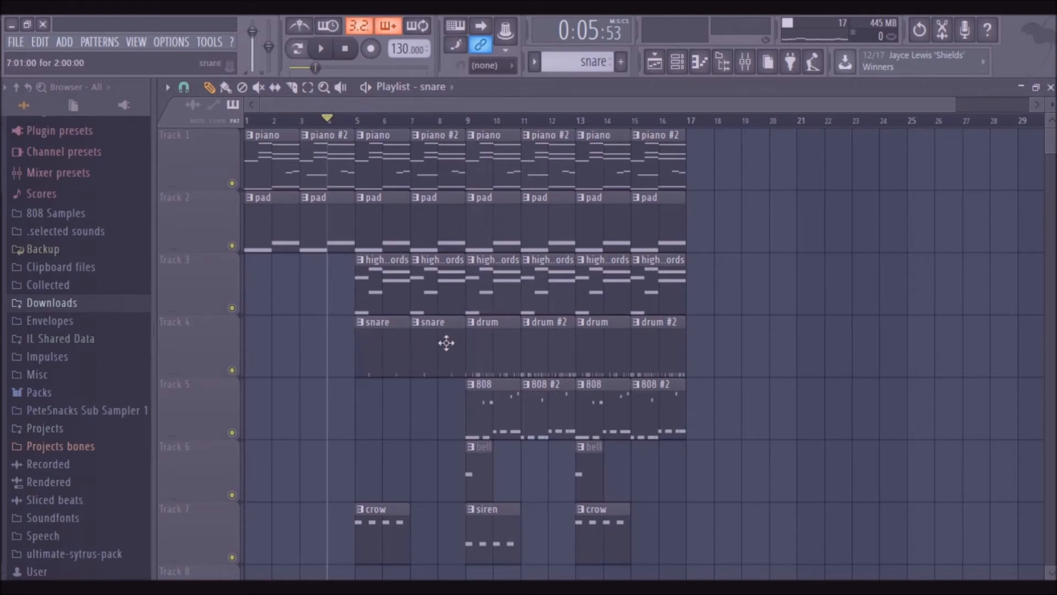
Step: Lower the velocities of the x snare 3 and x snare 5 notes to about 53% while auditioning the arrangement
{"action": "left_click", "coordinate": [699, 61]}
{"action": "key", "text": "space"}
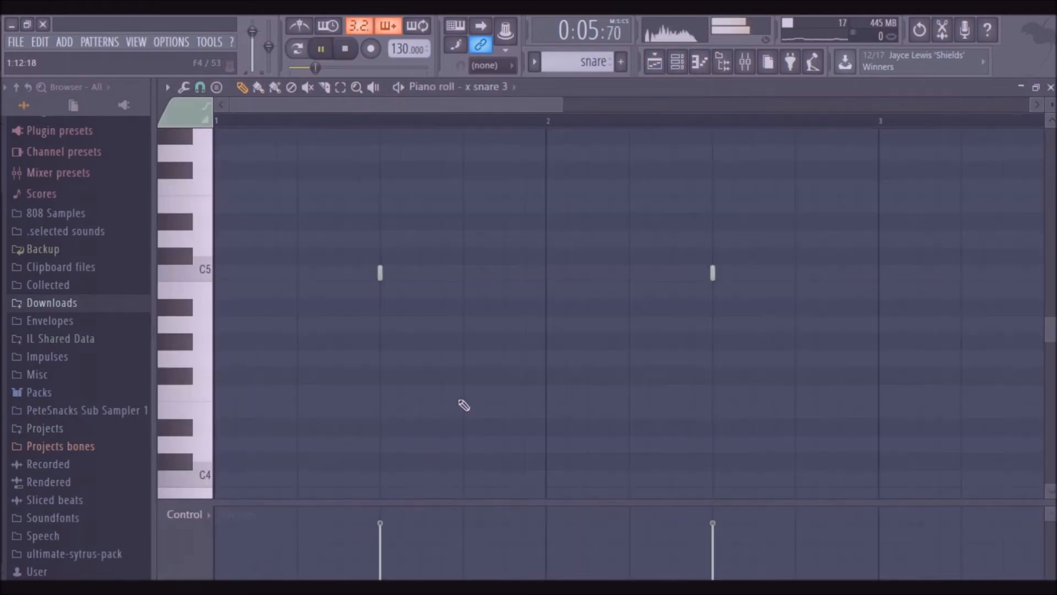
{"action": "left_click", "coordinate": [380, 542]}
{"action": "left_click", "coordinate": [713, 541]}
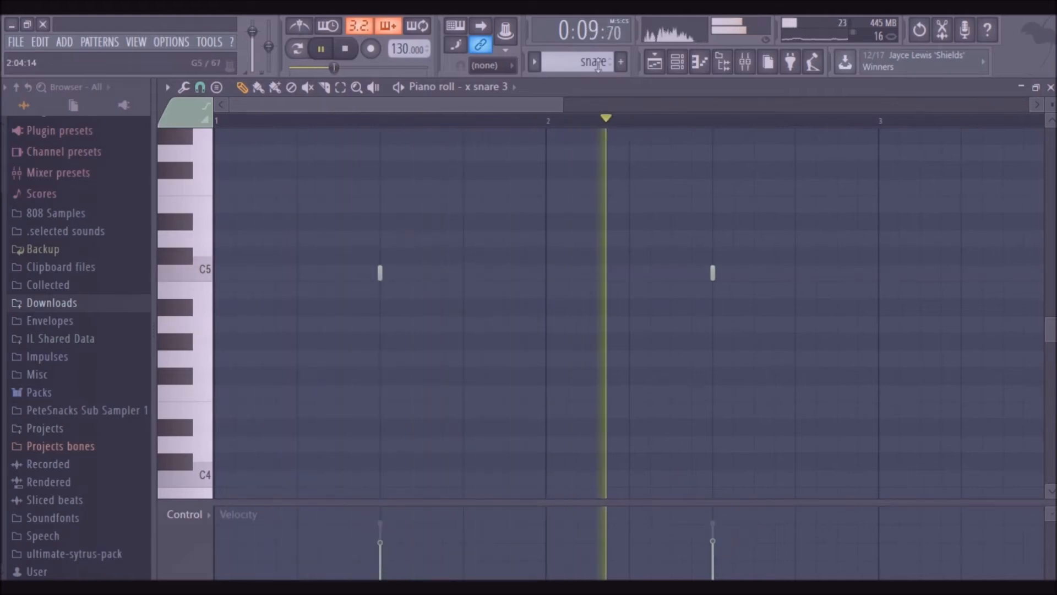
{"action": "left_click", "coordinate": [488, 87]}
{"action": "left_click", "coordinate": [499, 185]}
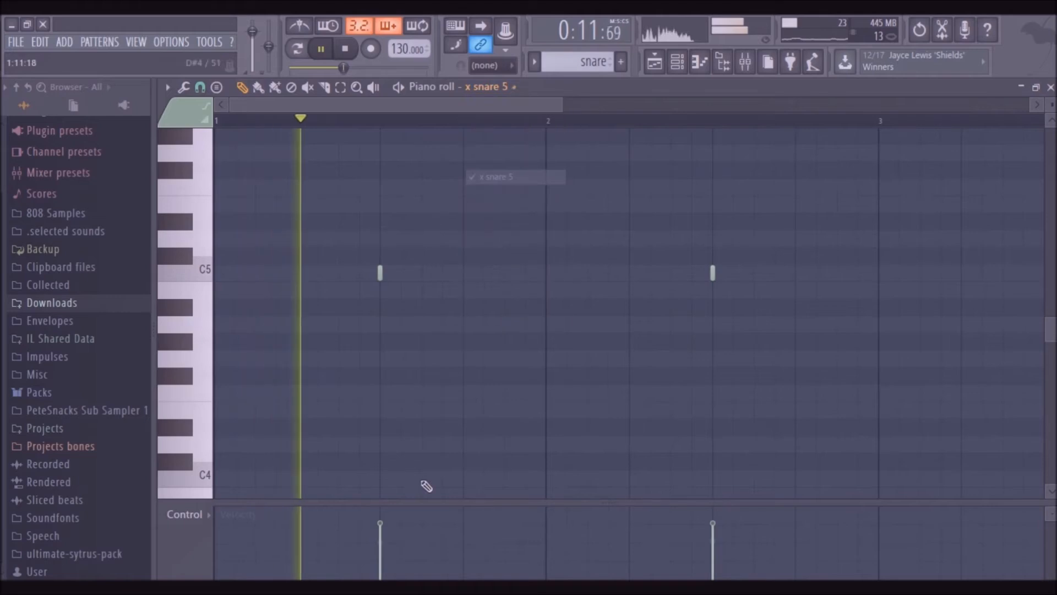
{"action": "left_click", "coordinate": [386, 543]}
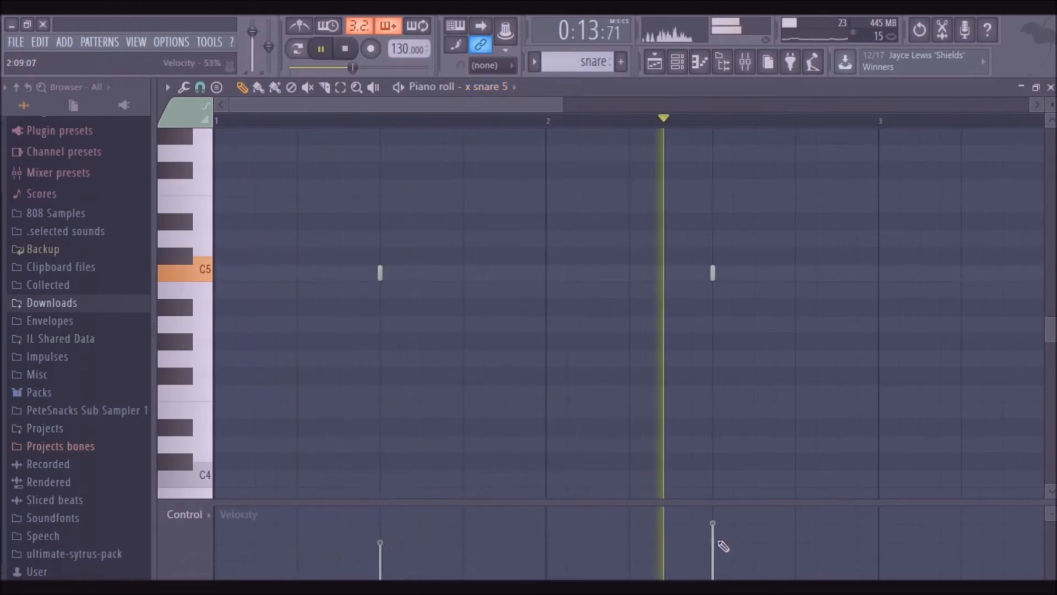
{"action": "left_click", "coordinate": [654, 62]}
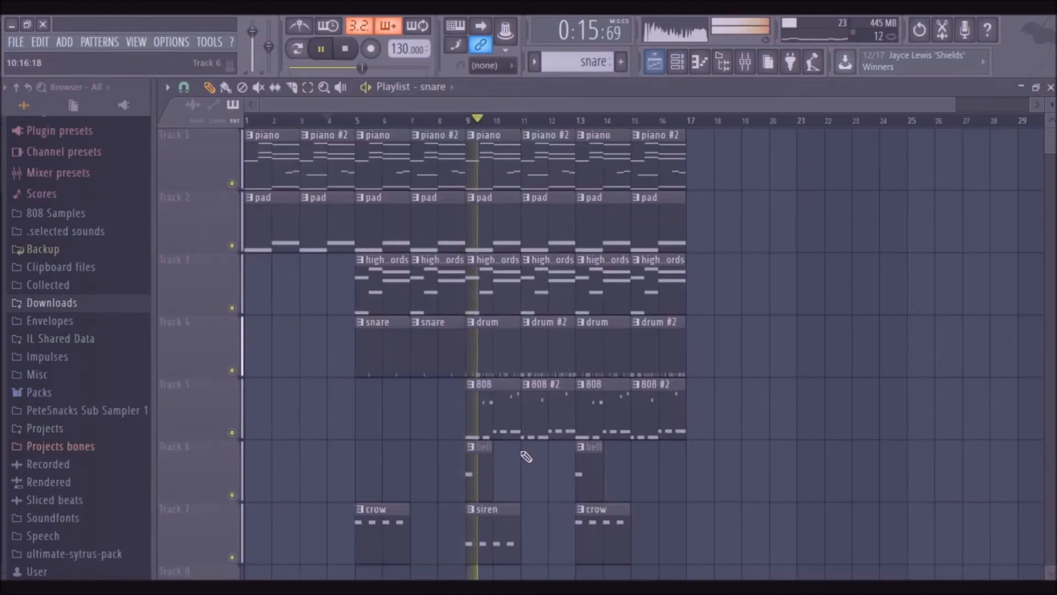
{"action": "key", "text": "space"}
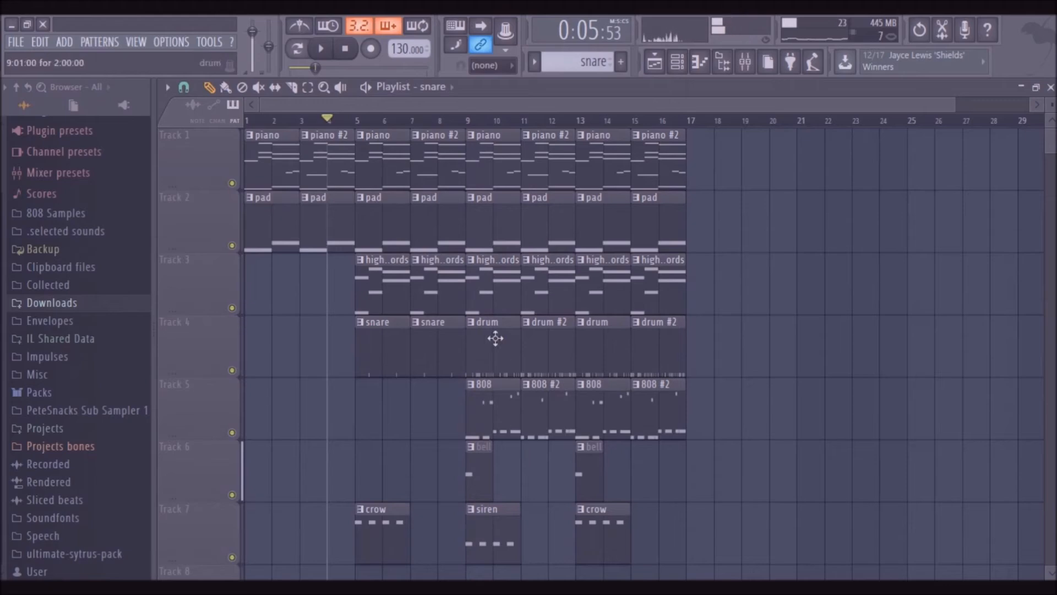
Step: Load the dblue_TapeStop effect into the first effect slot of the Master mixer track
{"action": "left_click", "coordinate": [749, 72]}
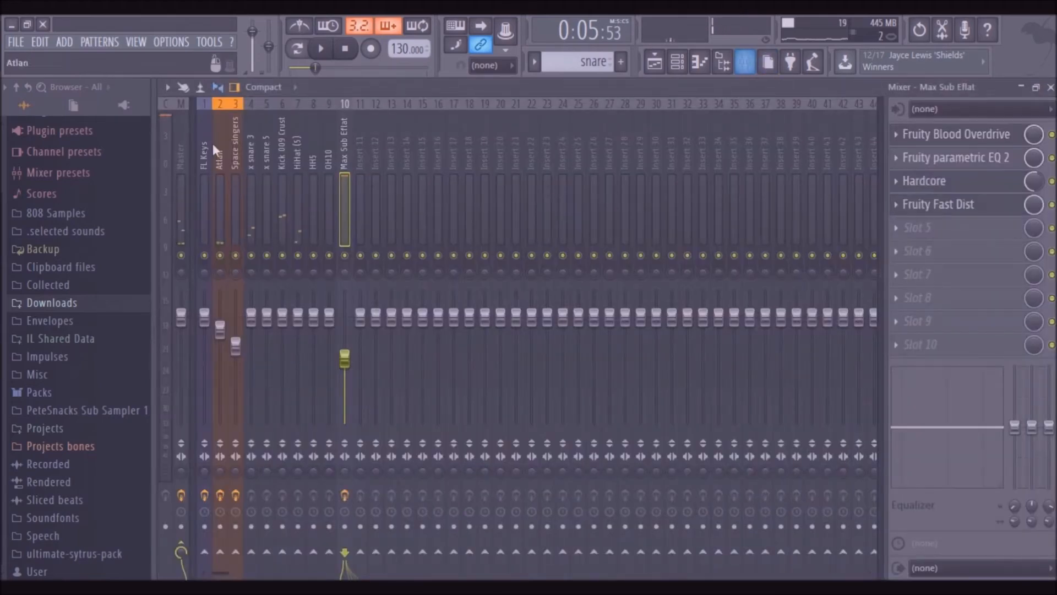
{"action": "left_click", "coordinate": [937, 132]}
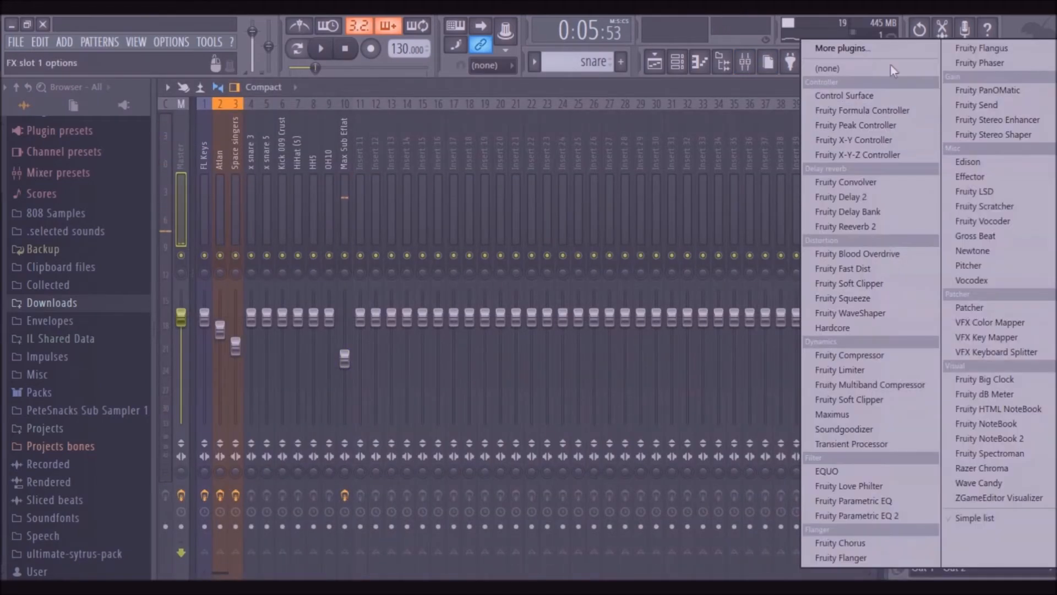
{"action": "key", "text": "Escape"}
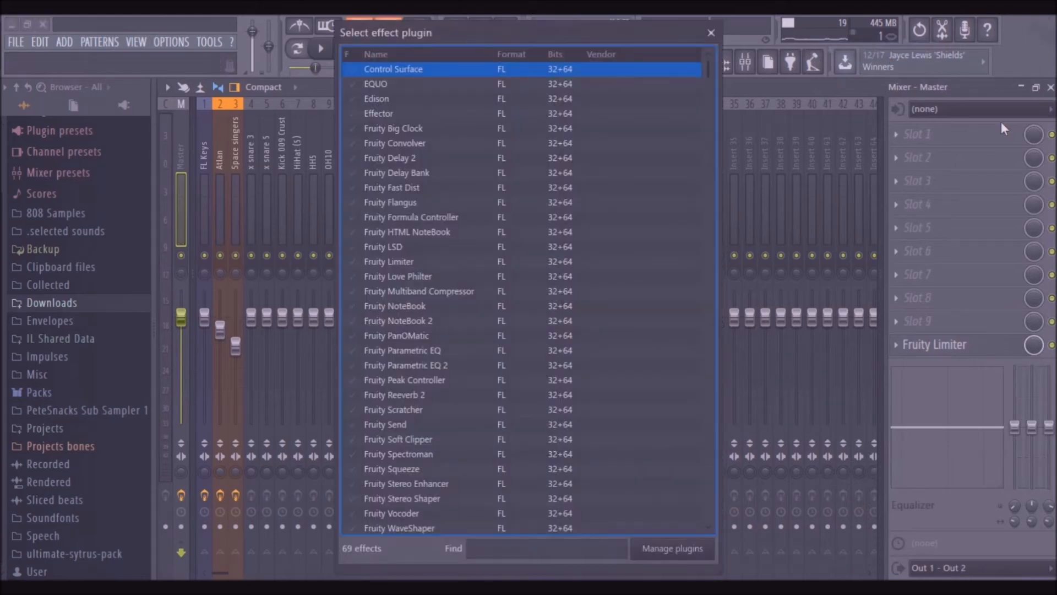
{"action": "type", "text": "tape"}
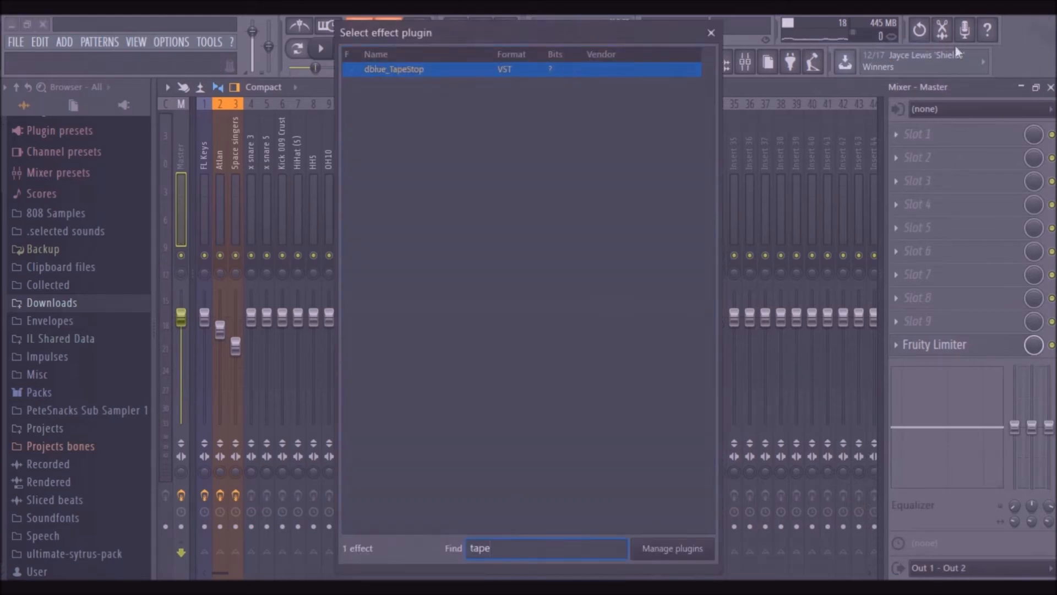
{"action": "double_click", "coordinate": [604, 71]}
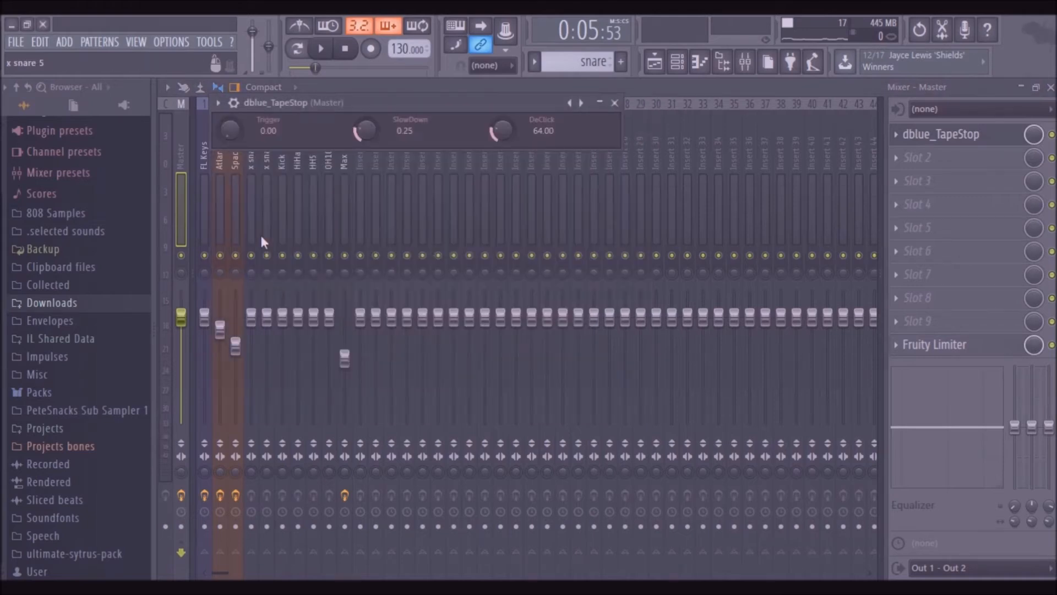
Step: Create an automation clip for the TapeStop Trigger knob and set SlowDown to 0.09
{"action": "right_click", "coordinate": [226, 126]}
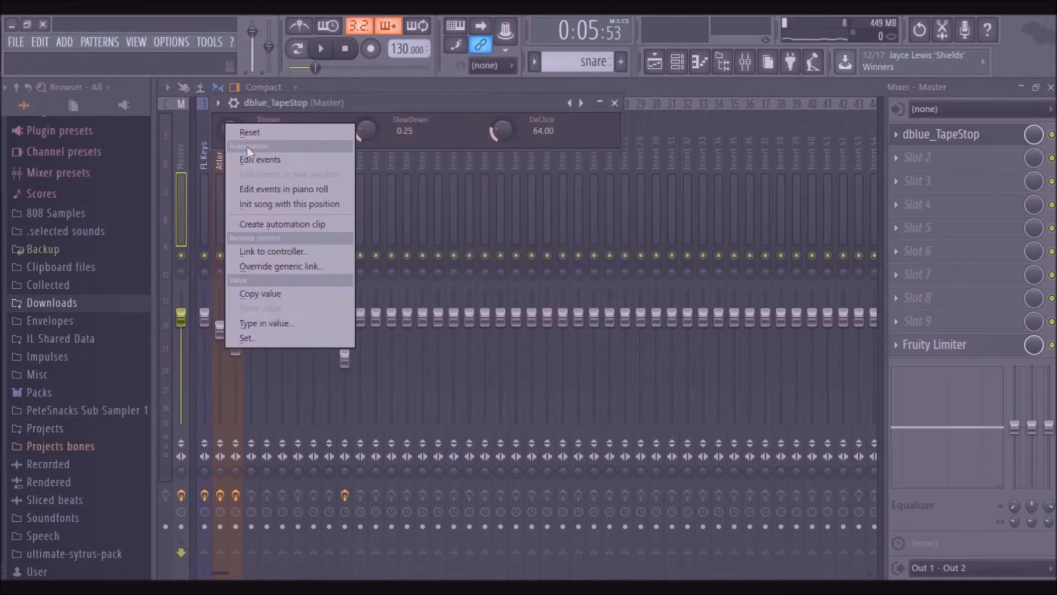
{"action": "left_click", "coordinate": [296, 223]}
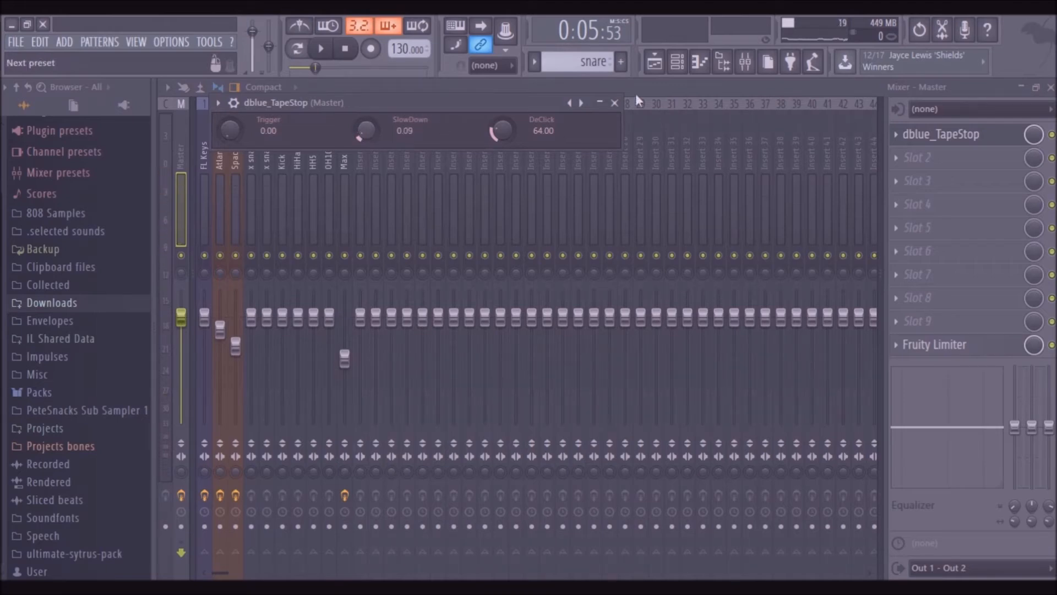
Step: With playlist snapping set to Beat, raise the Trigger automation to maximum for only the last two beats of bar 8, and play that transition
{"action": "left_click", "coordinate": [666, 73]}
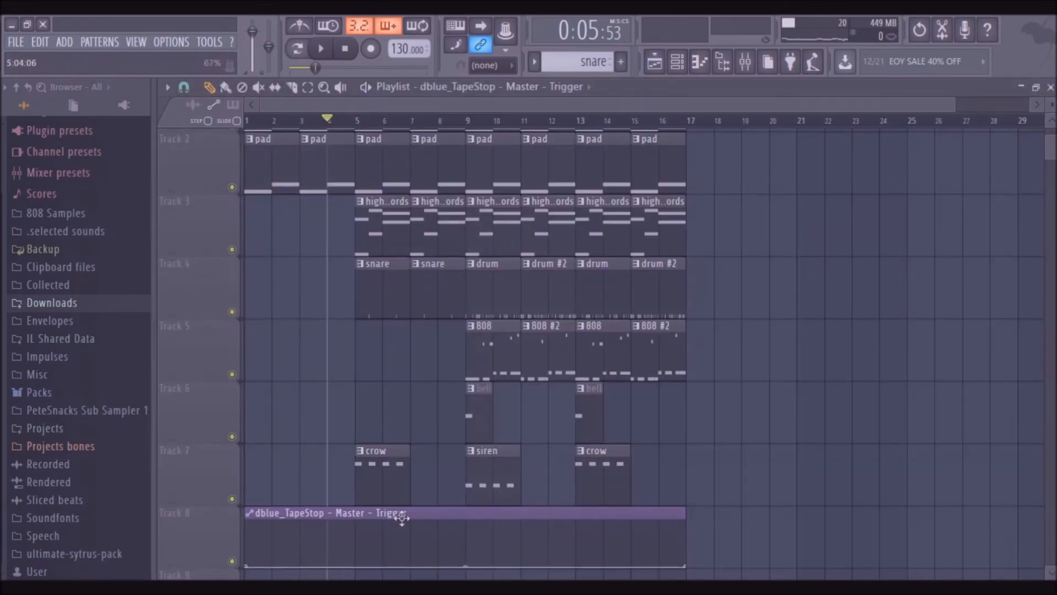
{"action": "left_click", "coordinate": [183, 87]}
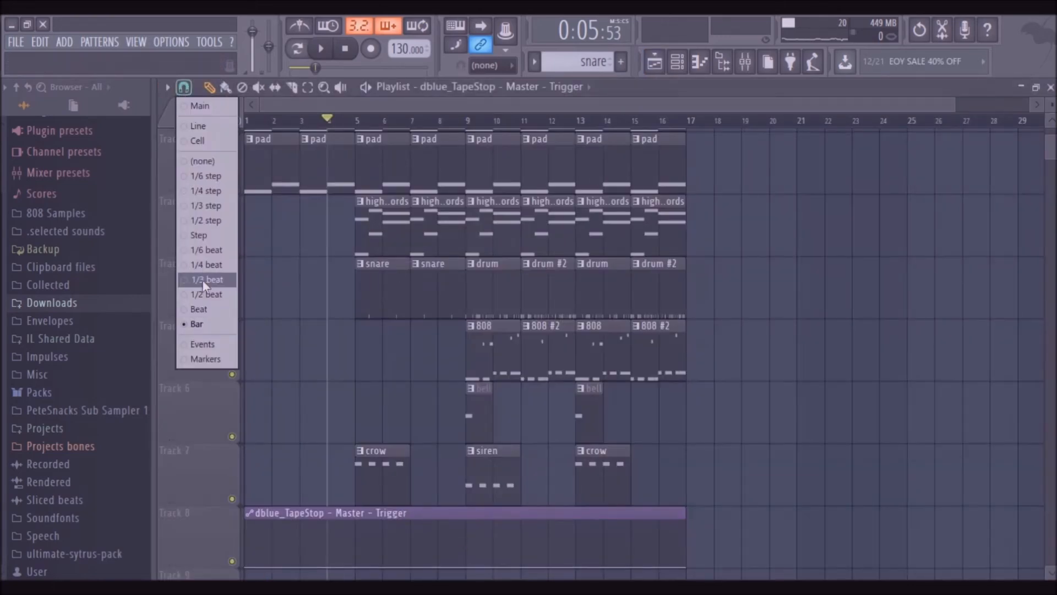
{"action": "left_click", "coordinate": [214, 311]}
{"action": "right_click", "coordinate": [453, 535]}
{"action": "left_click_drag", "start_coordinate": [454, 535], "coordinate": [452, 489]}
{"action": "right_click", "coordinate": [454, 542]}
{"action": "right_click", "coordinate": [466, 523]}
{"action": "right_click", "coordinate": [467, 525]}
{"action": "left_click_drag", "start_coordinate": [467, 525], "coordinate": [467, 572]}
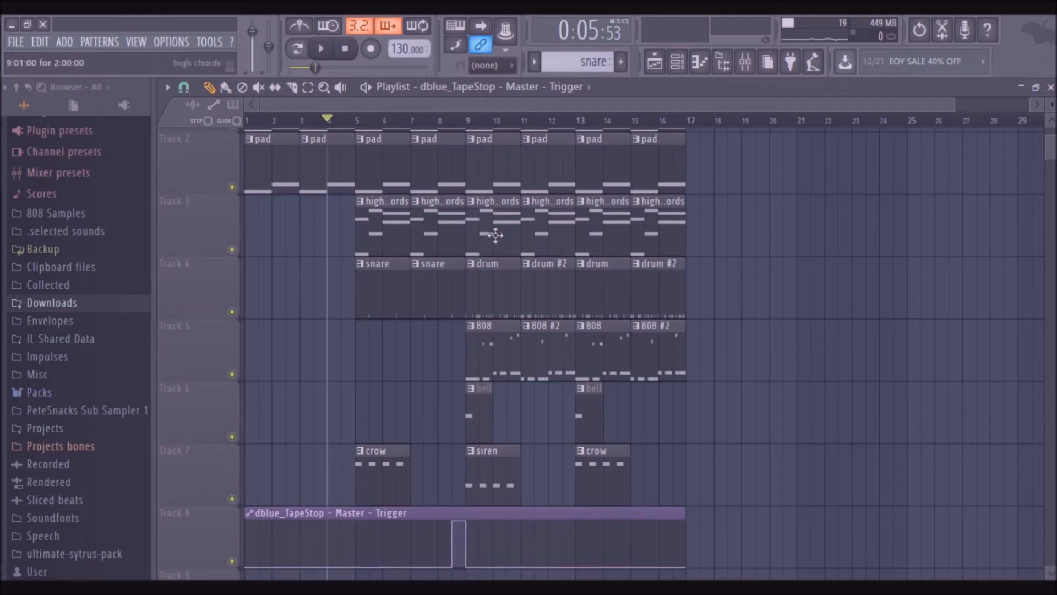
{"action": "left_click", "coordinate": [445, 123]}
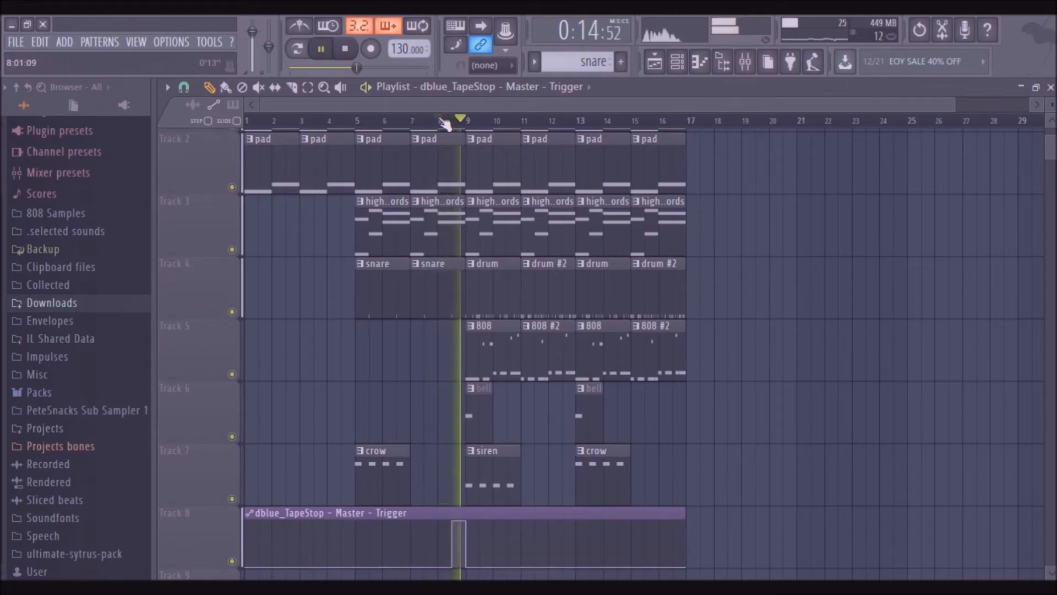
Step: Shorten the second snare clip to end two beats before bar 9, and stop playback
{"action": "left_click_drag", "start_coordinate": [464, 305], "coordinate": [451, 305]}
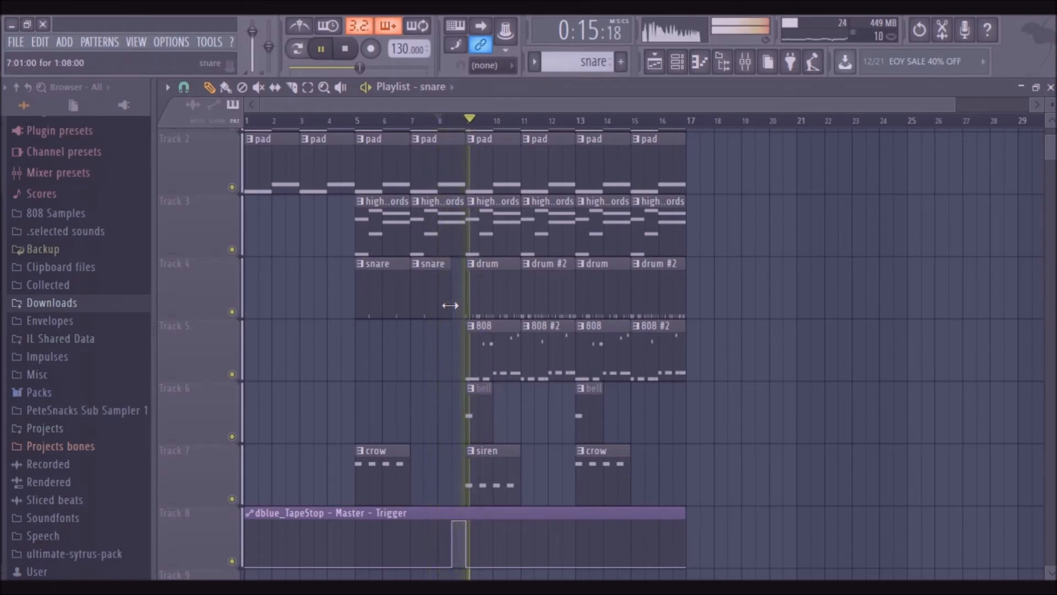
{"action": "key", "text": "space"}
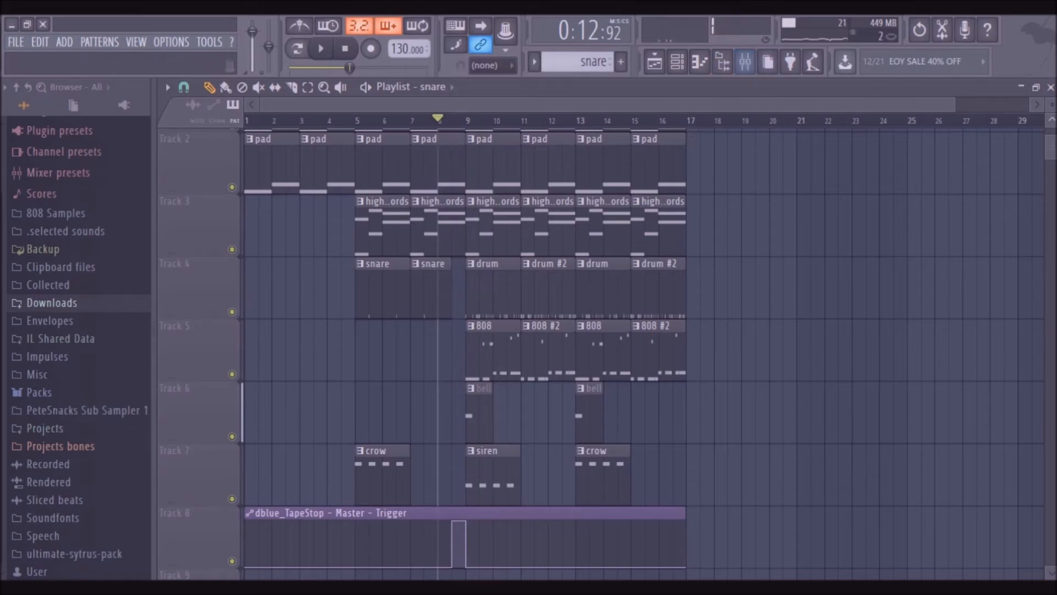
Step: Load Gross Beat into the second effect slot of the Master mixer track and choose its 1 Beat Gate volume preset
{"action": "left_click", "coordinate": [753, 68]}
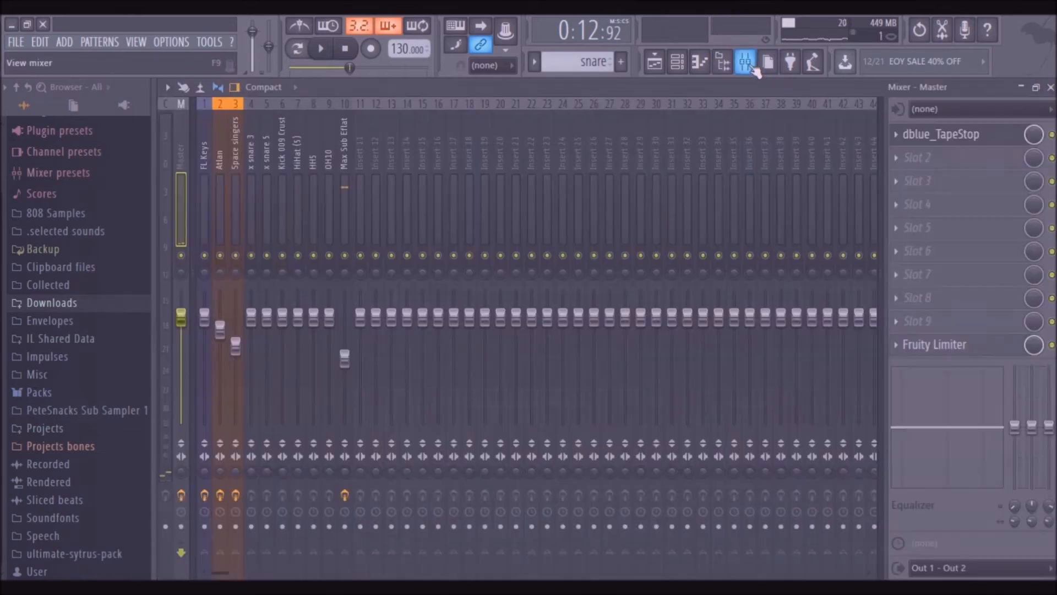
{"action": "left_click", "coordinate": [926, 159]}
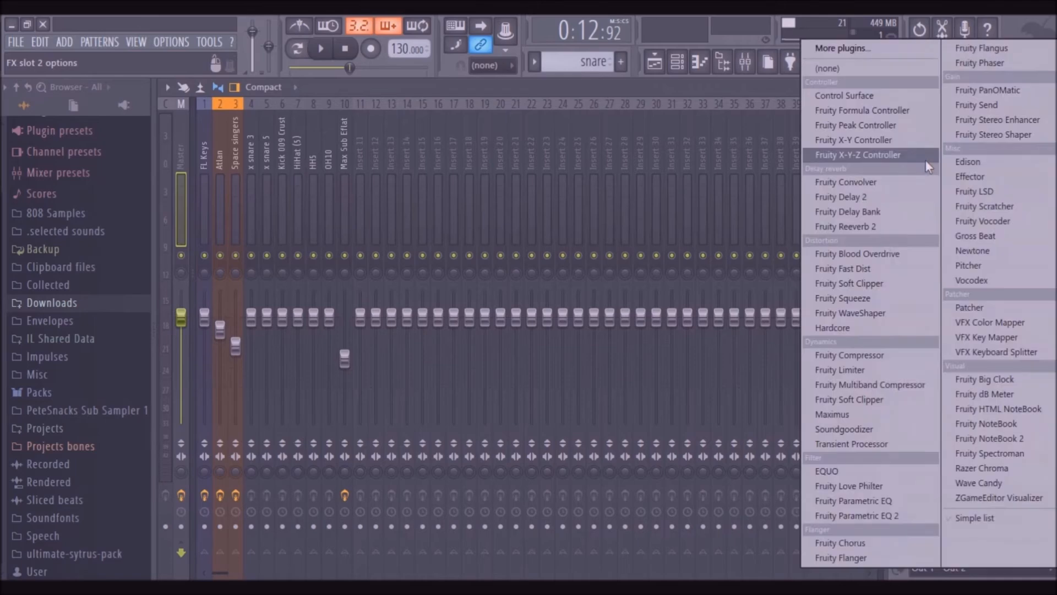
{"action": "left_click", "coordinate": [1009, 235]}
{"action": "left_click", "coordinate": [357, 451]}
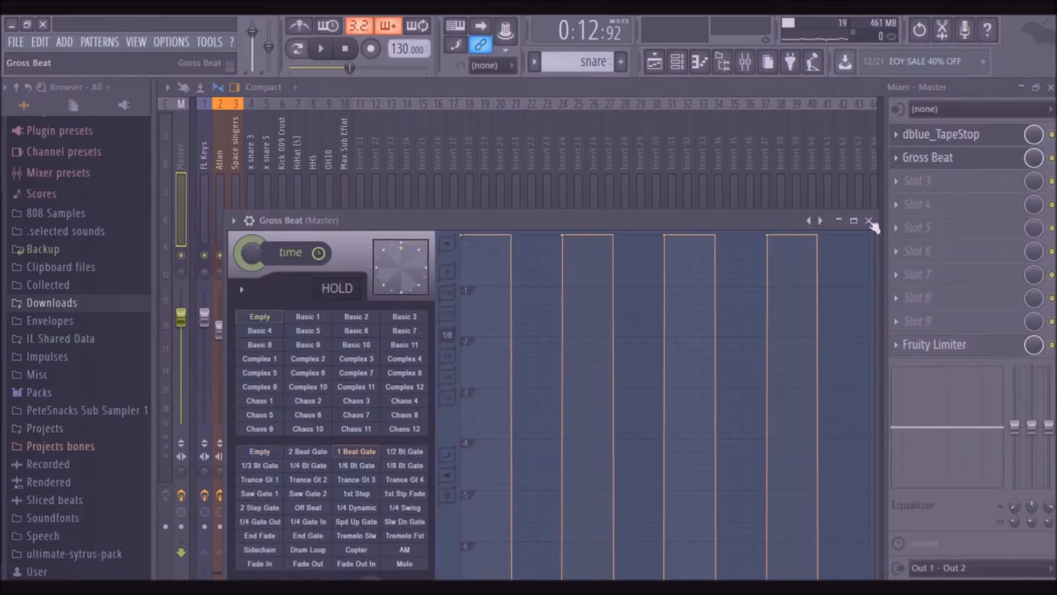
Step: Create an automation clip for Gross Beat's mix level, at 0% throughout except at maximum across bars 7 and 8
{"action": "right_click", "coordinate": [1033, 160]}
{"action": "left_click", "coordinate": [993, 260]}
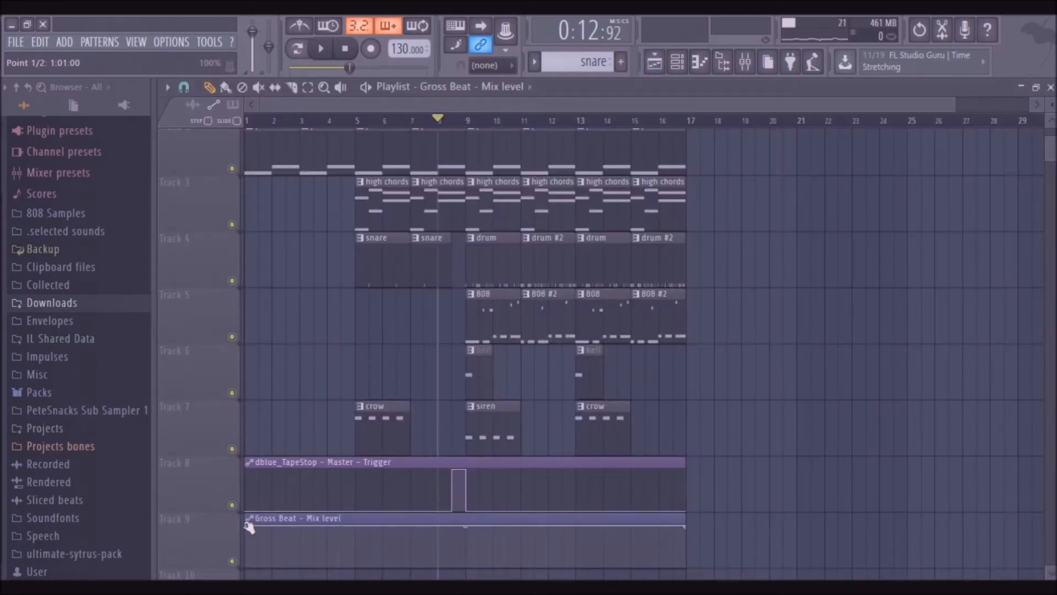
{"action": "left_click_drag", "start_coordinate": [249, 528], "coordinate": [246, 567]}
{"action": "left_click_drag", "start_coordinate": [686, 526], "coordinate": [681, 578]}
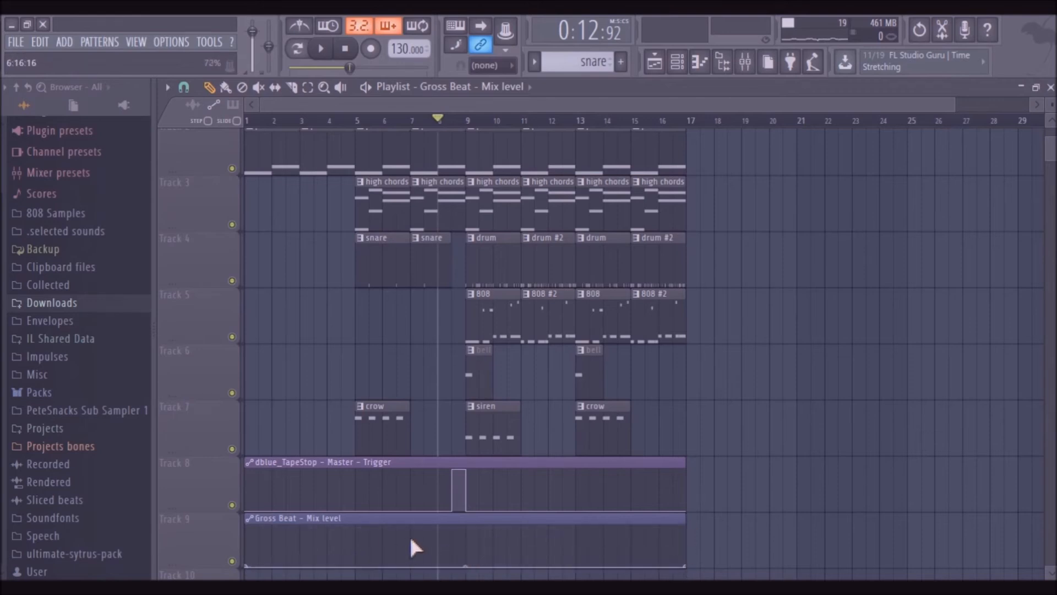
{"action": "left_click_drag", "start_coordinate": [409, 564], "coordinate": [469, 576]}
{"action": "right_click", "coordinate": [468, 527]}
Step: Play the transition from bar 5 and make the raised Gross Beat mix level end two beats before bar 9
{"action": "left_click", "coordinate": [361, 121]}
{"action": "key", "text": "space"}
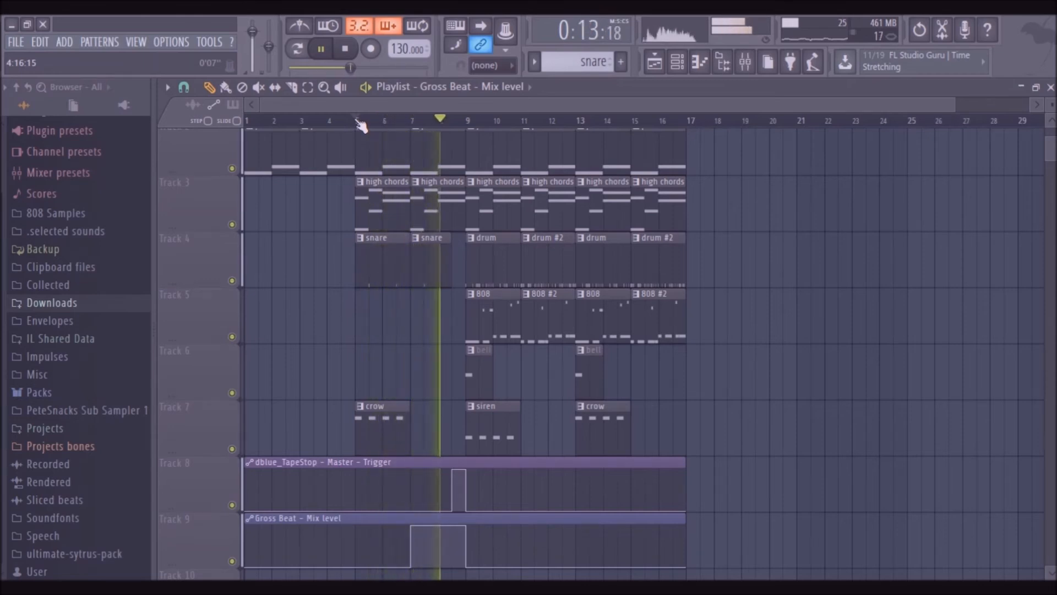
{"action": "key", "text": "space"}
{"action": "mouse_move", "coordinate": [473, 523]}
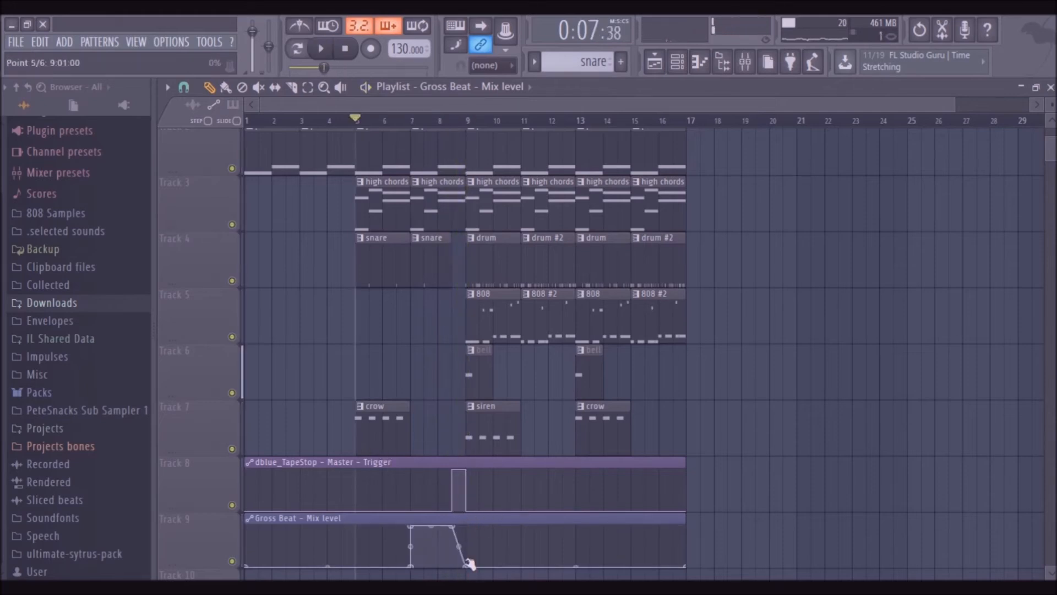
{"action": "key", "text": "space"}
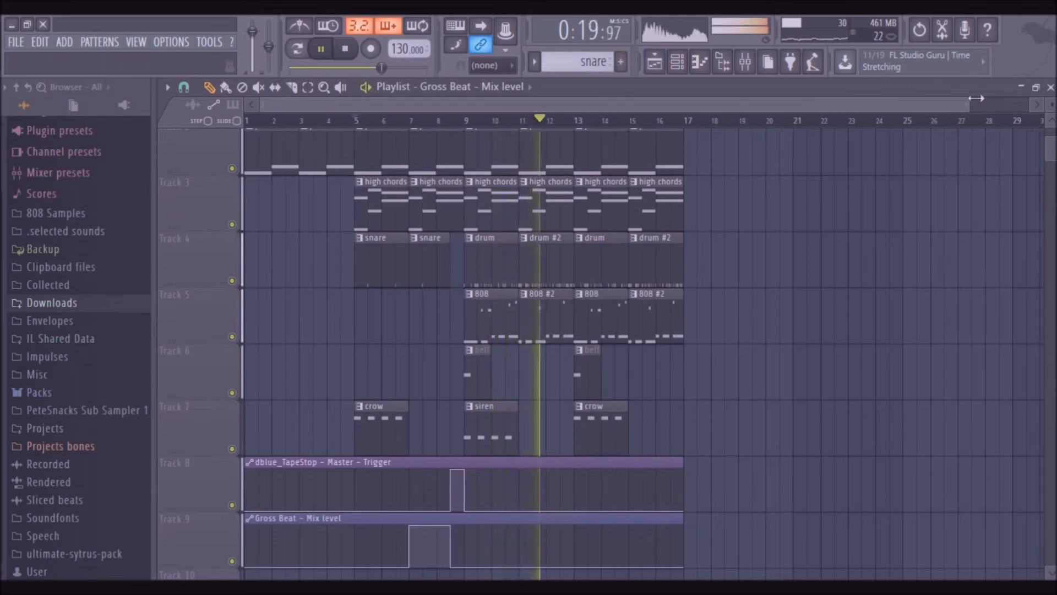
Step: Stop playback and duplicate all pattern clips of bars 9–16 on Tracks 1–7 into bars 17–24
{"action": "left_click_drag", "start_coordinate": [957, 104], "coordinate": [1007, 104]}
{"action": "scroll", "coordinate": [1050, 142], "scroll_direction": "up", "scroll_amount": 2}
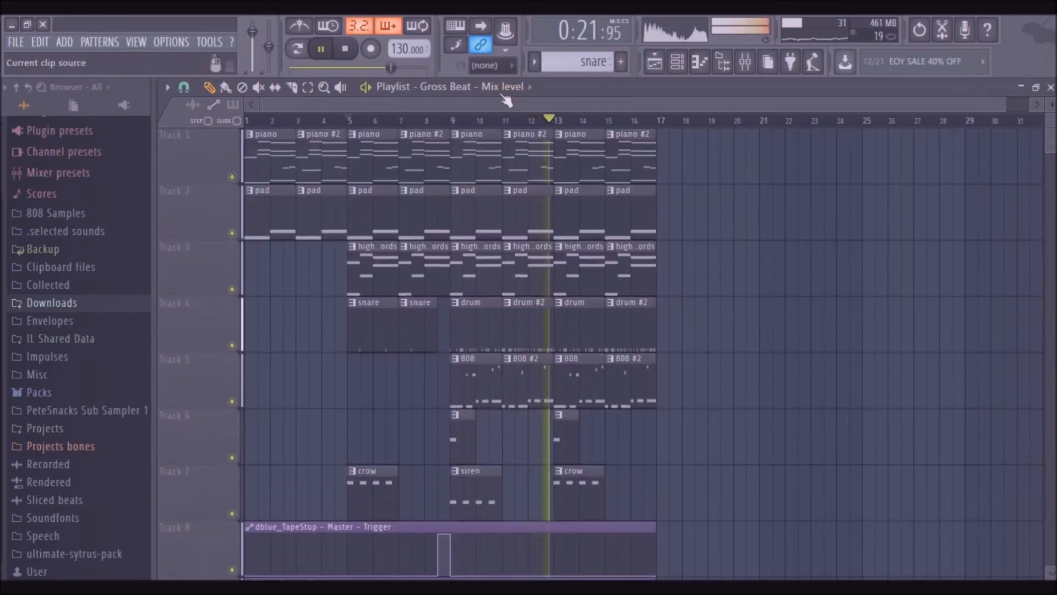
{"action": "left_click", "coordinate": [324, 87]}
{"action": "left_click", "coordinate": [333, 121]}
{"action": "left_click", "coordinate": [211, 88]}
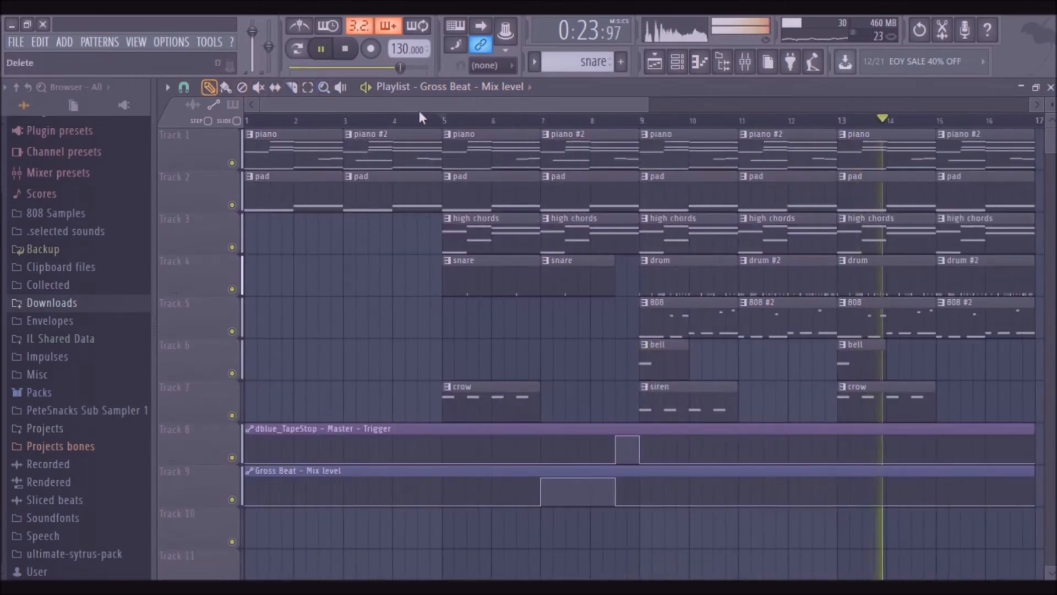
{"action": "left_click_drag", "start_coordinate": [642, 105], "coordinate": [876, 104]}
{"action": "key", "text": "space"}
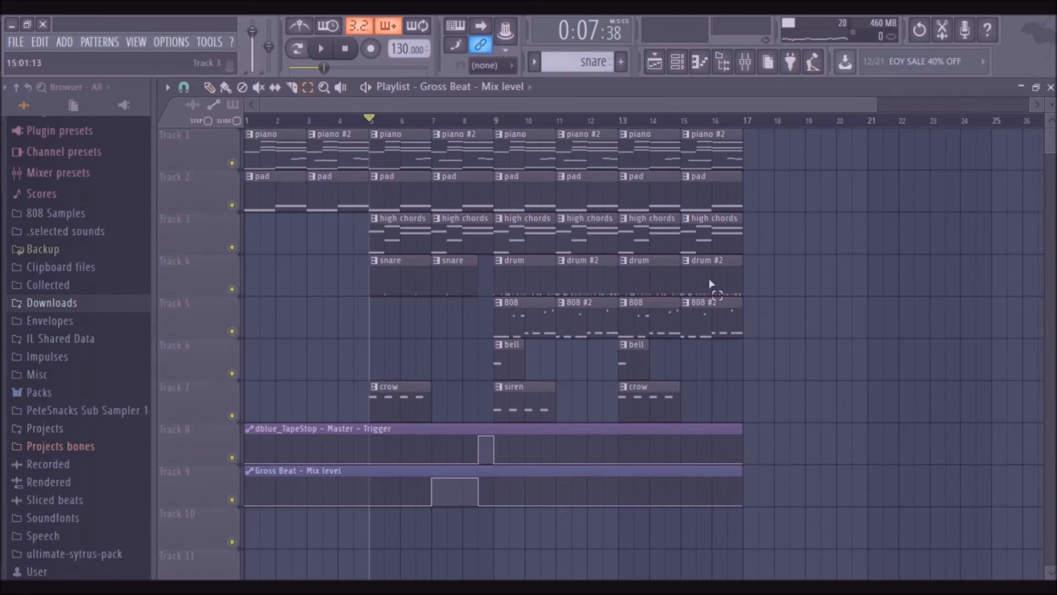
{"action": "left_click_drag", "start_coordinate": [773, 347], "coordinate": [494, 128]}
{"action": "key", "text": "ctrl+v"}
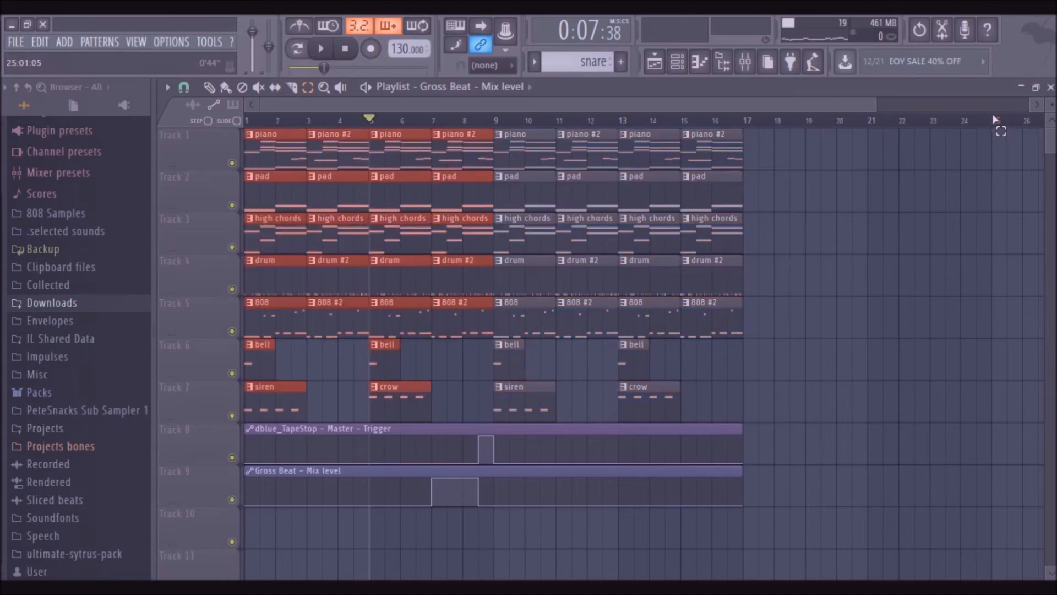
{"action": "left_click_drag", "start_coordinate": [255, 145], "coordinate": [754, 66]}
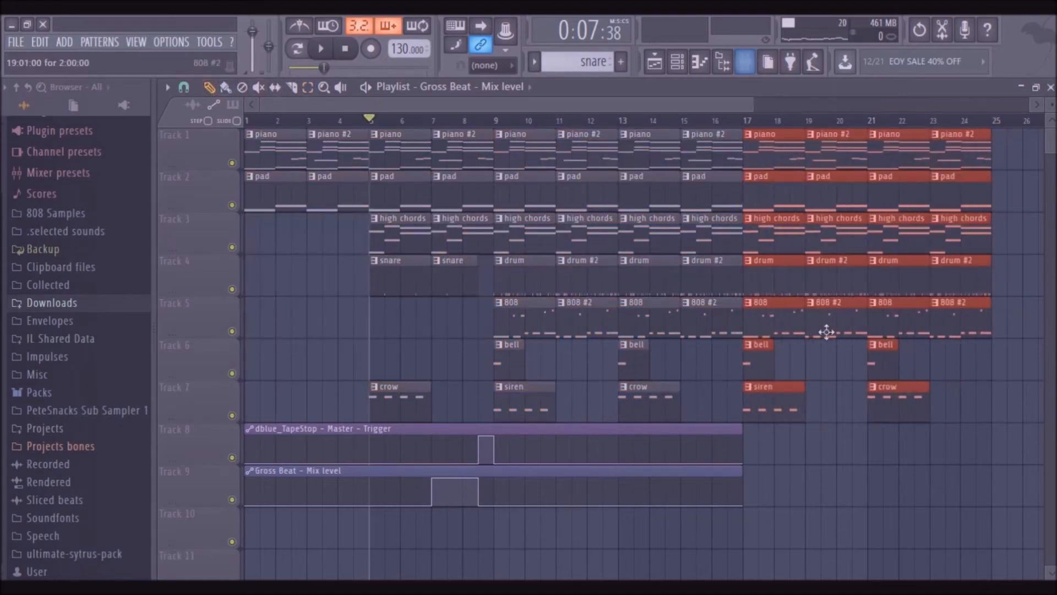
Step: Strip the duplicated section of its drum, 808, siren and crow clips, the bell at bar 21 and the high chords in bars 17–20
{"action": "right_click", "coordinate": [777, 273]}
{"action": "right_click", "coordinate": [842, 275]}
{"action": "right_click", "coordinate": [899, 279]}
{"action": "right_click", "coordinate": [959, 282]}
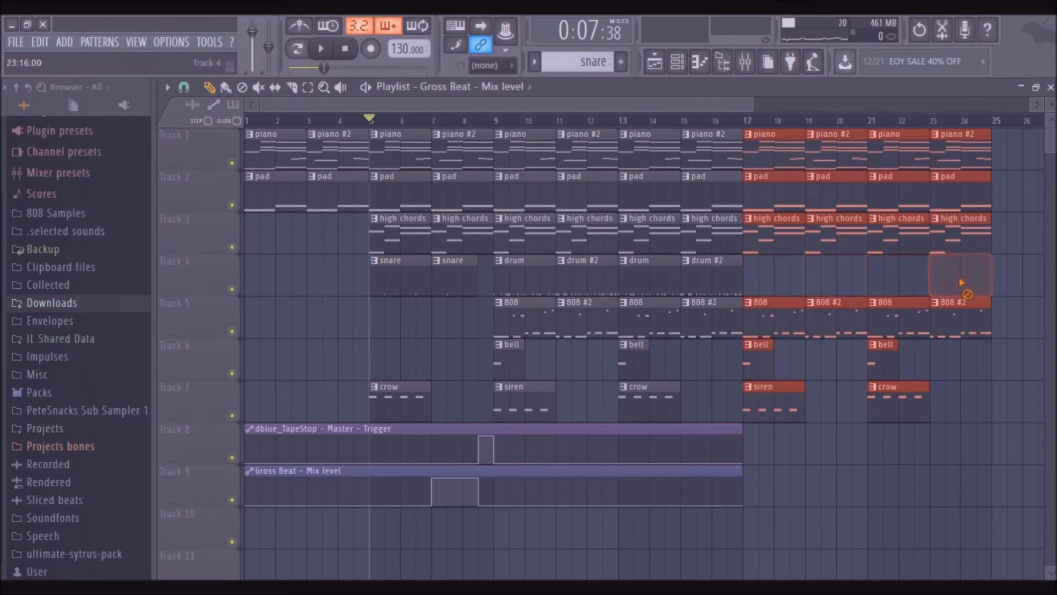
{"action": "right_click", "coordinate": [980, 309]}
{"action": "right_click", "coordinate": [900, 311]}
{"action": "right_click", "coordinate": [842, 310]}
{"action": "right_click", "coordinate": [766, 306]}
{"action": "right_click", "coordinate": [882, 345]}
{"action": "right_click", "coordinate": [881, 397]}
{"action": "right_click", "coordinate": [792, 400]}
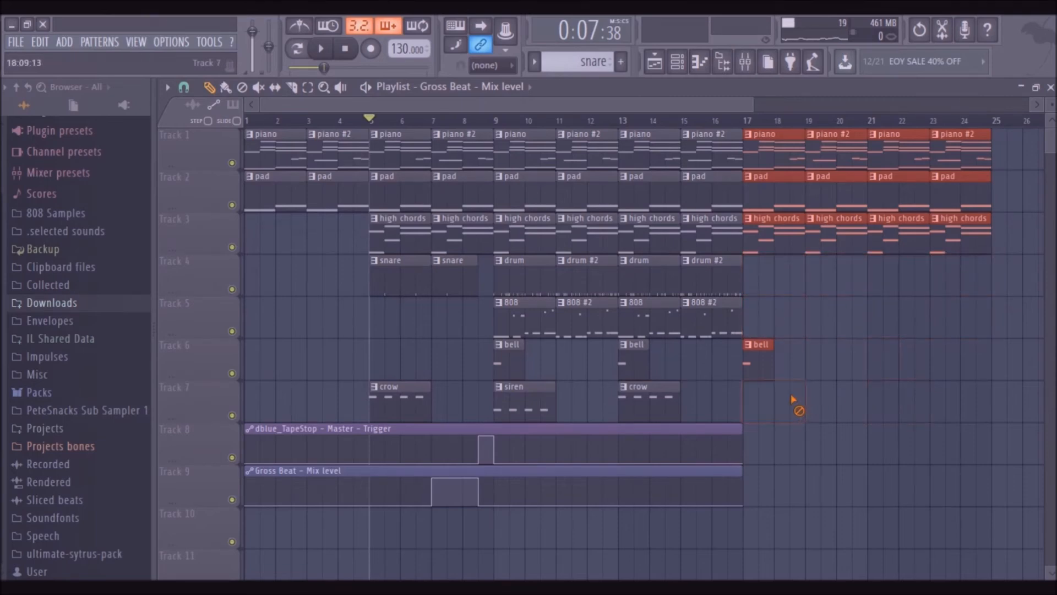
{"action": "right_click", "coordinate": [777, 237]}
{"action": "right_click", "coordinate": [814, 241]}
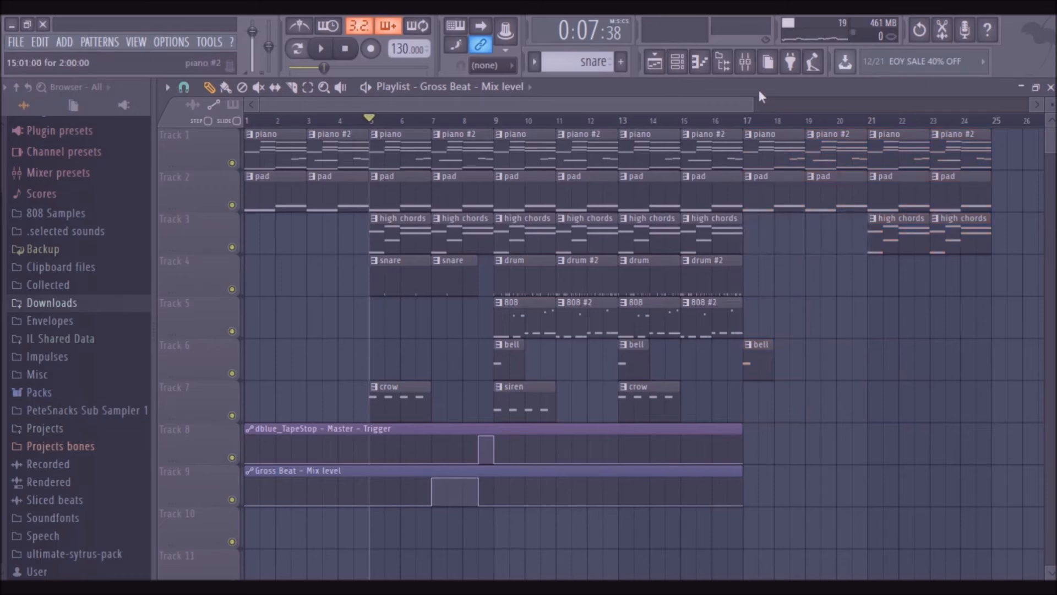
Step: Duplicate the piano, pad and high chords clips of bars 21–24 into bars 25–28 and bars 29–32
{"action": "left_click_drag", "start_coordinate": [753, 103], "coordinate": [849, 103]}
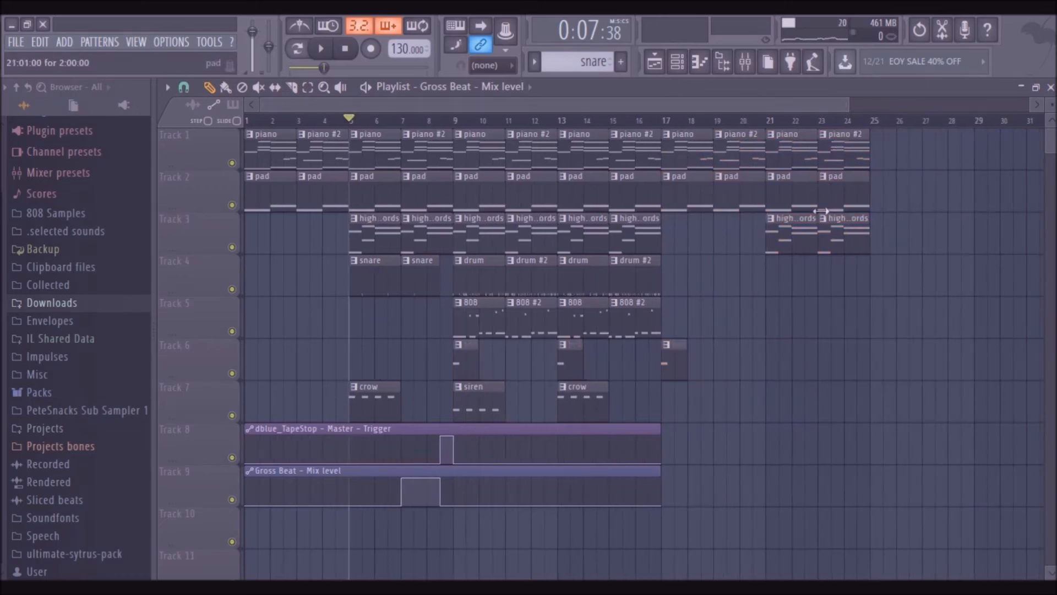
{"action": "left_click_drag", "start_coordinate": [766, 128], "coordinate": [867, 287]}
{"action": "key", "text": "ctrl+c"}
{"action": "key", "text": "ctrl+v"}
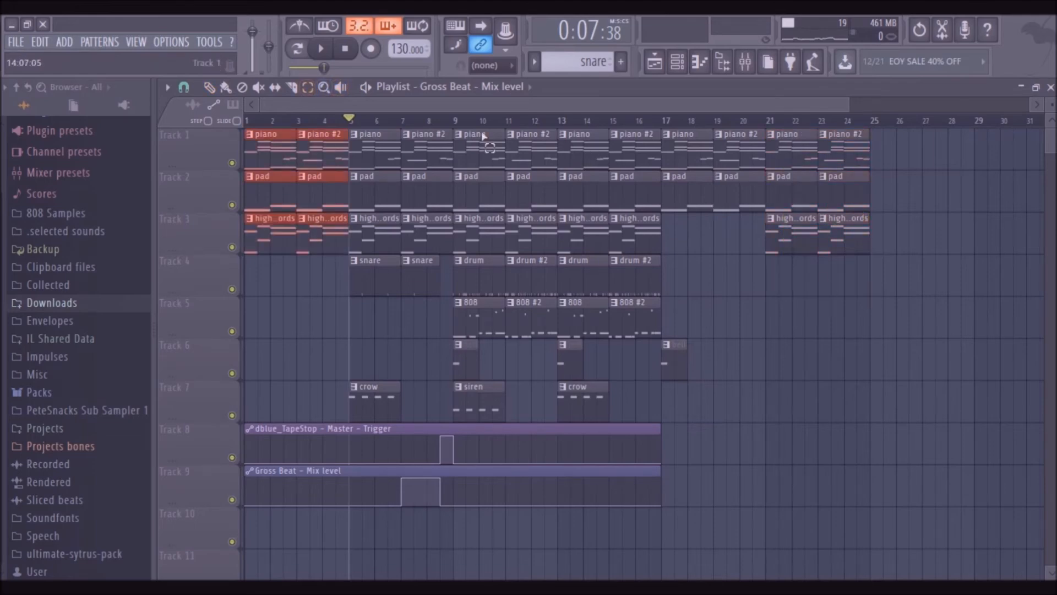
{"action": "left_click_drag", "start_coordinate": [270, 137], "coordinate": [899, 116]}
{"action": "key", "text": "ctrl+v"}
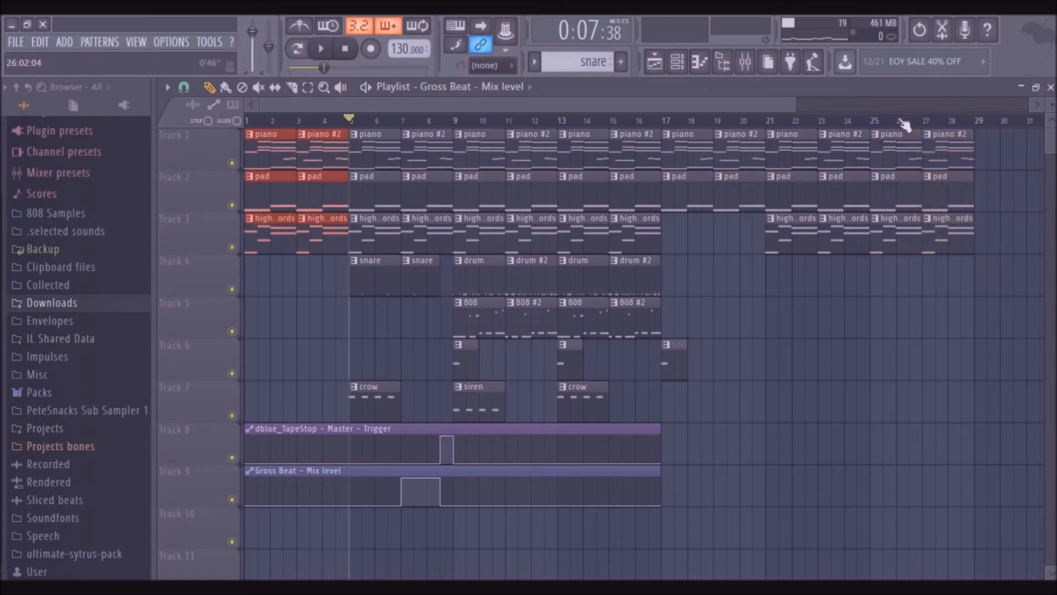
{"action": "left_click_drag", "start_coordinate": [291, 136], "coordinate": [948, 199]}
{"action": "right_click", "coordinate": [937, 235]}
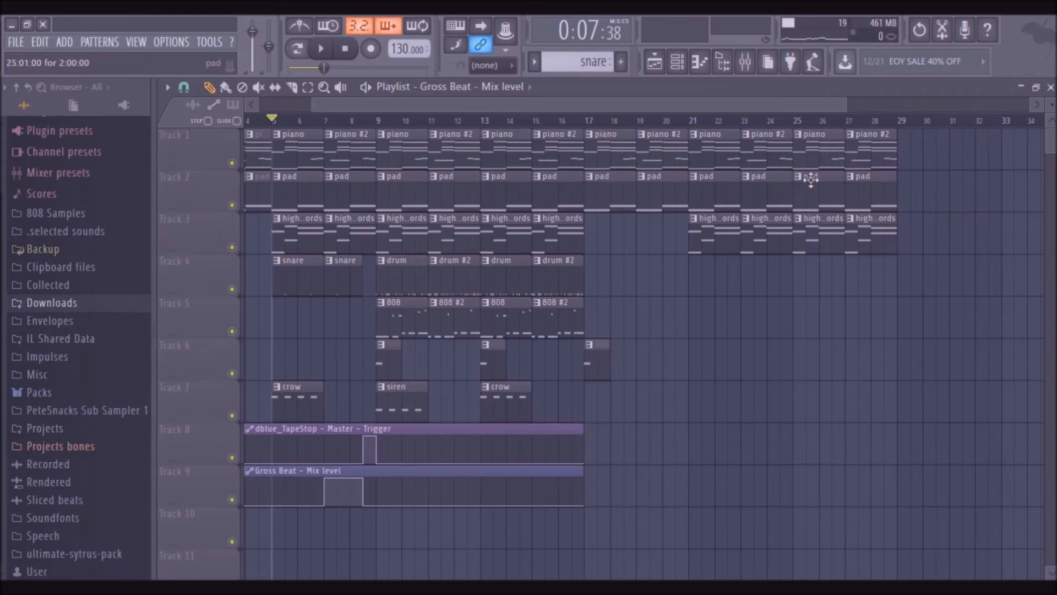
{"action": "key", "text": "ctrl+z"}
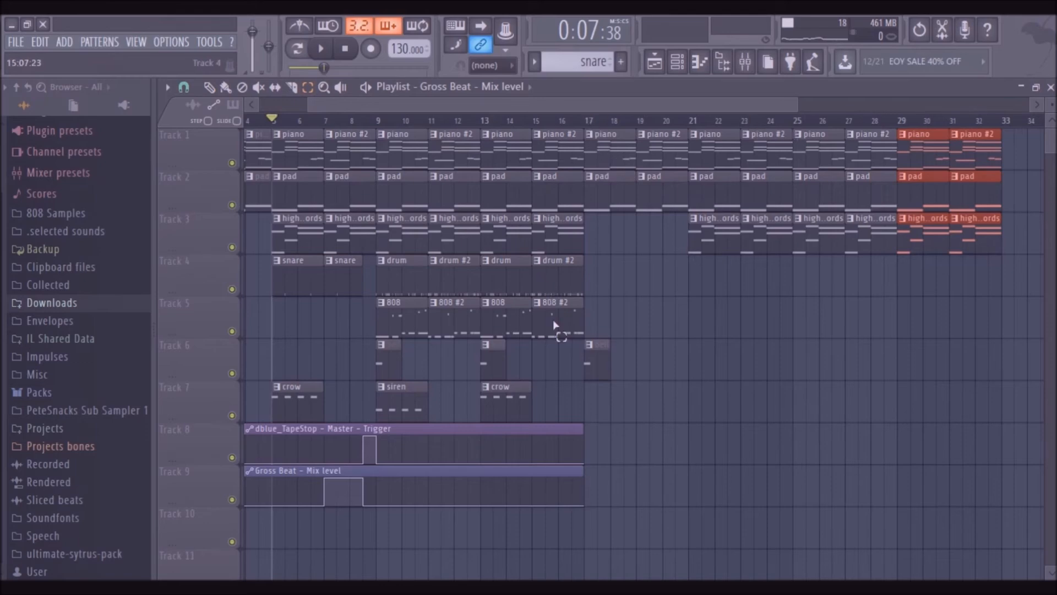
Step: Move the piano, pad and high chords clips of bars 17–32 out to about bar 35
{"action": "left_click_drag", "start_coordinate": [572, 421], "coordinate": [398, 129]}
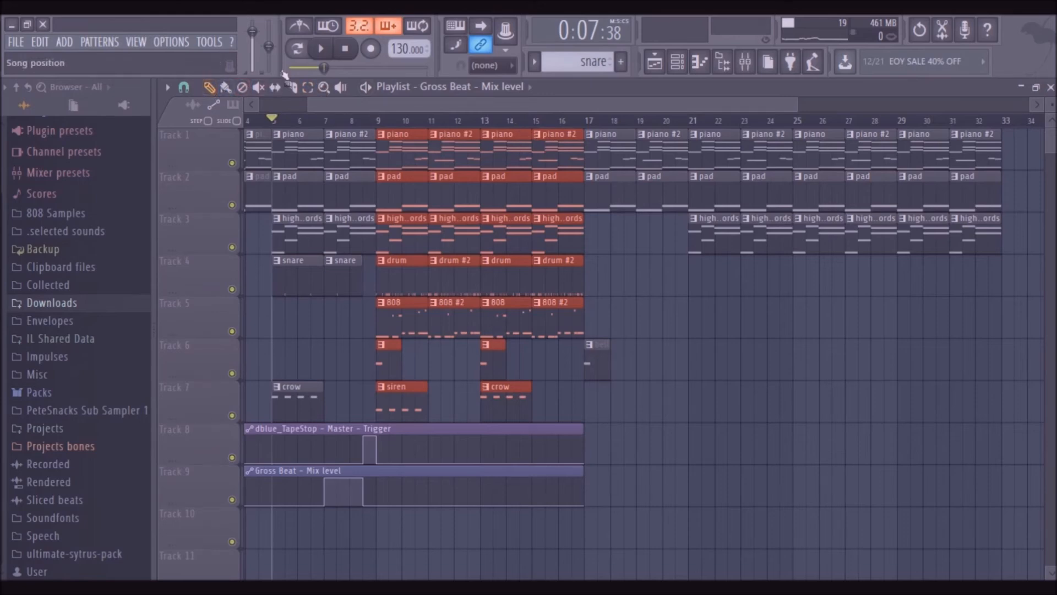
{"action": "left_click_drag", "start_coordinate": [615, 238], "coordinate": [936, 130]}
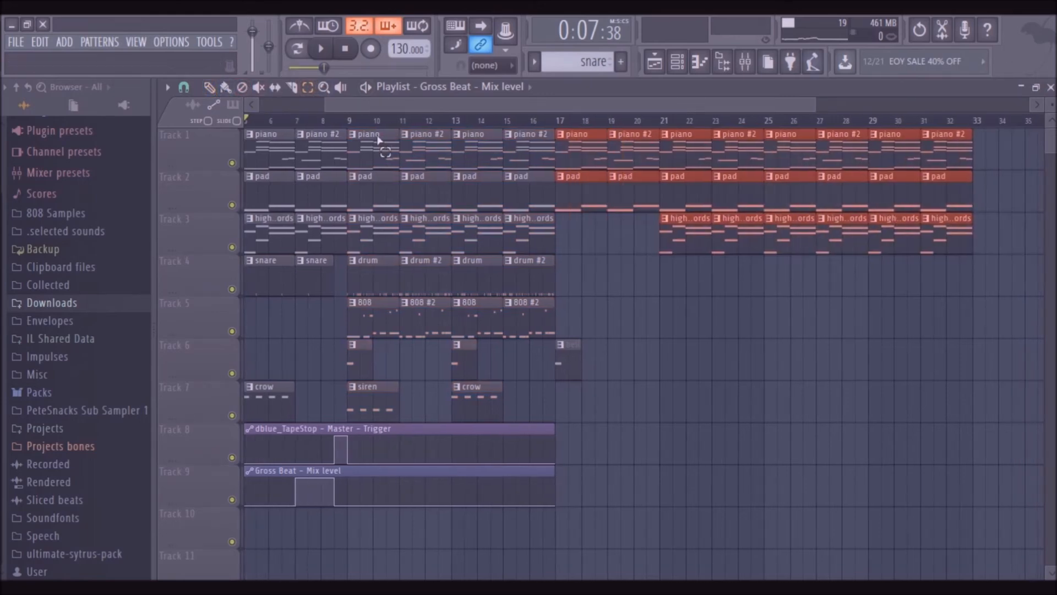
{"action": "left_click_drag", "start_coordinate": [579, 152], "coordinate": [995, 122]}
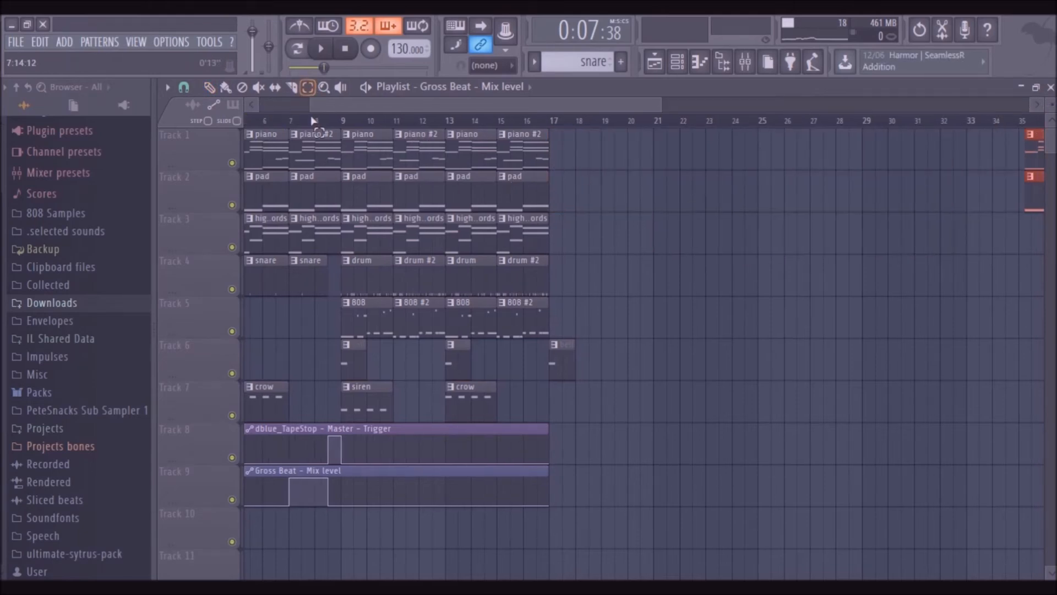
Step: Copy the full section of bars 9–16, including drums, 808, bell, siren and crow, into bars 17–24
{"action": "left_click_drag", "start_coordinate": [540, 421], "coordinate": [341, 127]}
{"action": "key", "text": "ctrl+c"}
{"action": "key", "text": "ctrl+v"}
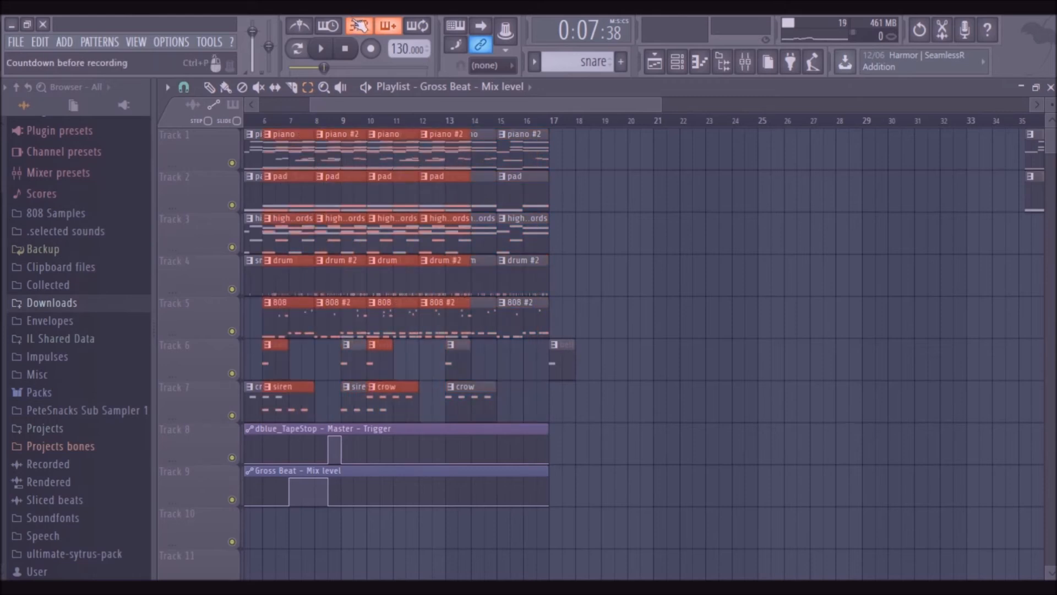
{"action": "left_click", "coordinate": [210, 90]}
{"action": "mouse_move", "coordinate": [299, 148]}
{"action": "left_mouse_down"}
{"action": "mouse_move", "coordinate": [58, 112]}
{"action": "mouse_move", "coordinate": [692, 68]}
{"action": "mouse_move", "coordinate": [734, 104]}
{"action": "left_mouse_up"}
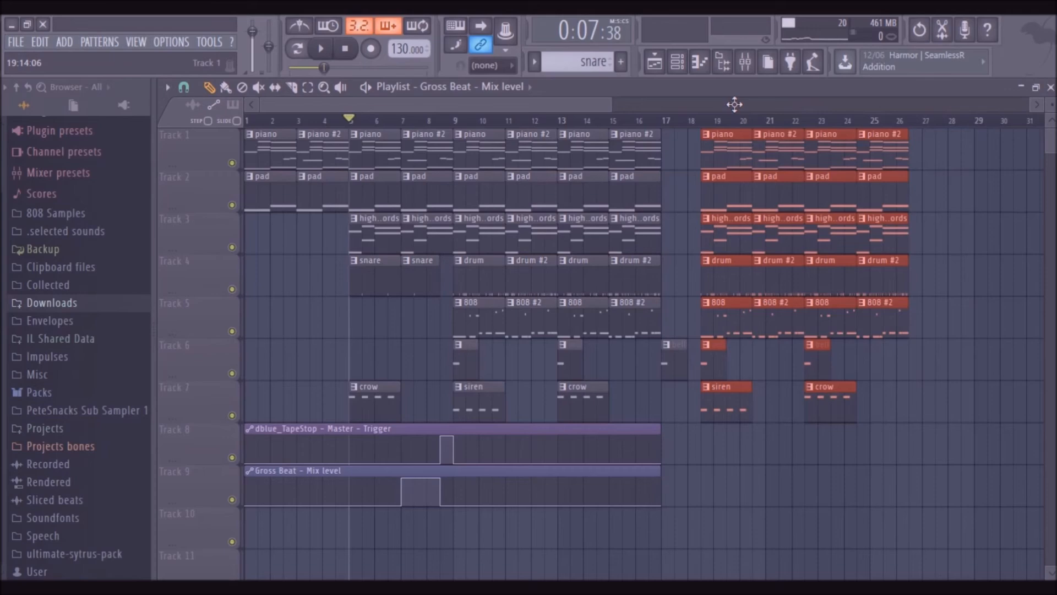
{"action": "left_click_drag", "start_coordinate": [736, 142], "coordinate": [683, 160]}
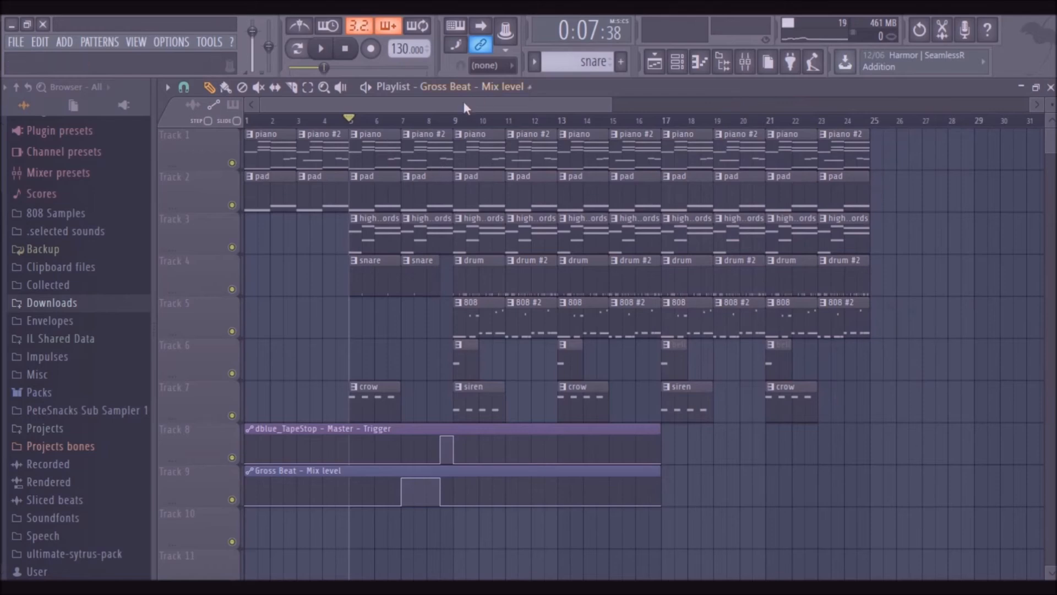
Step: Move the piano, pad and high chords section from about bar 35 back to start at bar 25
{"action": "left_click_drag", "start_coordinate": [464, 101], "coordinate": [652, 100]}
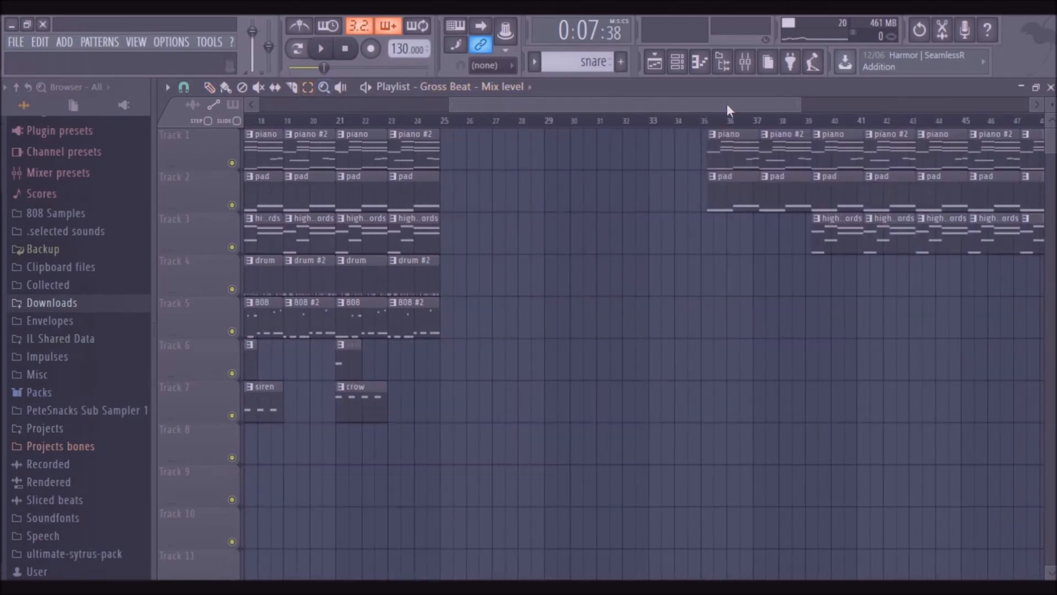
{"action": "left_click_drag", "start_coordinate": [680, 139], "coordinate": [1041, 247]}
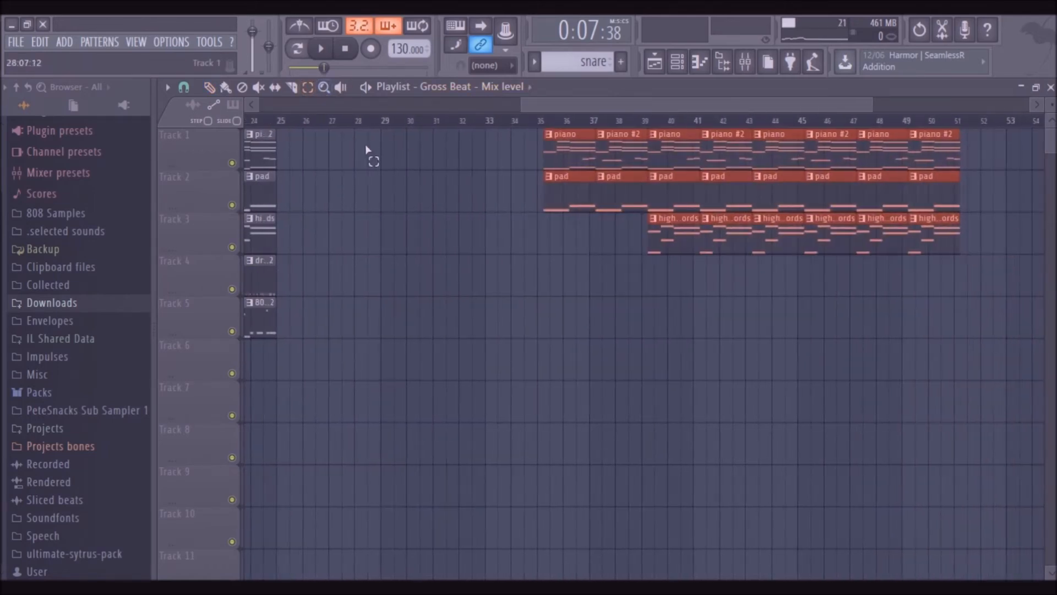
{"action": "left_click_drag", "start_coordinate": [575, 146], "coordinate": [892, 165]}
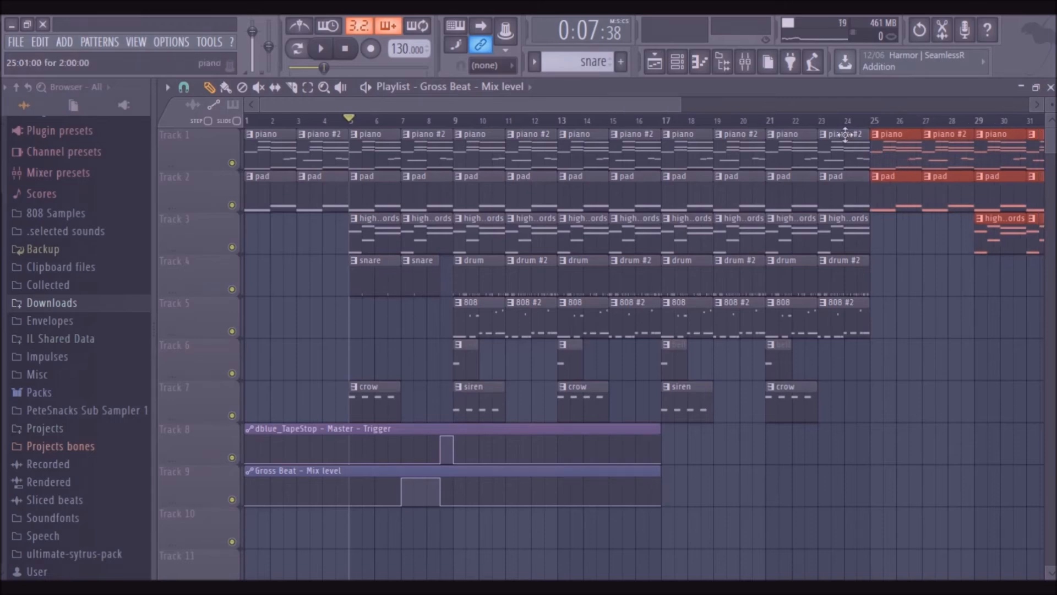
{"action": "left_click_drag", "start_coordinate": [659, 105], "coordinate": [818, 113]}
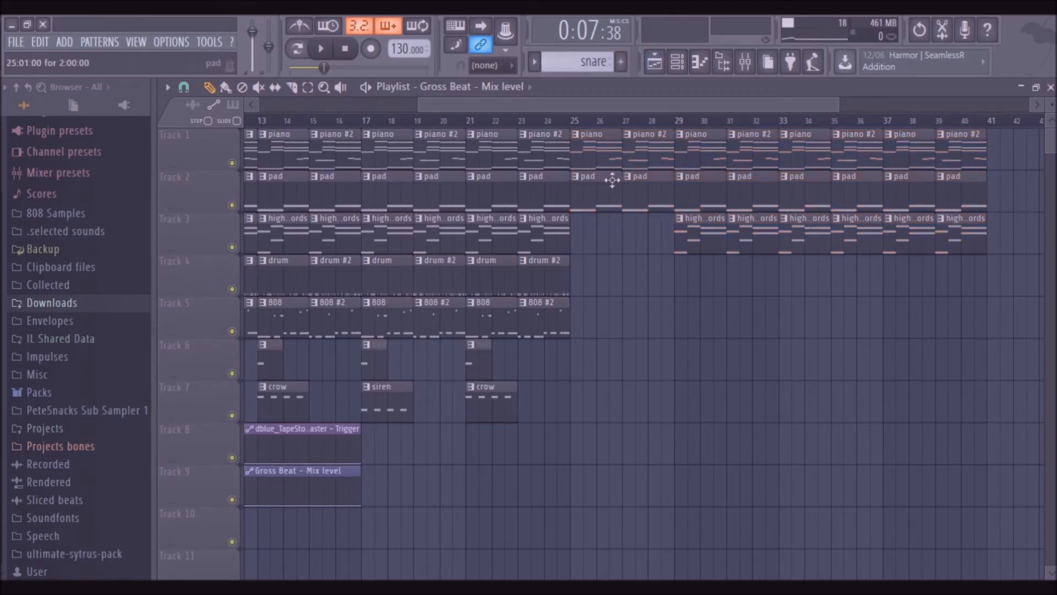
{"action": "left_click", "coordinate": [678, 286]}
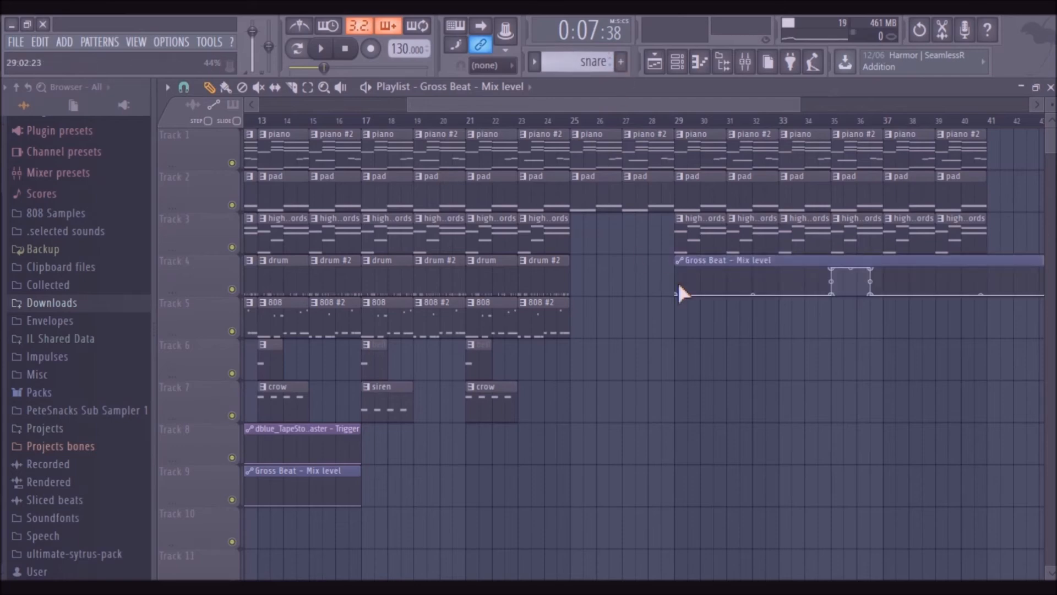
{"action": "right_click", "coordinate": [822, 268]}
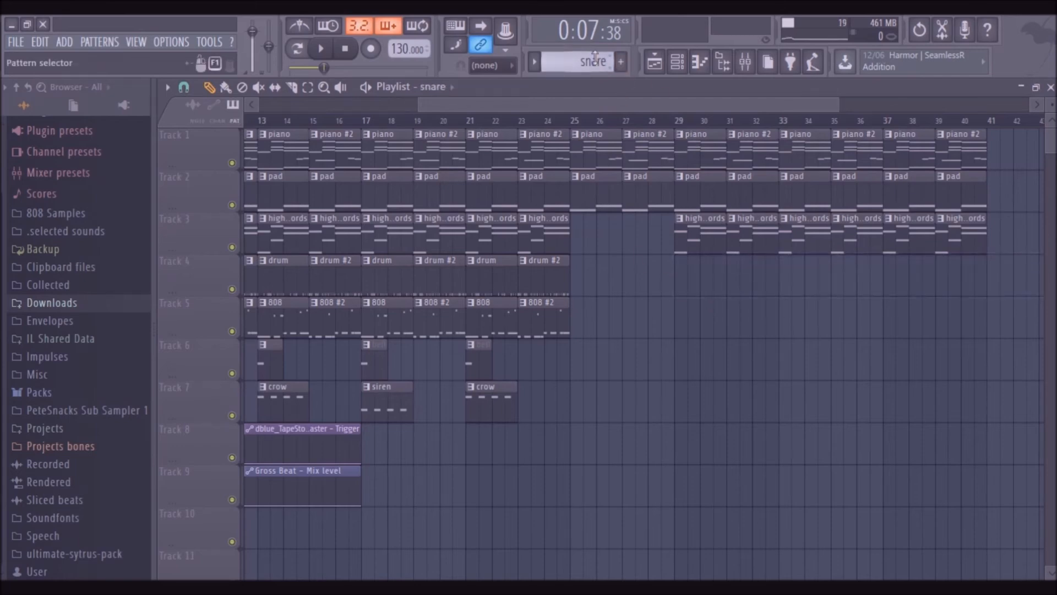
Step: Place snare clips at bars 33 and 35 on Track 4 and delete the piano, pad and high chords clips of bars 37–40
{"action": "left_click_drag", "start_coordinate": [685, 274], "coordinate": [812, 281]}
{"action": "left_click", "coordinate": [846, 274]}
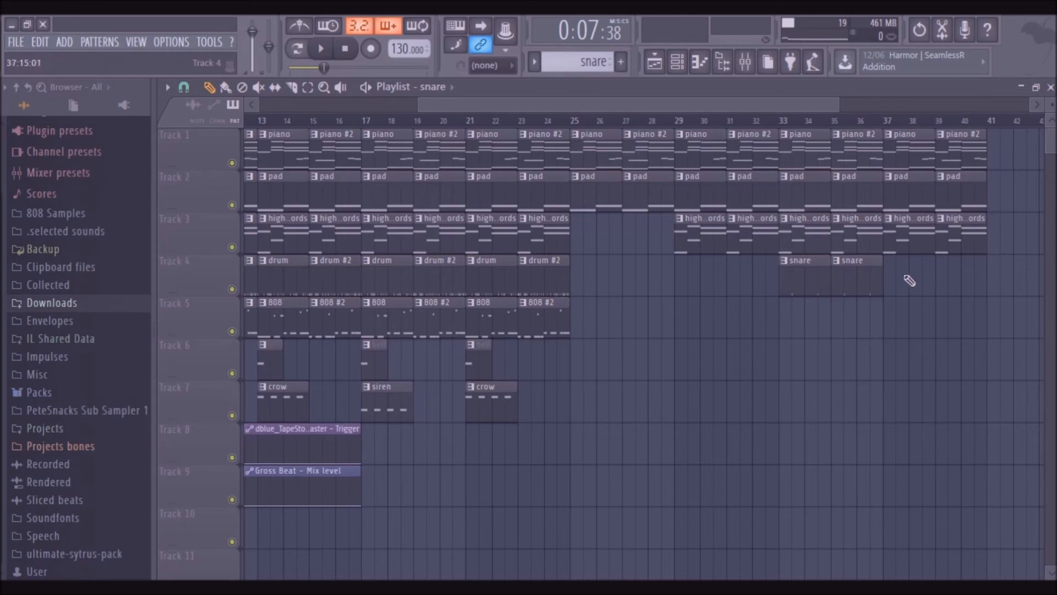
{"action": "right_click", "coordinate": [900, 147]}
{"action": "right_click", "coordinate": [956, 154]}
{"action": "right_click", "coordinate": [908, 190]}
{"action": "right_click", "coordinate": [958, 190]}
{"action": "right_click", "coordinate": [967, 229]}
{"action": "right_click", "coordinate": [908, 231]}
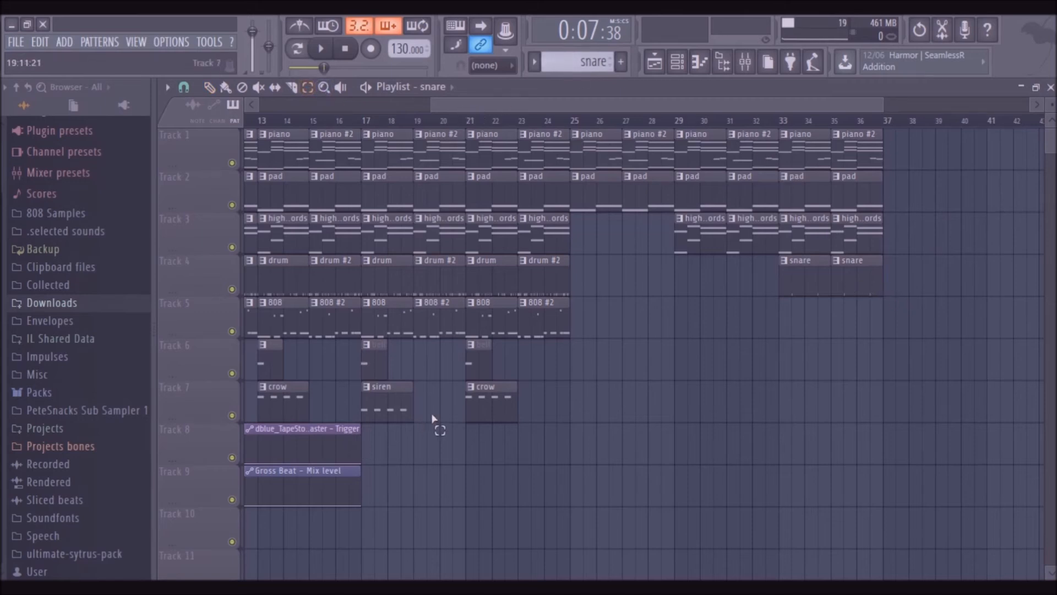
Step: Copy the full section of bars 9–24, from piano down to siren and crow, and place the copy starting at bar 37
{"action": "left_click_drag", "start_coordinate": [553, 413], "coordinate": [471, 48]}
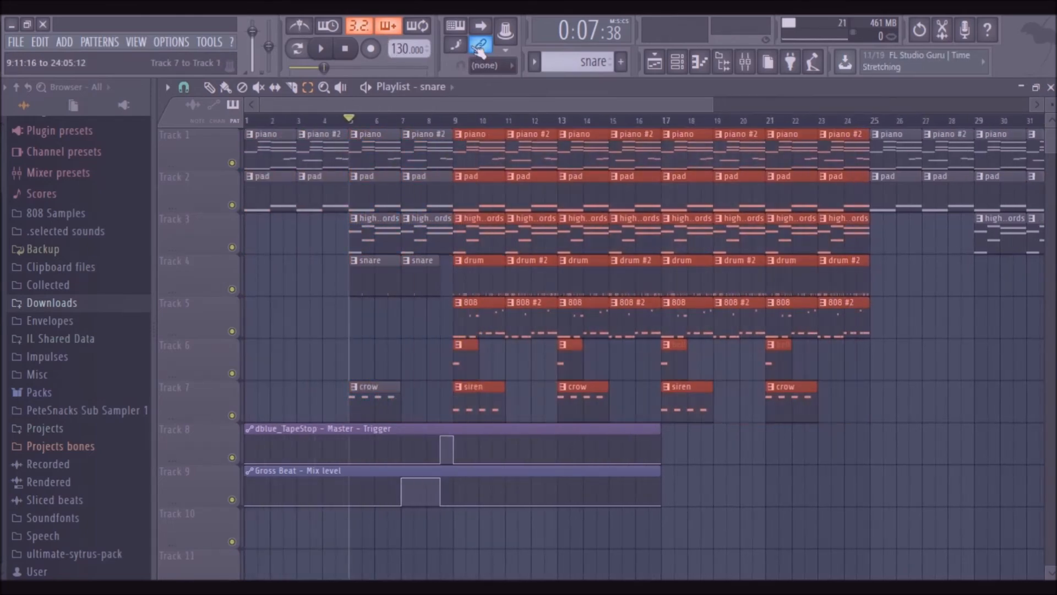
{"action": "key", "text": "ctrl+c"}
{"action": "key", "text": "ctrl+v"}
{"action": "left_click", "coordinate": [209, 88]}
{"action": "mouse_move", "coordinate": [265, 153]}
{"action": "left_mouse_down"}
{"action": "mouse_move", "coordinate": [184, 155]}
{"action": "mouse_move", "coordinate": [1046, 66]}
{"action": "mouse_move", "coordinate": [1053, 50]}
{"action": "mouse_move", "coordinate": [1049, 63]}
{"action": "mouse_move", "coordinate": [966, 96]}
{"action": "left_mouse_up"}
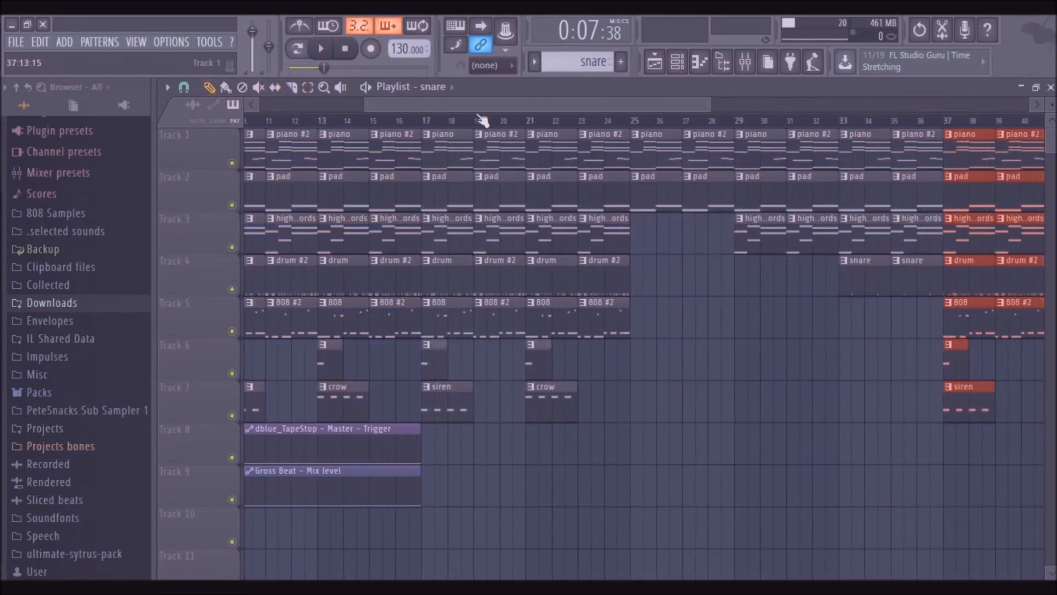
Step: Place a bell clip at bar 25 on Track 6, right where the breakdown begins
{"action": "left_click", "coordinate": [324, 88]}
{"action": "right_click", "coordinate": [338, 228]}
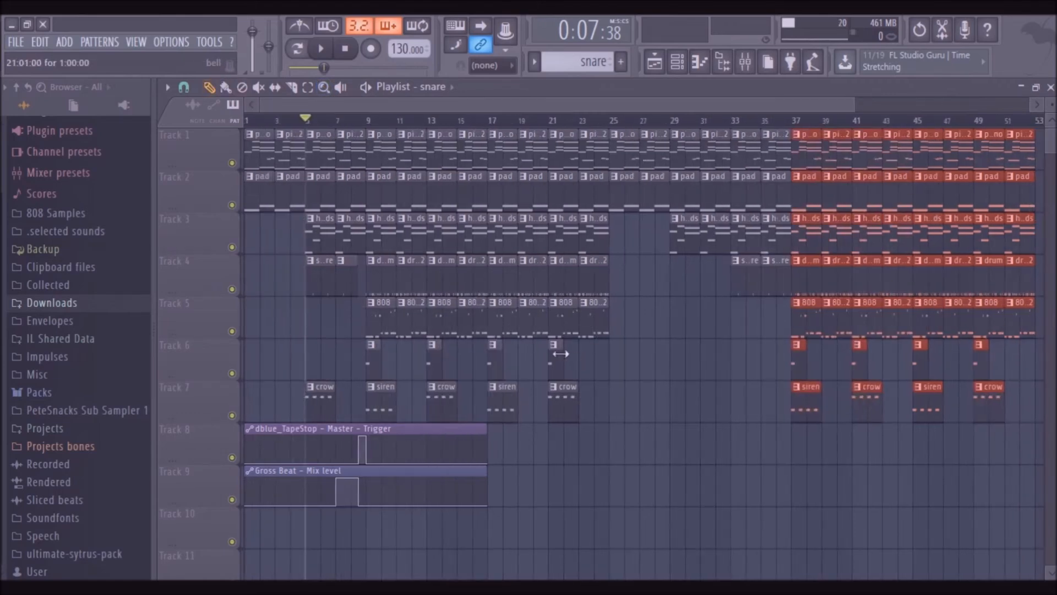
{"action": "left_click", "coordinate": [606, 359]}
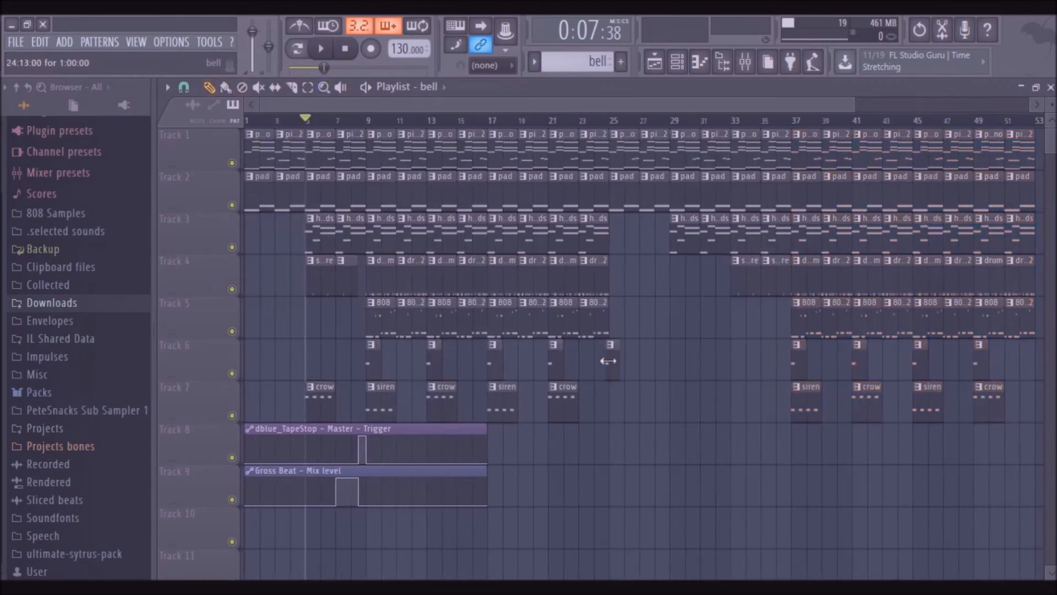
Step: Play back the breakdown from bar 25 and the snare build-up from bar 33
{"action": "left_click", "coordinate": [611, 120]}
{"action": "key", "text": "space"}
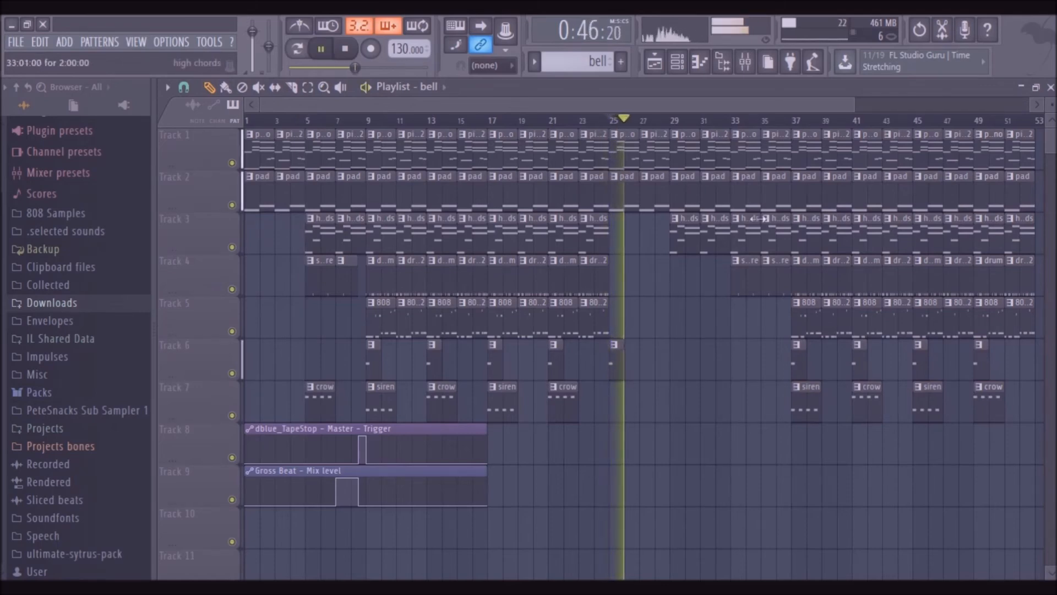
{"action": "left_click", "coordinate": [677, 65]}
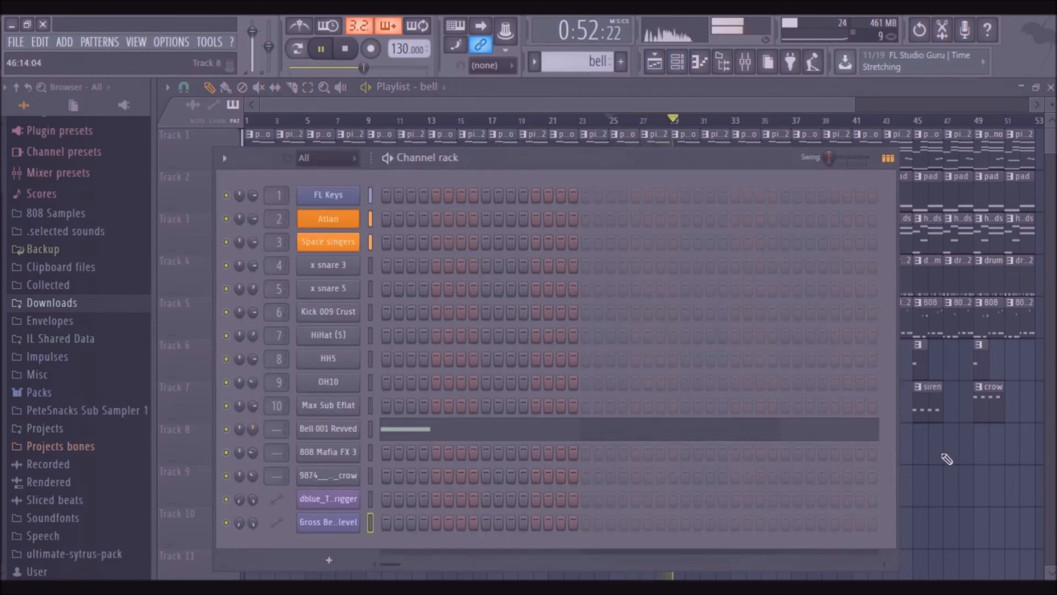
{"action": "key", "text": "F6"}
{"action": "left_click", "coordinate": [734, 124]}
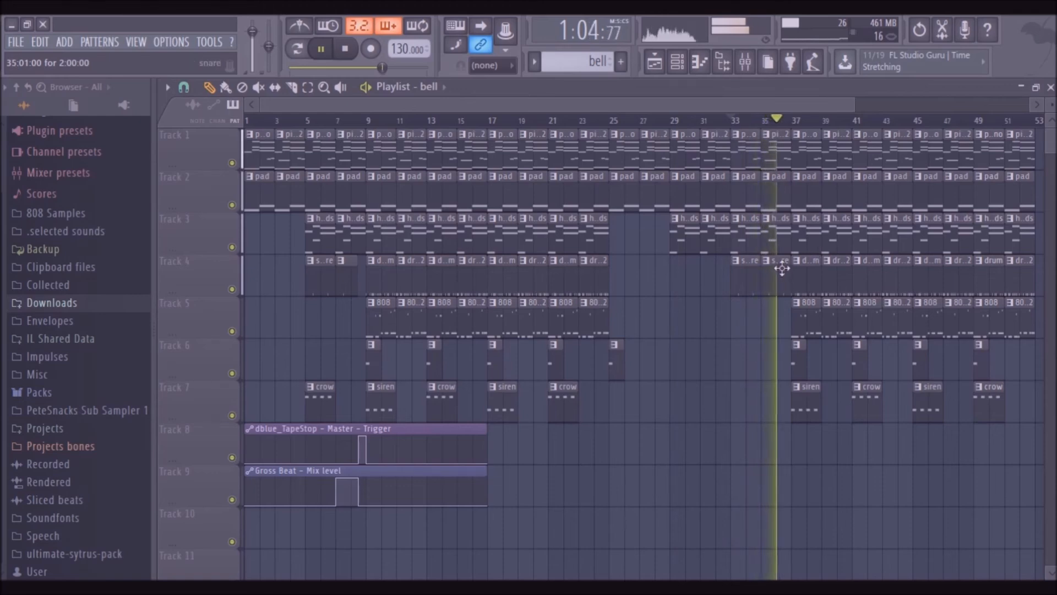
{"action": "key", "text": "space"}
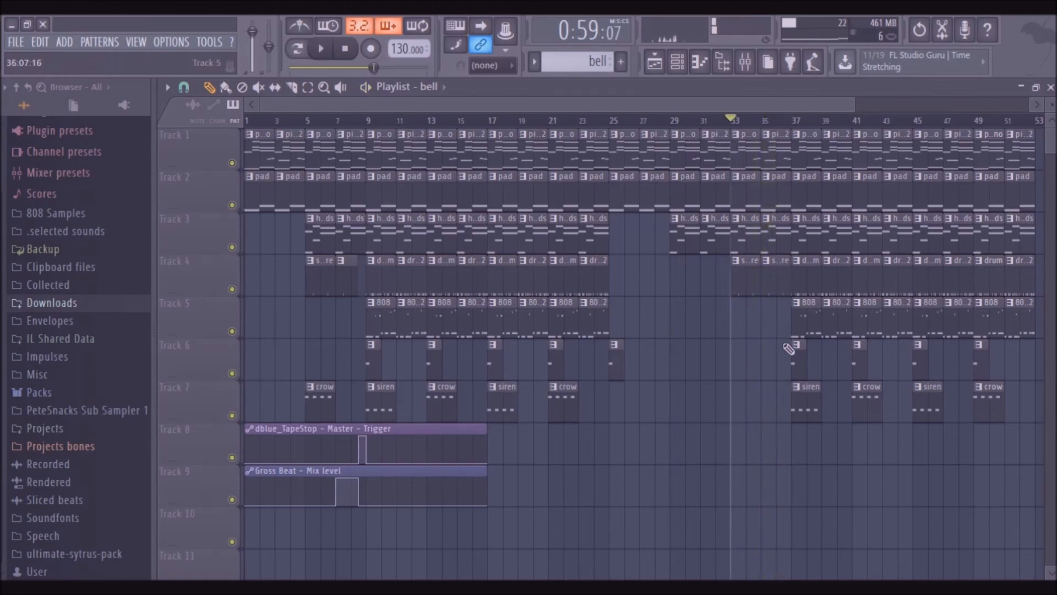
Step: Load a second Gross Beat into effect slot 3 of the Master track
{"action": "left_click", "coordinate": [748, 67]}
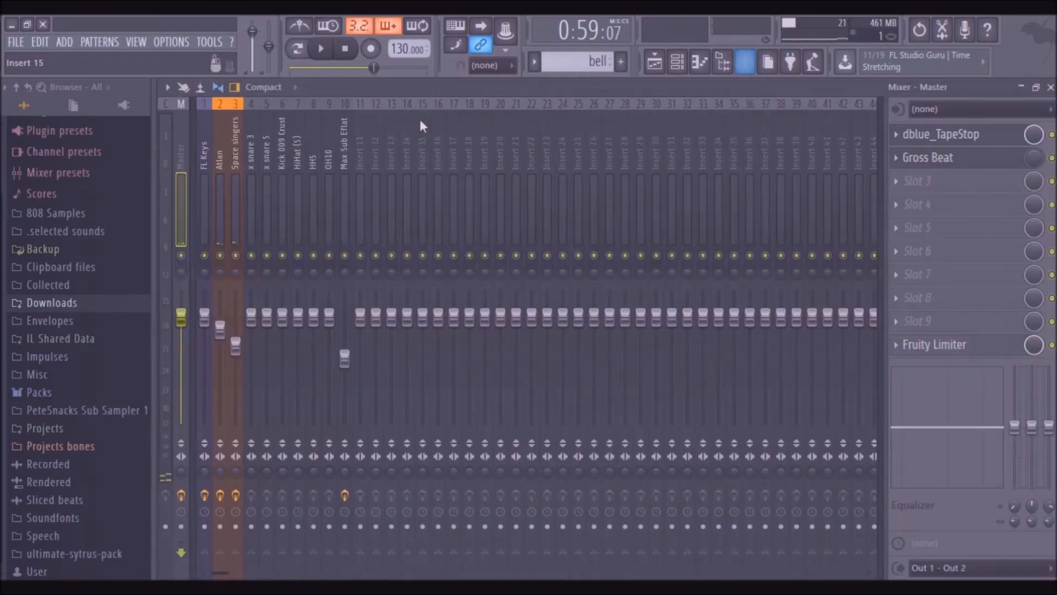
{"action": "left_click", "coordinate": [926, 187]}
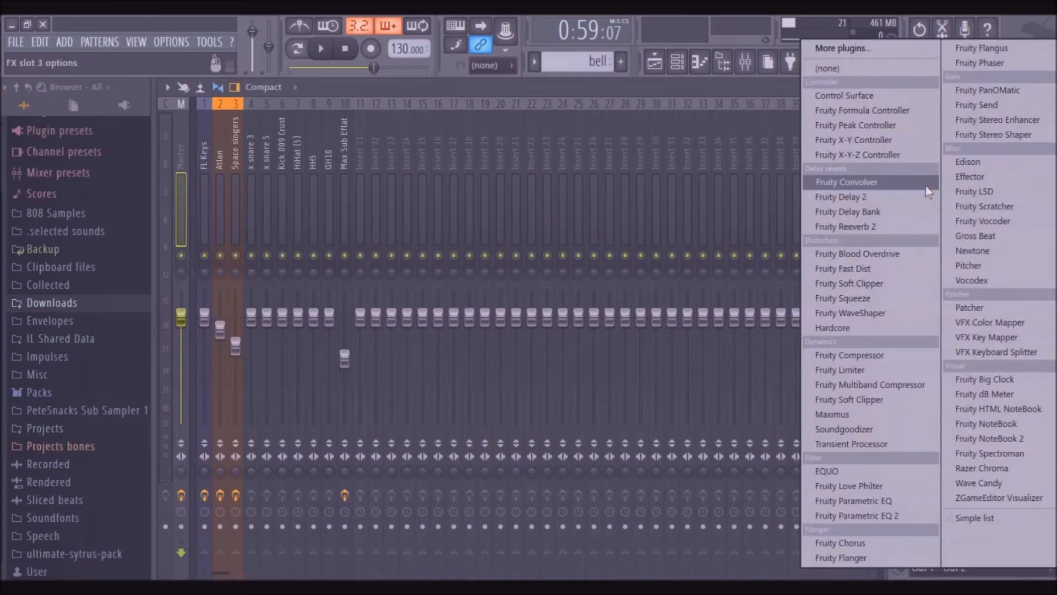
{"action": "left_click", "coordinate": [991, 236]}
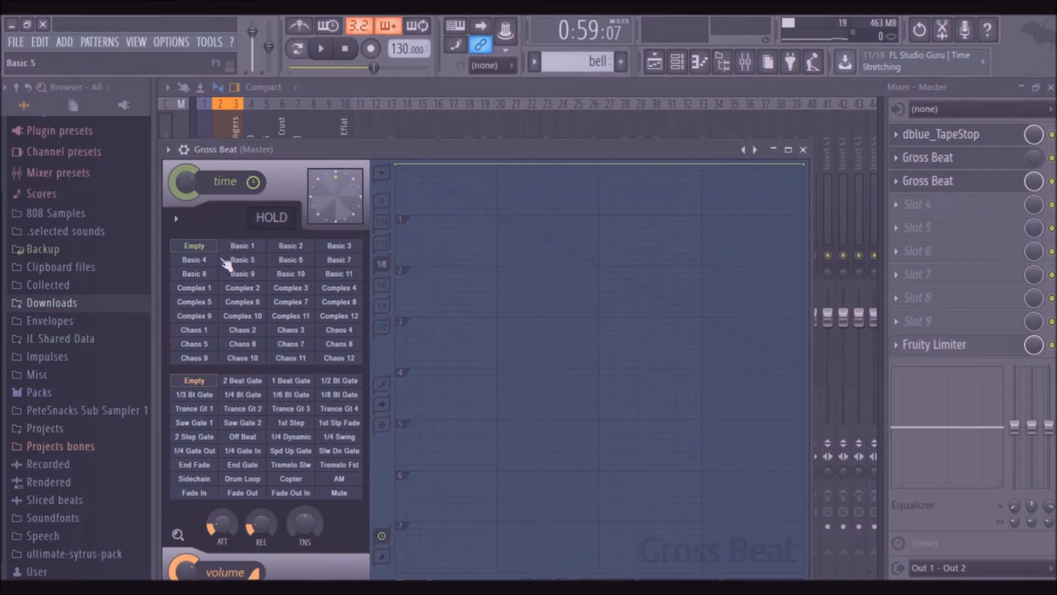
Step: Step Gross Beat's time envelope down to 2 at the third beat and to 3 at the fourth beat
{"action": "left_click", "coordinate": [205, 384]}
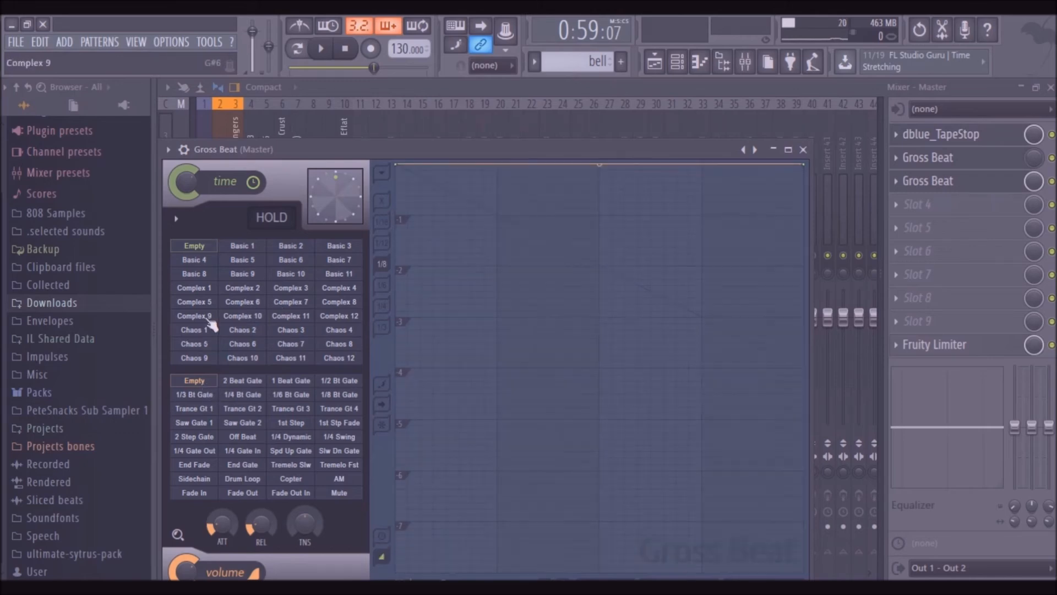
{"action": "left_click", "coordinate": [599, 266]}
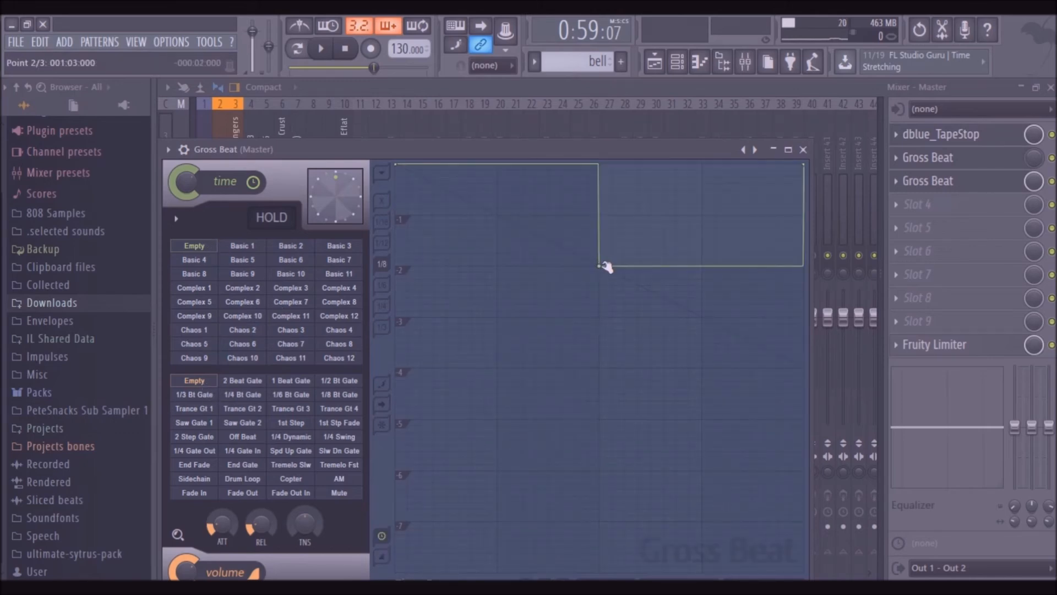
{"action": "left_click", "coordinate": [702, 316]}
Step: Apply the 1 Beat Gate volume preset and narrow its first two silent gaps to thin cuts
{"action": "left_click", "coordinate": [306, 380]}
{"action": "left_click_drag", "start_coordinate": [446, 204], "coordinate": [462, 121]}
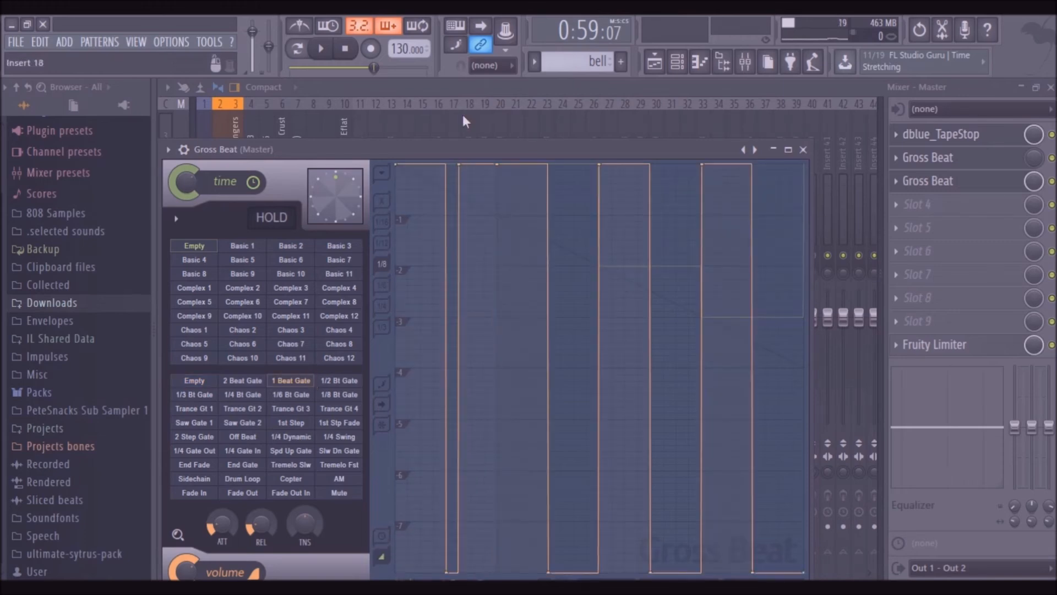
{"action": "right_click", "coordinate": [460, 164]}
{"action": "left_click_drag", "start_coordinate": [561, 187], "coordinate": [535, 114]}
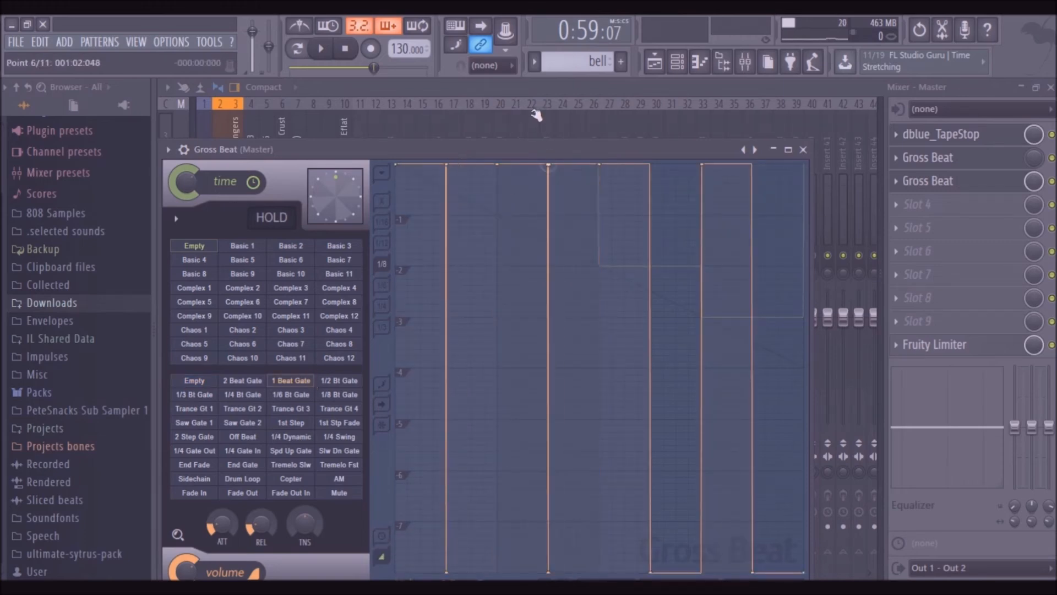
Step: Create an automation clip for the second Gross Beat's mix level and set both its start and end points to 0%
{"action": "right_click", "coordinate": [1033, 180]}
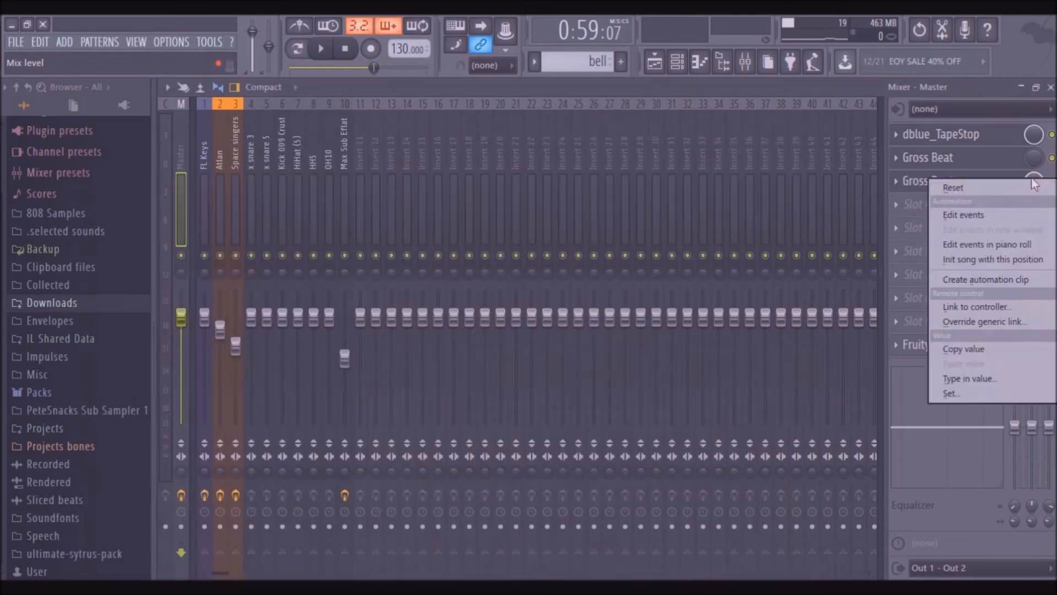
{"action": "left_click", "coordinate": [1007, 279]}
{"action": "left_click", "coordinate": [655, 72]}
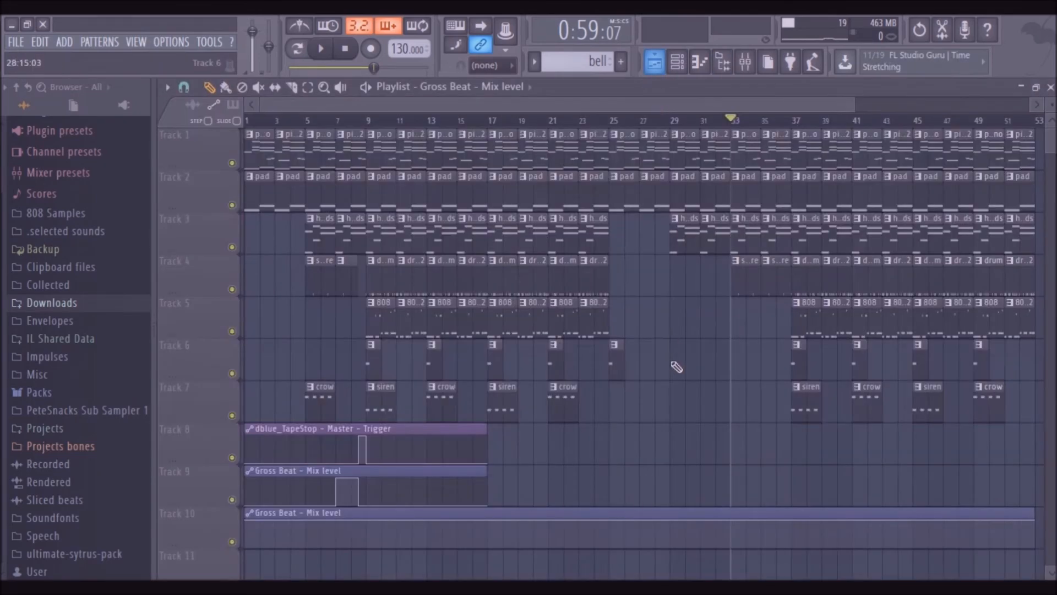
{"action": "left_click_drag", "start_coordinate": [249, 521], "coordinate": [246, 547]}
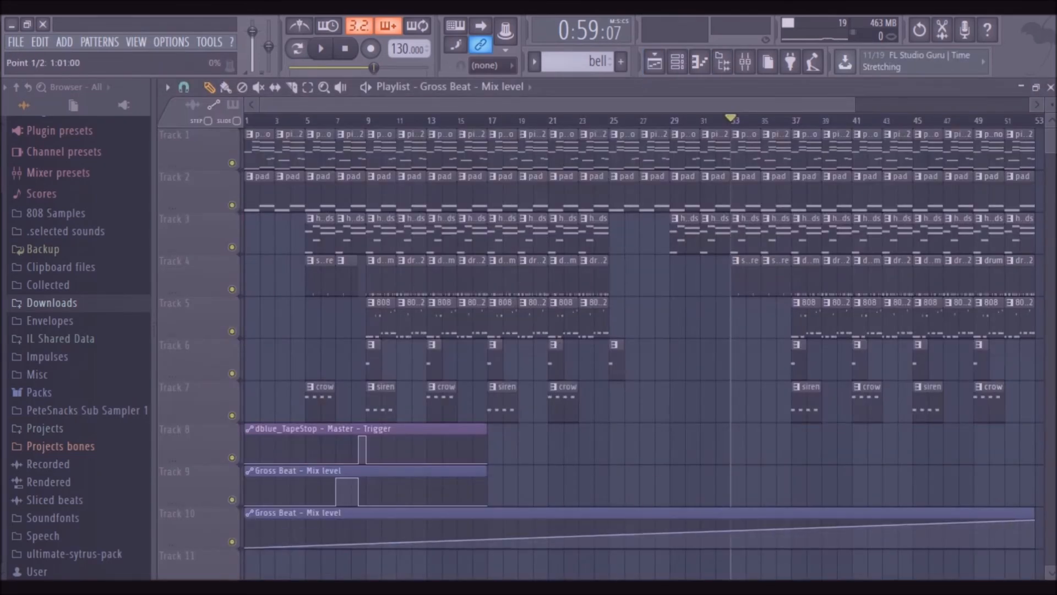
{"action": "left_click_drag", "start_coordinate": [1037, 530], "coordinate": [1034, 548]}
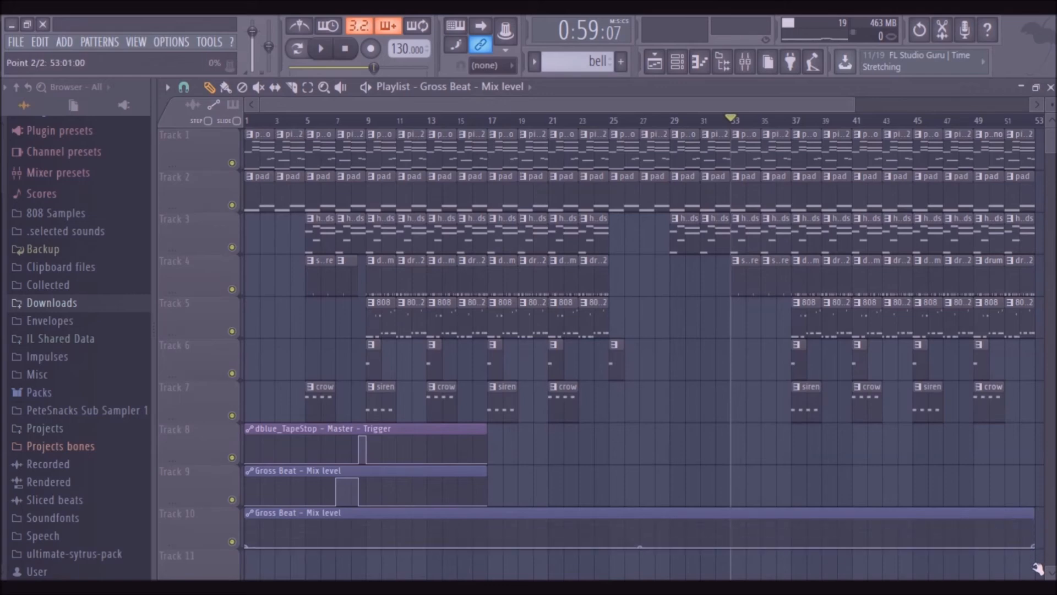
Step: Add points to the Track 10 automation that raise the mix level to 100% from bar 36 and bring it down at bar 37
{"action": "right_click", "coordinate": [772, 534]}
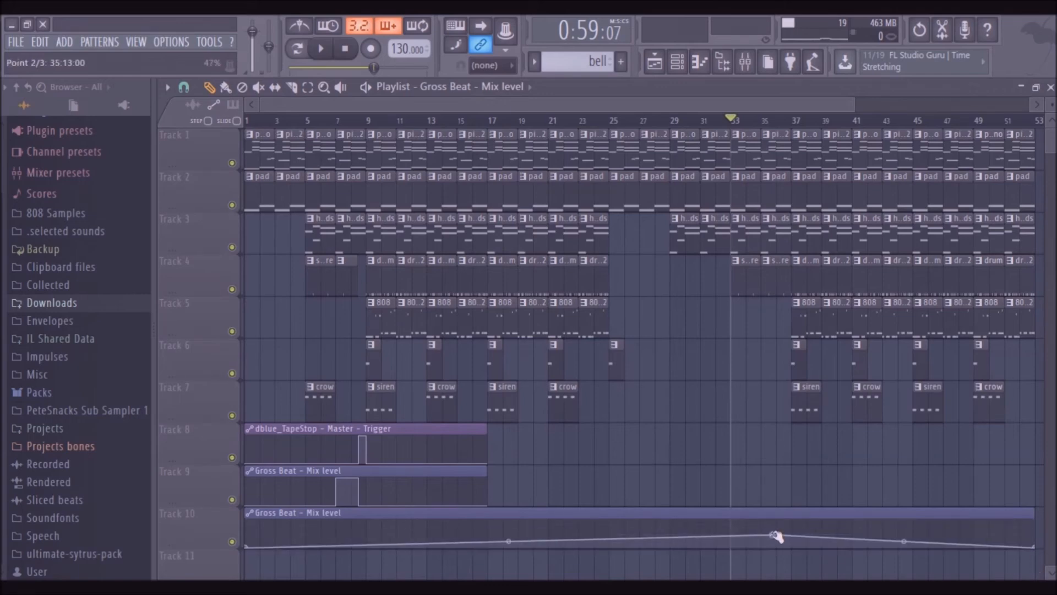
{"action": "left_click_drag", "start_coordinate": [778, 536], "coordinate": [780, 548]}
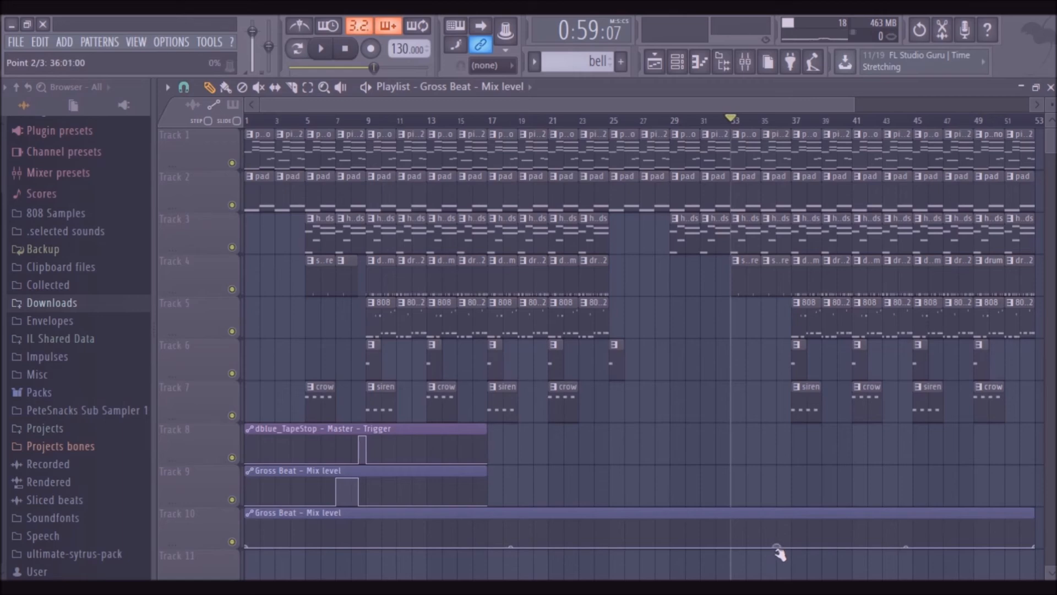
{"action": "right_click", "coordinate": [779, 526]}
{"action": "right_click", "coordinate": [795, 525]}
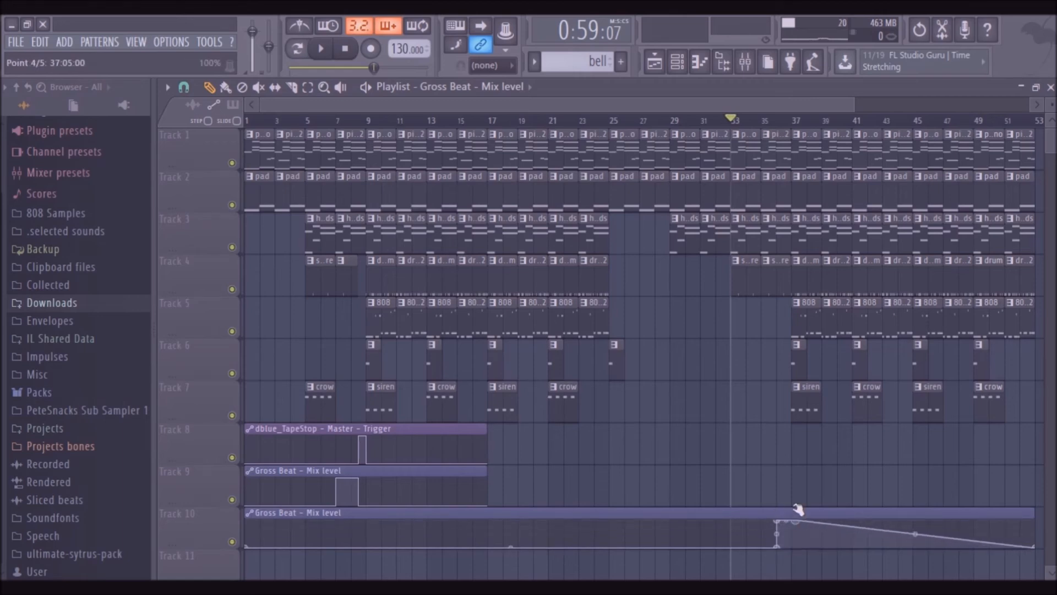
{"action": "left_click_drag", "start_coordinate": [795, 519], "coordinate": [795, 542]}
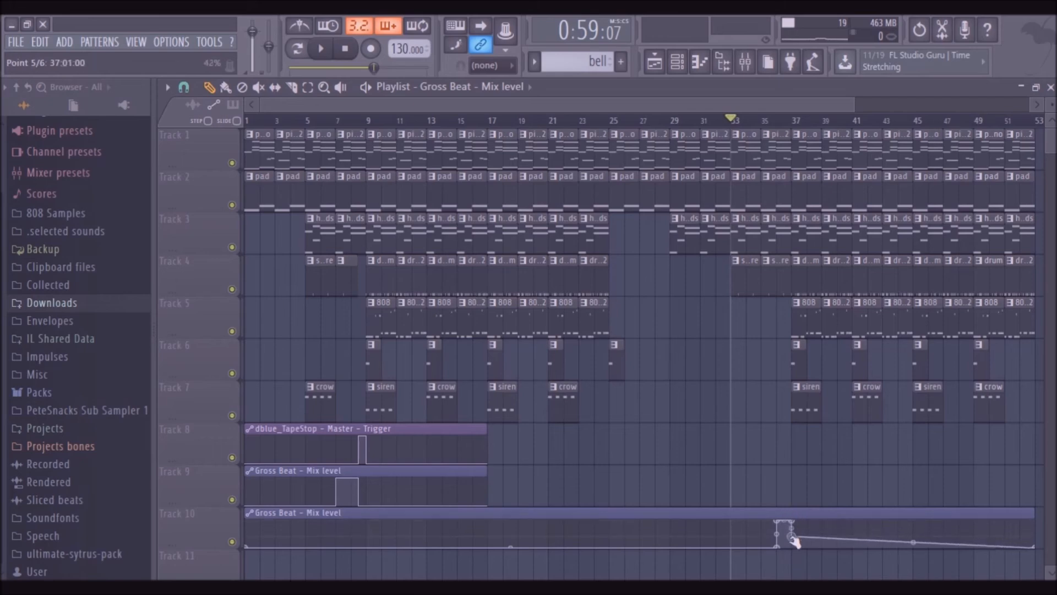
Step: Collapse automation Tracks 8–10 and audition the Gross Beat transition from bar 33
{"action": "left_click", "coordinate": [176, 542]}
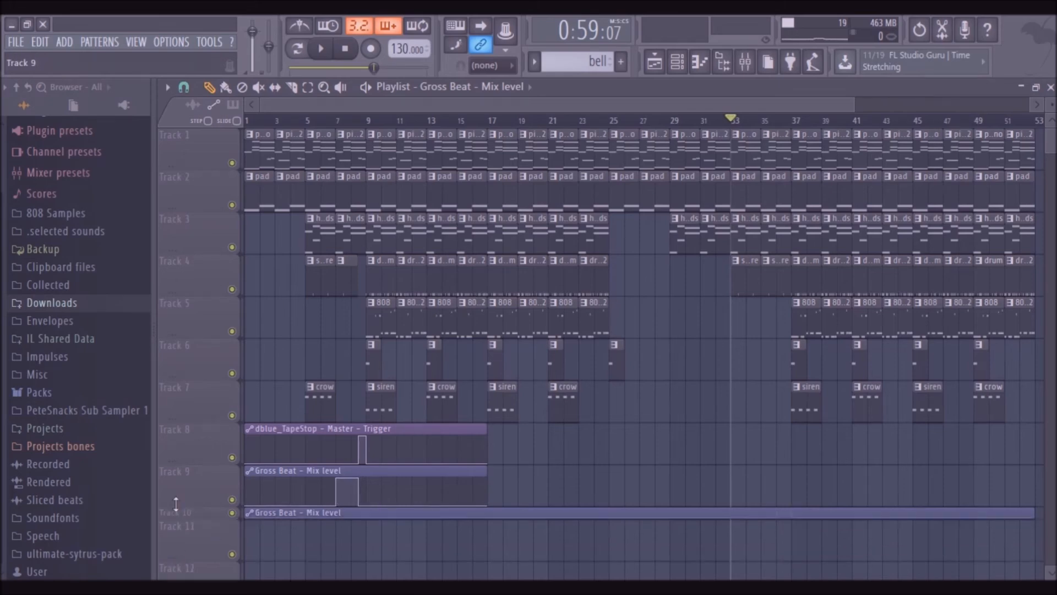
{"action": "left_click", "coordinate": [176, 501]}
{"action": "left_click", "coordinate": [172, 455]}
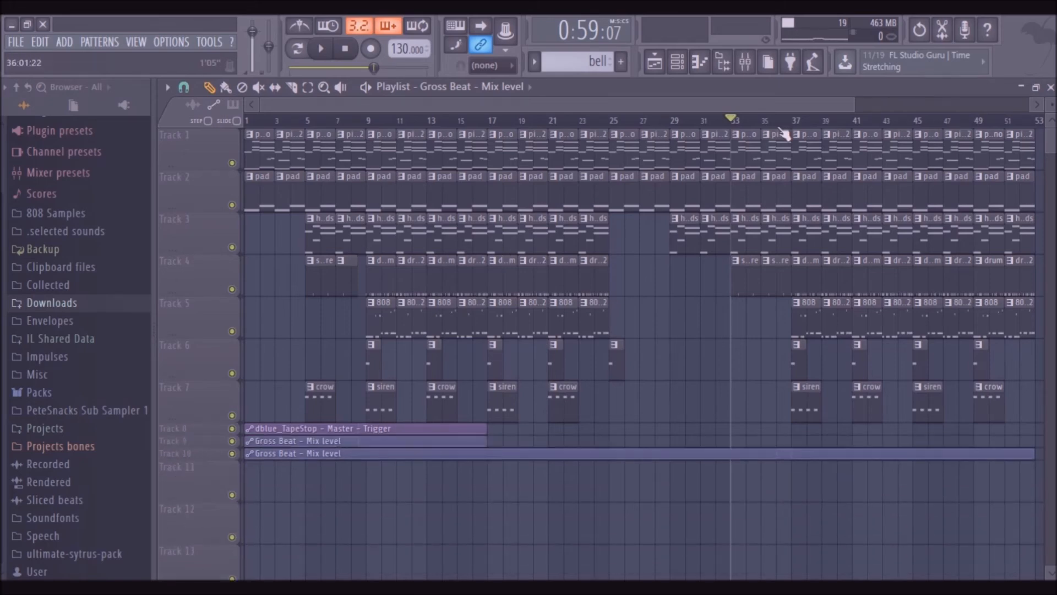
{"action": "key", "text": "space"}
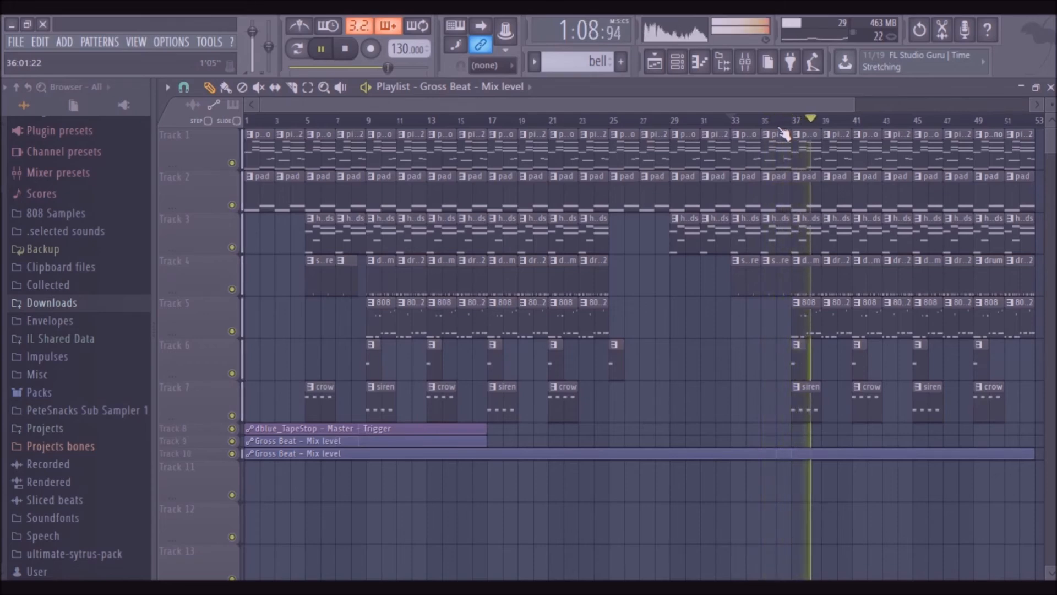
{"action": "key", "text": "space"}
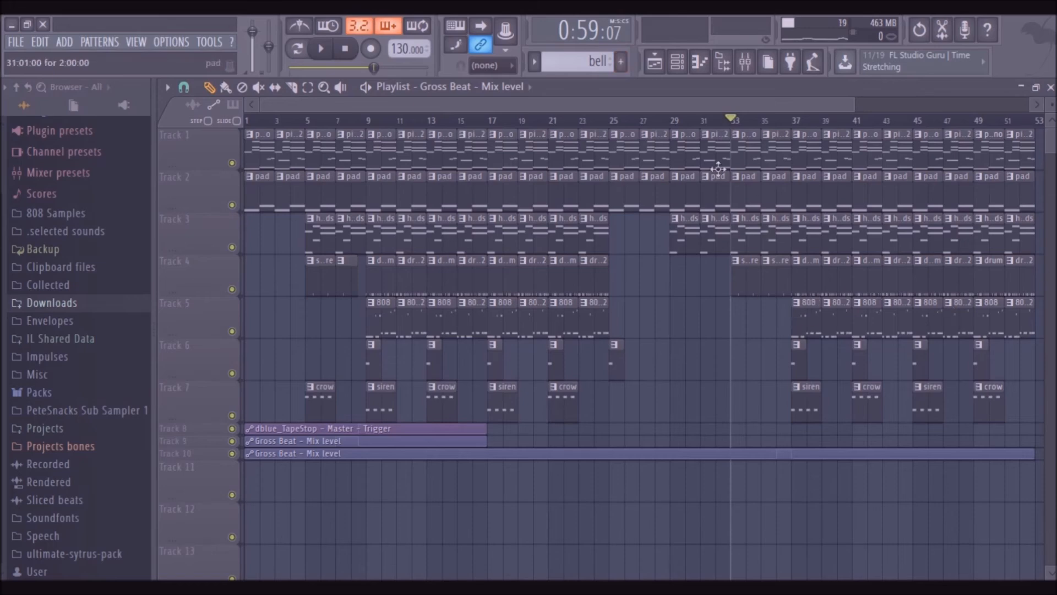
Step: Create a new pattern named "808 verse" and place it at bar 33 on Track 5
{"action": "left_click", "coordinate": [621, 61]}
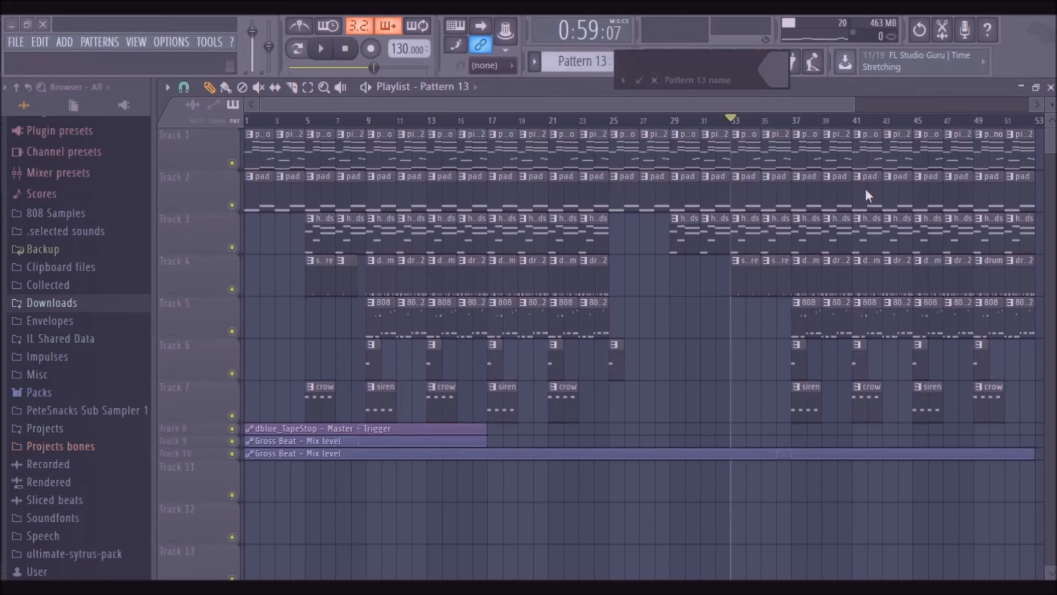
{"action": "type", "text": "808 verse"}
{"action": "key", "text": "Return"}
{"action": "left_click", "coordinate": [738, 316]}
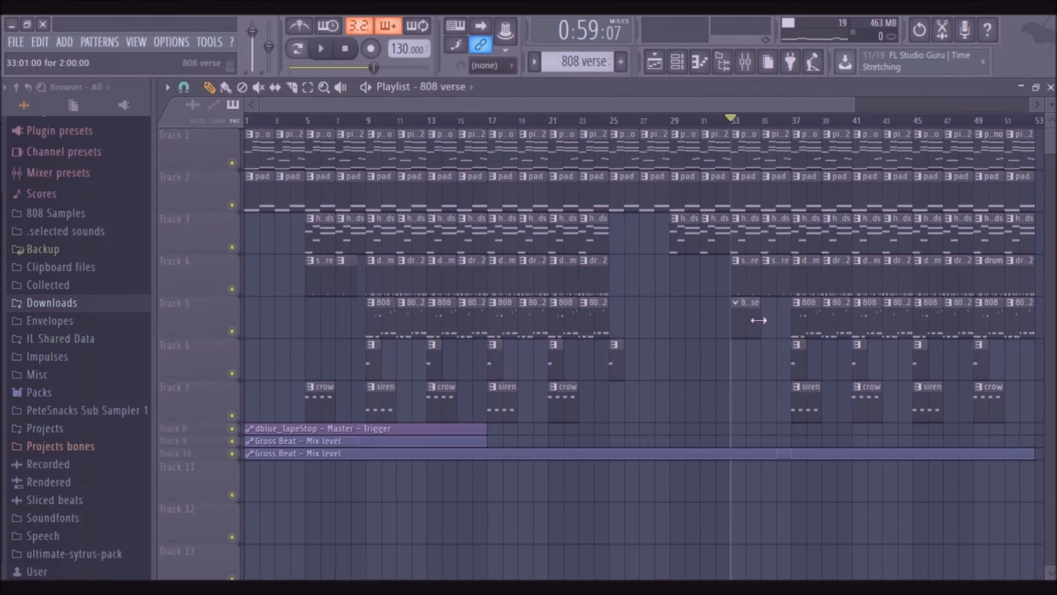
Step: Add a one-beat C5 note at the start of the 808 verse pattern's piano roll and adjust its velocity
{"action": "left_click", "coordinate": [699, 62]}
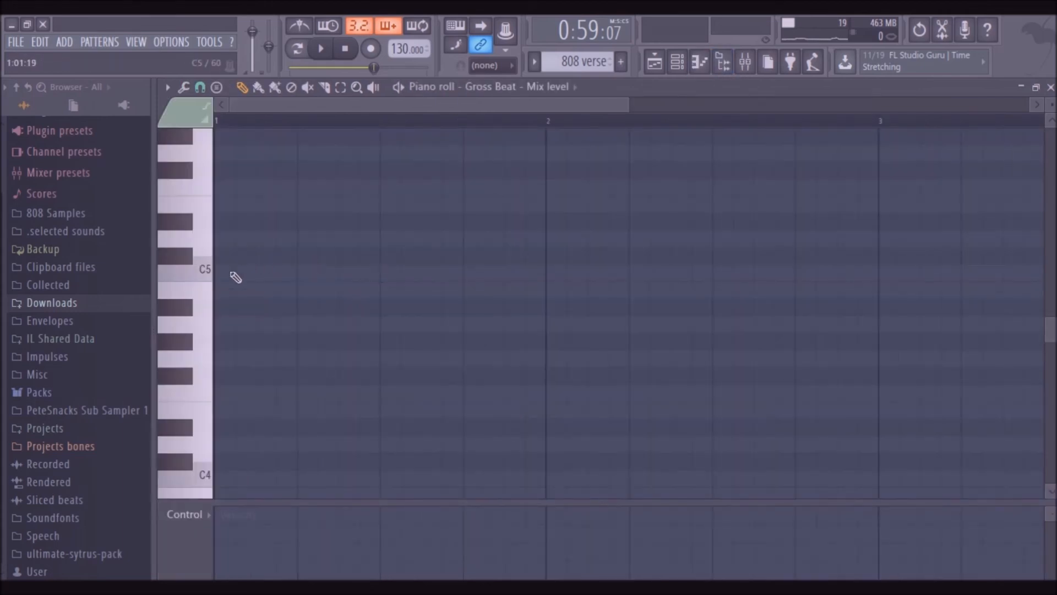
{"action": "left_click", "coordinate": [236, 277]}
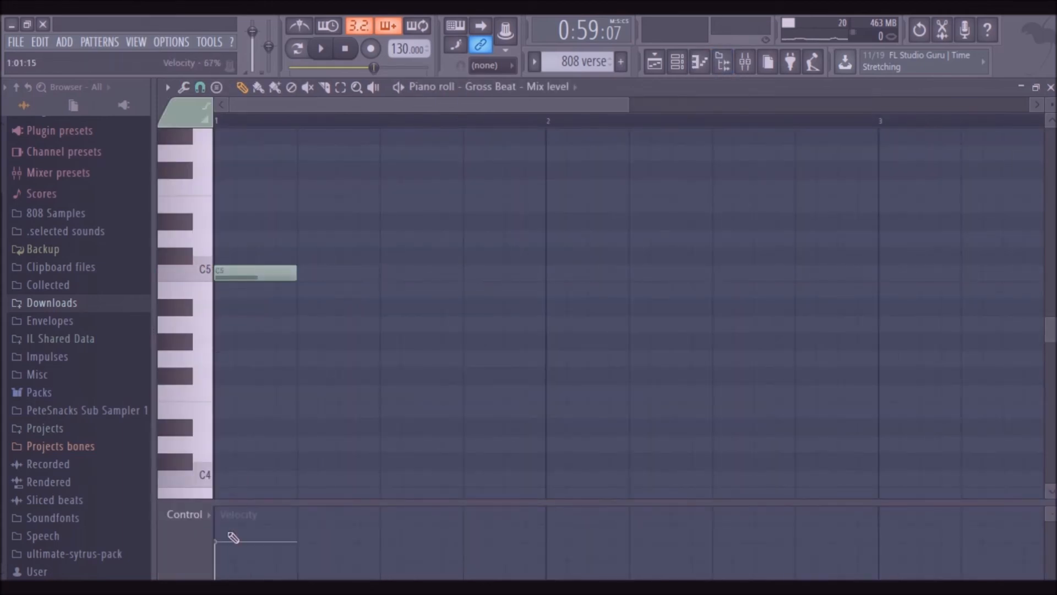
{"action": "left_click_drag", "start_coordinate": [223, 541], "coordinate": [222, 428]}
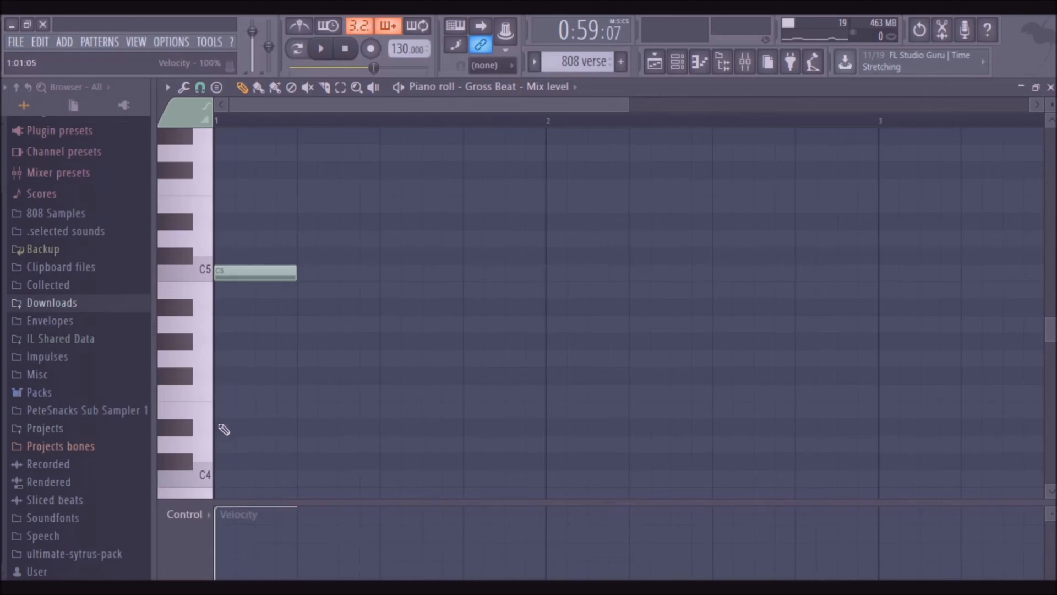
{"action": "left_click_drag", "start_coordinate": [218, 435], "coordinate": [222, 535]}
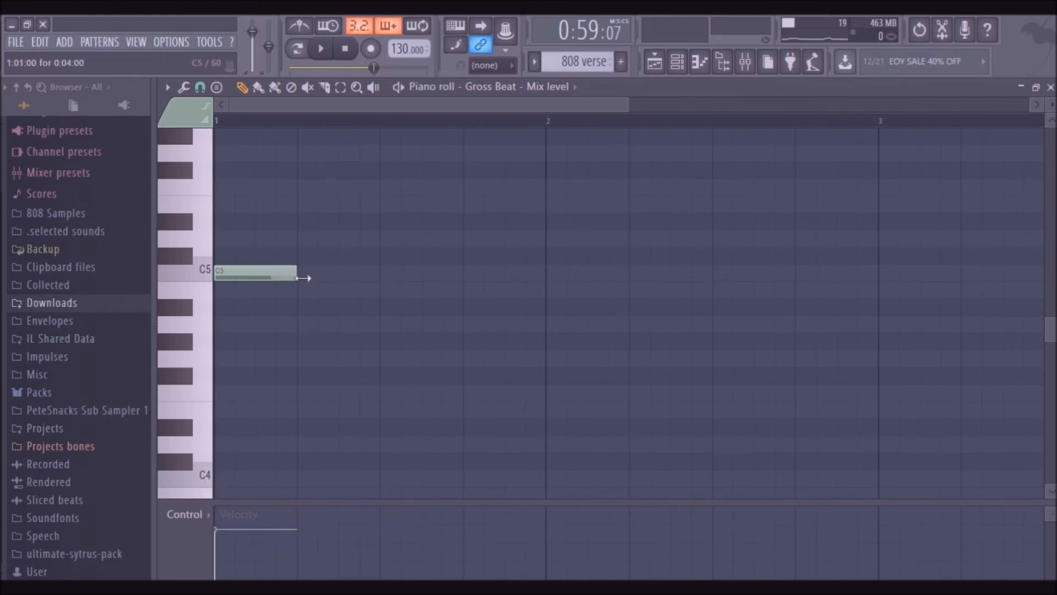
{"action": "left_click_drag", "start_coordinate": [298, 276], "coordinate": [372, 288]}
{"action": "left_click", "coordinate": [563, 240]}
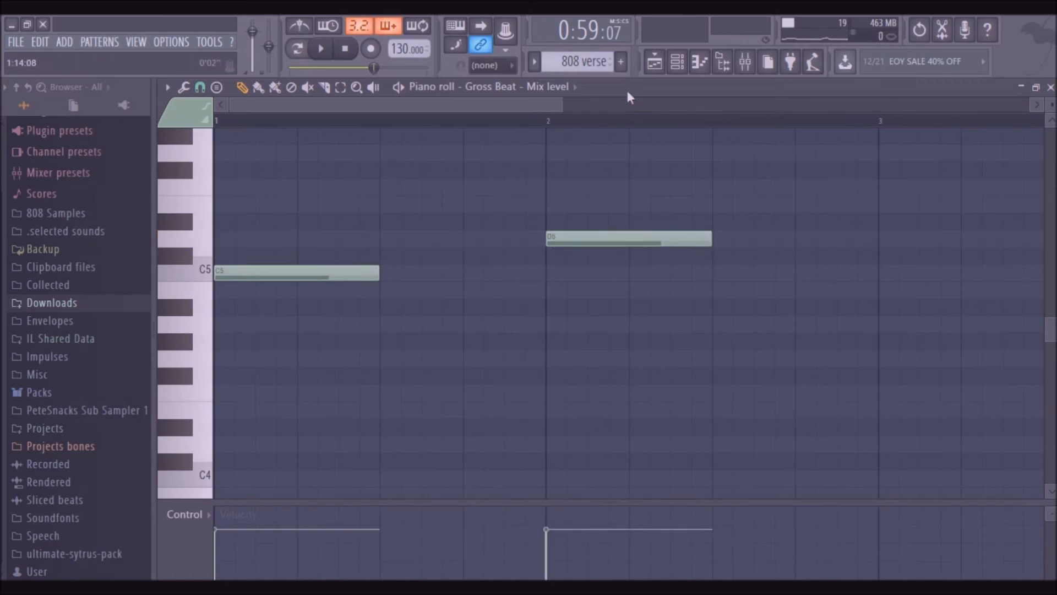
{"action": "key", "text": "space"}
{"action": "key", "text": "space"}
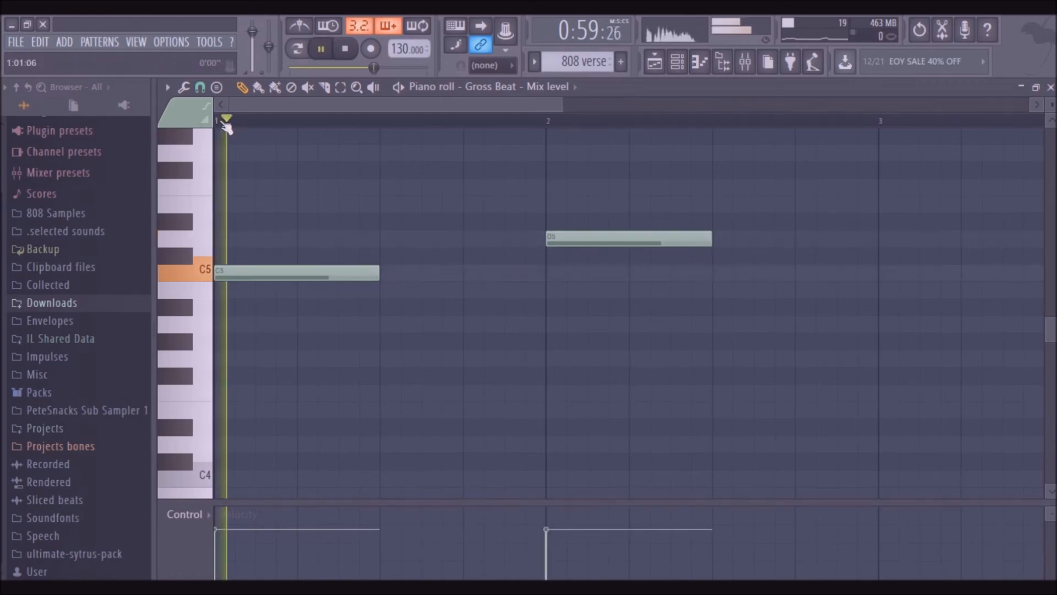
{"action": "key", "text": "space"}
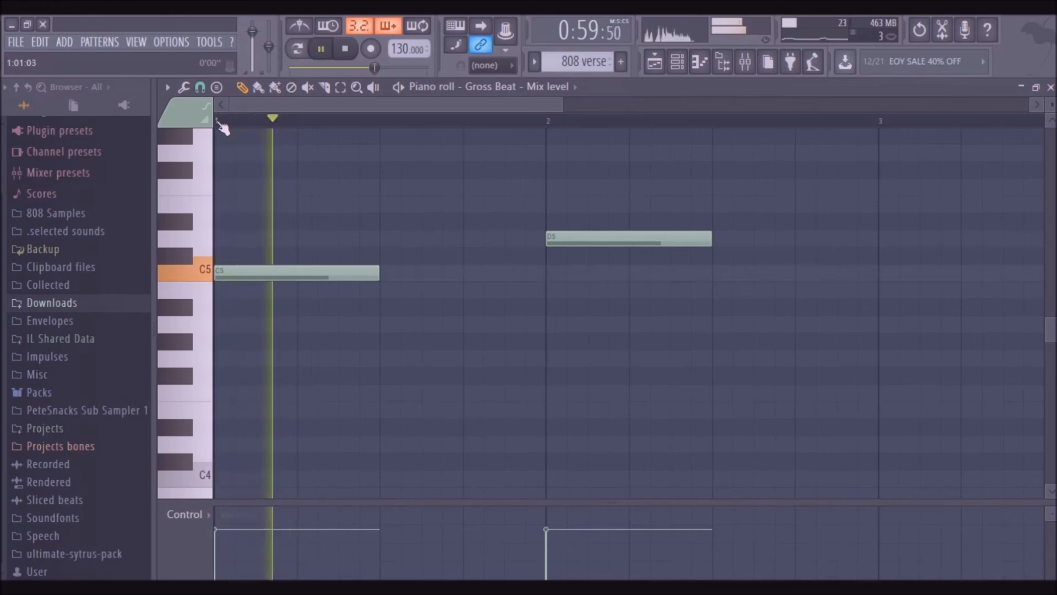
{"action": "key", "text": "space"}
Step: Clear the notes from the Gross Beat - Mix level piano roll and switch it to the Max Sub Eflat channel
{"action": "right_click", "coordinate": [565, 239]}
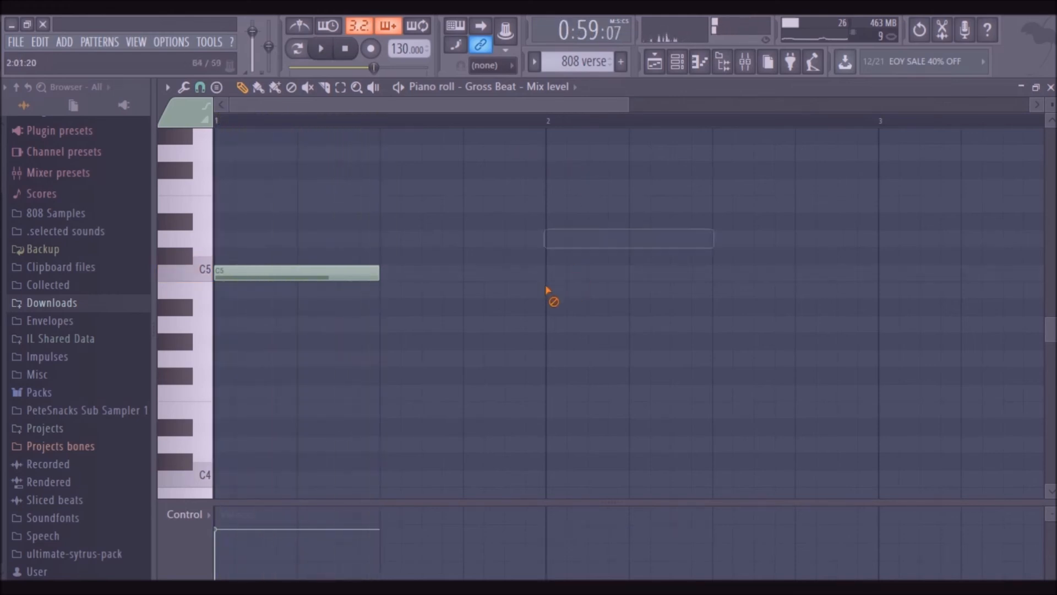
{"action": "right_click", "coordinate": [358, 273]}
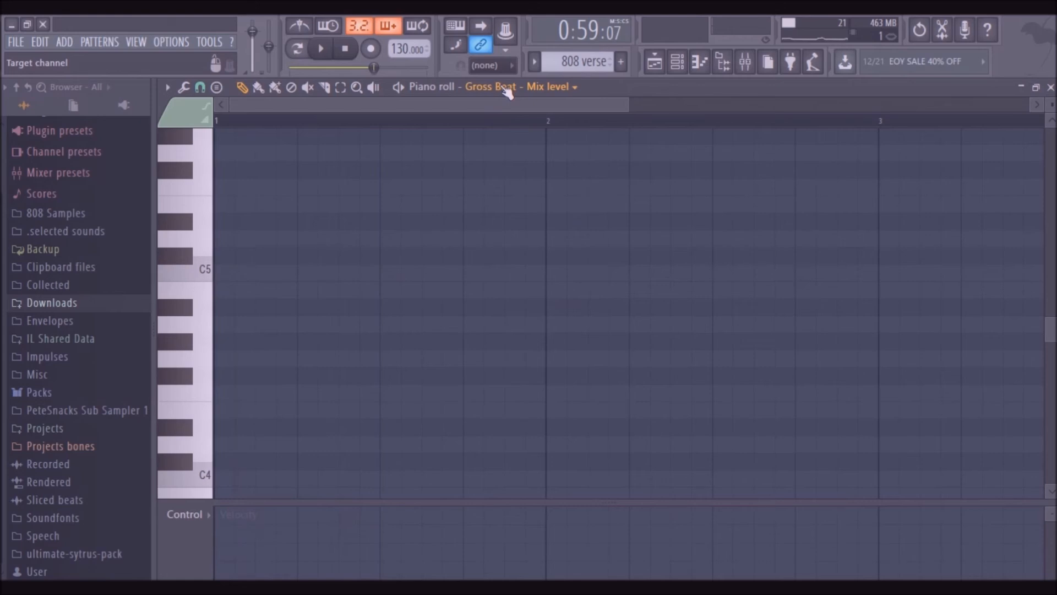
{"action": "left_click", "coordinate": [506, 89]}
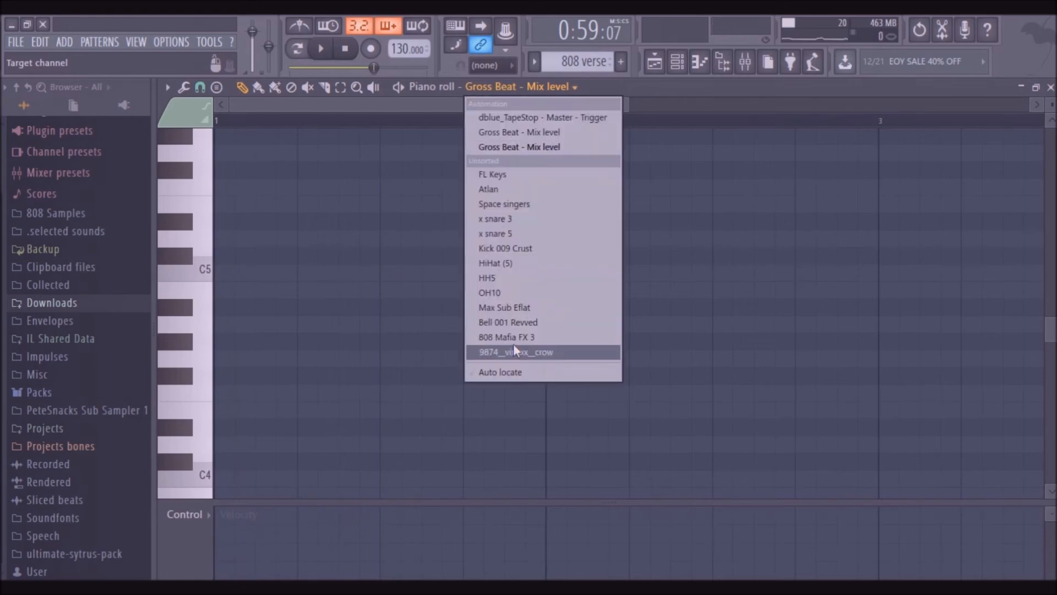
{"action": "left_click", "coordinate": [505, 307]}
Step: Add two-beat Max Sub Eflat notes at C5 on bar 1 and D5 on bar 2, and audition them
{"action": "left_click", "coordinate": [223, 273]}
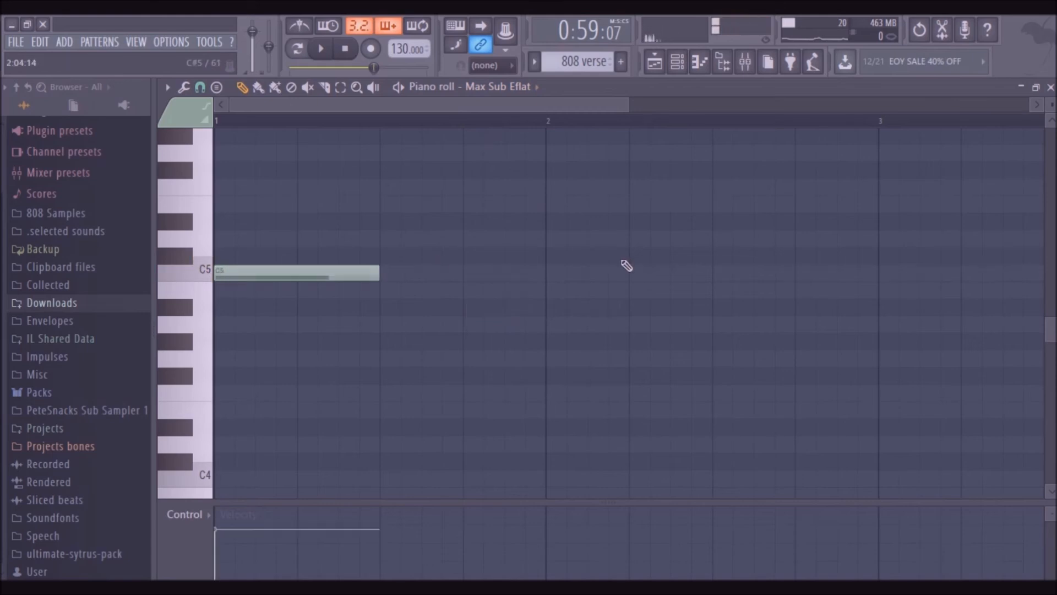
{"action": "left_click", "coordinate": [549, 238]}
{"action": "key", "text": "space"}
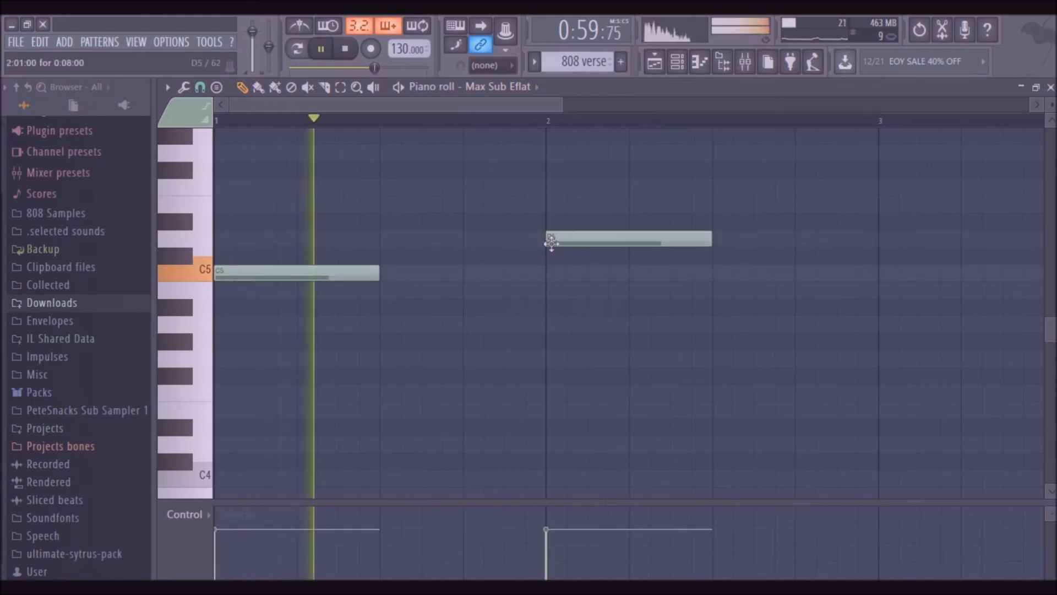
{"action": "key", "text": "space"}
Step: Add a second C5 at step 11 of bar 1, shorten it to end at bar 2, and audition the 808 verse pattern
{"action": "left_click", "coordinate": [433, 279]}
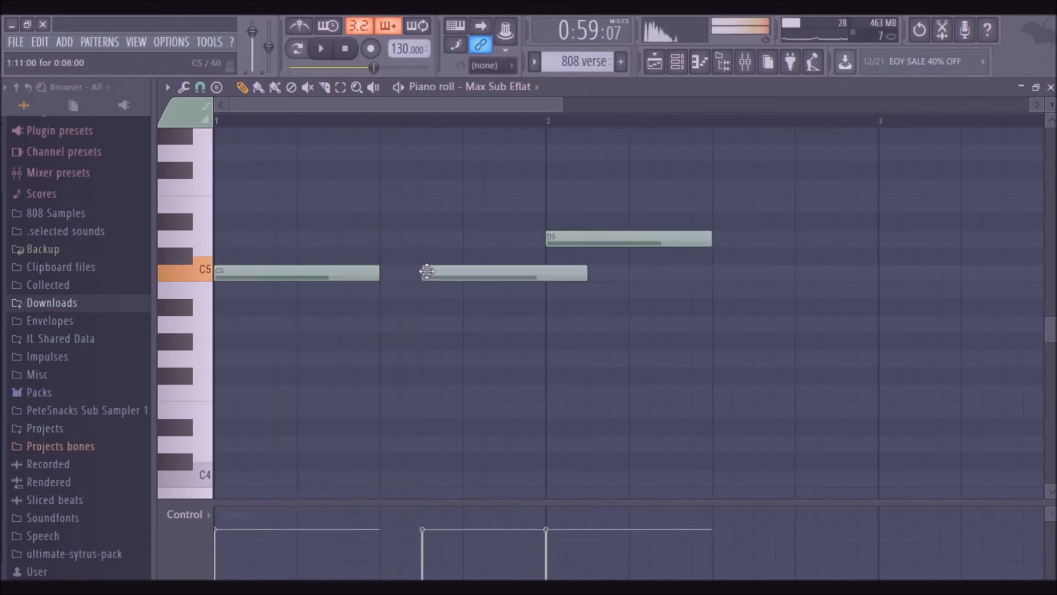
{"action": "left_click_drag", "start_coordinate": [586, 274], "coordinate": [564, 276]}
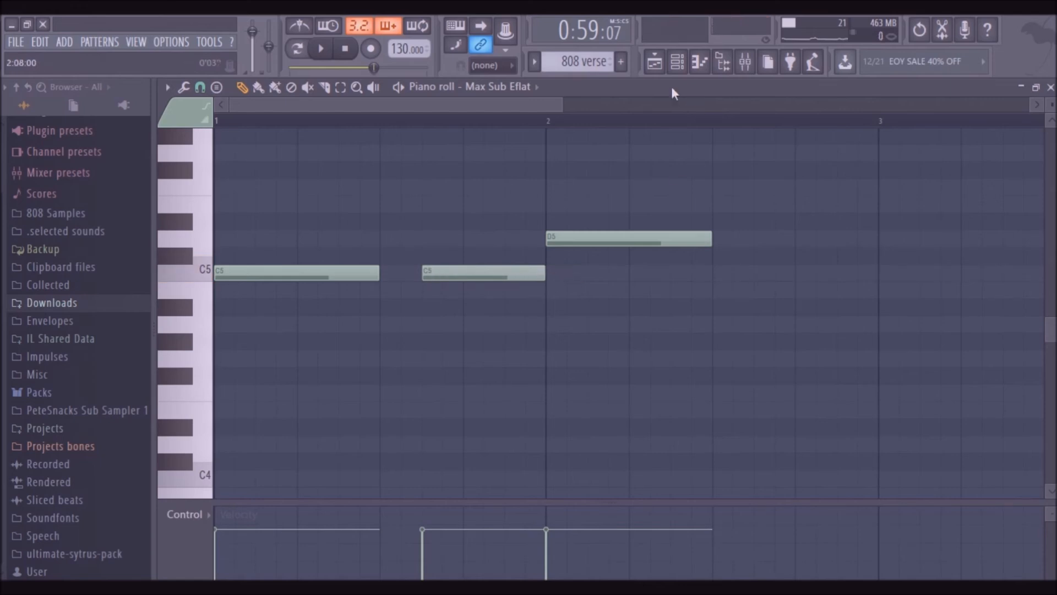
{"action": "key", "text": "space"}
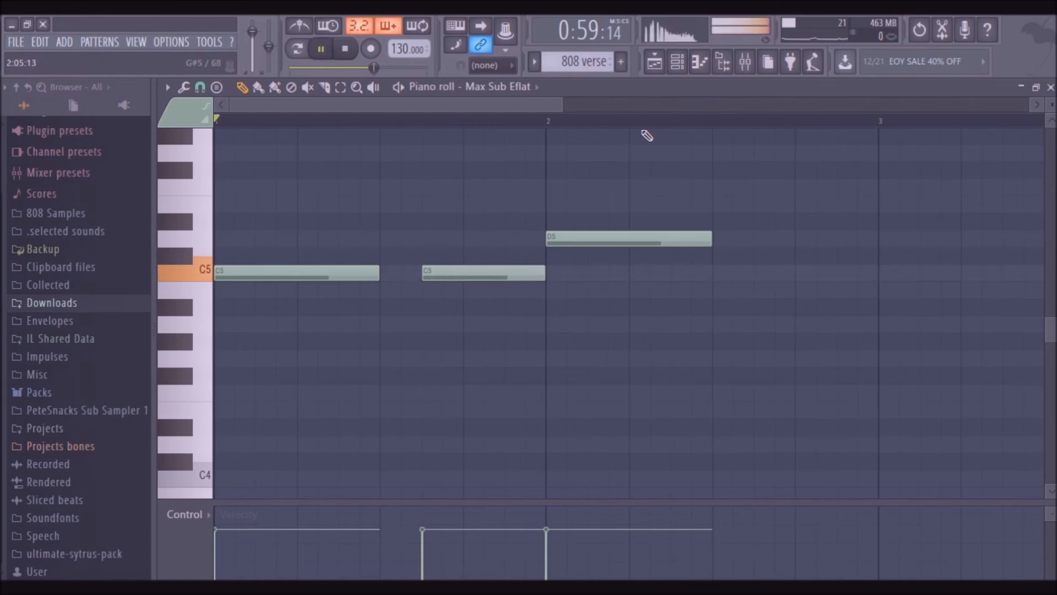
{"action": "left_click", "coordinate": [654, 65]}
{"action": "key", "text": "space"}
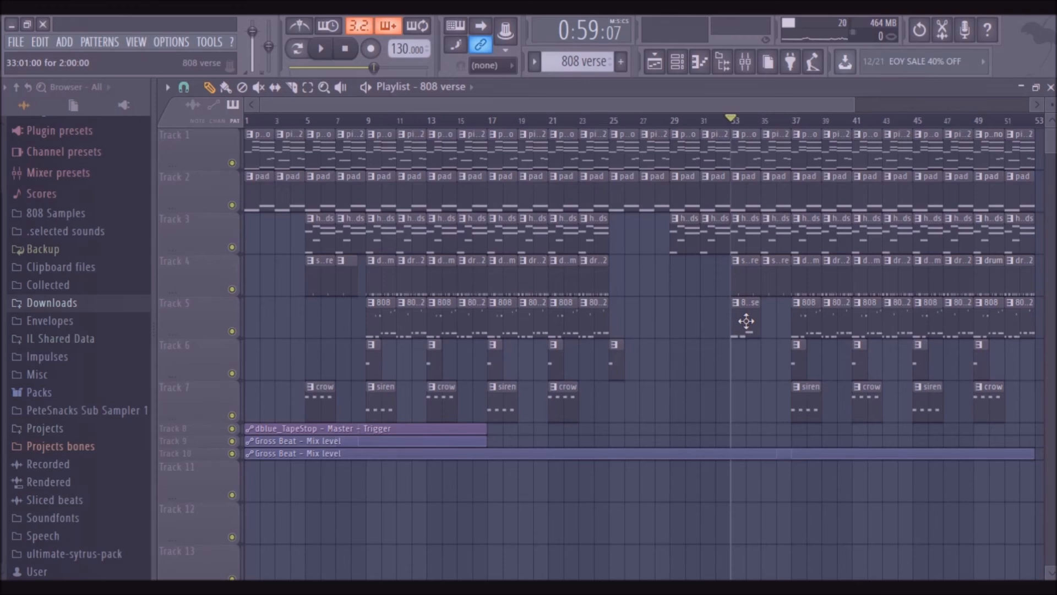
Step: Select all Track 1–7 clips from bar 37 onward in the playlist and move them to start at bar 41
{"action": "left_click_drag", "start_coordinate": [806, 148], "coordinate": [1041, 407]}
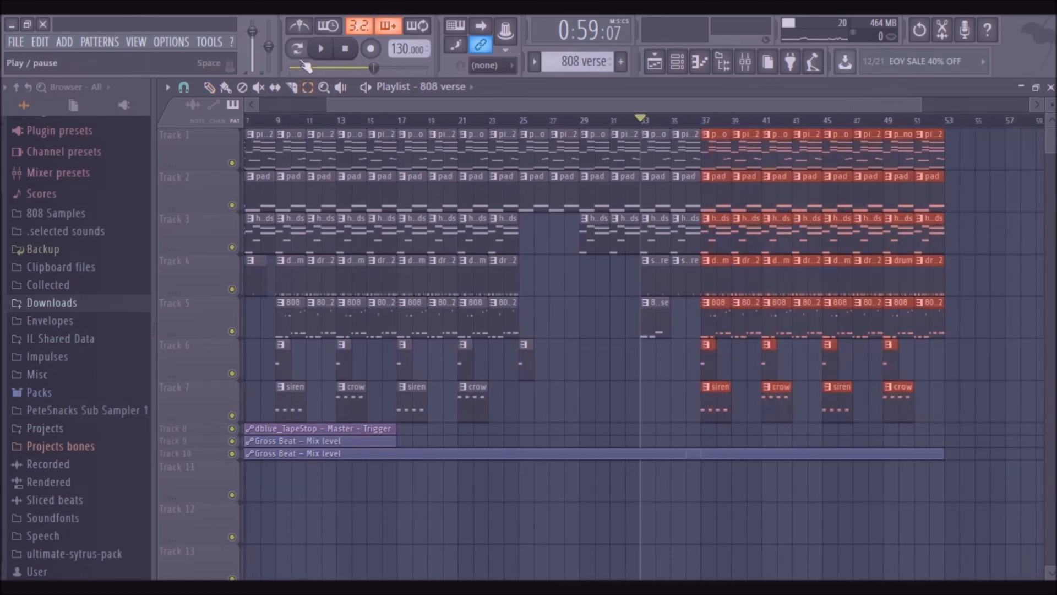
{"action": "left_click", "coordinate": [210, 87]}
{"action": "left_click_drag", "start_coordinate": [718, 159], "coordinate": [778, 160]}
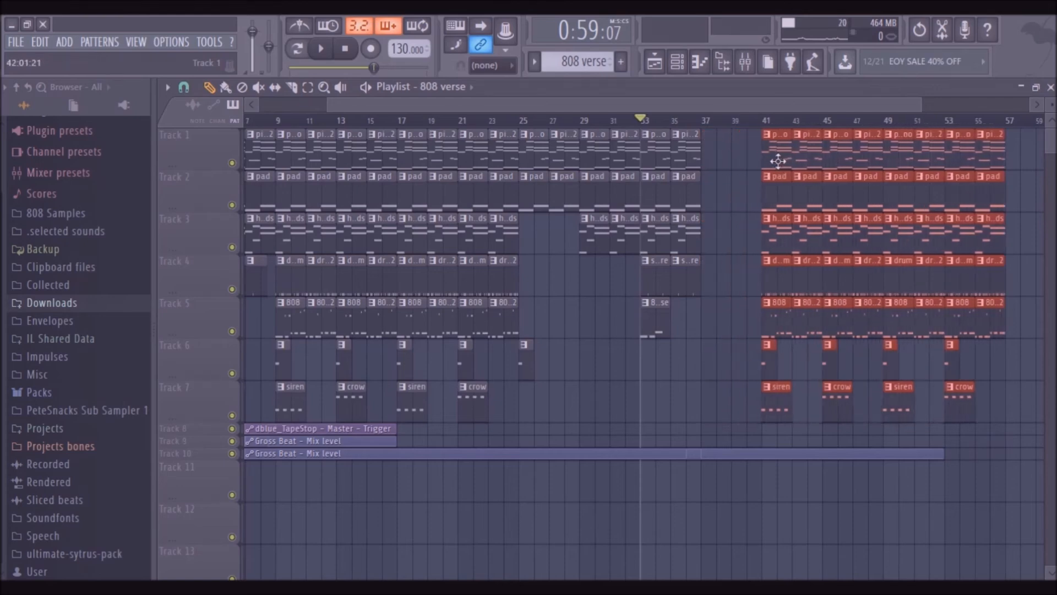
Step: Duplicate the Track 1–4 clips of bars 33–36 into the empty bars 37–40
{"action": "left_click", "coordinate": [309, 89]}
{"action": "left_click_drag", "start_coordinate": [643, 131], "coordinate": [708, 278]}
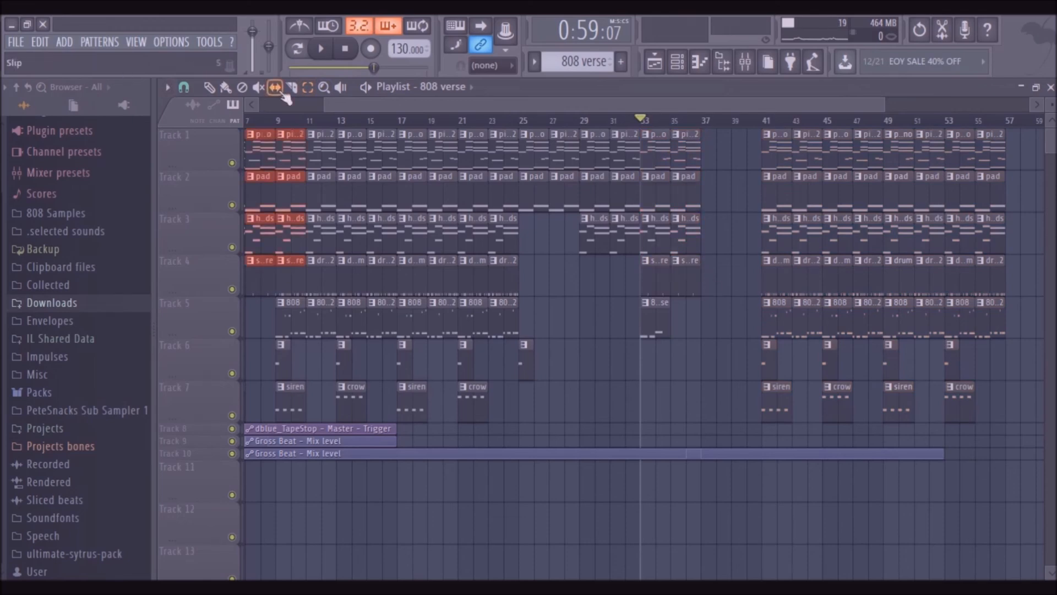
{"action": "left_click", "coordinate": [324, 87]}
{"action": "right_click", "coordinate": [340, 142]}
{"action": "left_click", "coordinate": [210, 88]}
{"action": "left_click_drag", "start_coordinate": [349, 145], "coordinate": [127, 122]}
{"action": "left_click_drag", "start_coordinate": [735, 75], "coordinate": [772, 79]}
Step: Place 808 verse clips on Track 5 at bars 35, 37 and 39
{"action": "left_click", "coordinate": [726, 341]}
{"action": "left_click", "coordinate": [760, 348]}
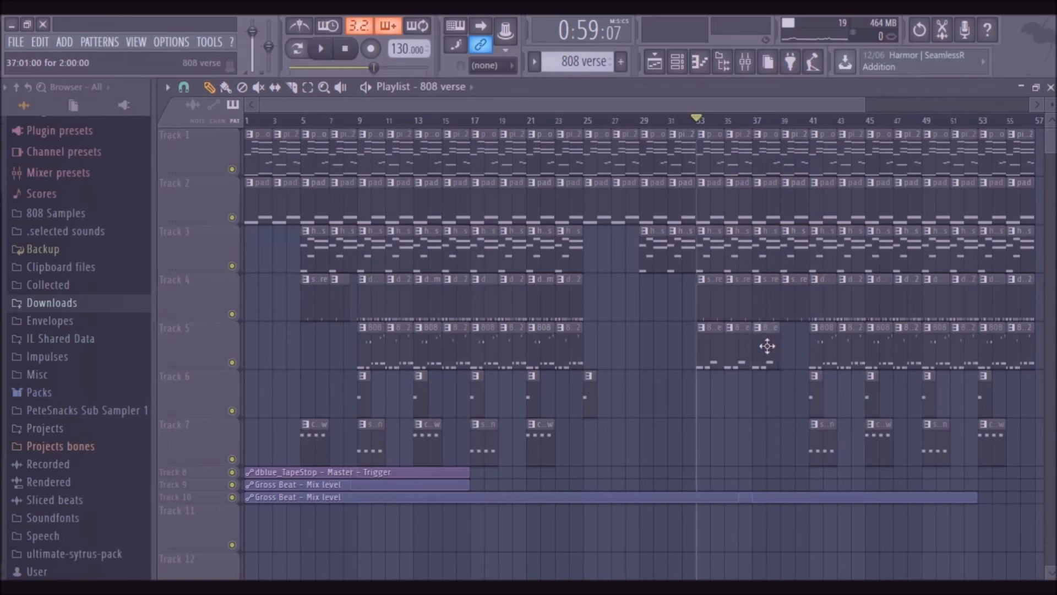
{"action": "left_click", "coordinate": [782, 345]}
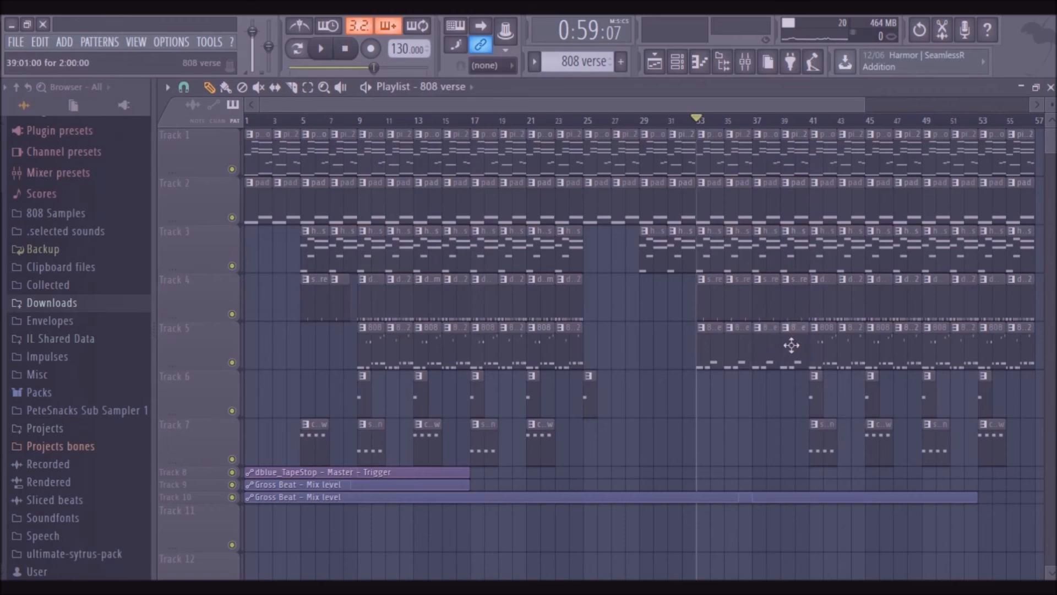
Step: Make the 808 verse clips at bars 35 and 39 unique patterns
{"action": "right_click", "coordinate": [724, 329]}
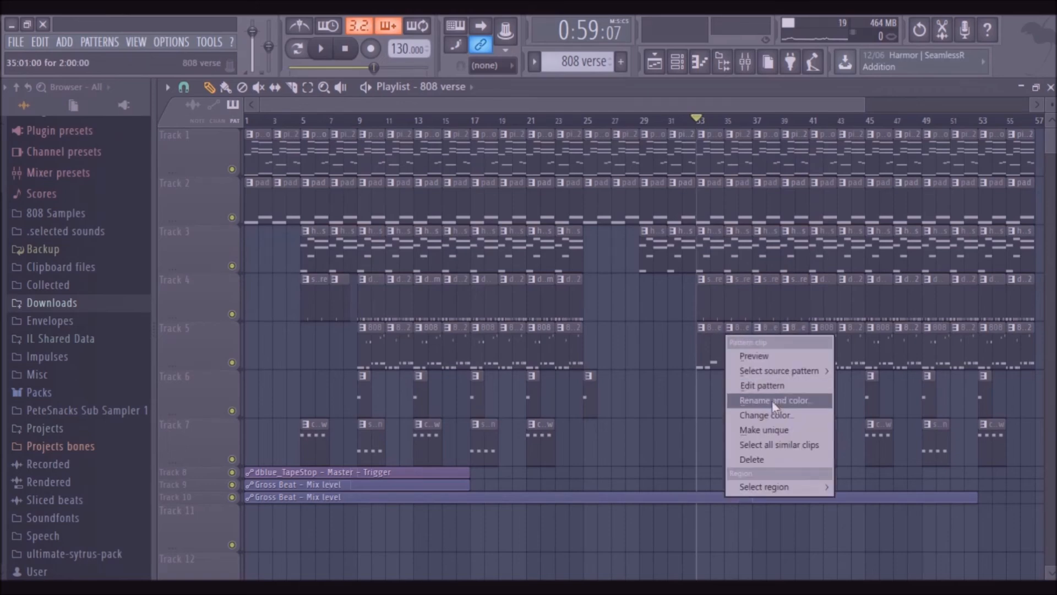
{"action": "left_click", "coordinate": [765, 424]}
{"action": "right_click", "coordinate": [783, 337]}
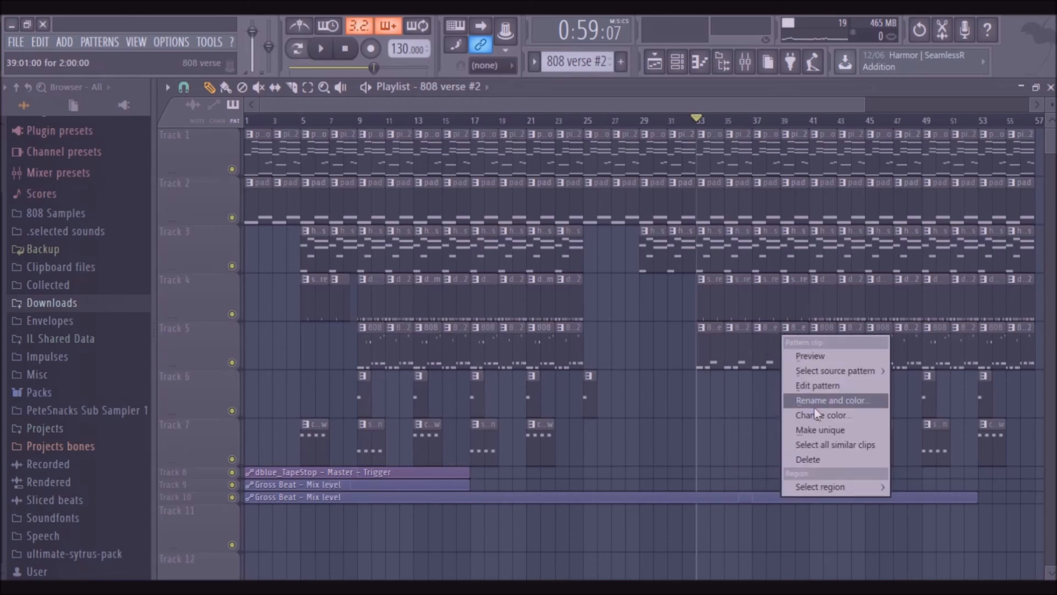
{"action": "left_click", "coordinate": [815, 428]}
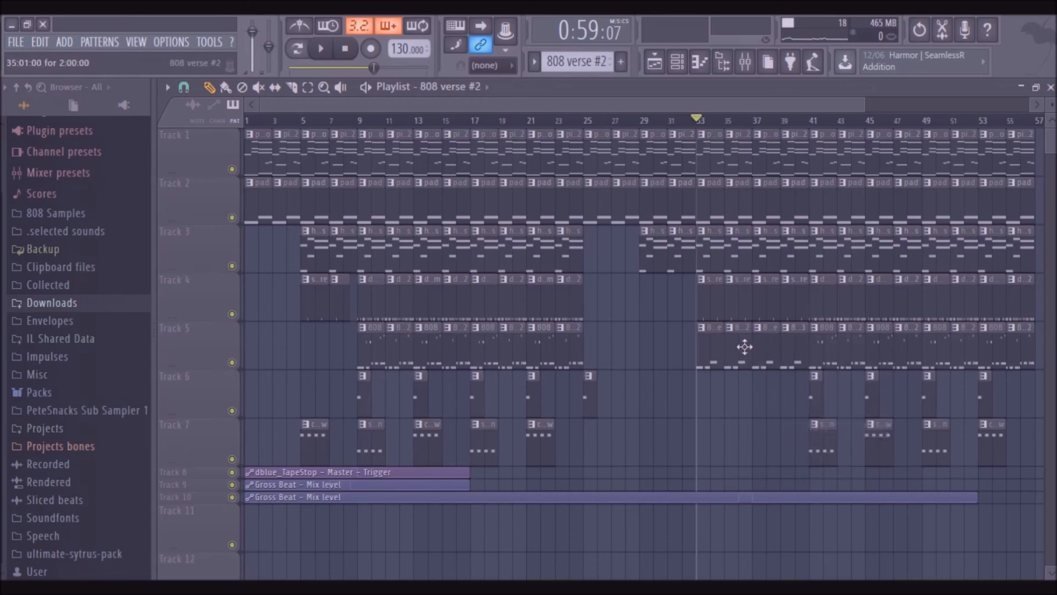
Step: In 808 verse #2, shorten the D5 at bar 2 to half a beat and add a one-beat D5 on that bar's second beat
{"action": "double_click", "coordinate": [747, 350]}
{"action": "right_click", "coordinate": [357, 90]}
{"action": "left_click", "coordinate": [242, 89]}
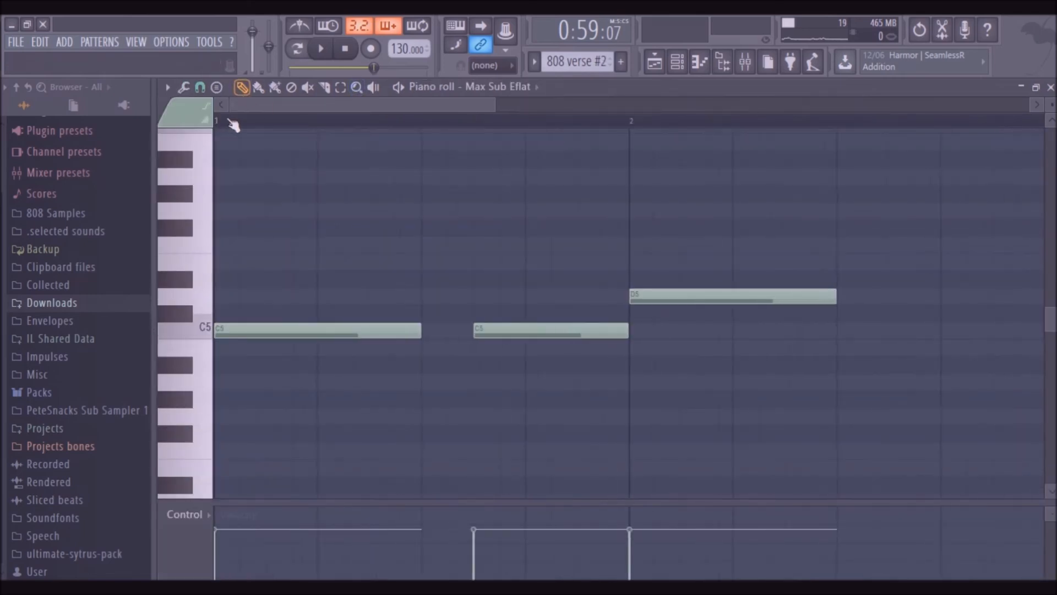
{"action": "key", "text": "space"}
{"action": "mouse_move", "coordinate": [837, 296]}
{"action": "left_mouse_down"}
{"action": "mouse_move", "coordinate": [730, 310]}
{"action": "mouse_move", "coordinate": [680, 302]}
{"action": "left_mouse_up"}
{"action": "left_click", "coordinate": [735, 297]}
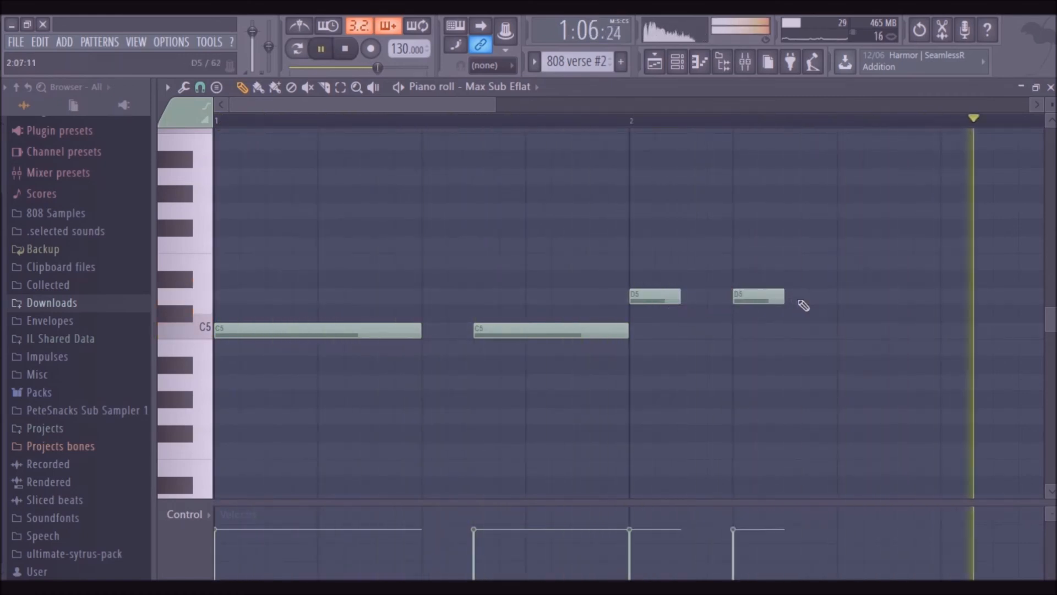
{"action": "key", "text": "space"}
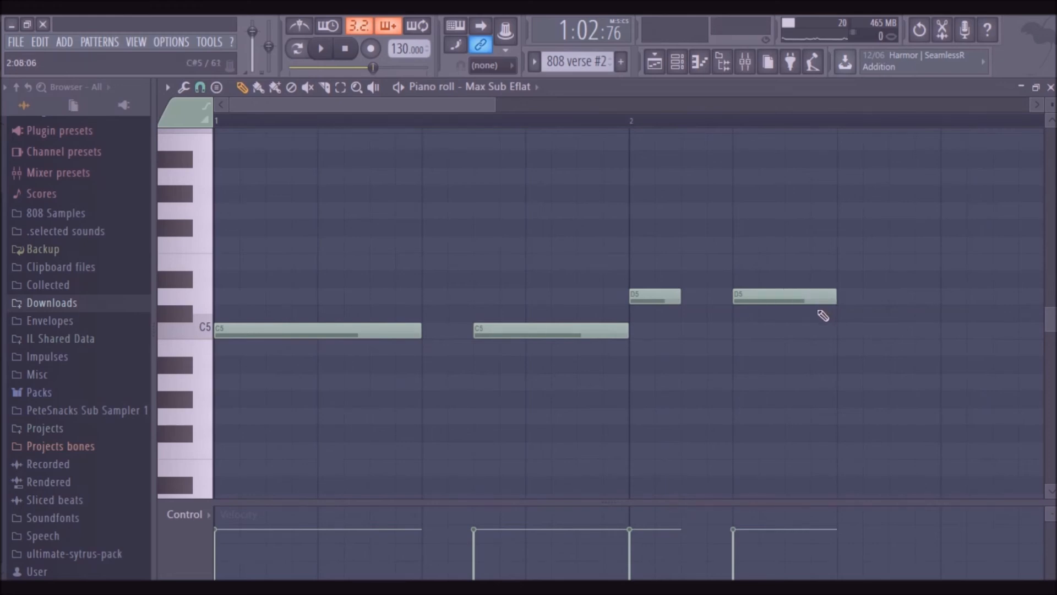
Step: Set the playlist focus to automation clips and expand Track 10 to show its Gross Beat - Mix level curve
{"action": "left_click", "coordinate": [650, 56]}
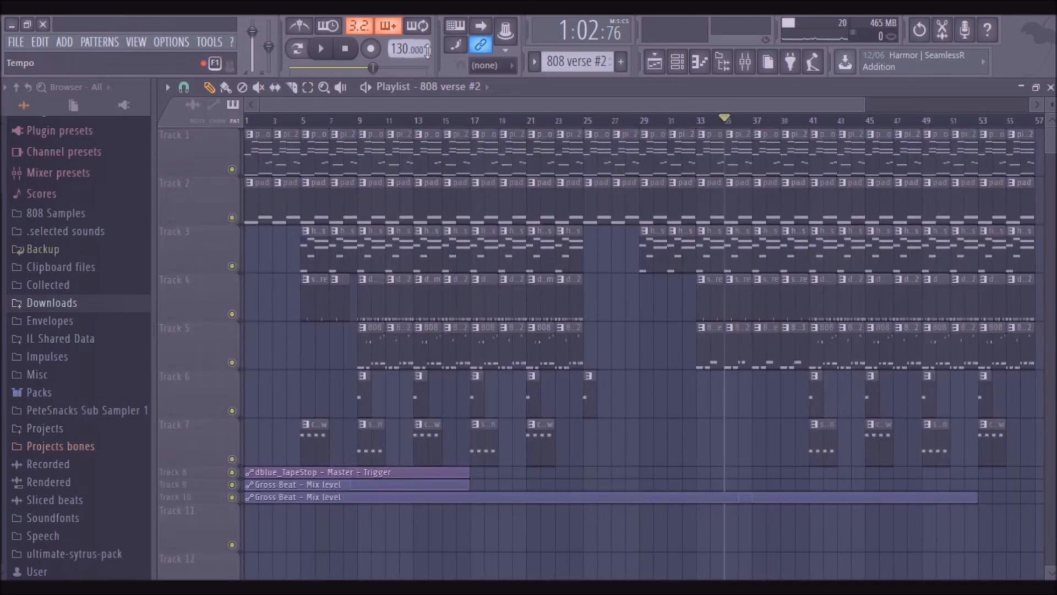
{"action": "left_click_drag", "start_coordinate": [654, 176], "coordinate": [944, 466]}
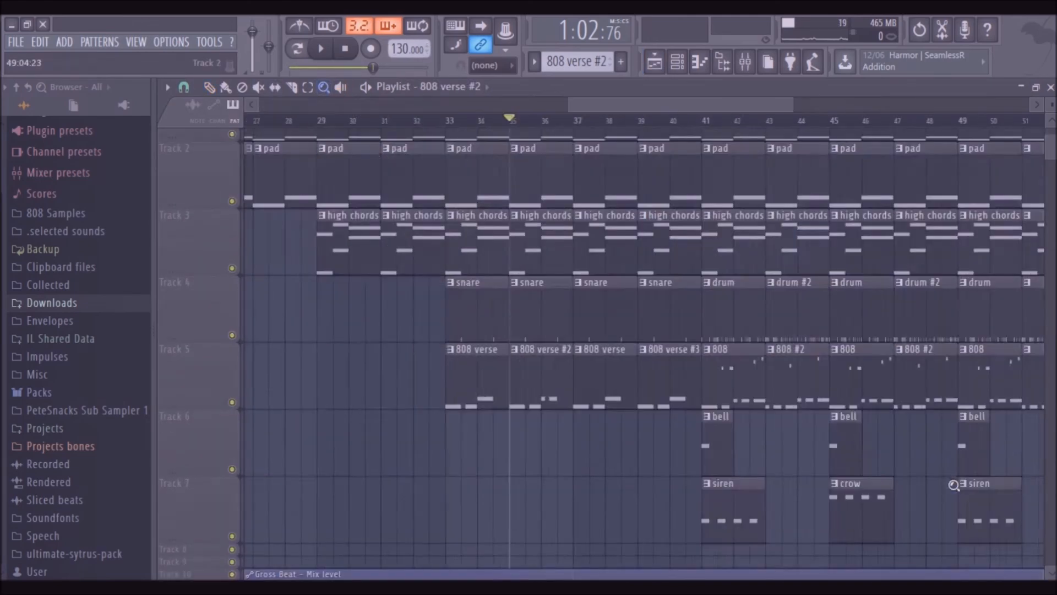
{"action": "left_click", "coordinate": [209, 93]}
{"action": "left_click_drag", "start_coordinate": [1053, 156], "coordinate": [1054, 192]}
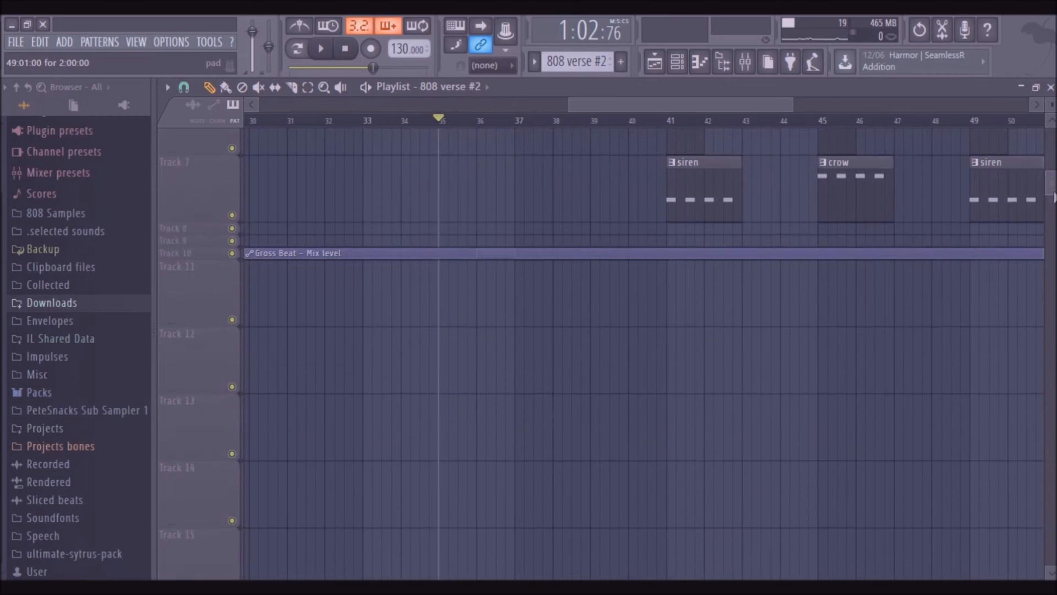
{"action": "left_click", "coordinate": [600, 255]}
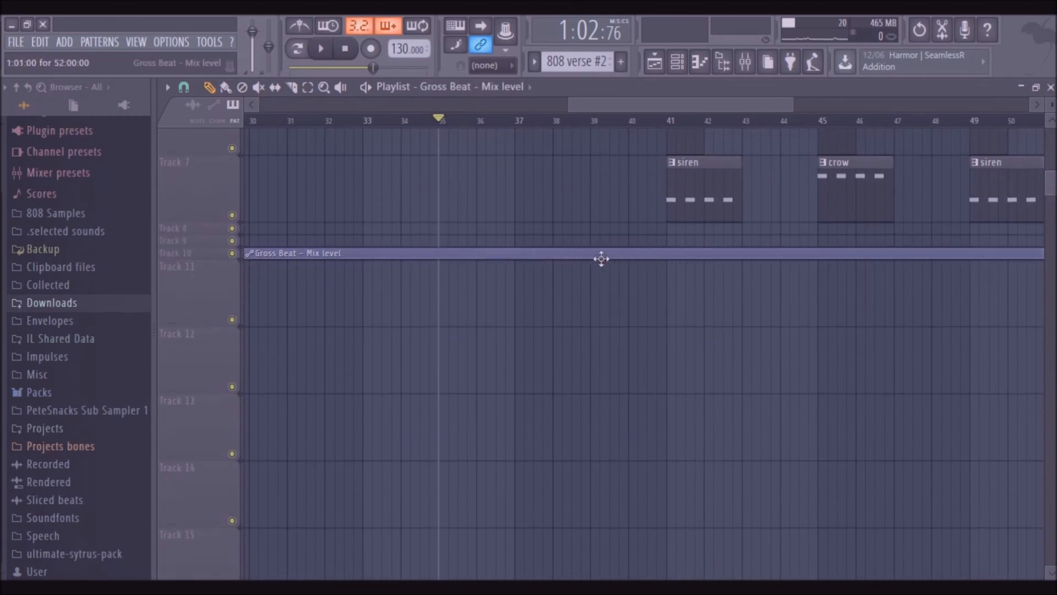
{"action": "left_click", "coordinate": [324, 87]}
{"action": "right_click", "coordinate": [359, 203]}
{"action": "left_click", "coordinate": [215, 104]}
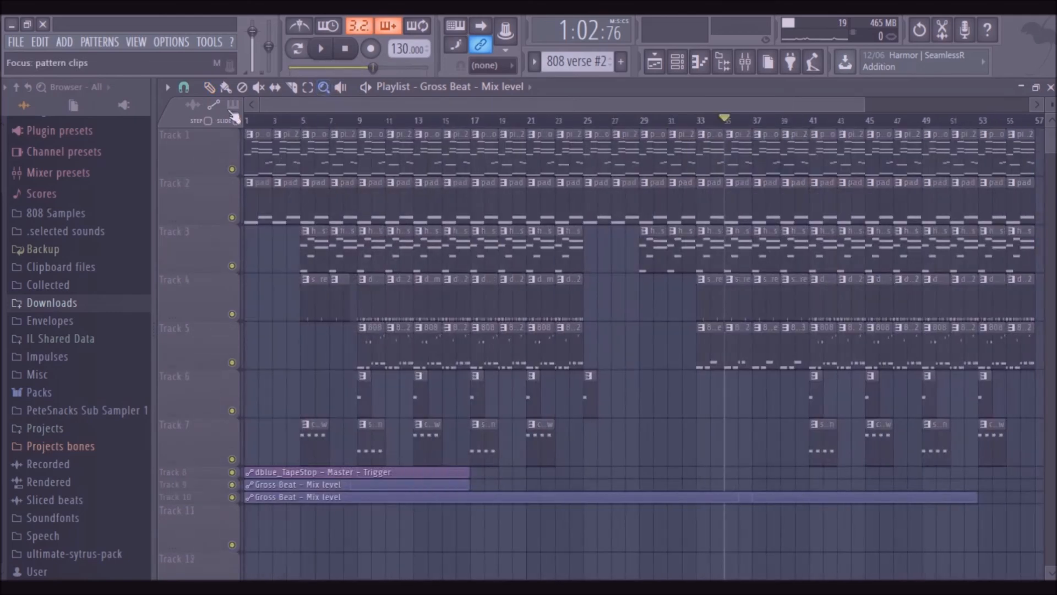
{"action": "double_click", "coordinate": [197, 500]}
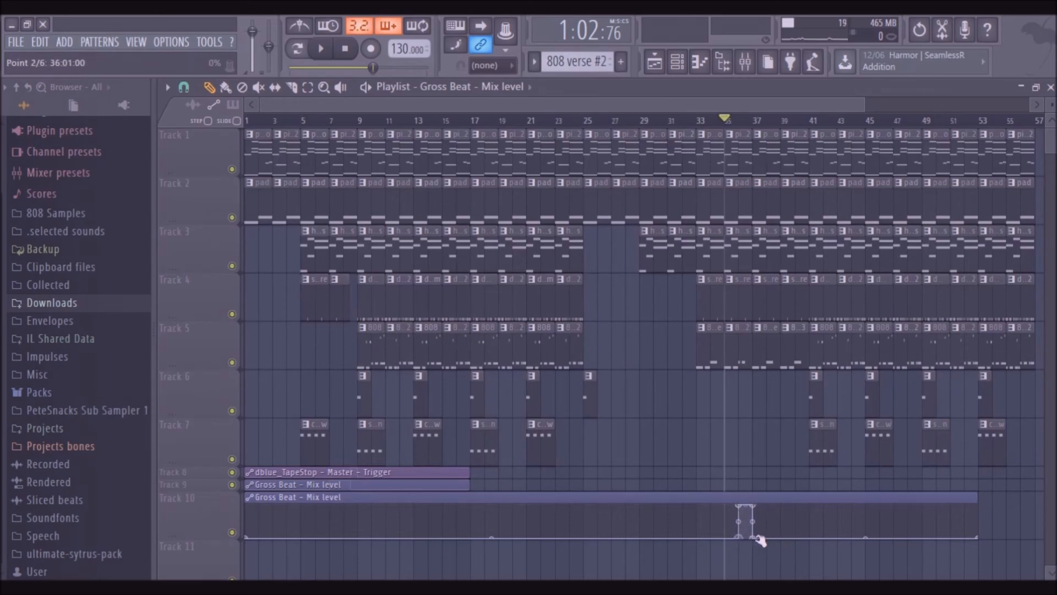
Step: Move the Track 10 automation points so the mix level rises to 100% at bar 40 and drops to 0% at bar 41
{"action": "left_click_drag", "start_coordinate": [757, 540], "coordinate": [816, 549]}
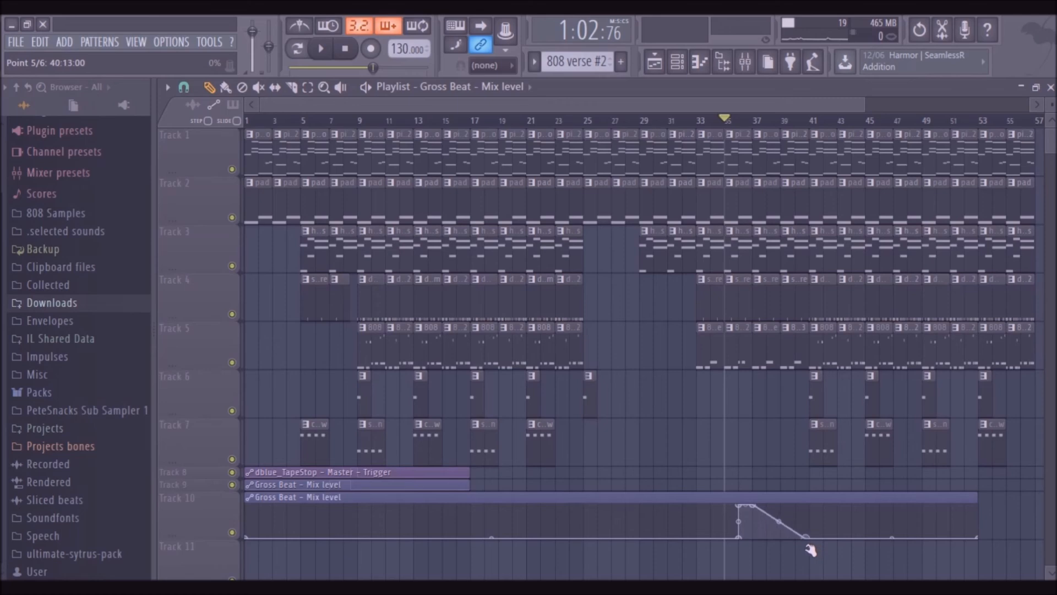
{"action": "left_click_drag", "start_coordinate": [756, 509], "coordinate": [803, 504]}
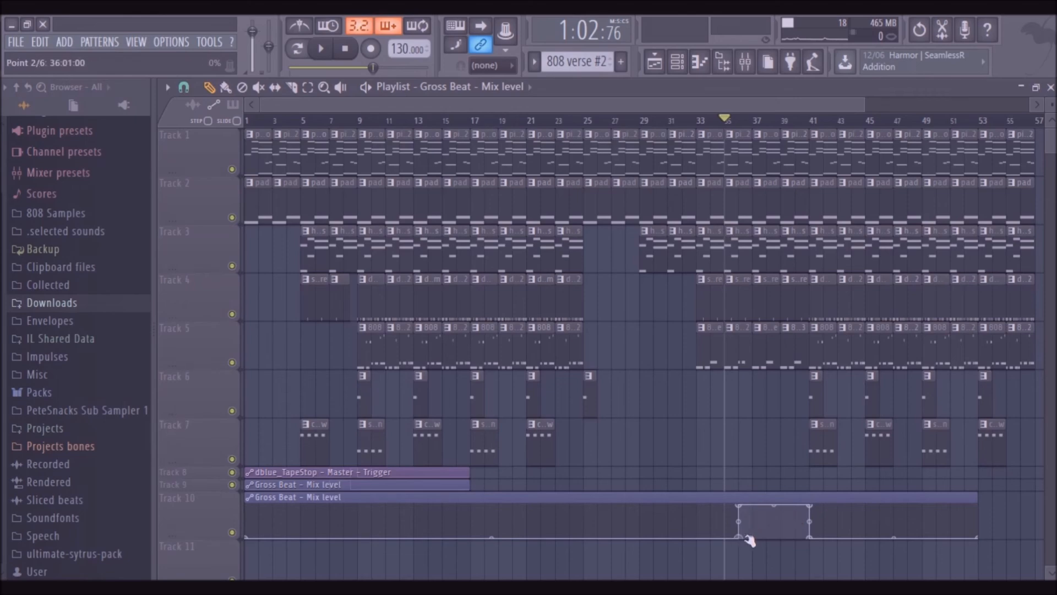
{"action": "left_click_drag", "start_coordinate": [756, 501], "coordinate": [781, 495]}
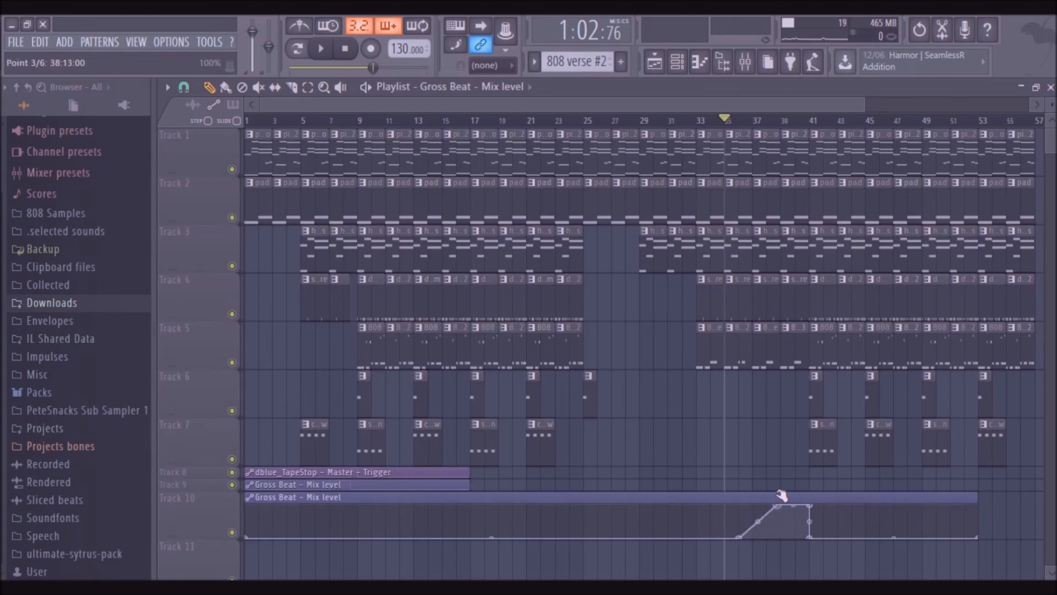
{"action": "left_click_drag", "start_coordinate": [758, 542], "coordinate": [799, 555]}
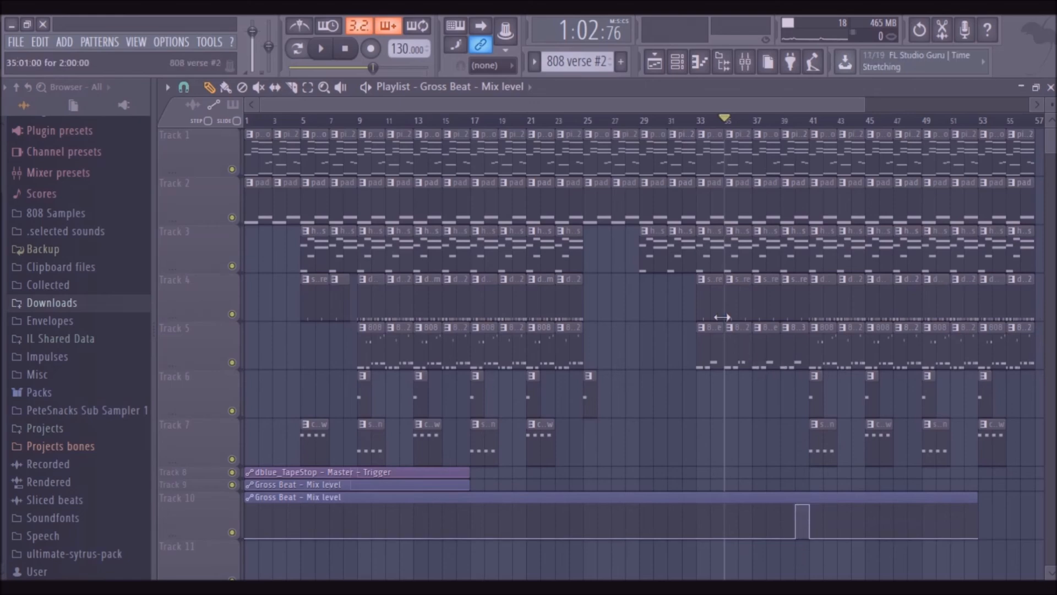
Step: Check the notes of 808 verse #2 in the piano roll and play the verse from bar 35 in the playlist
{"action": "left_click_drag", "start_coordinate": [596, 160], "coordinate": [977, 556]}
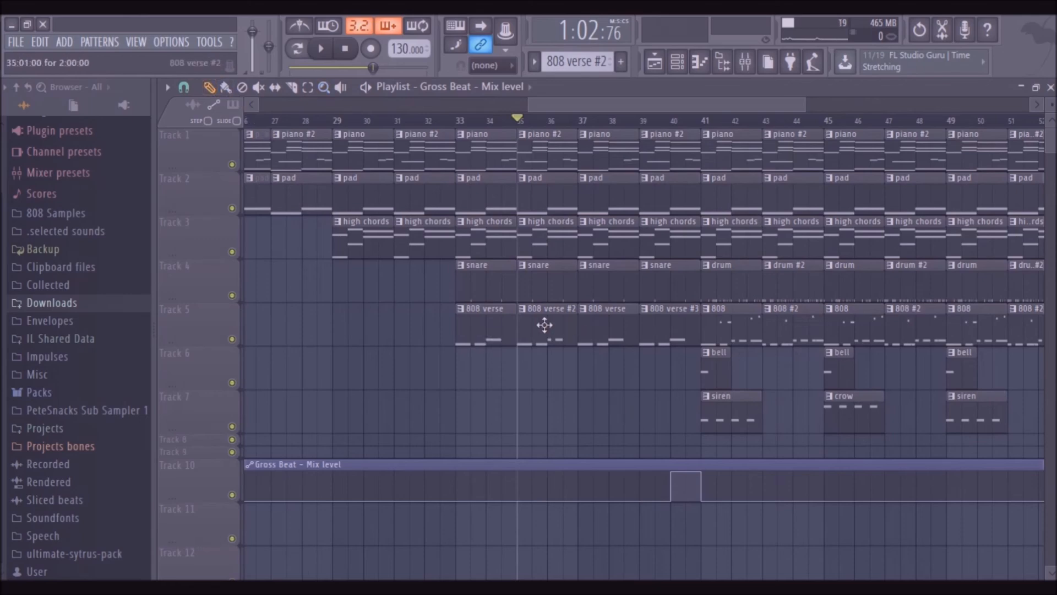
{"action": "double_click", "coordinate": [545, 324]}
{"action": "left_click", "coordinate": [361, 90]}
{"action": "left_click", "coordinate": [378, 245]}
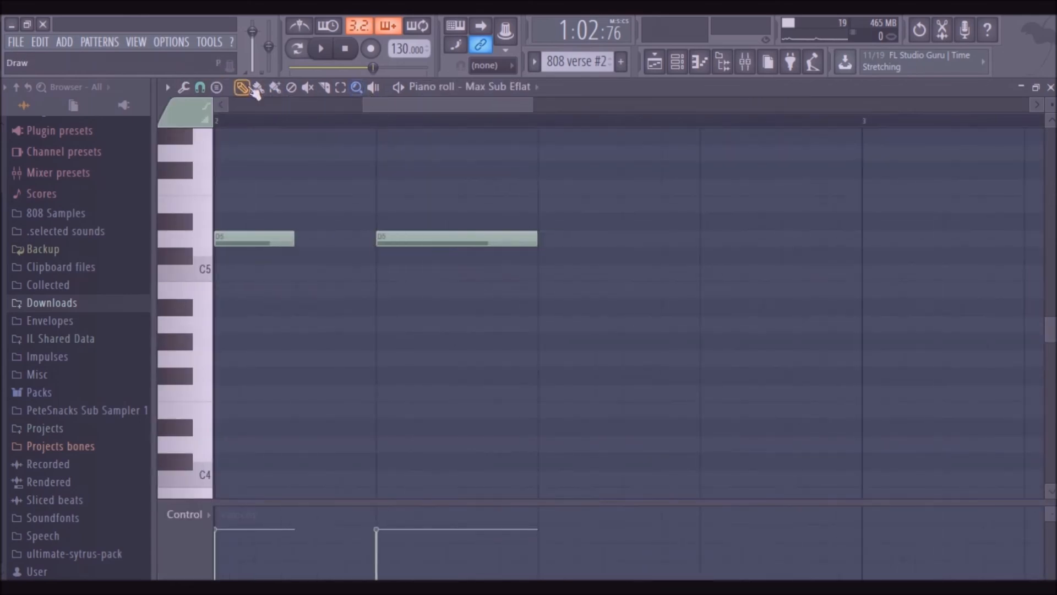
{"action": "left_click", "coordinate": [654, 62]}
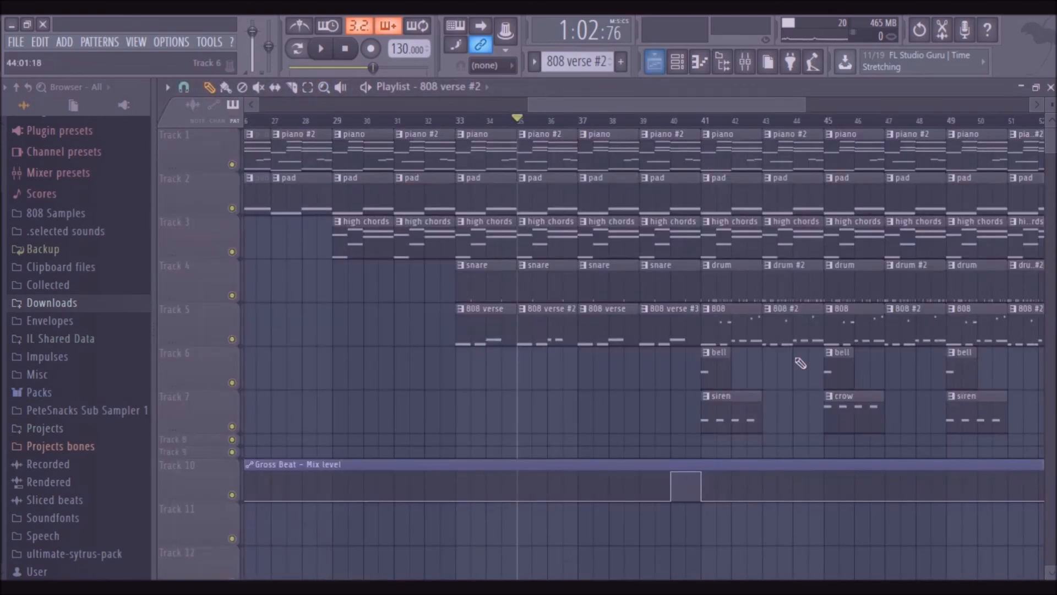
{"action": "key", "text": "space"}
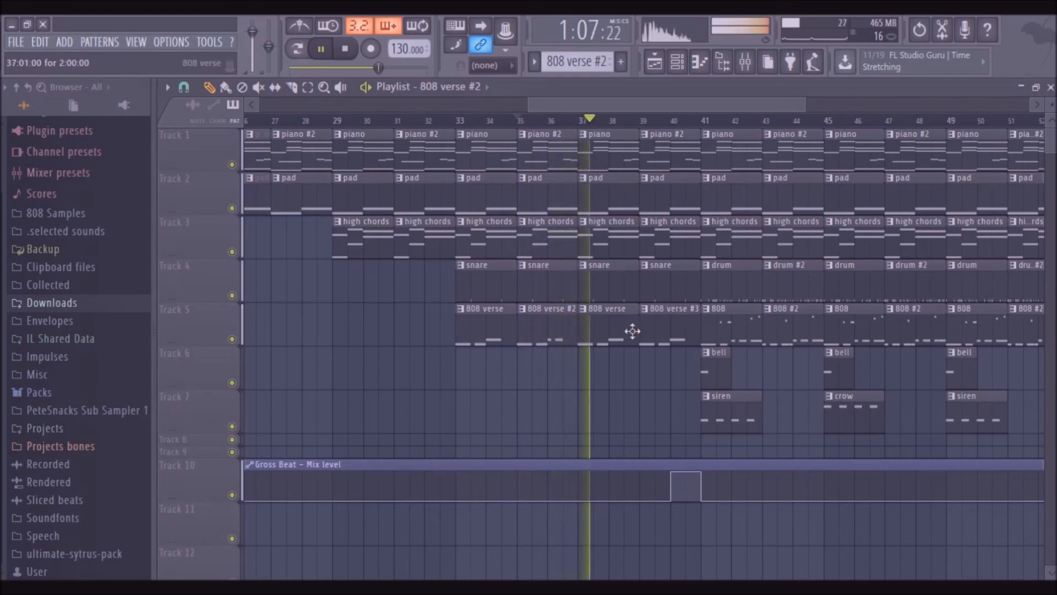
Step: In 808 verse #3, shorten the D5 at bar 2 to one beat, then listen through the transition past bar 41
{"action": "double_click", "coordinate": [669, 330]}
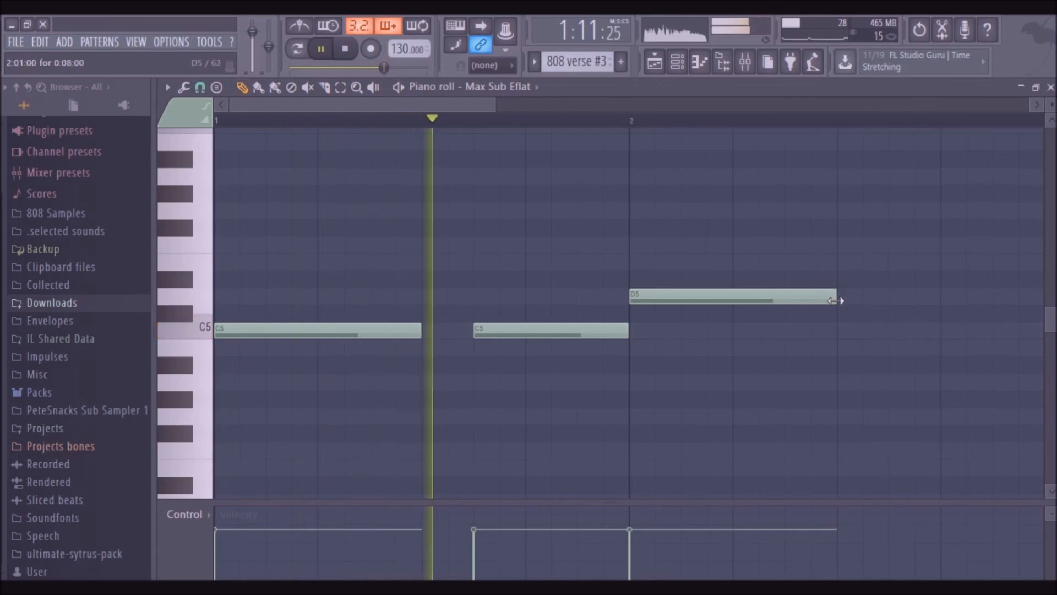
{"action": "left_click_drag", "start_coordinate": [835, 296], "coordinate": [733, 296]}
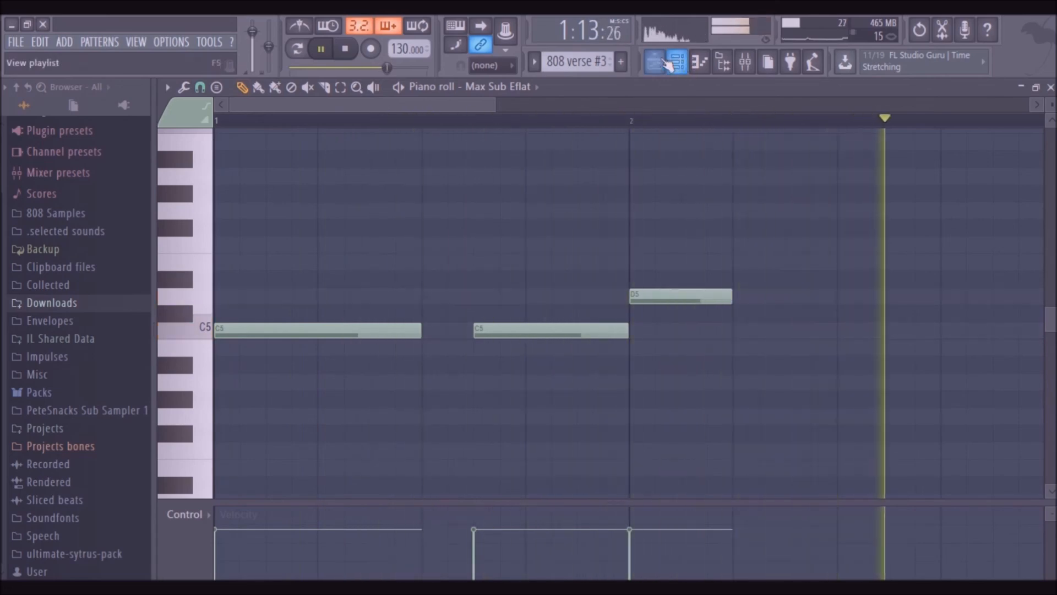
{"action": "left_click", "coordinate": [656, 61]}
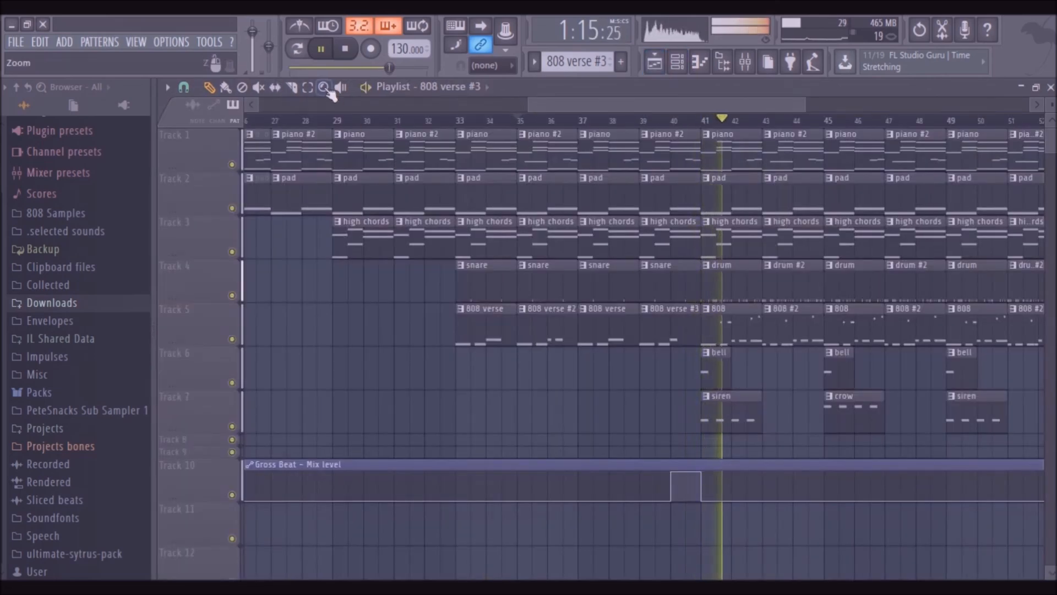
{"action": "scroll", "coordinate": [341, 247], "scroll_direction": "down", "scroll_amount": 5}
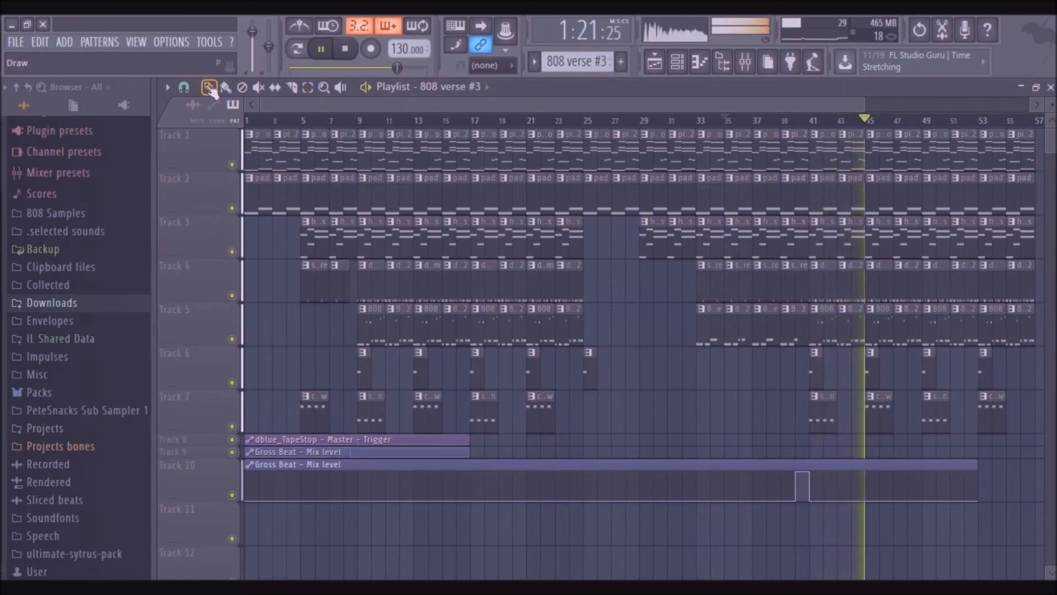
{"action": "key", "text": "space"}
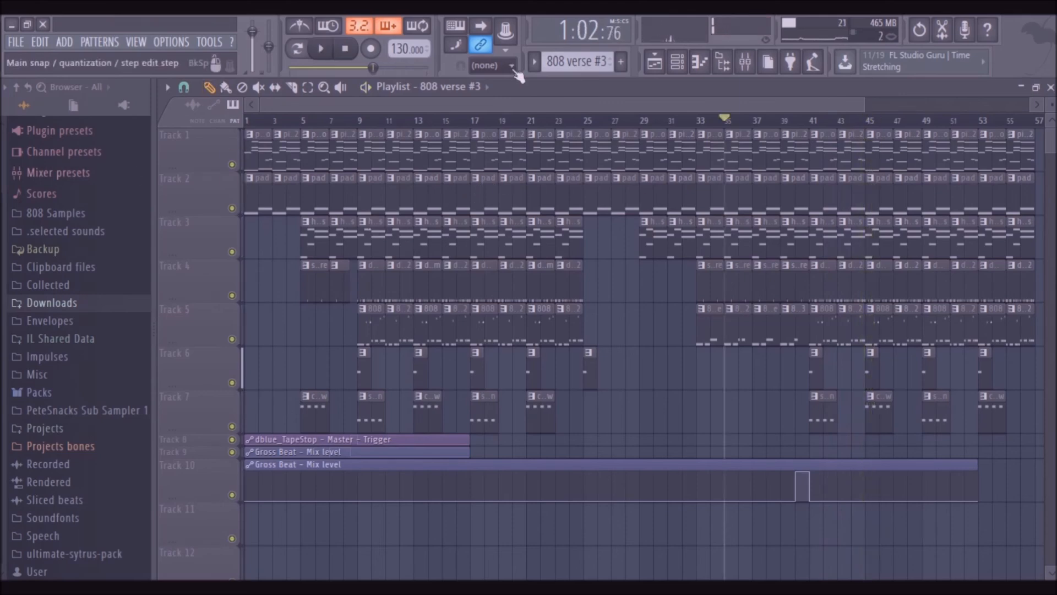
Step: Duplicate all pattern clips on Tracks 1 to 7 from bar 25 to bar 56 and place the copy at bar 57
{"action": "left_click_drag", "start_coordinate": [860, 103], "coordinate": [1043, 88]}
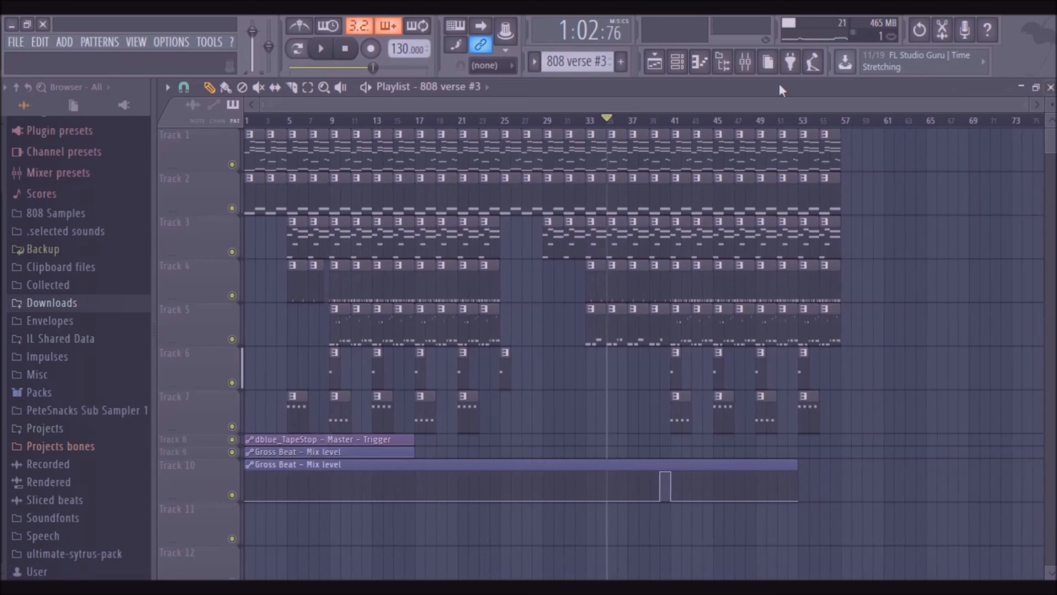
{"action": "left_click", "coordinate": [309, 90]}
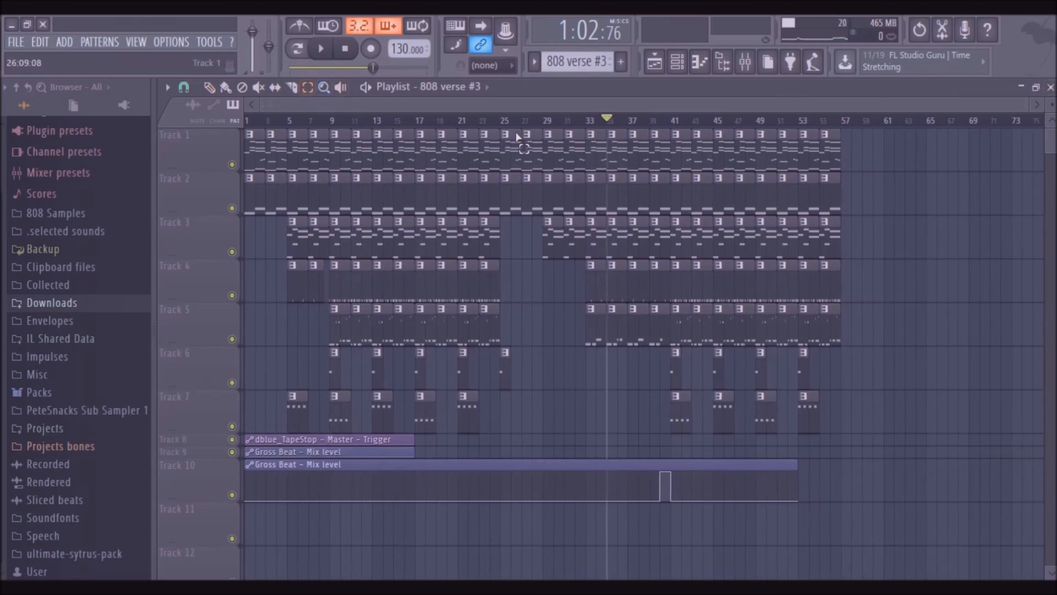
{"action": "left_click_drag", "start_coordinate": [514, 138], "coordinate": [754, 386]}
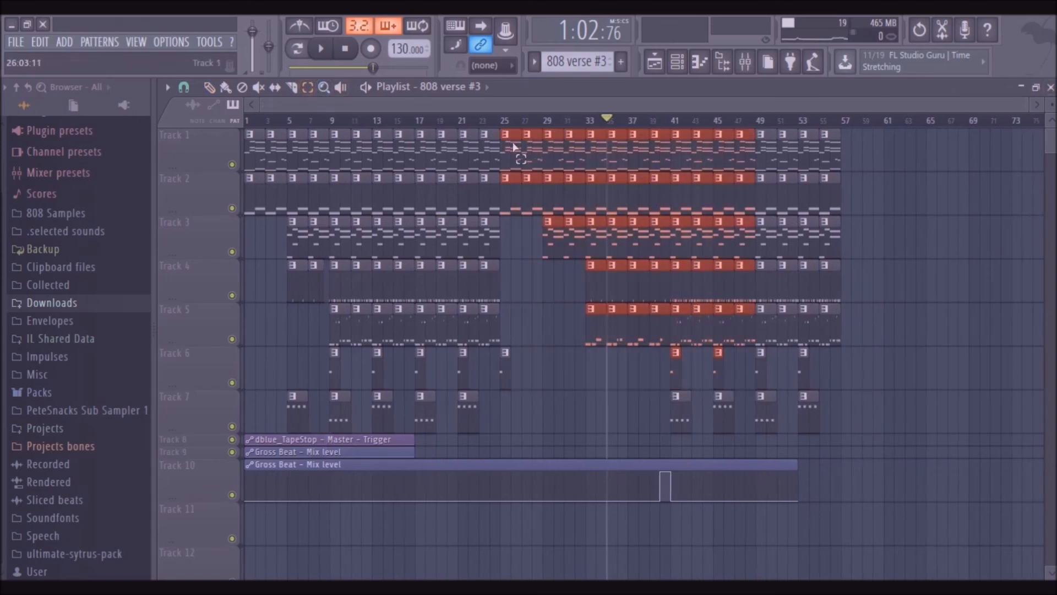
{"action": "left_click_drag", "start_coordinate": [507, 144], "coordinate": [846, 411]}
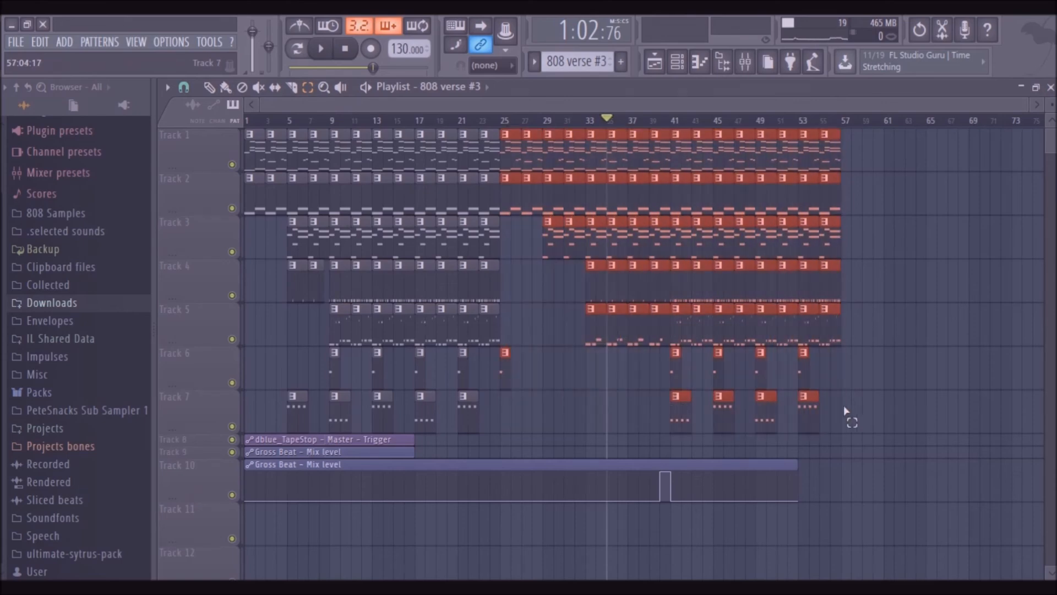
{"action": "left_click_drag", "start_coordinate": [688, 174], "coordinate": [432, 173]}
{"action": "key", "text": "p"}
{"action": "left_click_drag", "start_coordinate": [95, 143], "coordinate": [870, 151]}
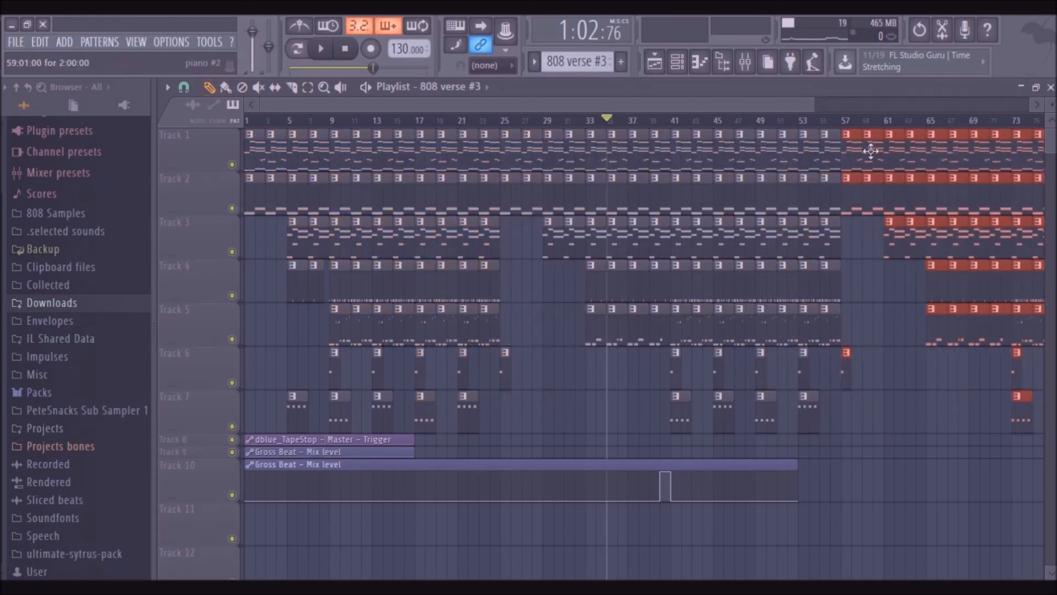
Step: Place a copy of the dblue_TapeStop trigger automation at bar 81 on Track 8 and expand the track to show its curve
{"action": "left_click_drag", "start_coordinate": [815, 104], "coordinate": [993, 110]}
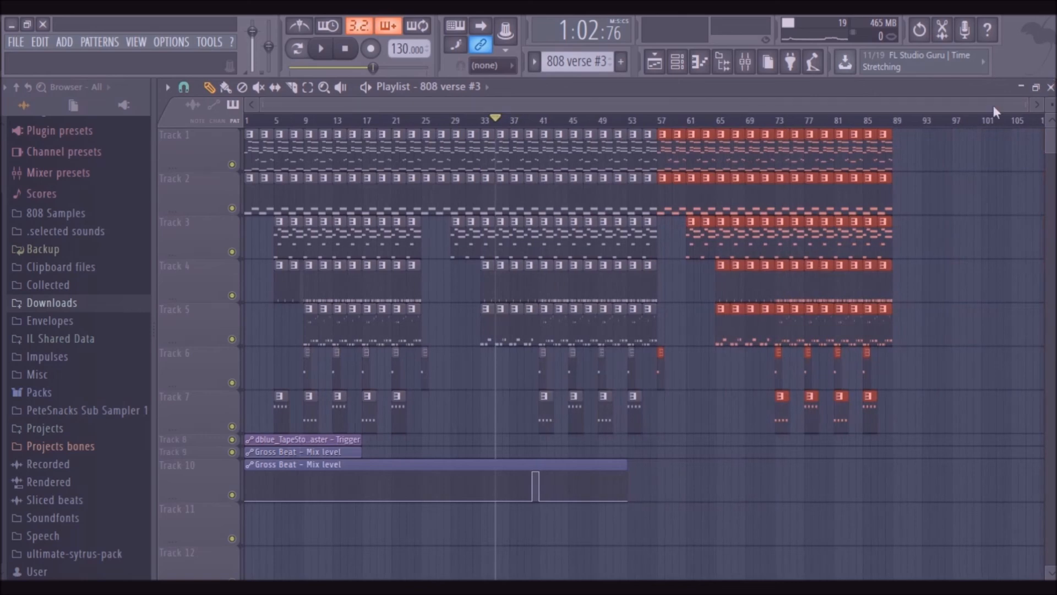
{"action": "left_click", "coordinate": [878, 119]}
{"action": "left_click", "coordinate": [886, 119]}
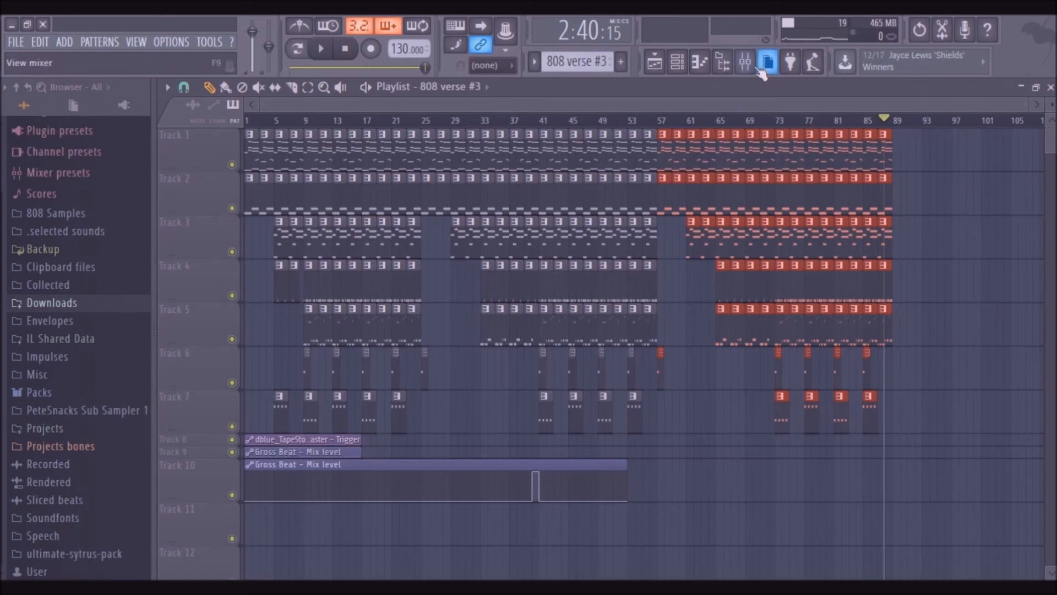
{"action": "left_click", "coordinate": [329, 439]}
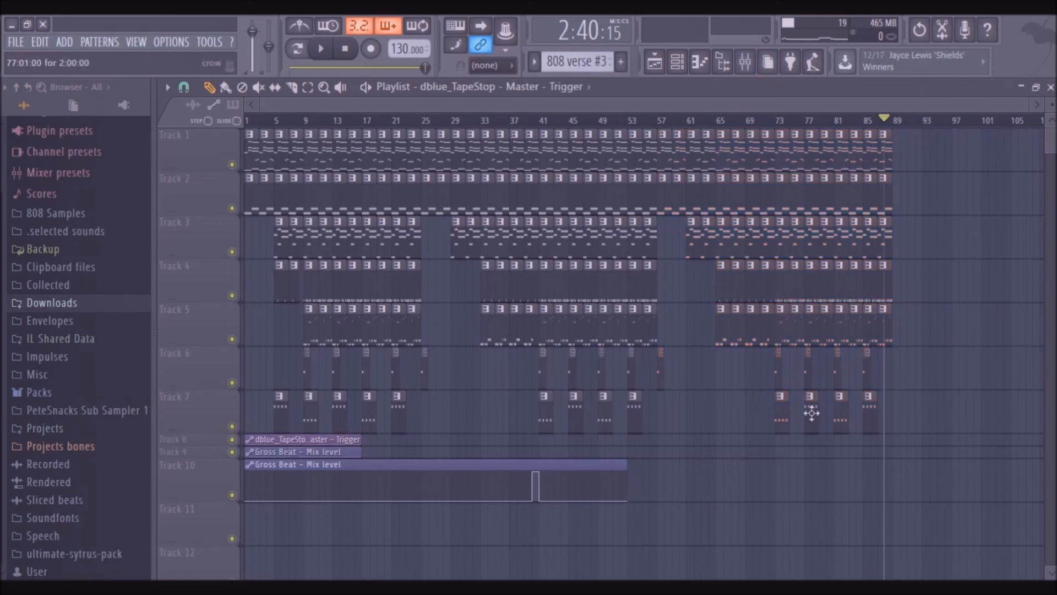
{"action": "left_click", "coordinate": [797, 441]}
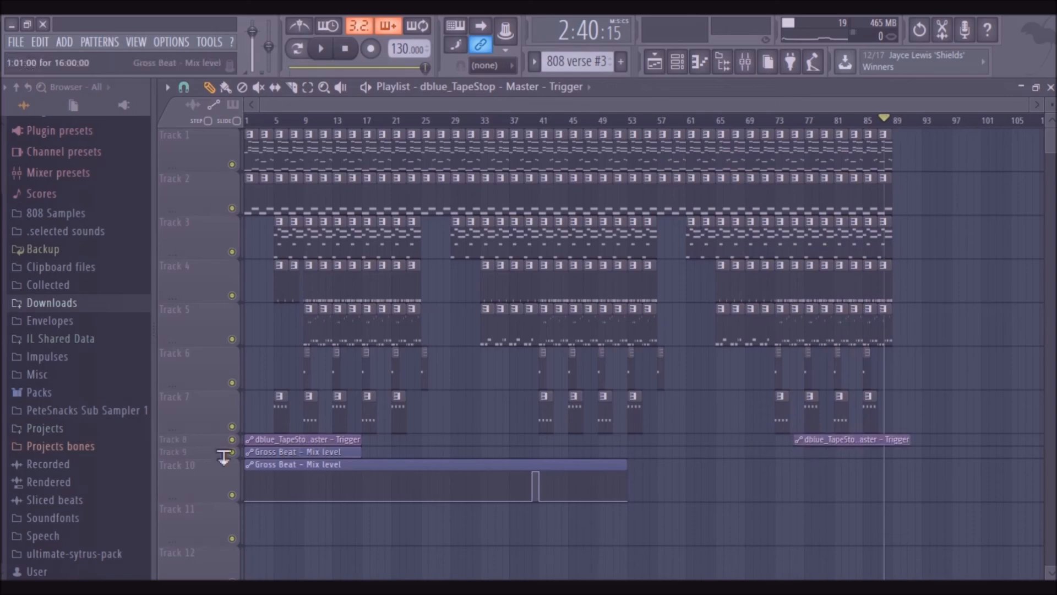
{"action": "double_click", "coordinate": [188, 443]}
{"action": "left_click_drag", "start_coordinate": [881, 436], "coordinate": [922, 436]}
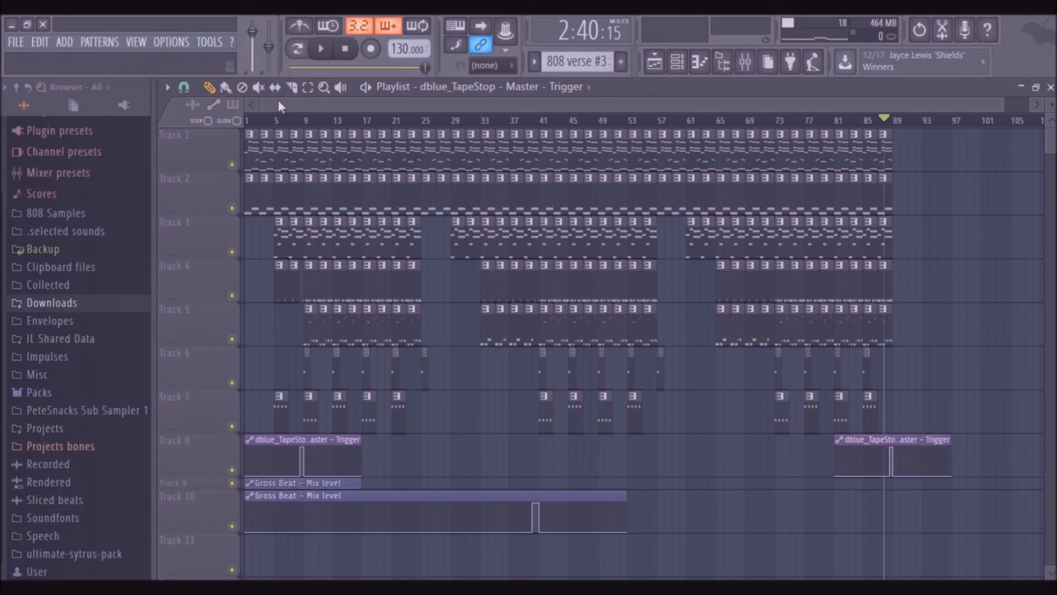
Step: Trim the copied TapeStop trigger automation clip so it ends at bar 89
{"action": "left_click_drag", "start_coordinate": [812, 418], "coordinate": [958, 533]}
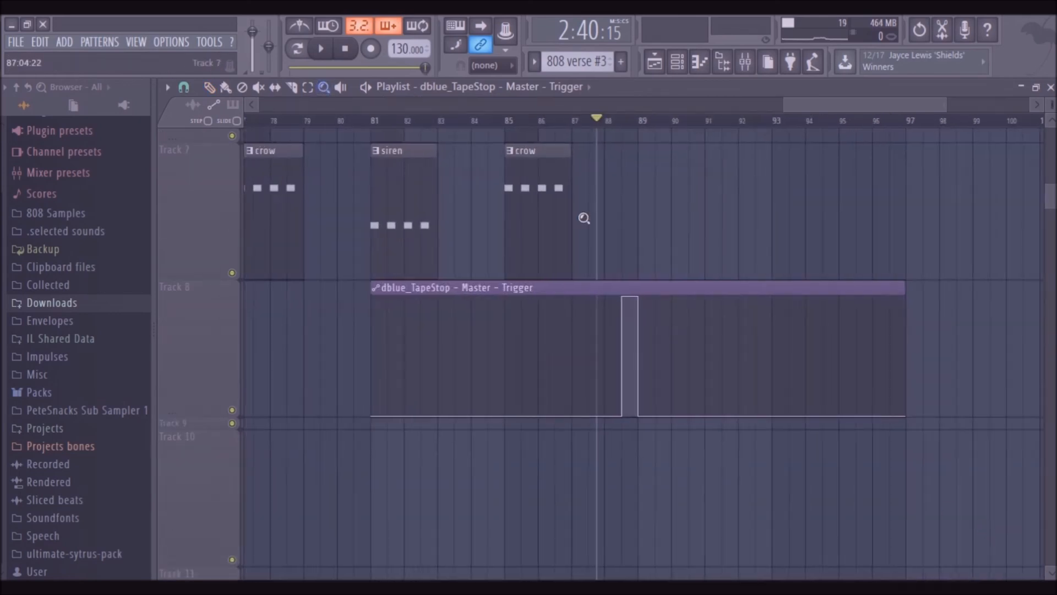
{"action": "left_click", "coordinate": [208, 89]}
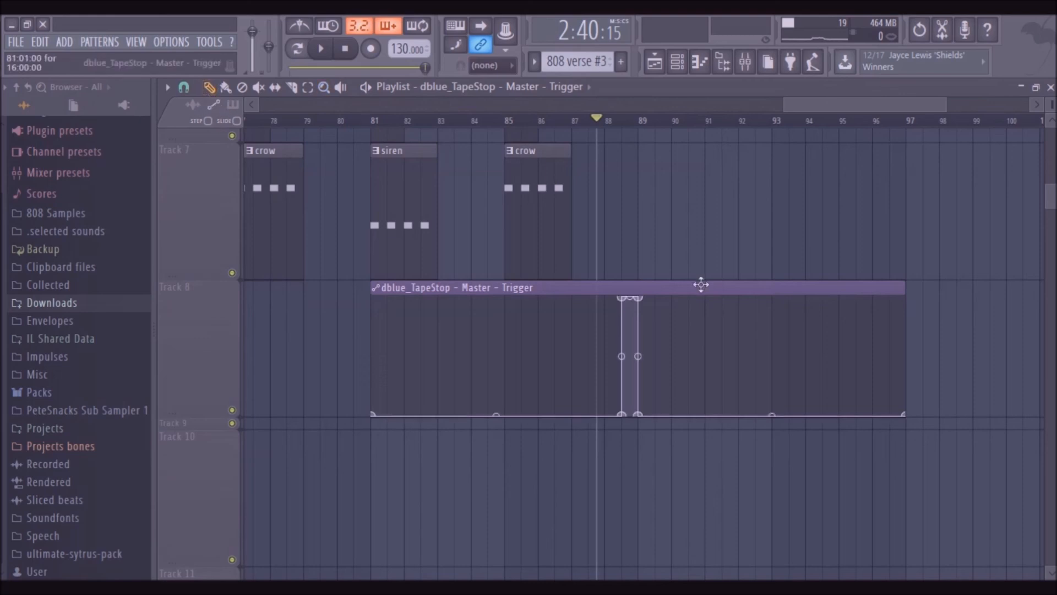
{"action": "left_click_drag", "start_coordinate": [889, 296], "coordinate": [623, 296]}
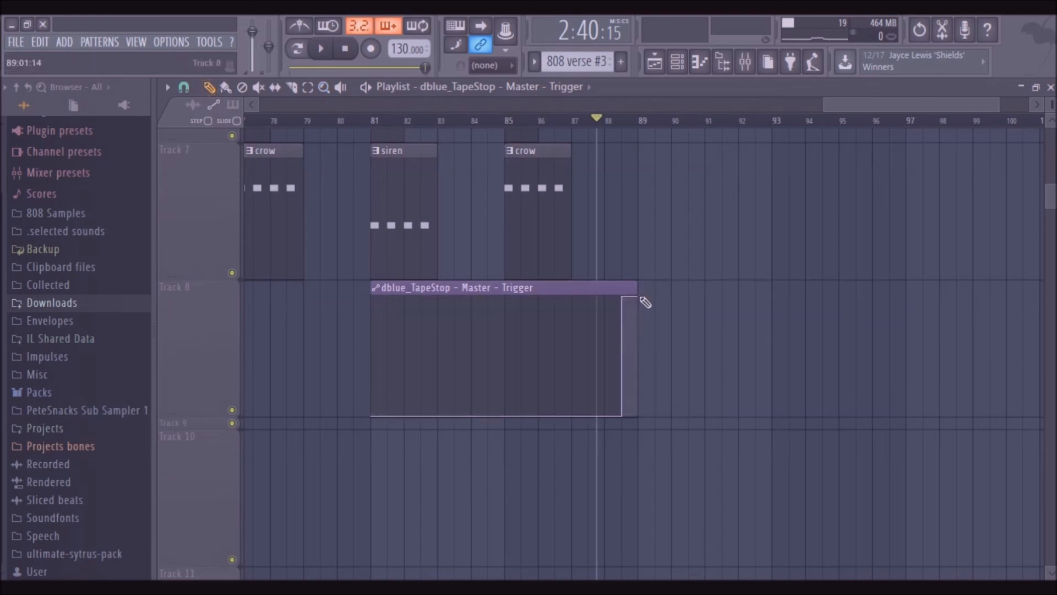
Step: Play the song's ending from about bar 88 to check the tape stop effect
{"action": "left_click_drag", "start_coordinate": [600, 121], "coordinate": [607, 121]}
{"action": "left_click", "coordinate": [327, 88]}
{"action": "right_click", "coordinate": [442, 255]}
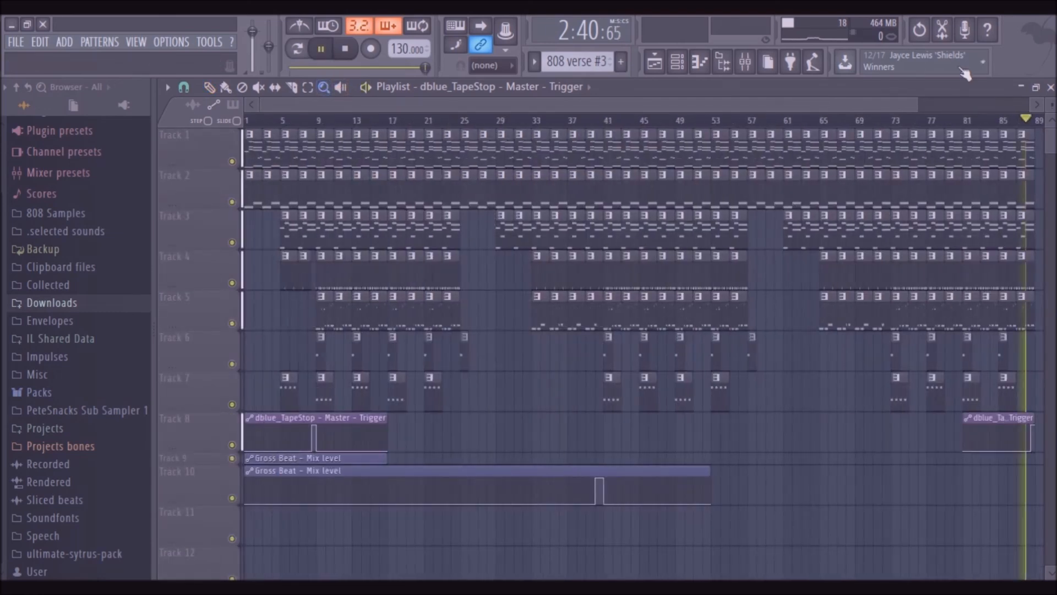
{"action": "key", "text": "space"}
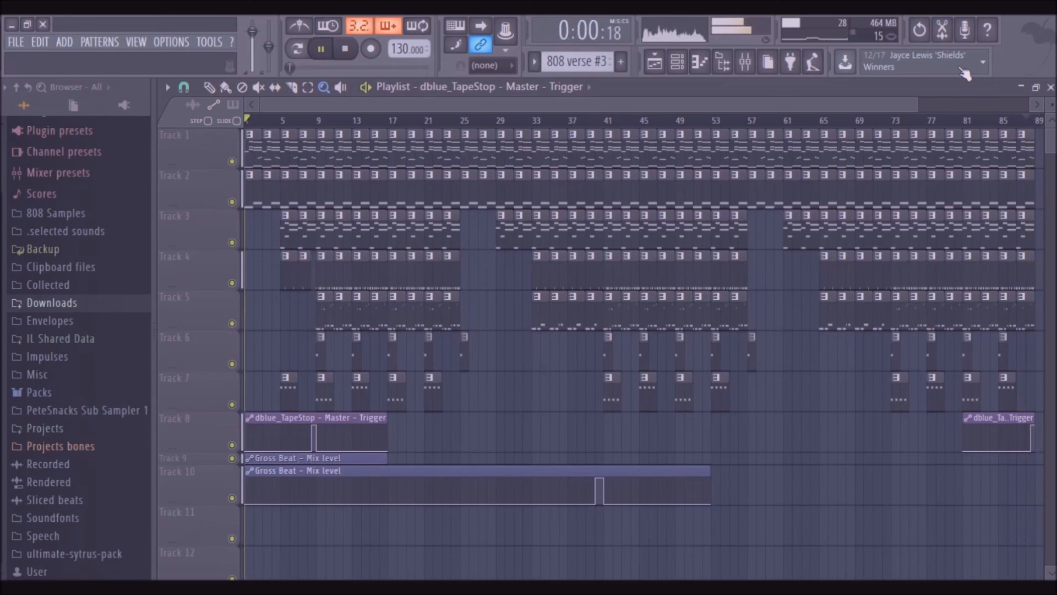
{"action": "key", "text": "space"}
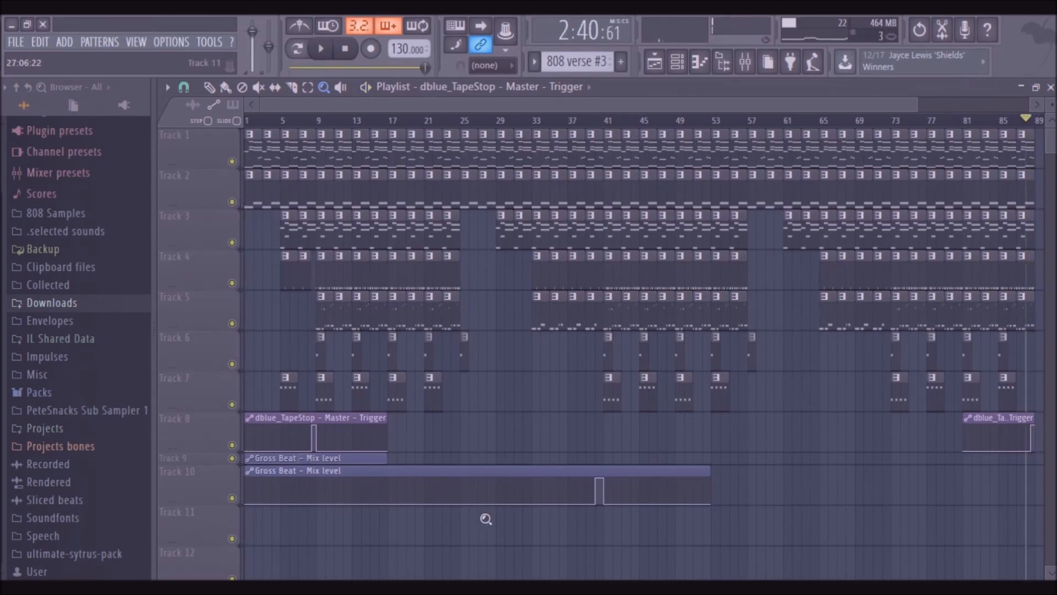
Step: Play the whole arrangement from bar 1 and expand Track 9 to show its Gross Beat - Mix level curve
{"action": "scroll", "coordinate": [253, 117], "scroll_direction": "up", "scroll_amount": 3}
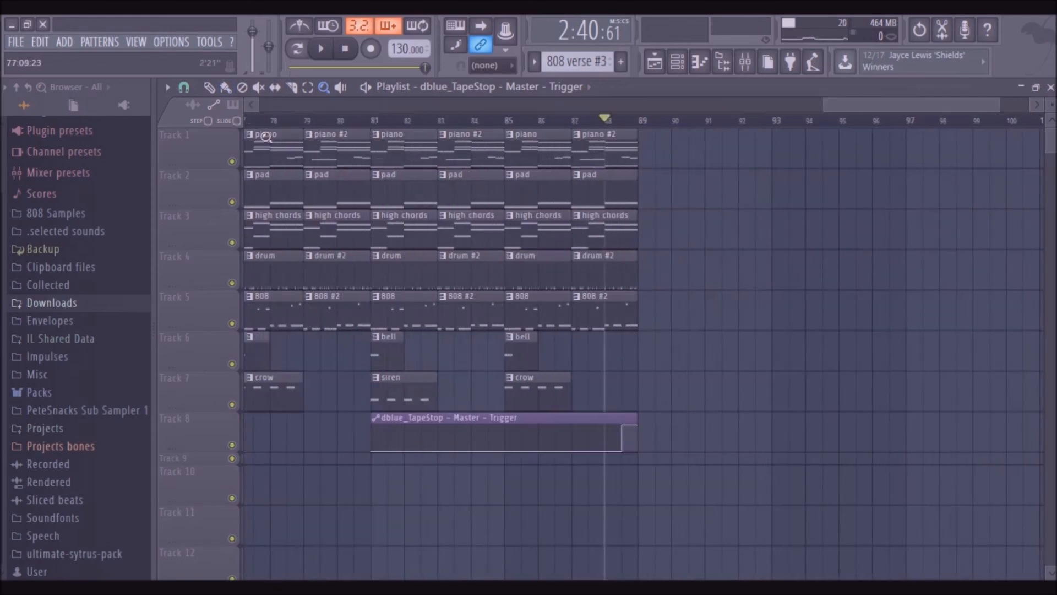
{"action": "scroll", "coordinate": [242, 116], "scroll_direction": "down", "scroll_amount": 4}
{"action": "left_click", "coordinate": [209, 87]}
{"action": "left_click", "coordinate": [249, 121]}
{"action": "key", "text": "space"}
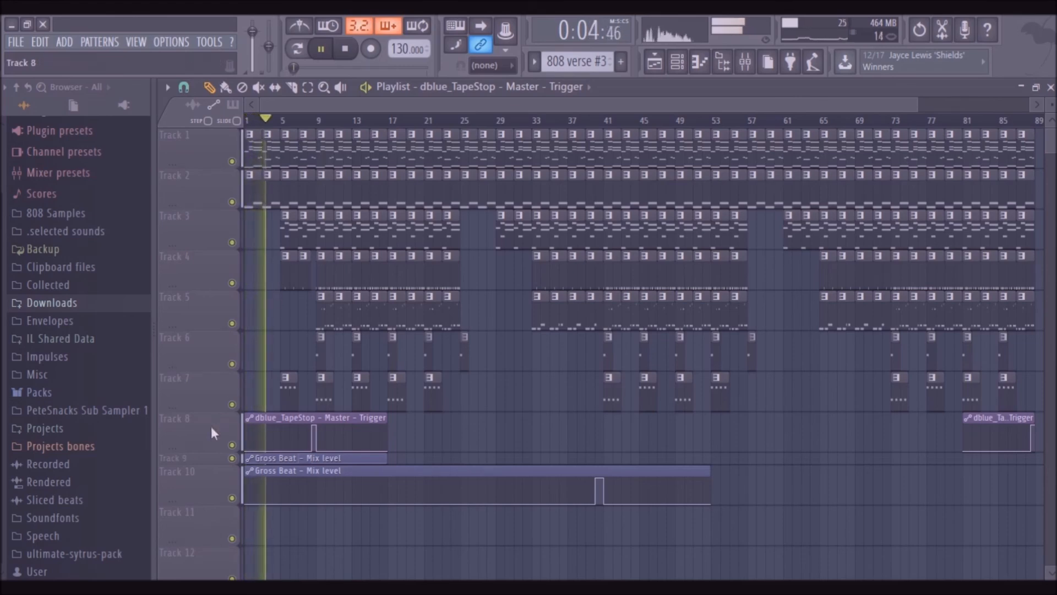
{"action": "right_click", "coordinate": [188, 466]}
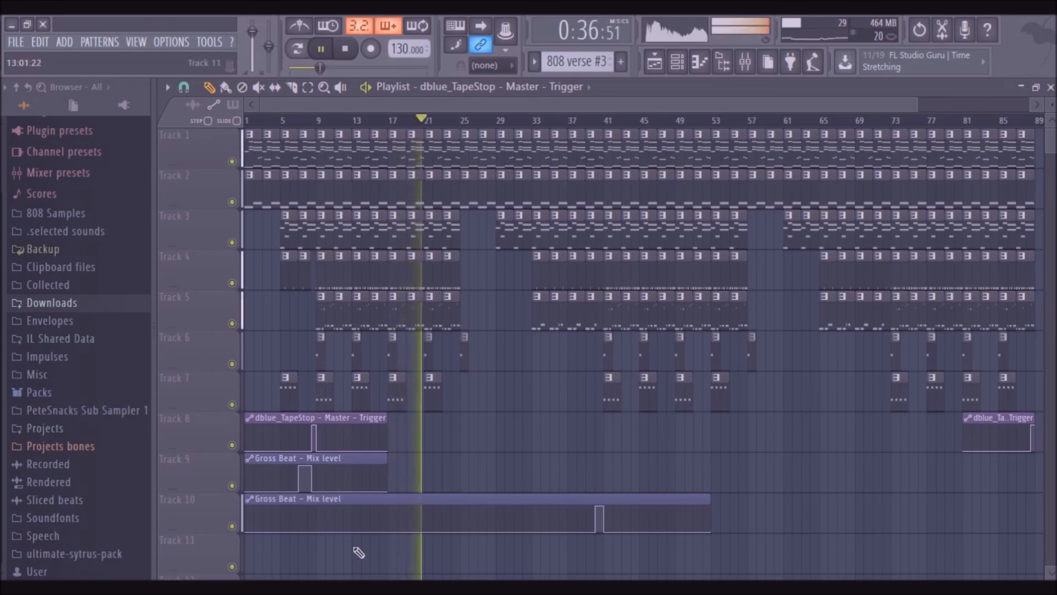
Step: Delete the crow clips at bars 21, 53 and 85 on Track 7
{"action": "right_click", "coordinate": [435, 392]}
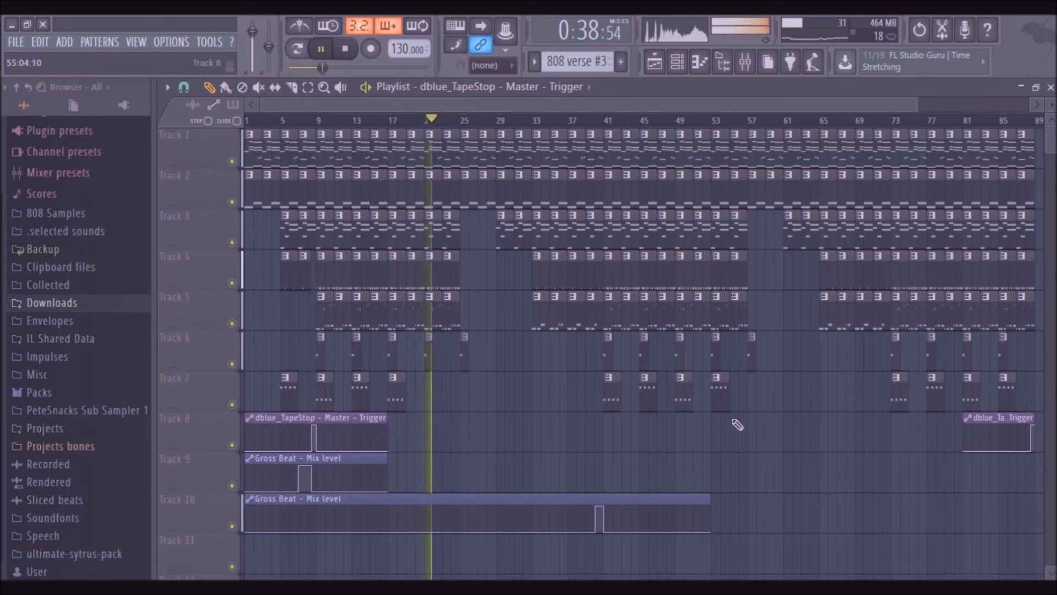
{"action": "right_click", "coordinate": [719, 396]}
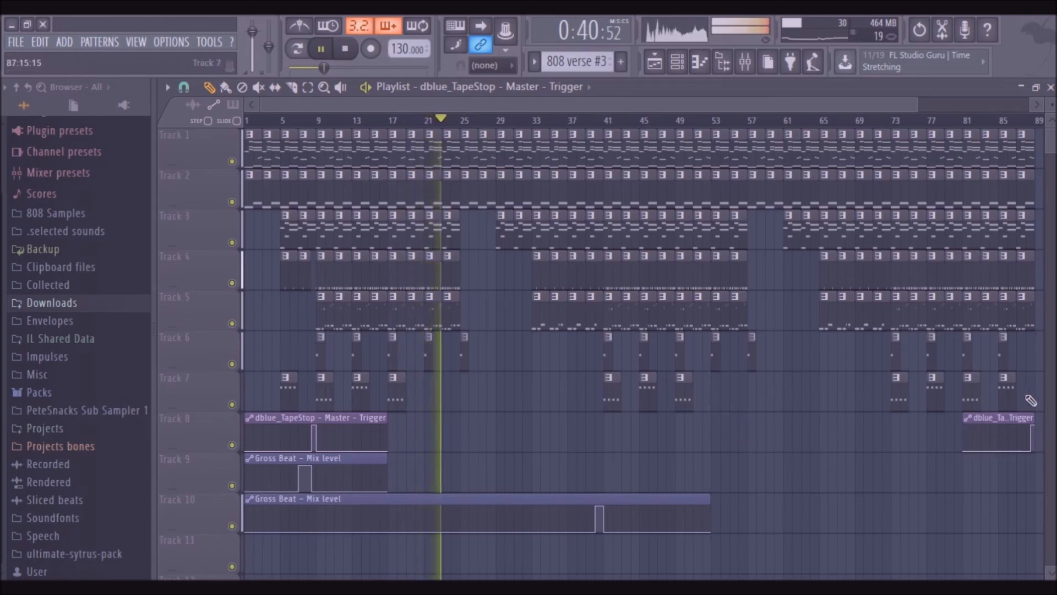
{"action": "right_click", "coordinate": [1004, 388]}
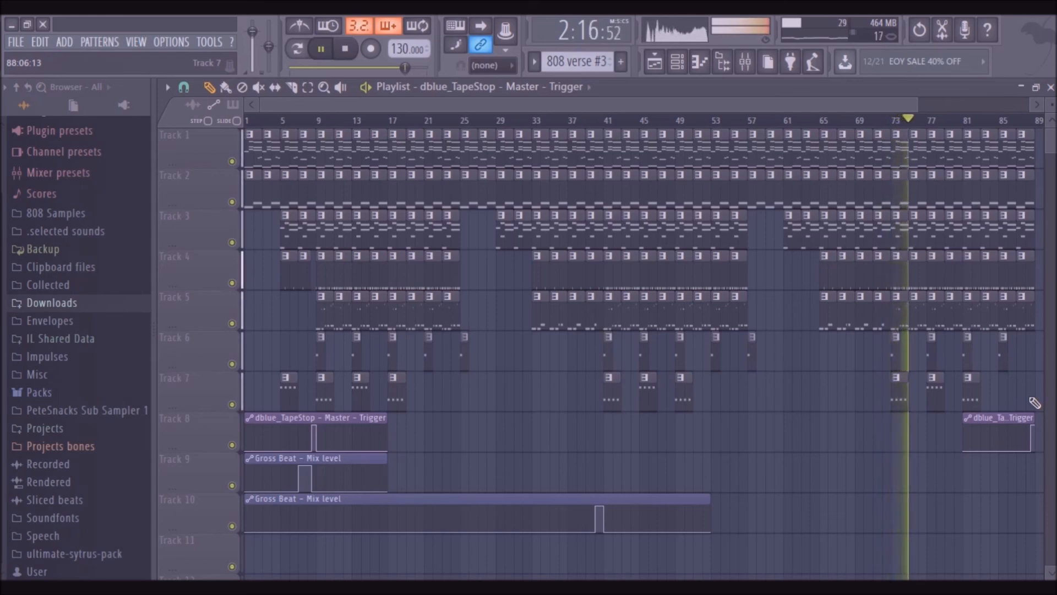
Step: Place a copy of the Track 10 Gross Beat - Mix level clip on Track 11, starting near bar 33
{"action": "left_click", "coordinate": [692, 496]}
{"action": "left_click", "coordinate": [677, 548]}
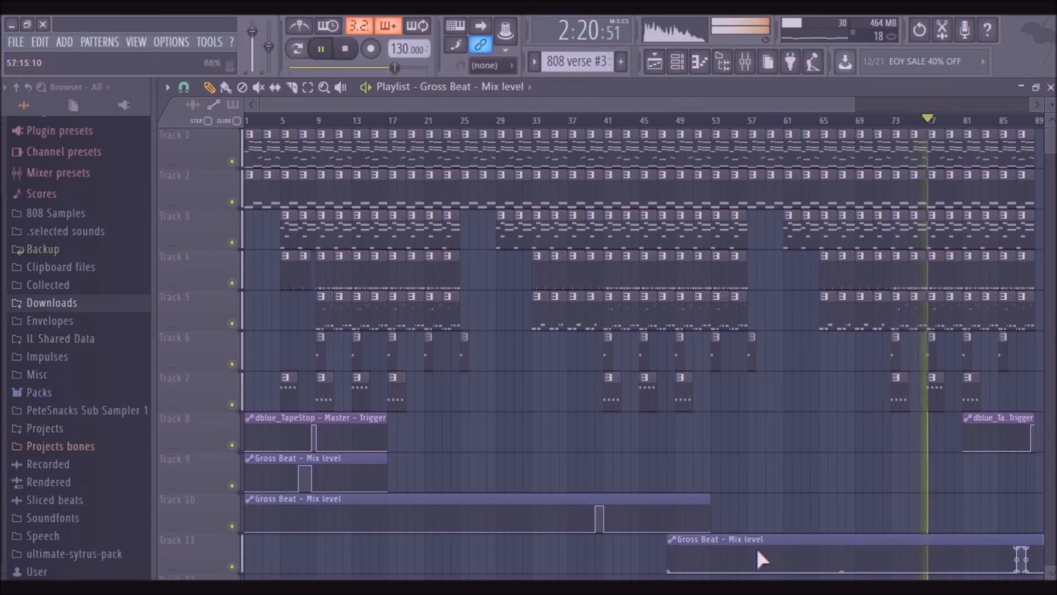
{"action": "left_click_drag", "start_coordinate": [752, 540], "coordinate": [626, 533]}
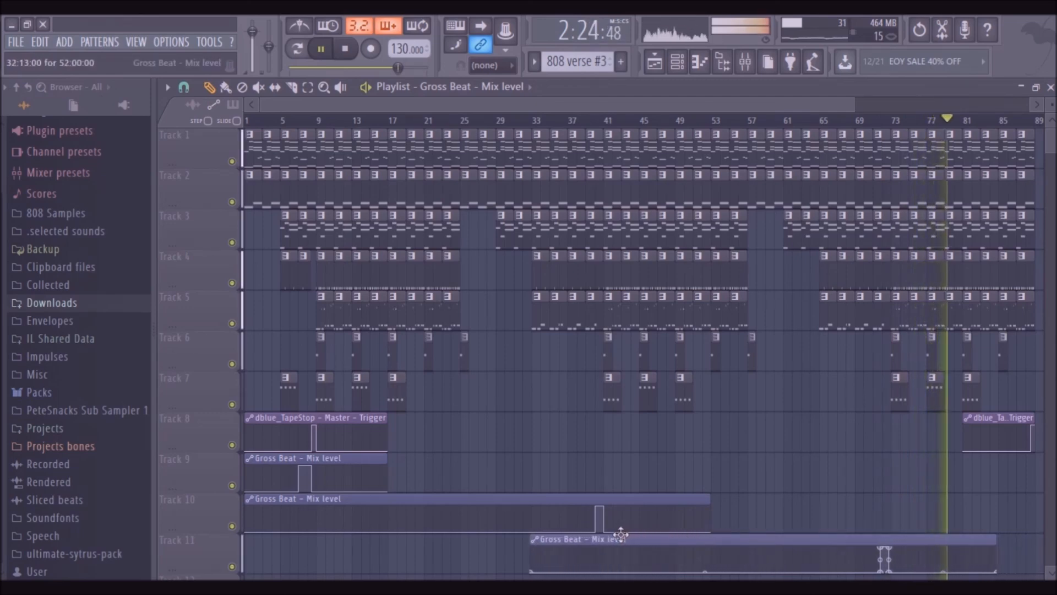
Step: Fine-tune the Track 11 Gross Beat clip's position so its raised section spans bar 72 and ends at bar 73
{"action": "left_click", "coordinate": [324, 86]}
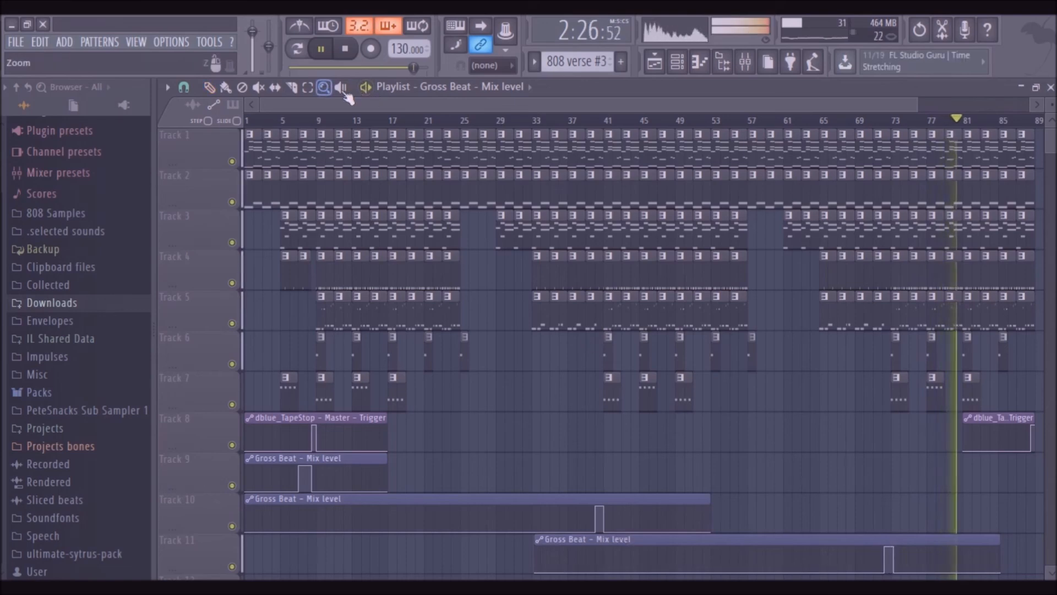
{"action": "mouse_move", "coordinate": [776, 292]}
{"action": "left_mouse_down"}
{"action": "mouse_move", "coordinate": [837, 387]}
{"action": "mouse_move", "coordinate": [902, 534]}
{"action": "mouse_move", "coordinate": [967, 577]}
{"action": "left_mouse_up"}
{"action": "left_click", "coordinate": [208, 86]}
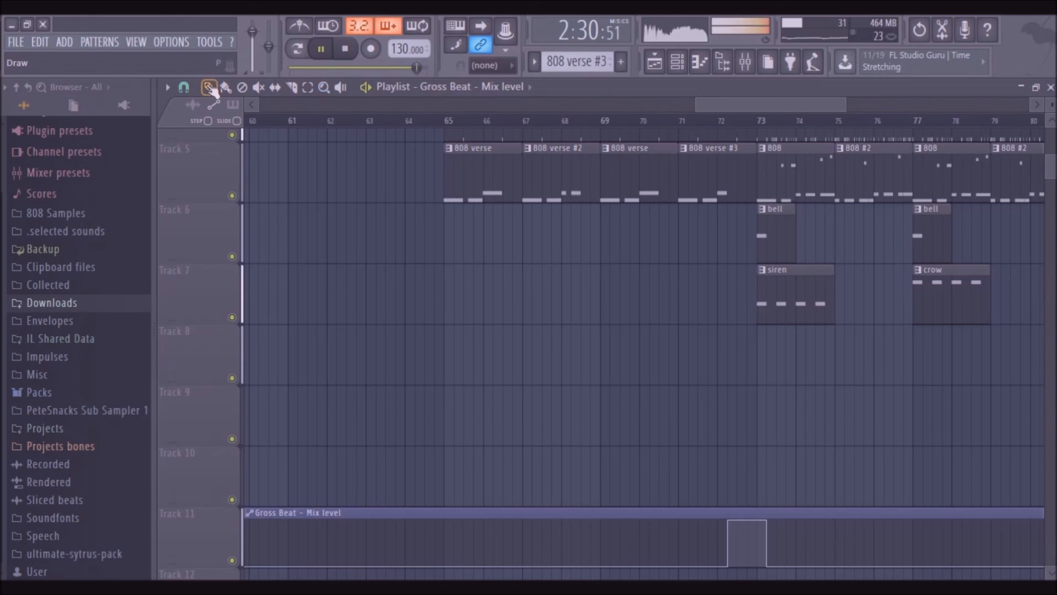
{"action": "left_click_drag", "start_coordinate": [706, 512], "coordinate": [696, 513]}
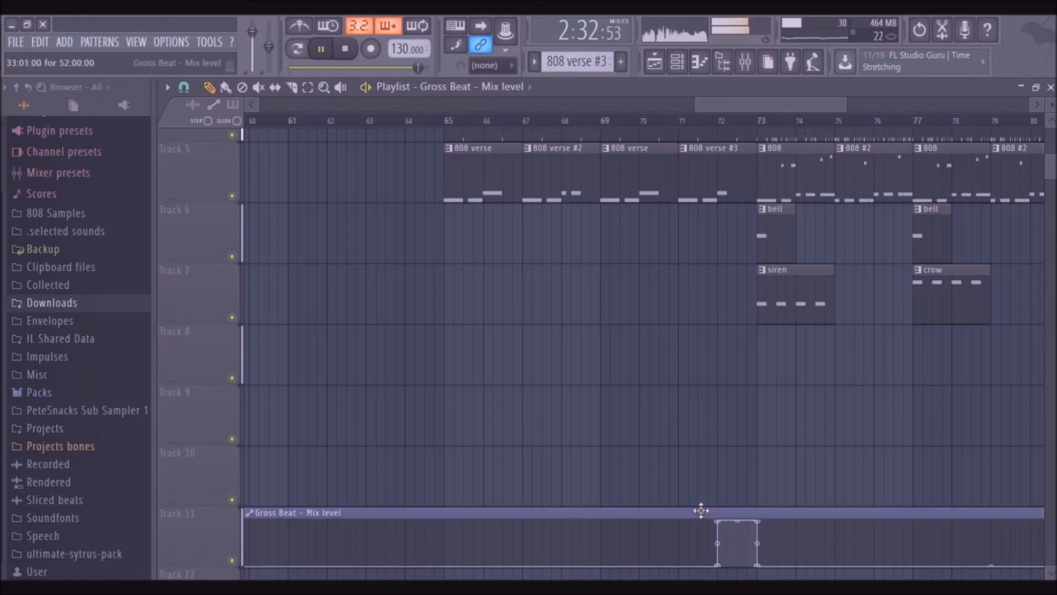
Step: Move the Gross Beat - Mix level clip from Track 11 up to Track 10 at bar 33 and stop playback
{"action": "right_click", "coordinate": [341, 145]}
{"action": "left_click", "coordinate": [210, 87]}
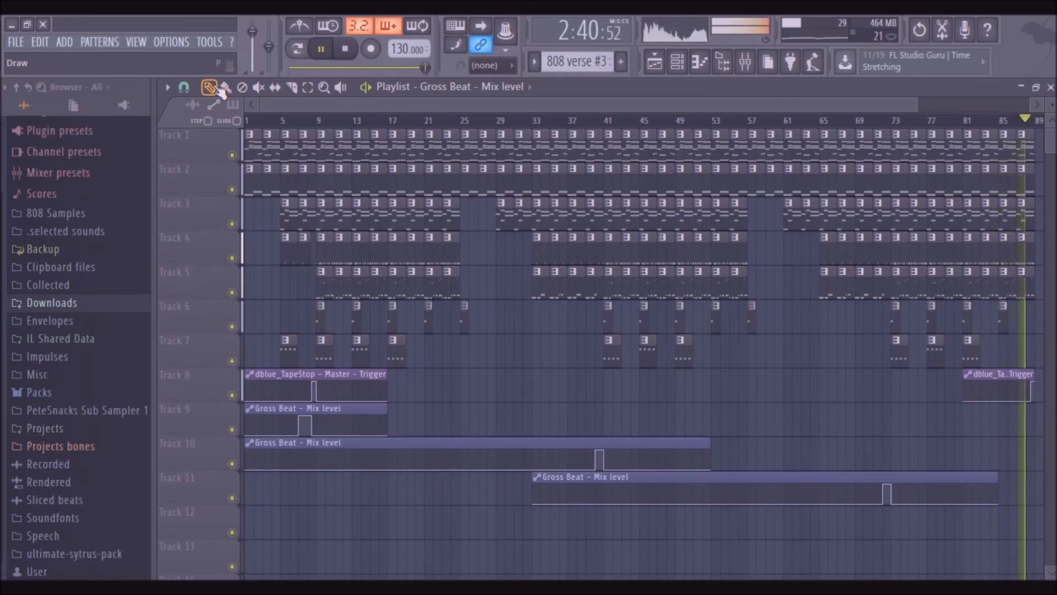
{"action": "left_click_drag", "start_coordinate": [771, 477], "coordinate": [774, 439]}
{"action": "key", "text": "space"}
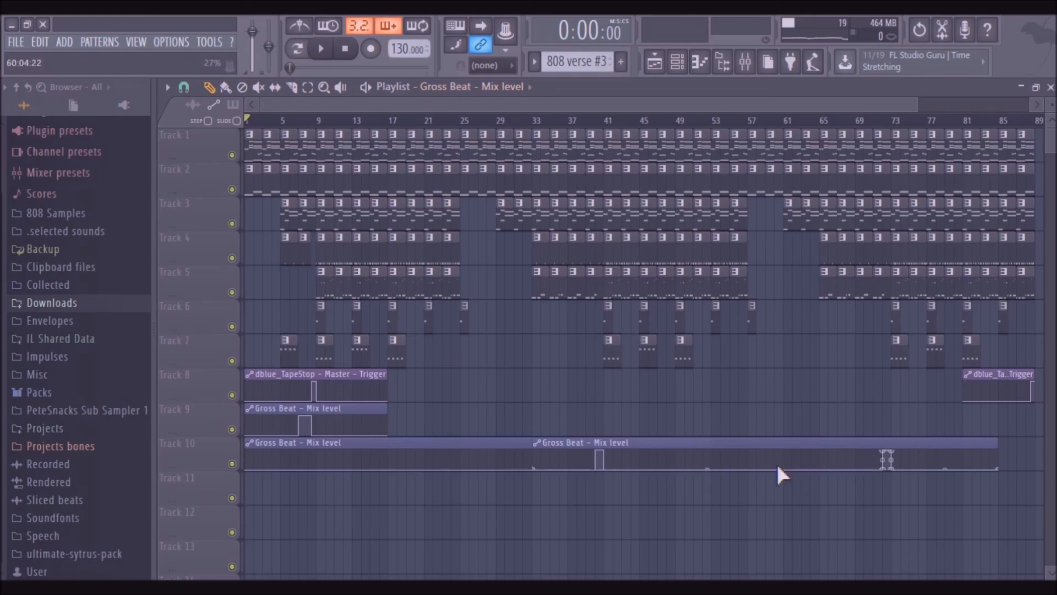
Step: Play the arrangement from bar 71 to check the Gross Beat transition into the last main section
{"action": "left_click", "coordinate": [877, 117]}
{"action": "key", "text": "space"}
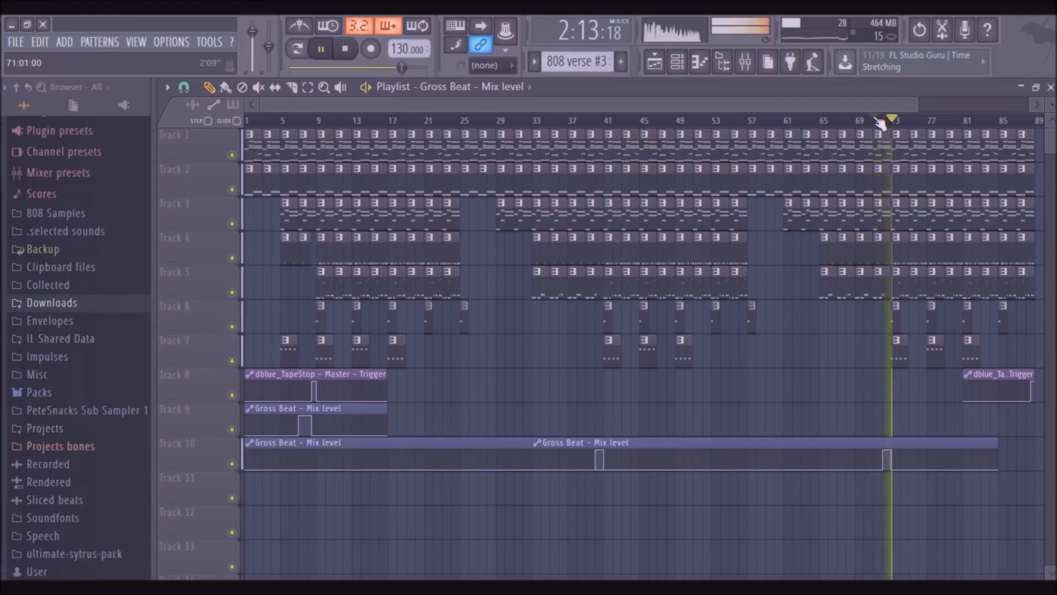
{"action": "key", "text": "space"}
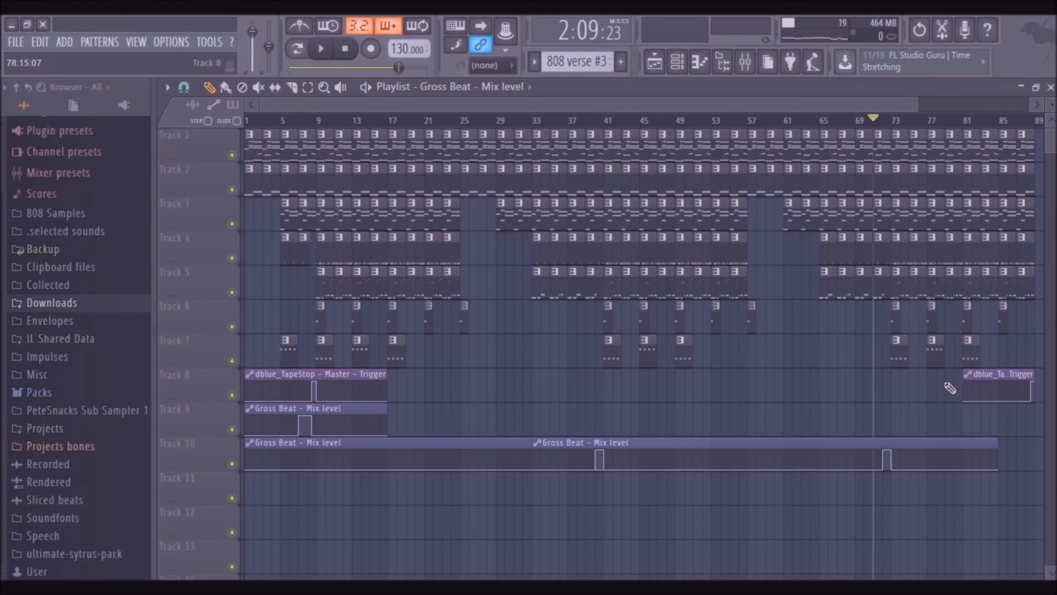
Step: Switch to ShareX and open its list of screen capture options
{"action": "right_click", "coordinate": [573, 141]}
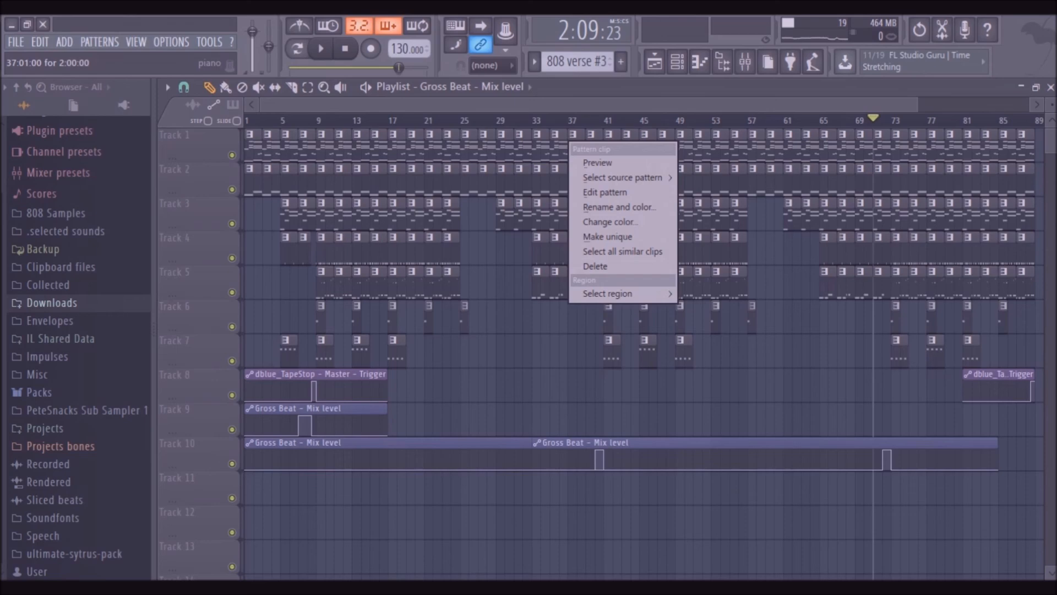
{"action": "key", "text": "alt+Tab"}
{"action": "left_click", "coordinate": [711, 258]}
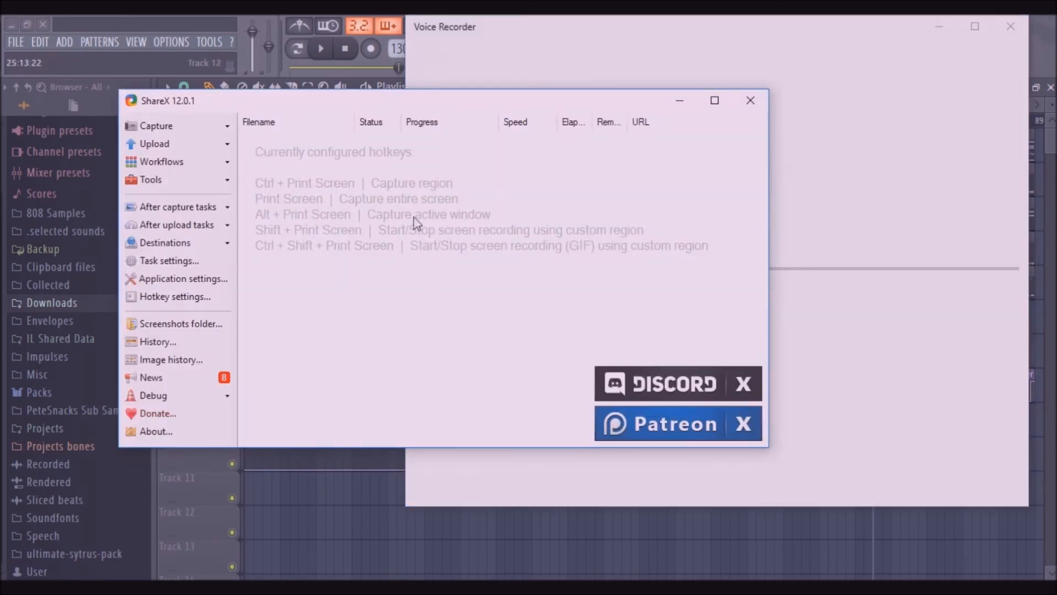
{"action": "left_click", "coordinate": [178, 127]}
{"action": "left_click", "coordinate": [222, 130]}
{"action": "left_click", "coordinate": [224, 130]}
{"action": "left_click", "coordinate": [226, 127]}
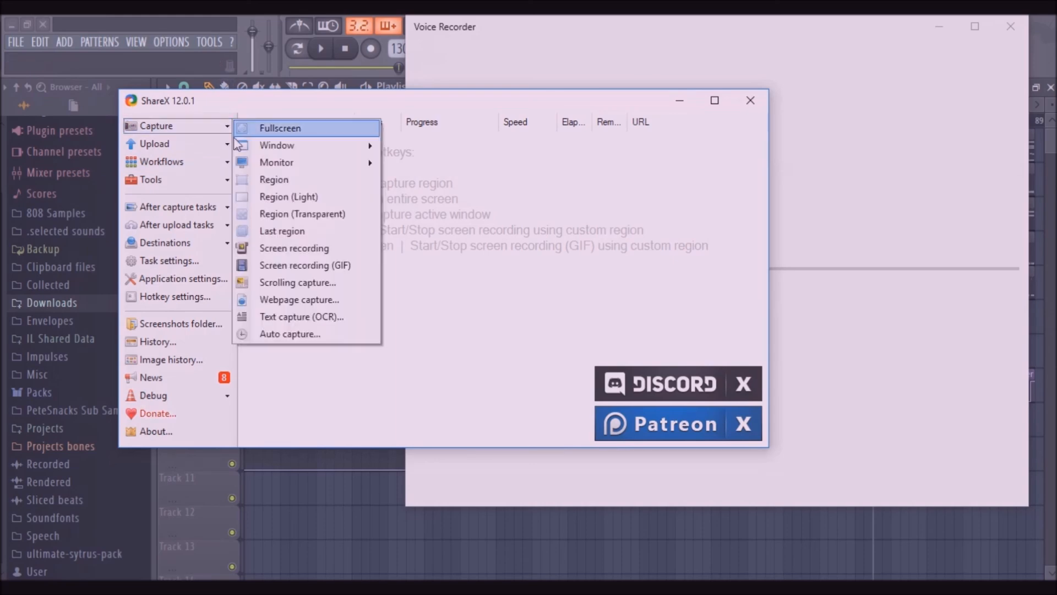